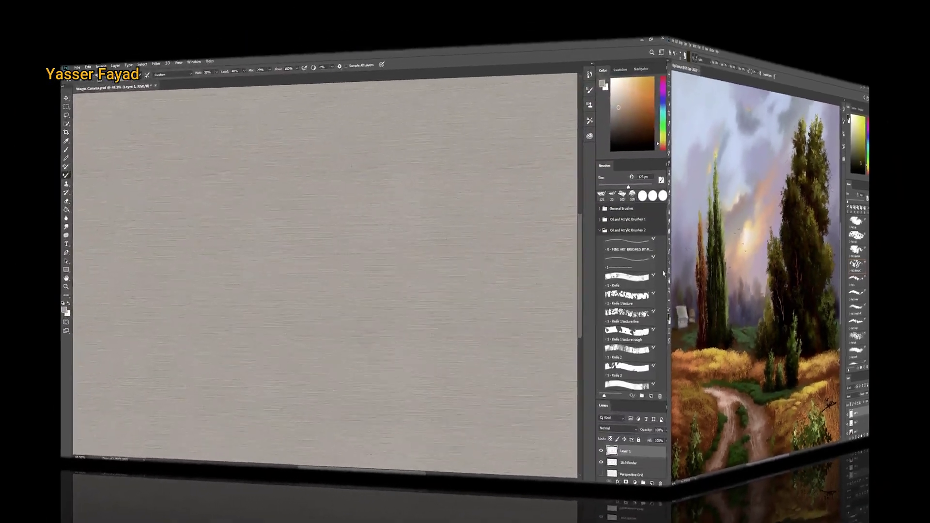
Select the '3 - Frost 1 Detail soft' Mixer Brush preset from the Brushes panel.
scroll(869, 300, down, 3)
scroll(869, 300, down, 3)
scroll(869, 301, down, 3)
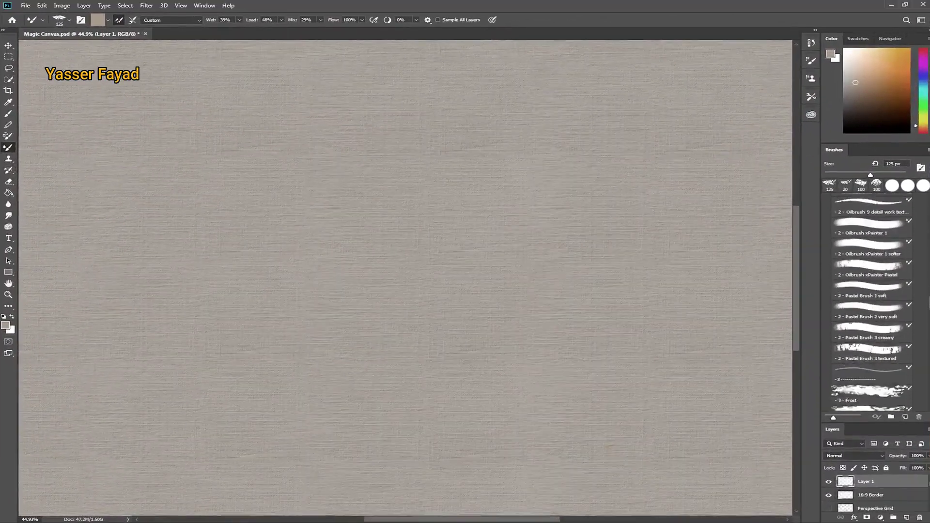
scroll(869, 300, down, 3)
click(867, 334)
Load pale blue paint and brush a cloud near the top-left of the canvas.
click(923, 86)
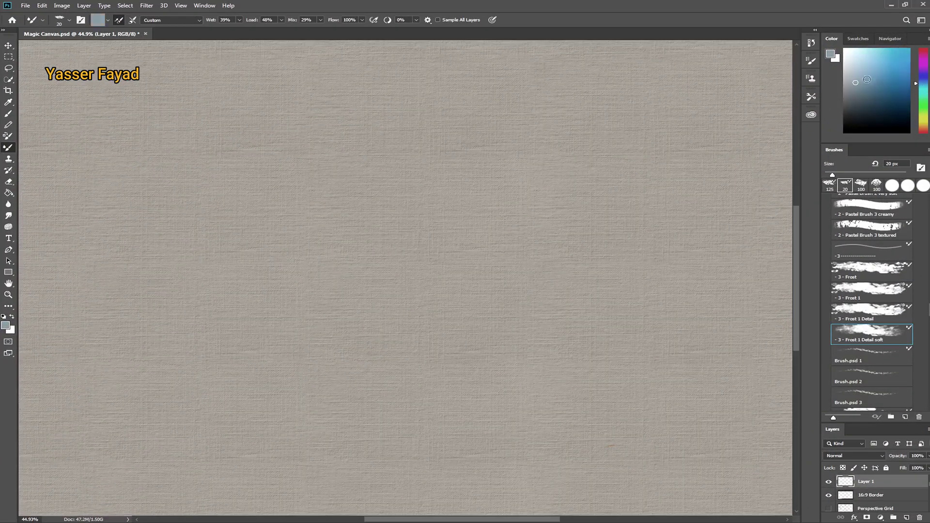
click(859, 65)
mouse_move(357, 75)
mouse_down()
mouse_move(341, 89)
mouse_move(280, 93)
mouse_move(252, 145)
mouse_move(201, 87)
mouse_move(228, 137)
mouse_move(197, 104)
mouse_up()
Shade the cloud in grey-blue with a larger brush, blending it with Mix raised to 70%.
key(bracketright)
key(bracketright)
key(bracketright)
click(856, 94)
mouse_move(397, 126)
mouse_down()
mouse_move(395, 94)
mouse_move(426, 63)
mouse_move(252, 160)
mouse_move(405, 139)
mouse_move(213, 211)
mouse_up()
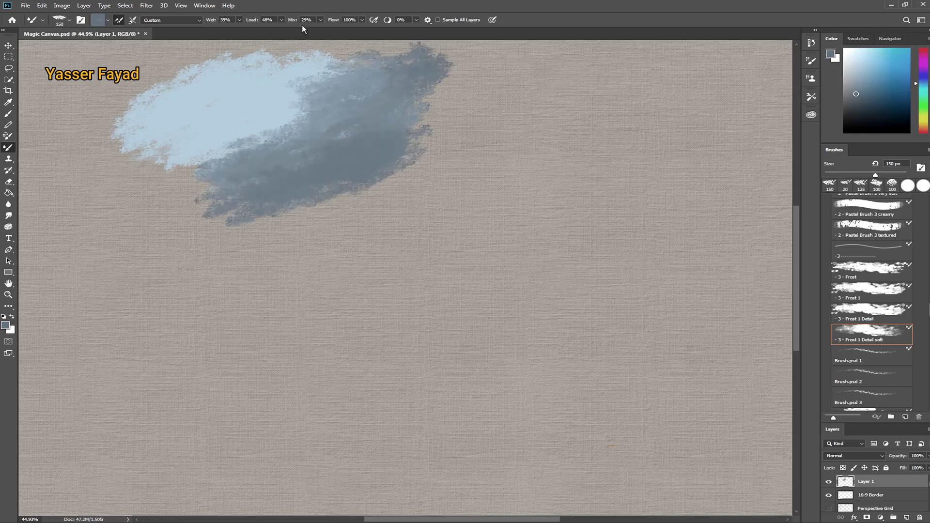
drag(292, 23, 312, 24)
mouse_move(290, 97)
mouse_down()
mouse_move(249, 141)
mouse_move(235, 127)
mouse_move(198, 144)
mouse_move(233, 149)
mouse_up()
Fill out the cloud's lower middle, lower-left and upper edges in lighter grey-blue.
click(848, 75)
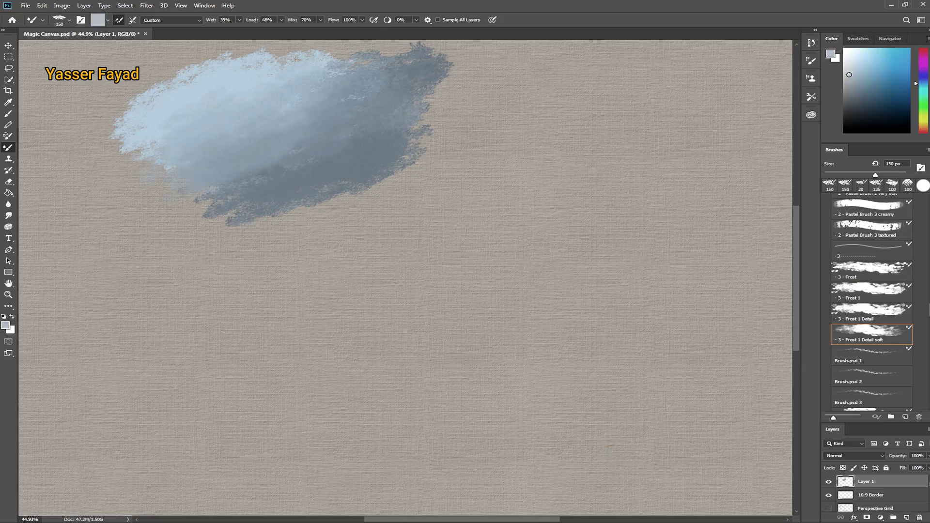
mouse_move(314, 160)
mouse_down()
mouse_move(226, 201)
mouse_move(79, 149)
mouse_move(25, 160)
mouse_move(208, 58)
mouse_move(29, 112)
mouse_move(101, 55)
mouse_move(339, 46)
mouse_up()
mouse_move(55, 176)
mouse_down()
mouse_move(33, 202)
mouse_move(82, 210)
mouse_up()
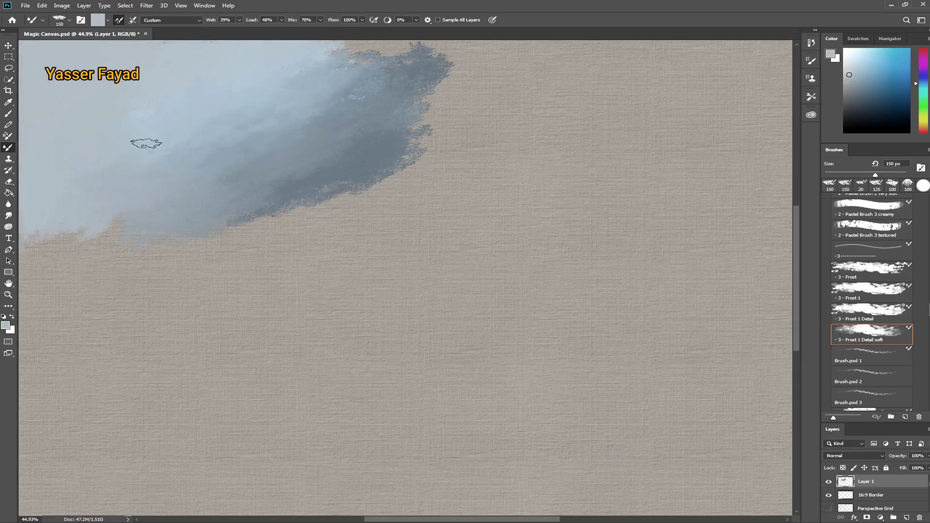
mouse_move(398, 49)
mouse_down()
mouse_move(528, 54)
mouse_move(484, 92)
mouse_move(341, 51)
mouse_move(425, 120)
mouse_move(523, 89)
mouse_move(502, 120)
mouse_move(248, 209)
mouse_move(339, 106)
mouse_move(614, 56)
mouse_move(598, 137)
mouse_move(541, 125)
mouse_move(605, 116)
mouse_move(612, 137)
mouse_move(284, 165)
mouse_up()
Brush violet-lavender along the top-right cloud edge and down through the middle.
drag(915, 83, 914, 72)
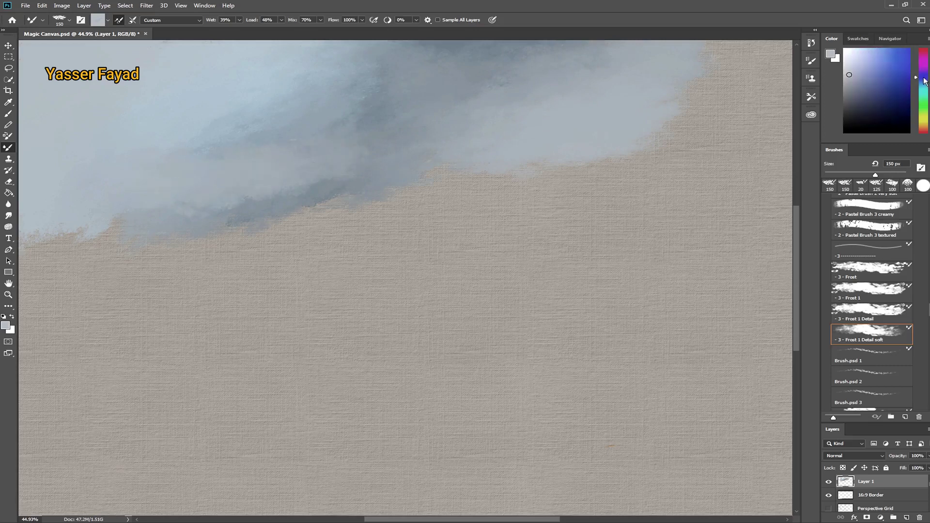
drag(677, 116, 780, 49)
click(854, 81)
mouse_move(702, 49)
mouse_down()
mouse_move(794, 43)
mouse_move(738, 98)
mouse_move(781, 116)
mouse_move(553, 198)
mouse_move(581, 183)
mouse_move(446, 201)
mouse_move(431, 164)
mouse_move(477, 185)
mouse_move(440, 214)
mouse_move(228, 247)
mouse_move(270, 216)
mouse_move(124, 248)
mouse_move(55, 286)
mouse_move(232, 254)
mouse_move(249, 286)
mouse_move(368, 278)
mouse_move(383, 310)
mouse_up()
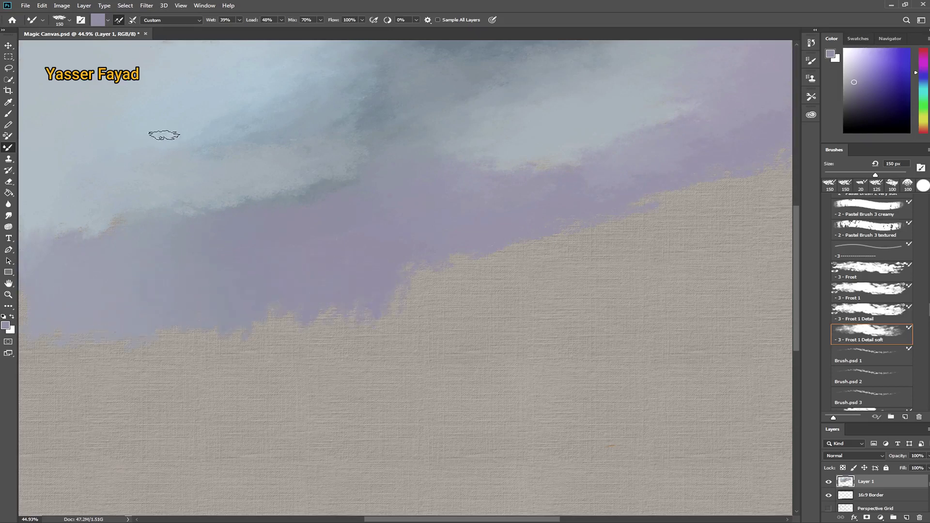
click(162, 135)
Spread lavender over the upper-left cloud, the pale cloud's lower edge and the right side.
key(bracketleft)
key(bracketleft)
drag(174, 130, 228, 104)
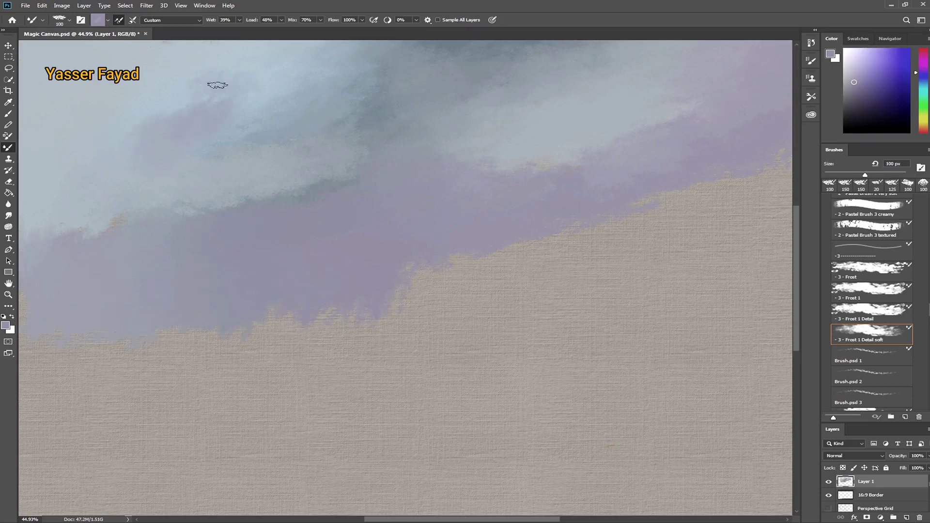
mouse_move(122, 159)
mouse_down()
mouse_move(89, 183)
mouse_move(45, 176)
mouse_move(87, 193)
mouse_move(84, 223)
mouse_up()
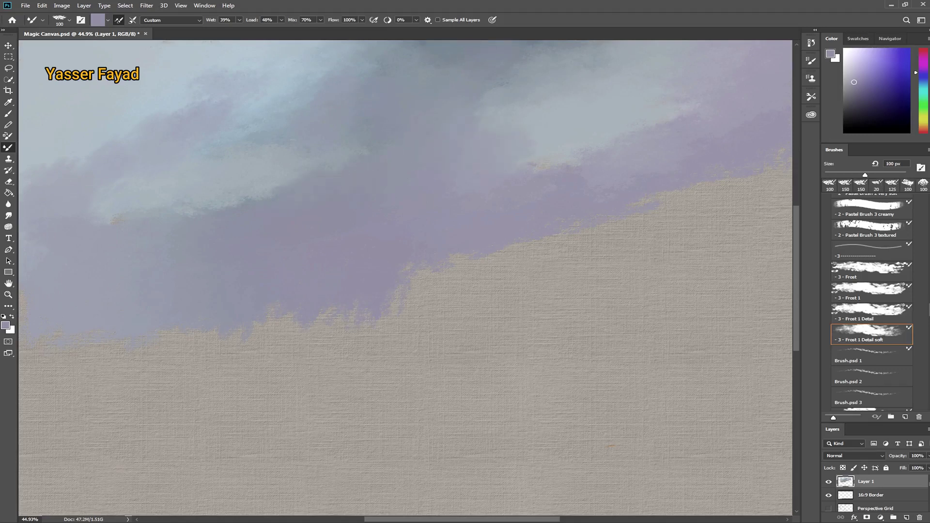
mouse_move(518, 165)
mouse_down()
mouse_move(549, 161)
mouse_move(592, 100)
mouse_up()
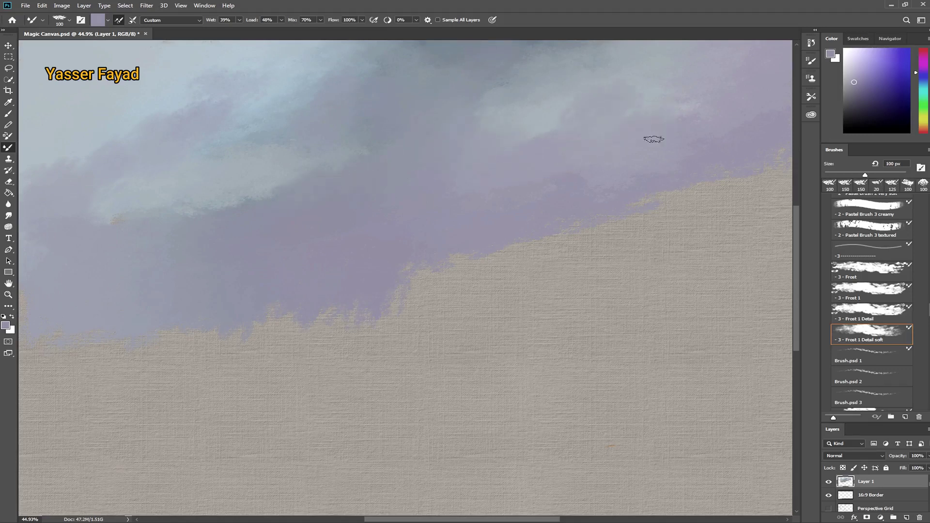
mouse_move(505, 234)
mouse_down()
mouse_move(602, 255)
mouse_move(747, 187)
mouse_up()
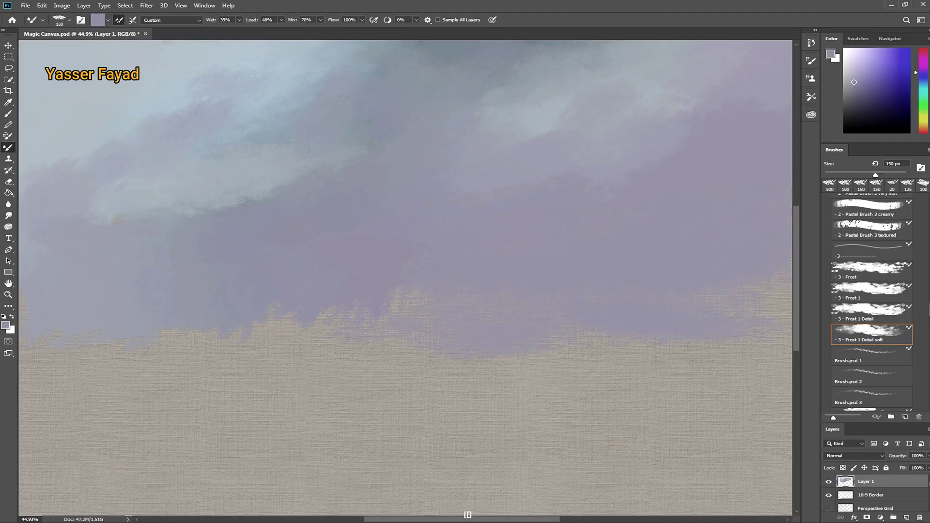
key(bracketright)
key(bracketright)
key(bracketright)
drag(746, 290, 784, 283)
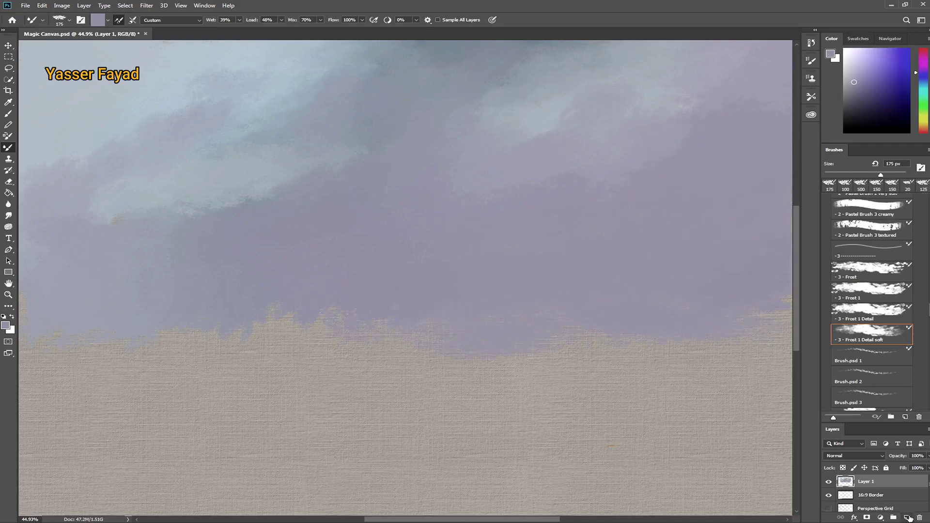
On a new layer, dab a peach-orange sunlit patch in the middle of the sky.
click(906, 517)
click(922, 125)
click(872, 67)
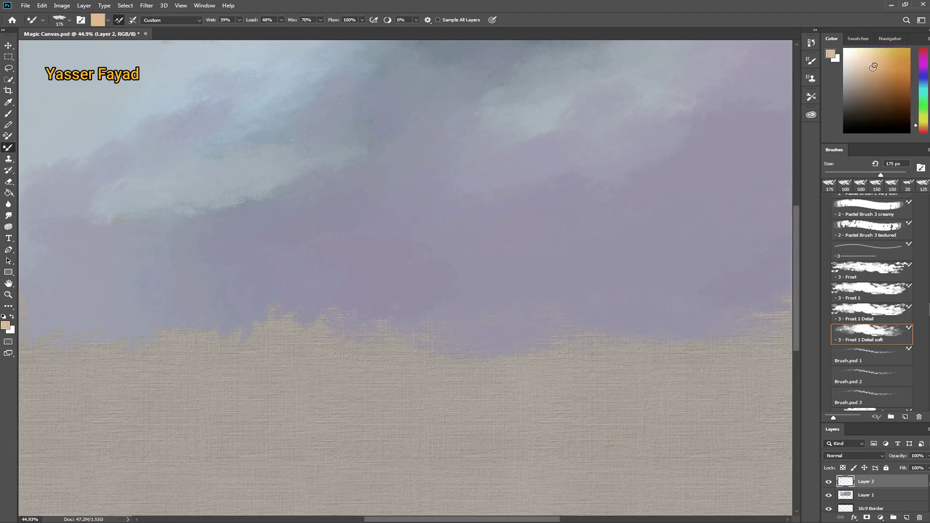
key(bracketleft)
key(bracketleft)
key(bracketleft)
mouse_move(342, 242)
mouse_down()
mouse_move(378, 226)
mouse_move(387, 235)
mouse_move(383, 208)
mouse_move(400, 223)
mouse_move(322, 239)
mouse_up()
Add smaller sunlit patches and thin streaks around the sky at full mix and shrinking sizes.
key(bracketleft)
key(bracketleft)
key(shift+0)
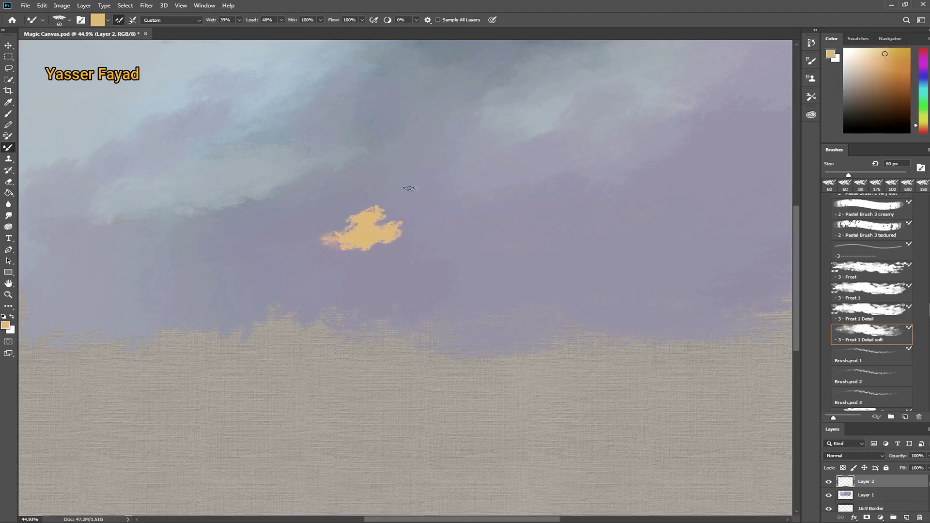
drag(412, 196, 434, 187)
key(bracketleft)
key(bracketleft)
key(bracketleft)
drag(306, 170, 266, 190)
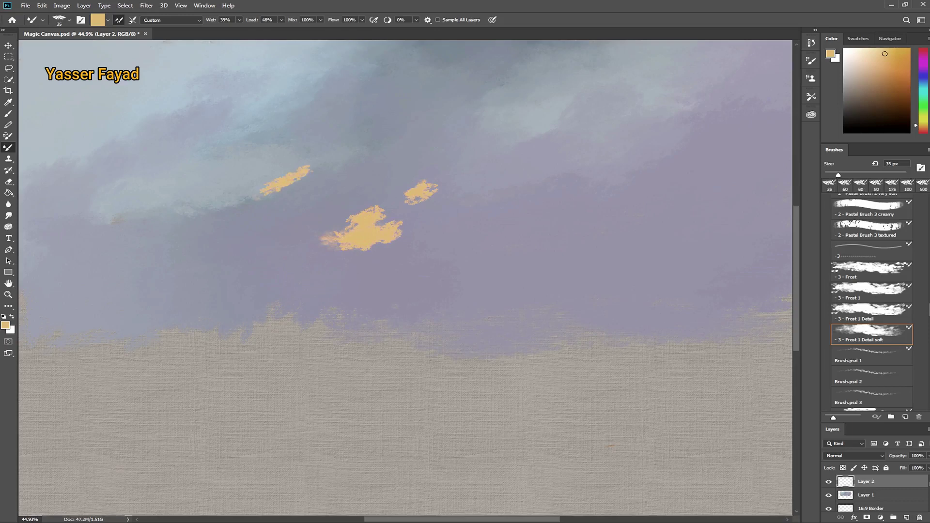
drag(213, 130, 227, 121)
drag(359, 68, 381, 64)
drag(180, 157, 198, 140)
key(bracketleft)
key(bracketleft)
key(bracketleft)
drag(288, 247, 213, 253)
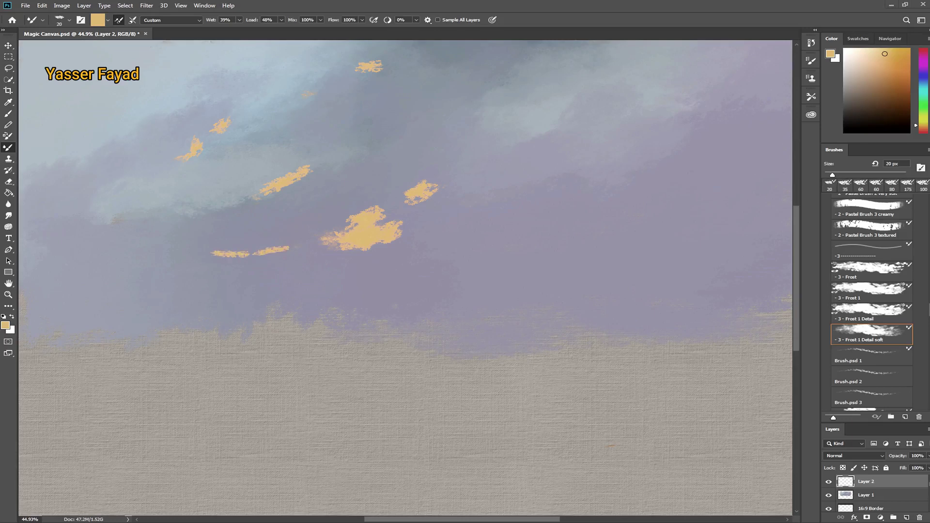
Set Wet to 0% and brighten a sunlit patch with saturated yellow.
drag(923, 124, 922, 119)
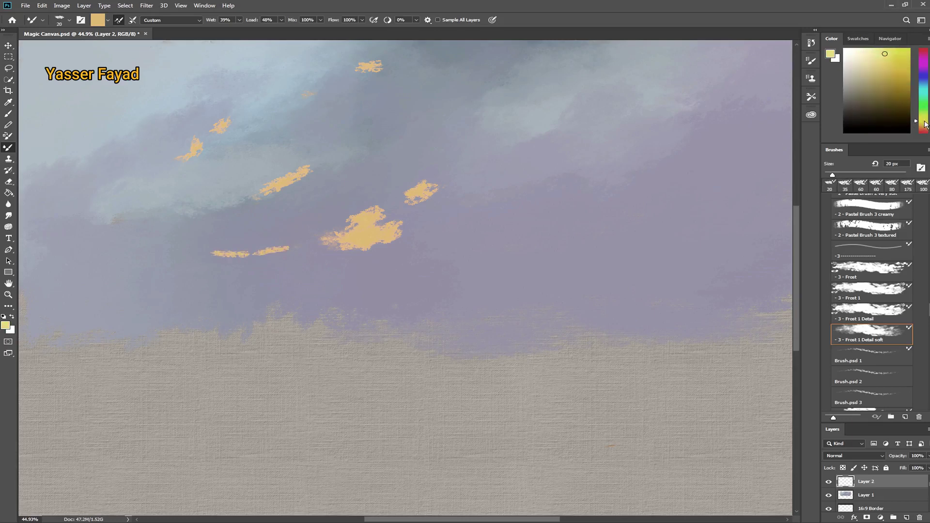
drag(898, 58, 900, 50)
key(0)
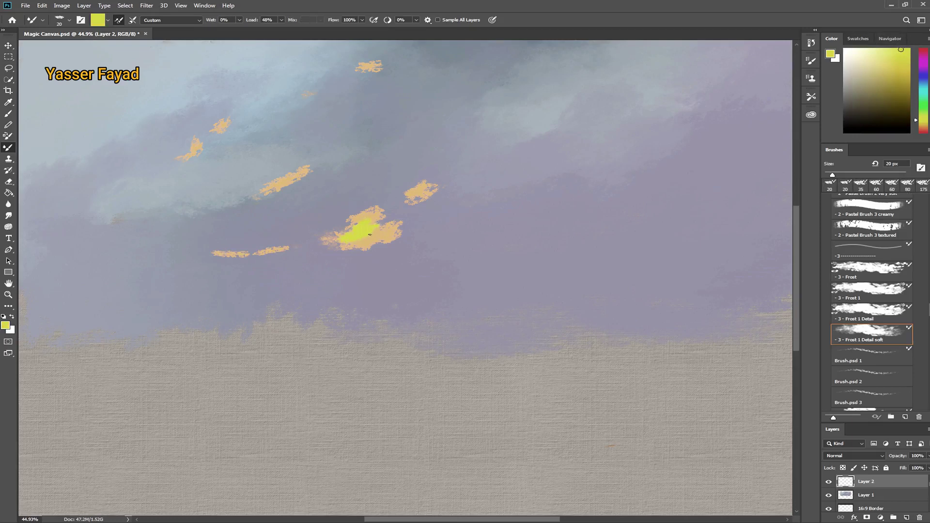
drag(264, 254, 286, 247)
Merge the sunlit layer down into the sky and clean and reload the brush.
click(84, 6)
click(92, 319)
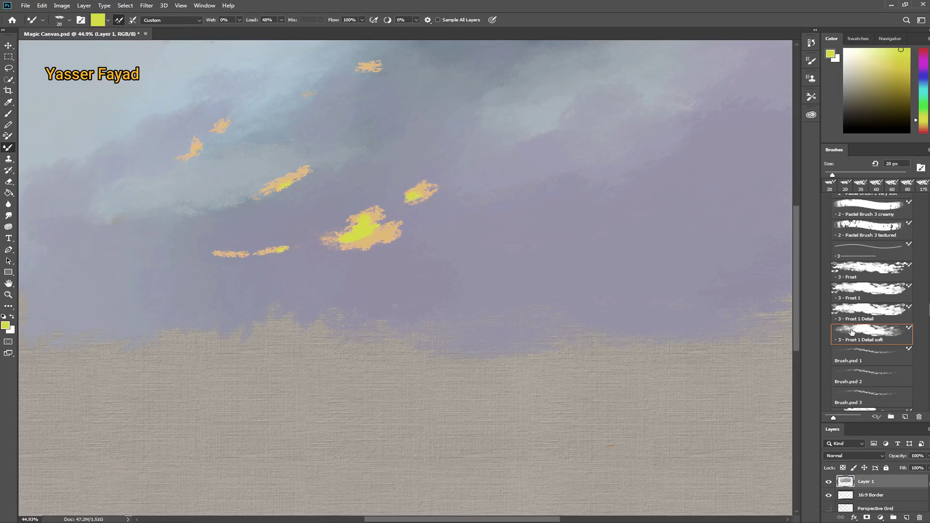
click(132, 19)
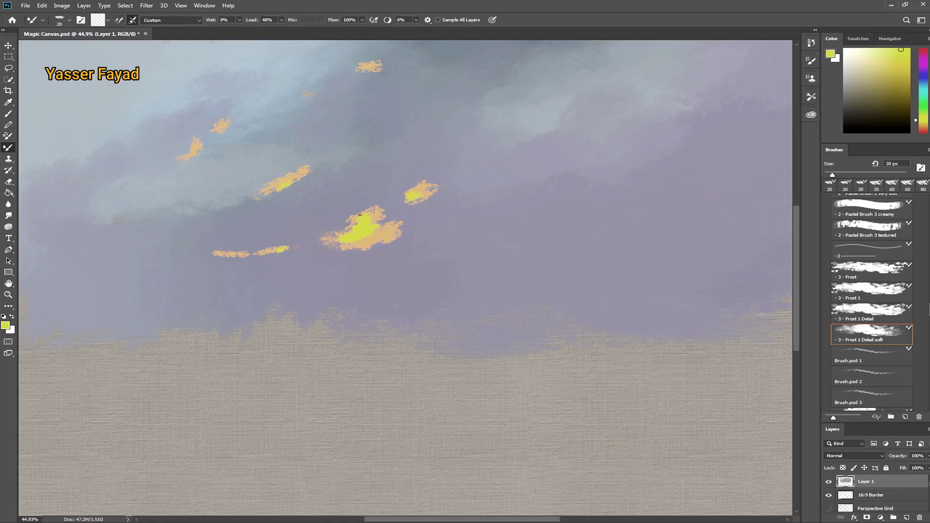
click(118, 20)
Set Wet 31% and Load 100%, then blend yellow and ochre highlights into the orange patch.
drag(870, 57, 867, 51)
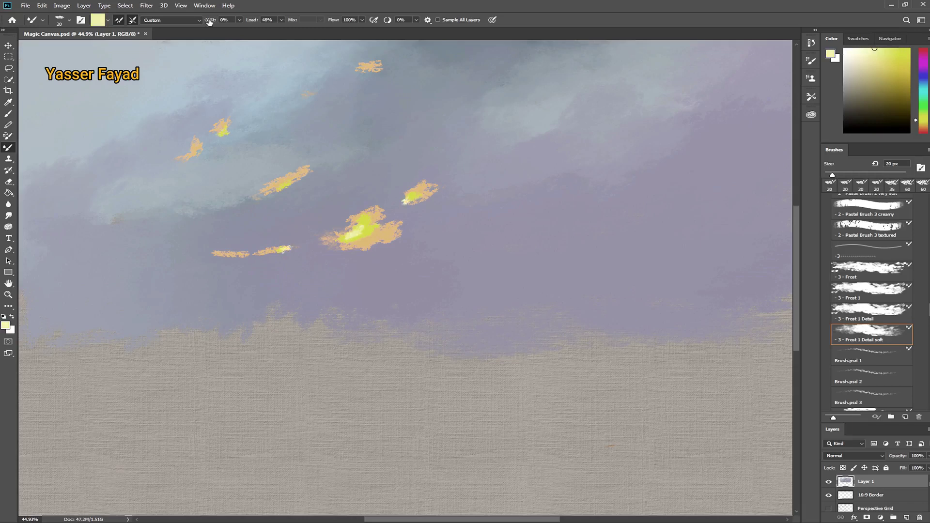
drag(209, 22, 231, 29)
click(907, 49)
drag(281, 20, 308, 46)
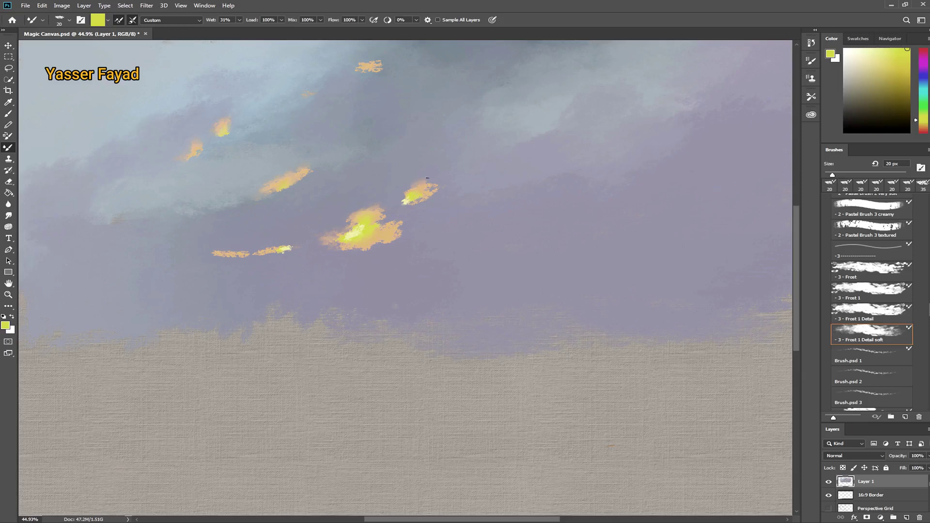
key(bracketright)
alt+click(428, 189)
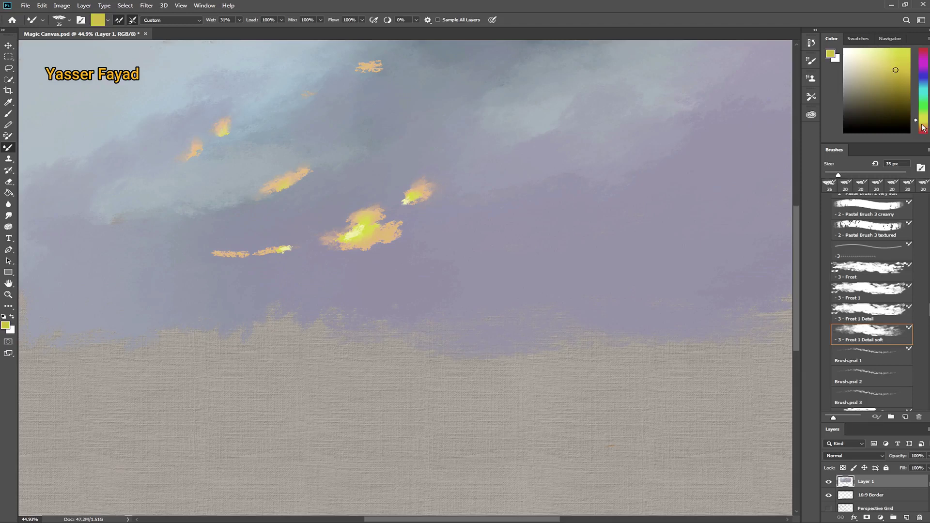
key(bracketright)
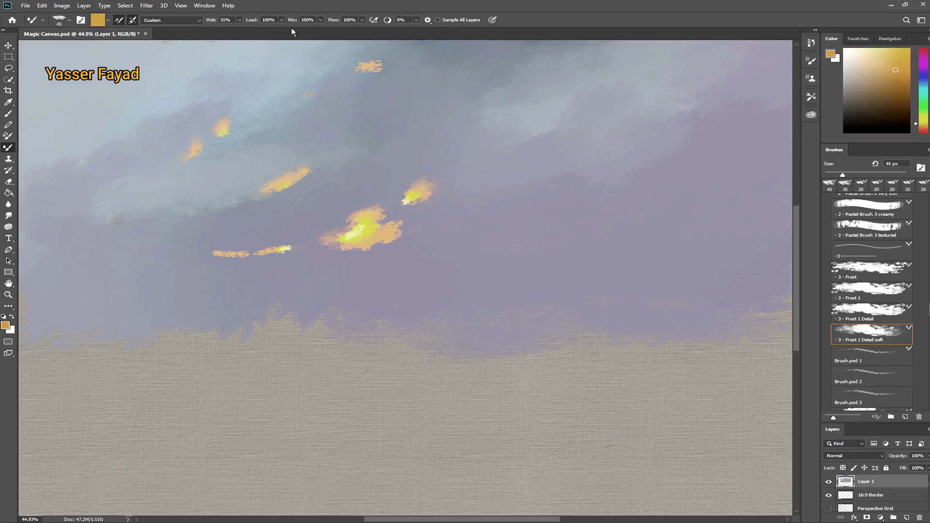
drag(292, 20, 283, 22)
drag(357, 246, 335, 241)
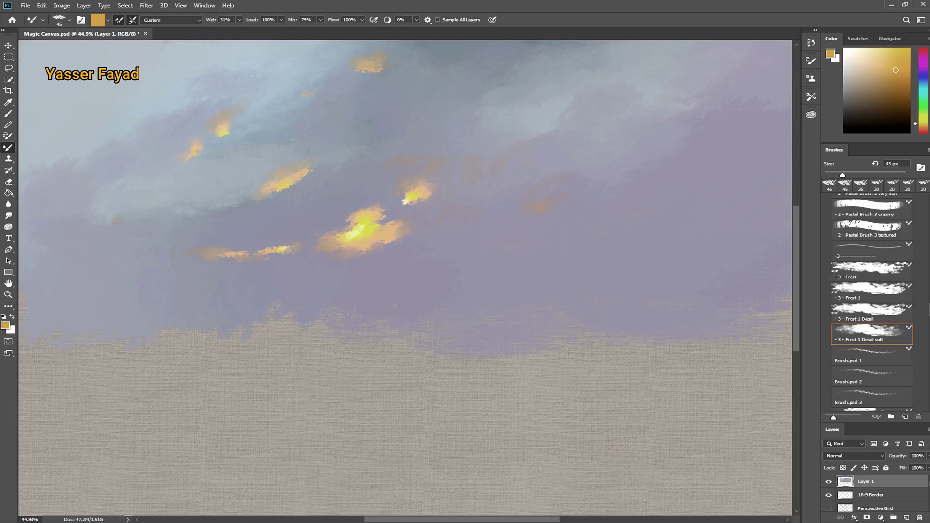
Brush two light pink streaks across the left edge of the sky.
drag(922, 123, 922, 49)
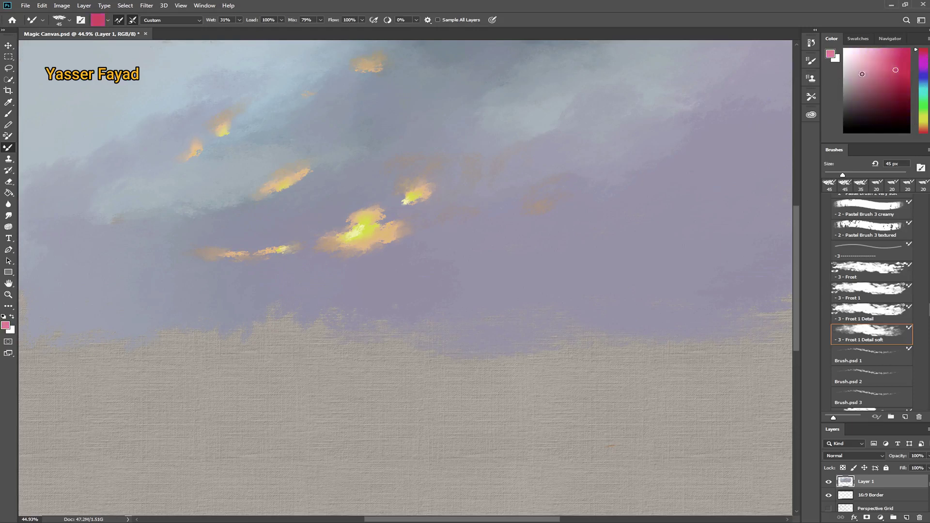
drag(861, 74, 876, 68)
key(bracketright)
key(bracketright)
key(bracketright)
drag(21, 302, 213, 290)
drag(142, 257, 22, 250)
With slightly lower mix, tint the central, left and upper sky faint pink.
key(shift+8)
key(shift+8)
drag(506, 170, 427, 238)
drag(135, 134, 64, 186)
drag(389, 55, 417, 59)
Paint a large saturated yellow glow right of the central cloud with the soft Brush.
click(9, 113)
click(70, 20)
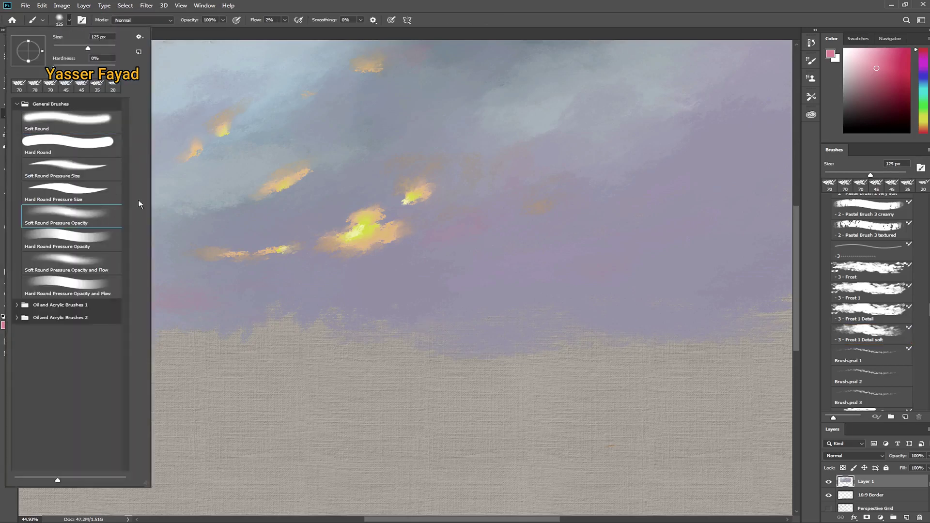
click(59, 19)
drag(923, 114, 923, 125)
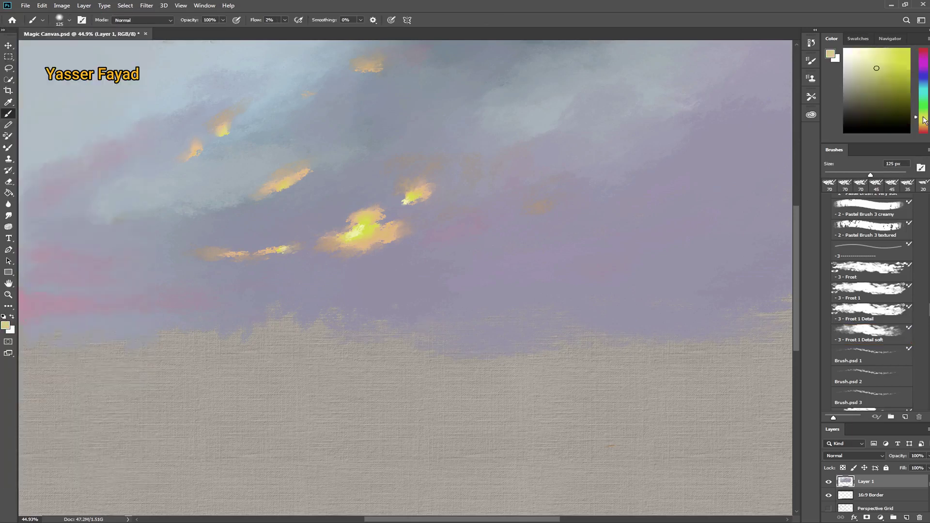
click(889, 63)
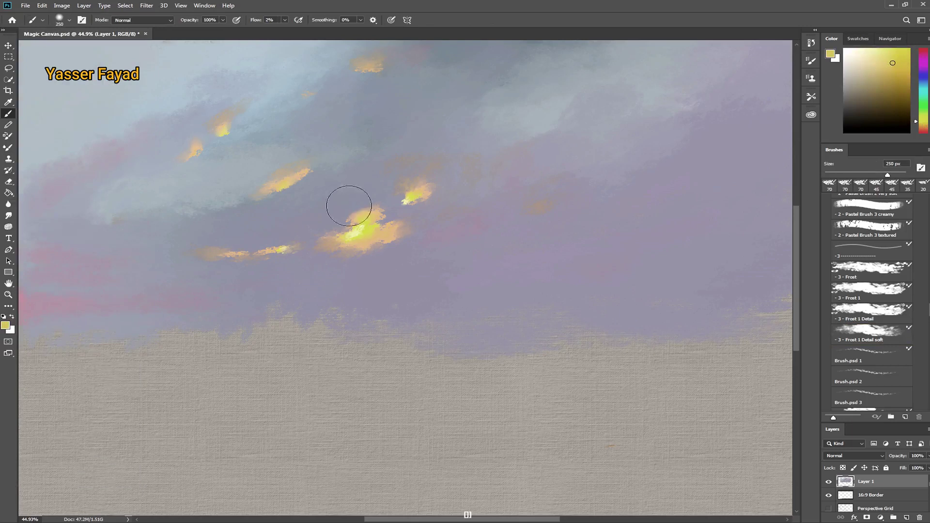
key(bracketright)
key(bracketright)
key(bracketright)
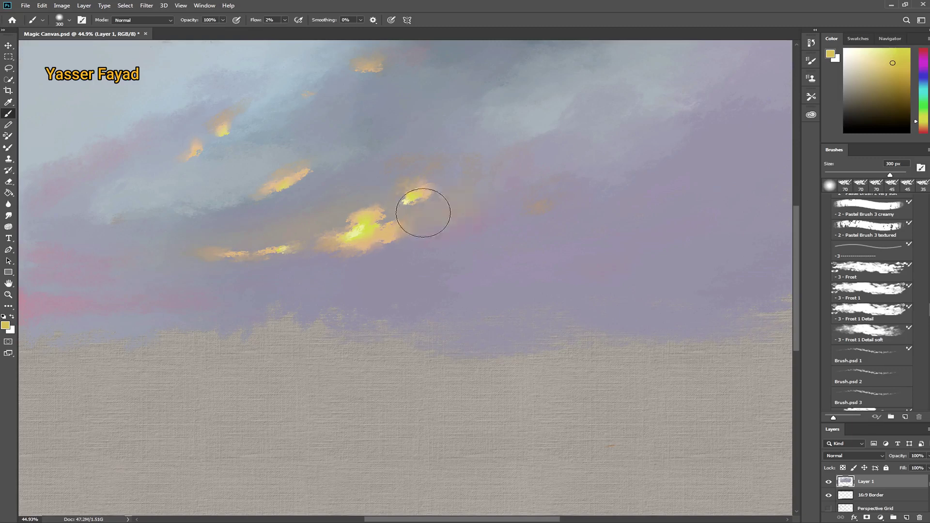
drag(421, 212, 304, 233)
key(bracketleft)
key(bracketleft)
key(bracketleft)
Blend light blue into the upper-left sky using a soft Frost Mixer Brush preset.
click(9, 147)
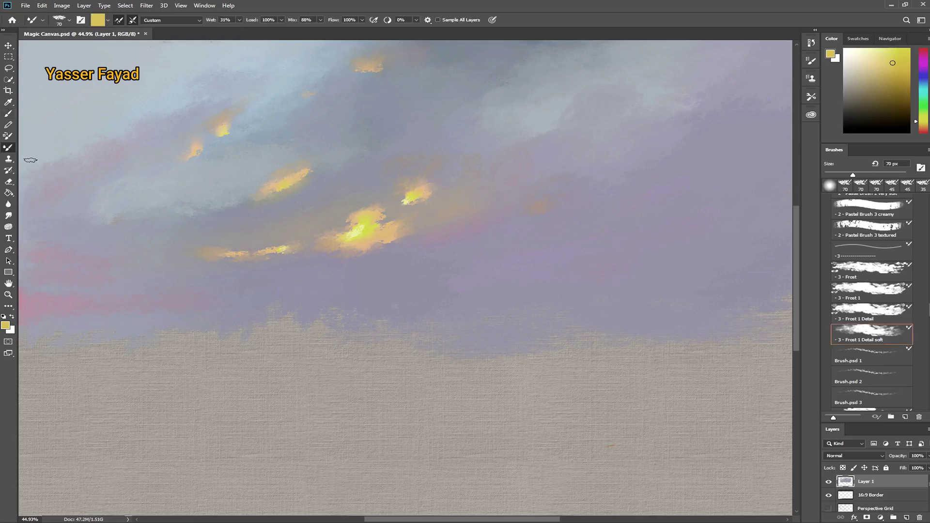
scroll(860, 300, down, 5)
scroll(860, 301, down, 5)
click(860, 370)
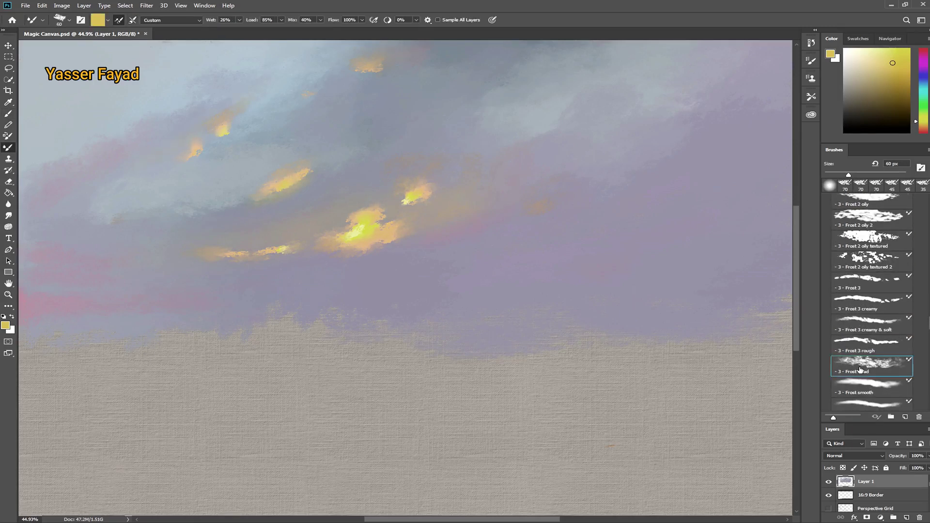
drag(919, 124, 919, 83)
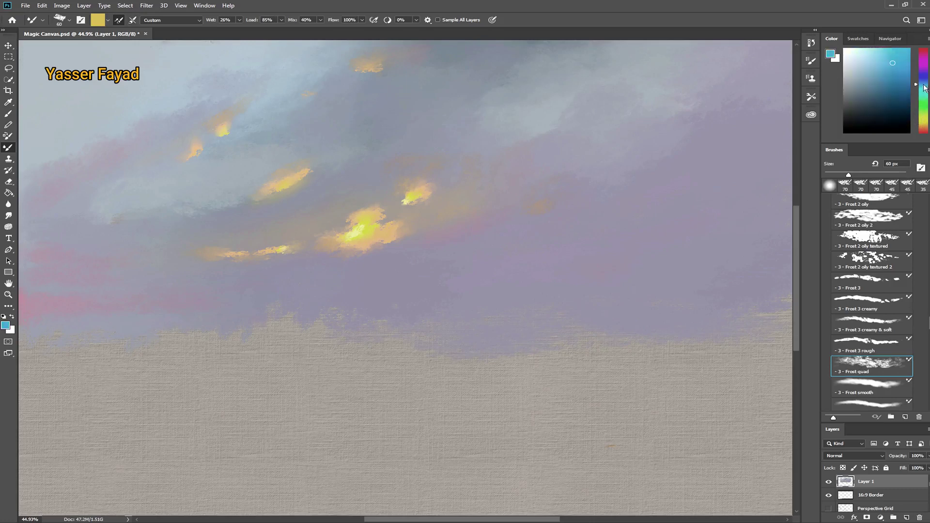
click(858, 57)
drag(112, 109, 132, 96)
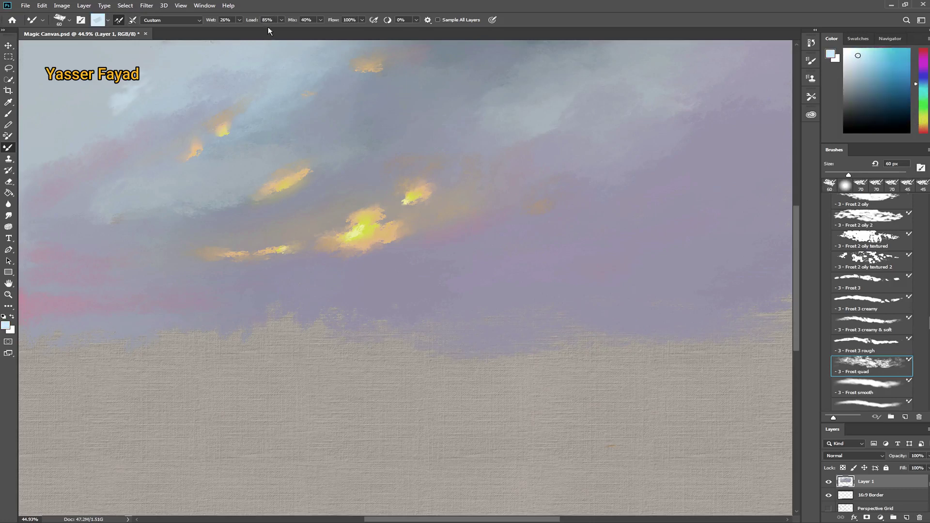
drag(211, 21, 216, 25)
Adjust Mix and Wet, add another light upper-sky stroke, and load a deeper lavender.
drag(292, 20, 307, 21)
drag(119, 102, 138, 94)
click(210, 20)
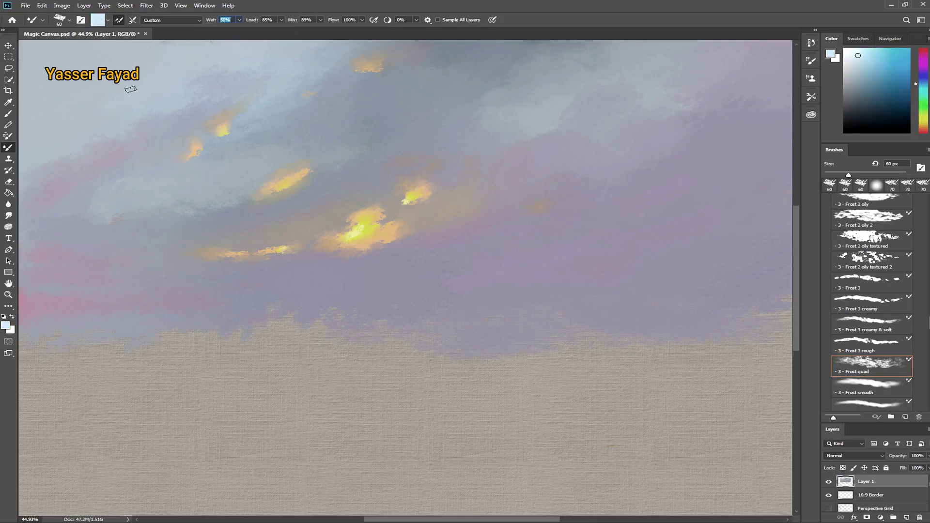
drag(292, 20, 286, 20)
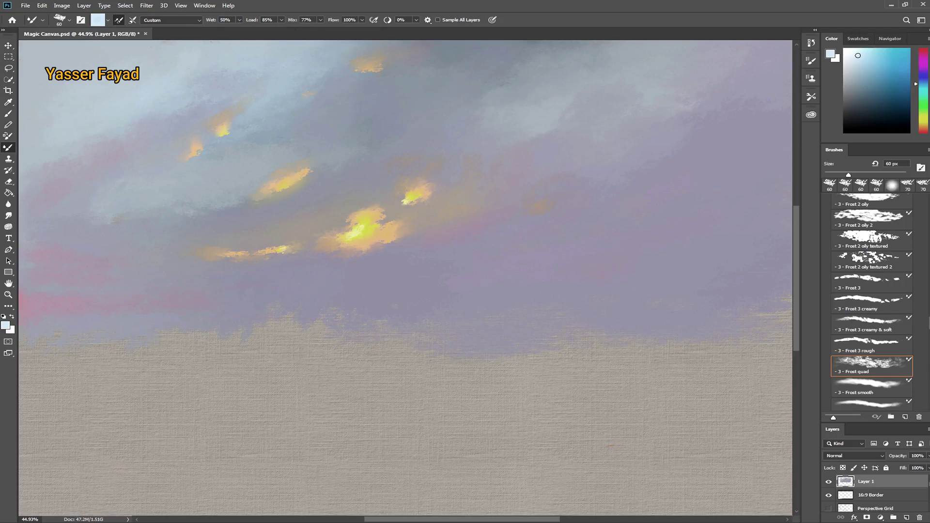
click(872, 54)
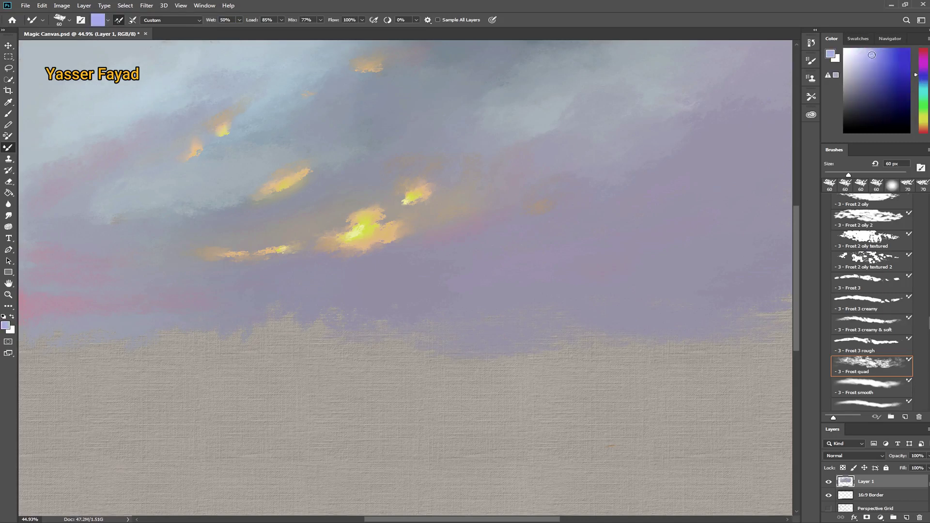
key(bracketright)
key(bracketright)
key(bracketright)
click(872, 75)
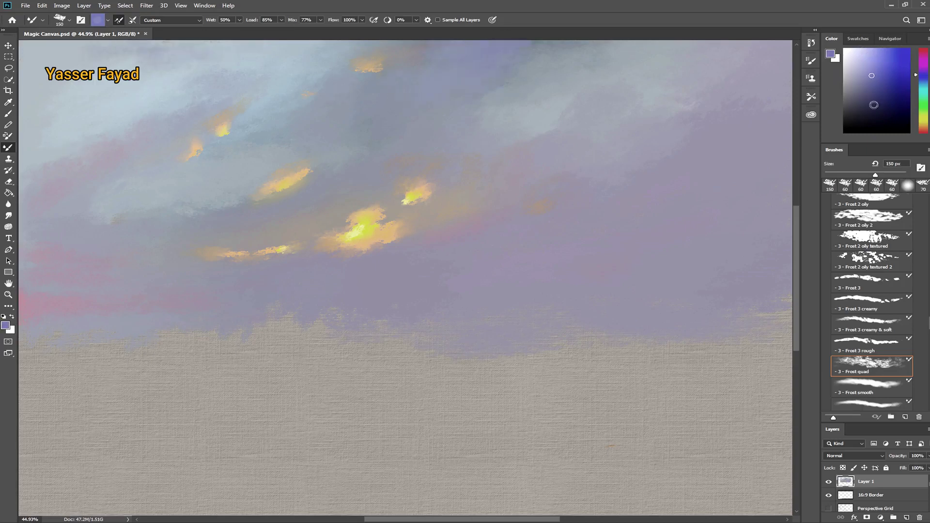
Lay a warm light-beige haze over the lower sky with the soft Brush.
click(8, 113)
click(69, 20)
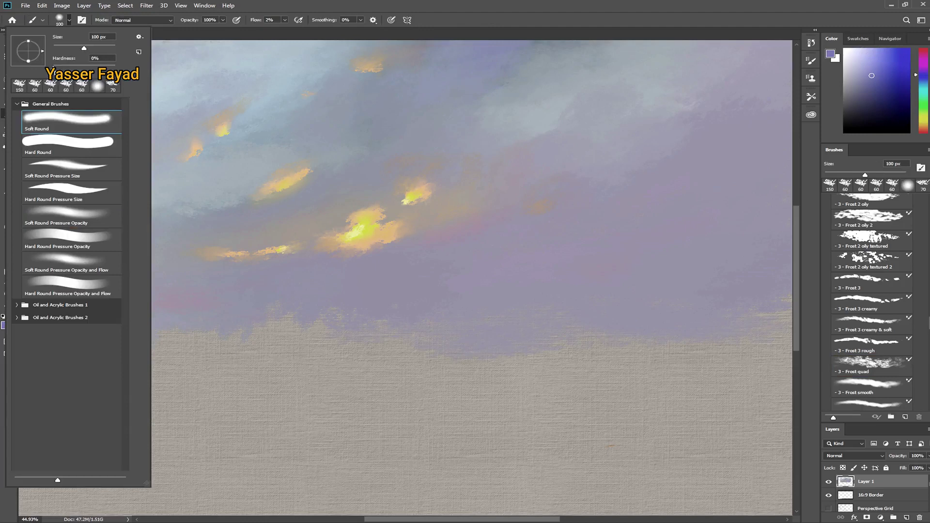
click(57, 19)
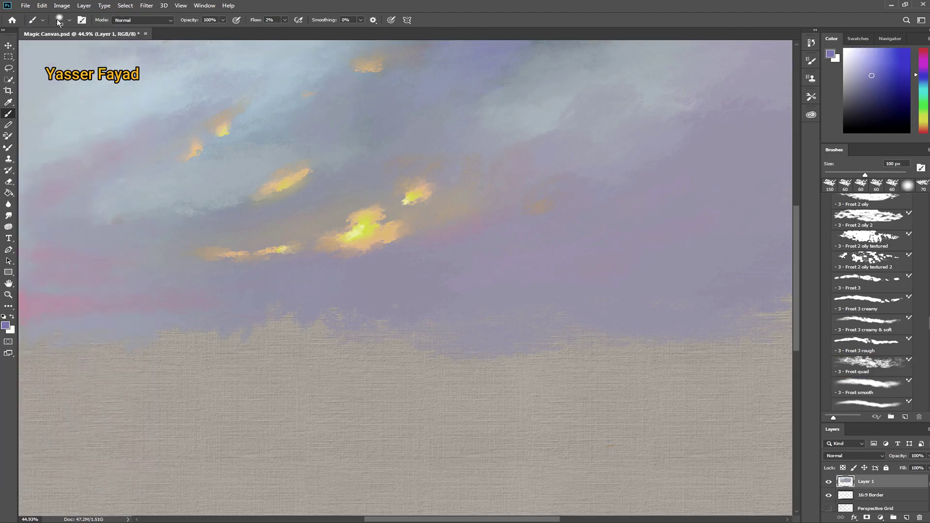
click(922, 124)
click(871, 57)
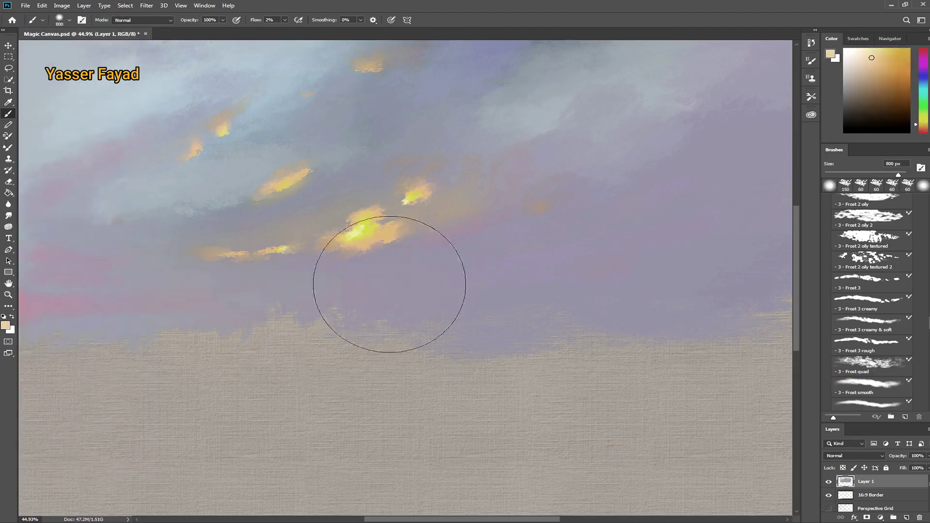
mouse_move(389, 284)
mouse_down()
mouse_move(183, 305)
mouse_move(407, 270)
mouse_move(392, 265)
mouse_move(585, 260)
mouse_move(476, 266)
mouse_up()
Pick a hairy Oilbrush Mixer preset and paint near-black strokes along the horizon.
key(shift+b)
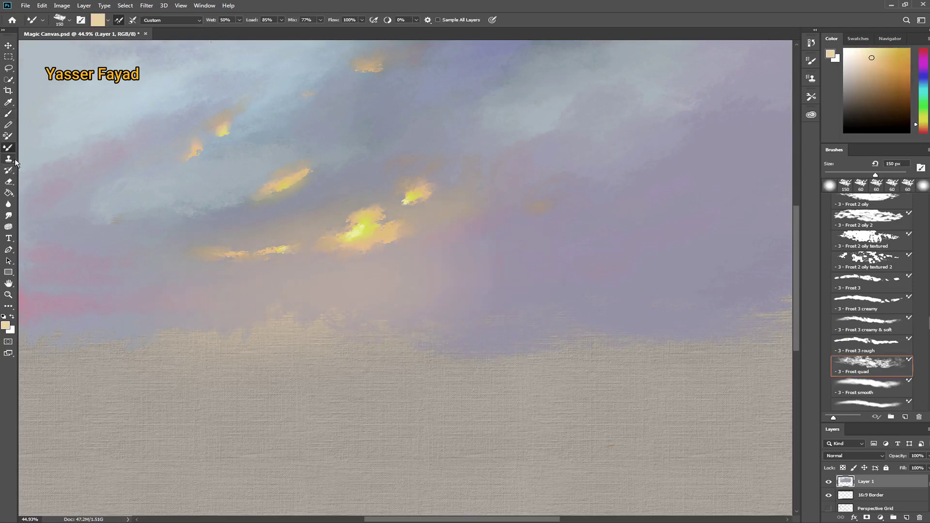
scroll(871, 300, up, 5)
scroll(872, 300, up, 5)
scroll(870, 291, up, 4)
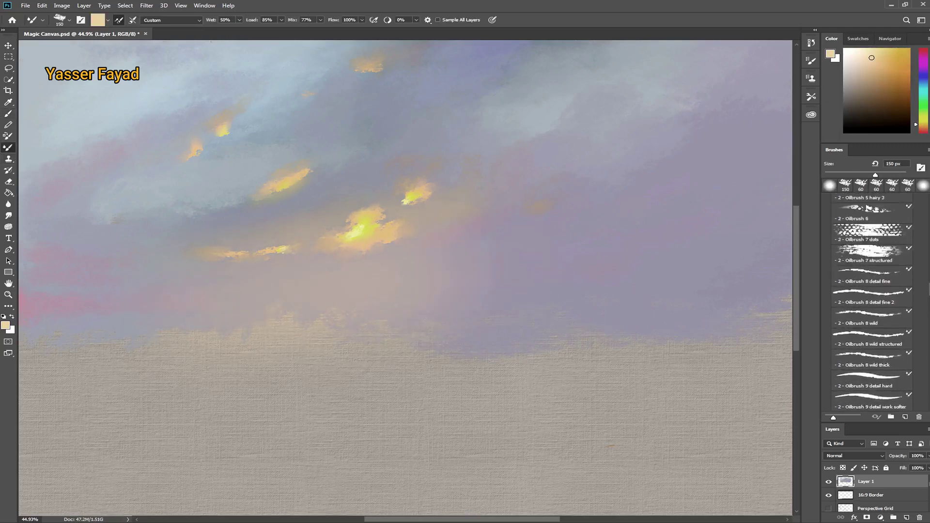
scroll(870, 291, up, 4)
scroll(871, 286, up, 2)
click(871, 280)
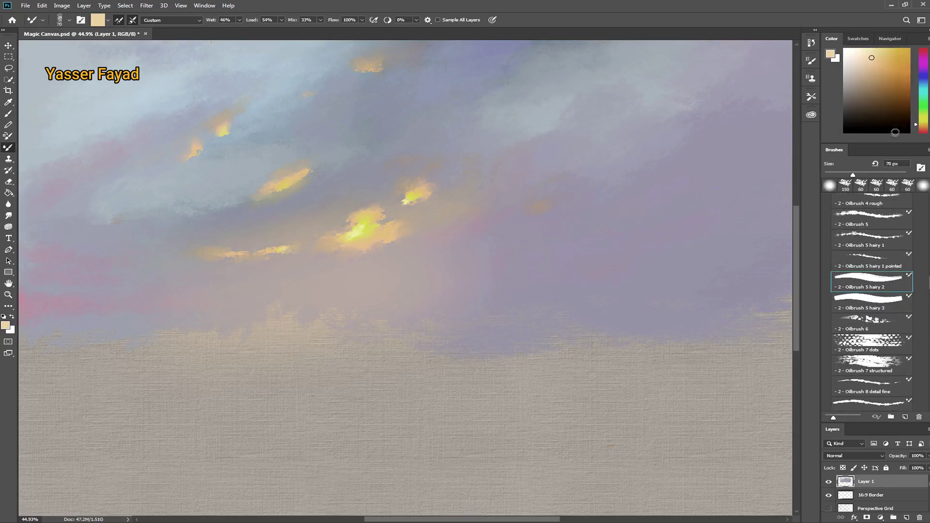
click(900, 121)
key(bracketright)
key(bracketright)
key(bracketright)
mouse_move(399, 330)
mouse_down()
mouse_move(240, 322)
mouse_move(195, 332)
mouse_move(114, 319)
mouse_move(268, 341)
mouse_move(401, 320)
mouse_move(431, 325)
mouse_up()
mouse_move(343, 339)
mouse_down()
mouse_move(280, 345)
mouse_move(349, 339)
mouse_up()
On Layer 2, paint a dark central treetop mass and rounded taupe trees along the right horizon.
key(ctrl+shift+alt+n)
mouse_move(294, 328)
mouse_down()
mouse_move(44, 315)
mouse_move(228, 329)
mouse_move(322, 326)
mouse_move(321, 307)
mouse_move(405, 322)
mouse_move(499, 320)
mouse_up()
click(860, 95)
mouse_move(775, 295)
mouse_down()
mouse_move(724, 325)
mouse_move(687, 310)
mouse_move(581, 310)
mouse_move(535, 324)
mouse_up()
drag(926, 85, 926, 75)
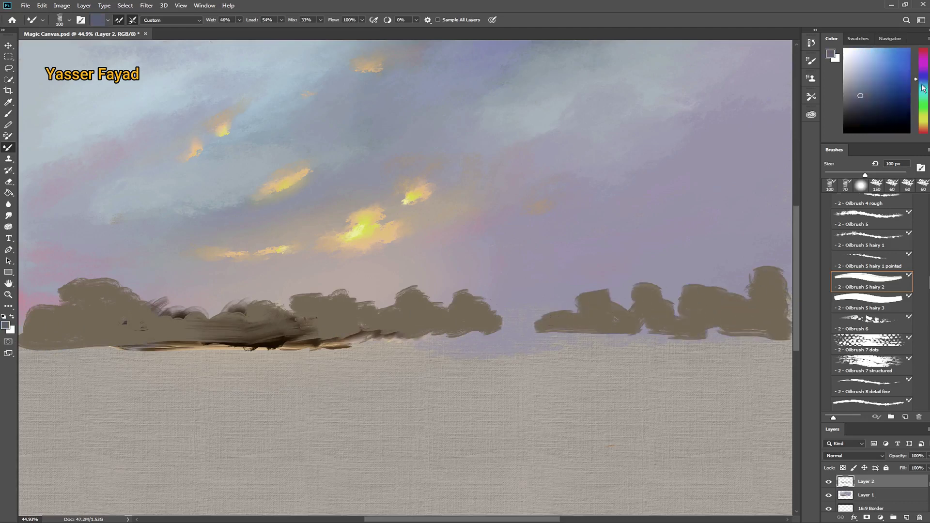
mouse_move(748, 271)
mouse_down()
mouse_move(753, 310)
mouse_move(779, 290)
mouse_move(686, 294)
mouse_move(705, 312)
mouse_move(746, 313)
mouse_up()
Paint blue-violet over the right and left-middle trees with a rough oil brush preset.
scroll(858, 255, up, 3)
click(858, 255)
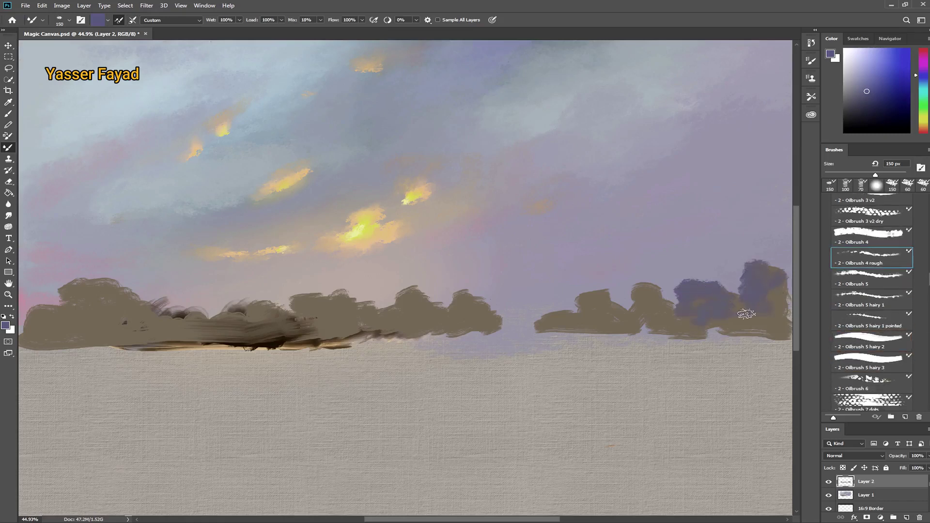
mouse_move(646, 290)
mouse_down()
mouse_move(668, 307)
mouse_move(595, 296)
mouse_move(552, 312)
mouse_move(571, 319)
mouse_up()
drag(736, 291, 739, 300)
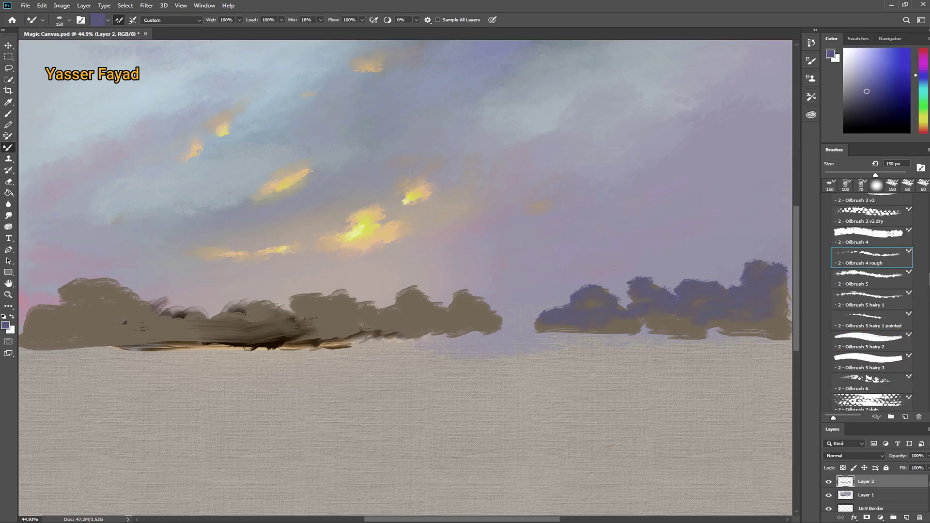
mouse_move(666, 322)
mouse_down()
mouse_move(647, 318)
mouse_move(695, 321)
mouse_up()
drag(780, 286, 786, 305)
mouse_move(305, 312)
mouse_down()
mouse_move(326, 327)
mouse_move(322, 311)
mouse_move(257, 313)
mouse_move(255, 326)
mouse_move(247, 303)
mouse_move(22, 311)
mouse_move(58, 320)
mouse_move(73, 305)
mouse_move(80, 334)
mouse_move(267, 330)
mouse_move(318, 302)
mouse_move(349, 310)
mouse_up()
Darken the middle and right tree masses with dark violet using another Oilbrush preset.
click(886, 274)
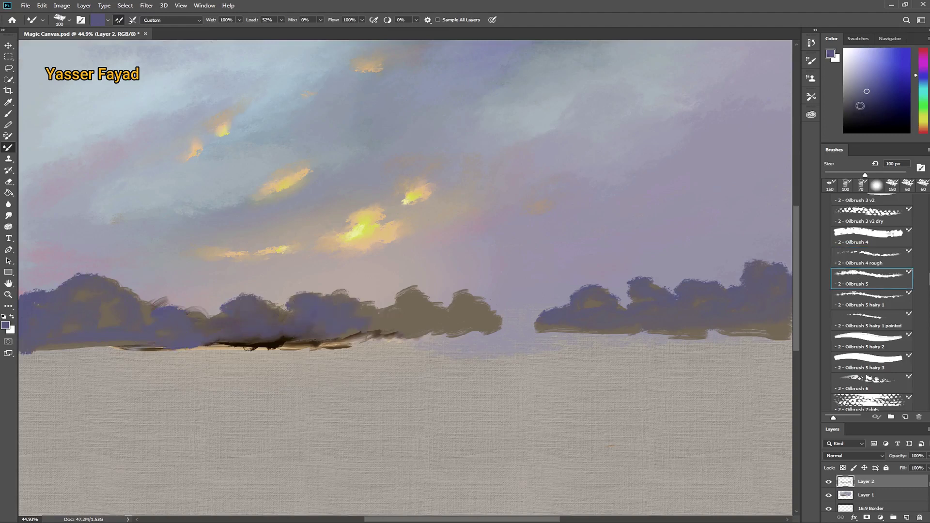
click(860, 105)
mouse_move(423, 326)
mouse_down()
mouse_move(29, 331)
mouse_move(111, 344)
mouse_up()
mouse_move(746, 319)
mouse_down()
mouse_move(780, 310)
mouse_move(724, 326)
mouse_move(532, 325)
mouse_move(601, 298)
mouse_up()
mouse_move(467, 327)
mouse_down()
mouse_move(427, 315)
mouse_move(333, 328)
mouse_up()
mouse_move(464, 320)
mouse_down()
mouse_move(474, 349)
mouse_move(314, 344)
mouse_up()
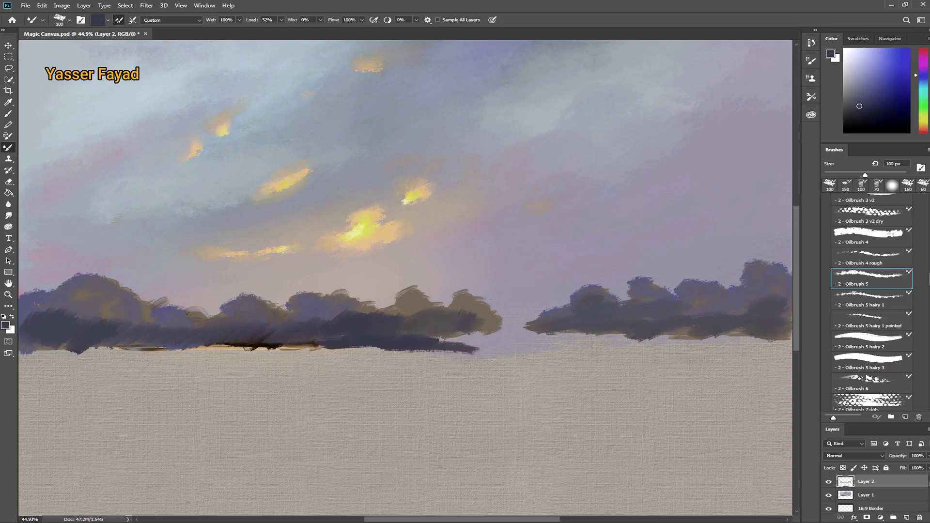
Paint dark violet bands along the tree bases and darken the left clump.
drag(595, 342, 789, 339)
drag(663, 329, 707, 334)
mouse_move(629, 339)
mouse_down()
mouse_move(591, 323)
mouse_move(535, 339)
mouse_up()
mouse_move(774, 334)
mouse_down()
mouse_move(684, 315)
mouse_move(592, 326)
mouse_move(729, 331)
mouse_up()
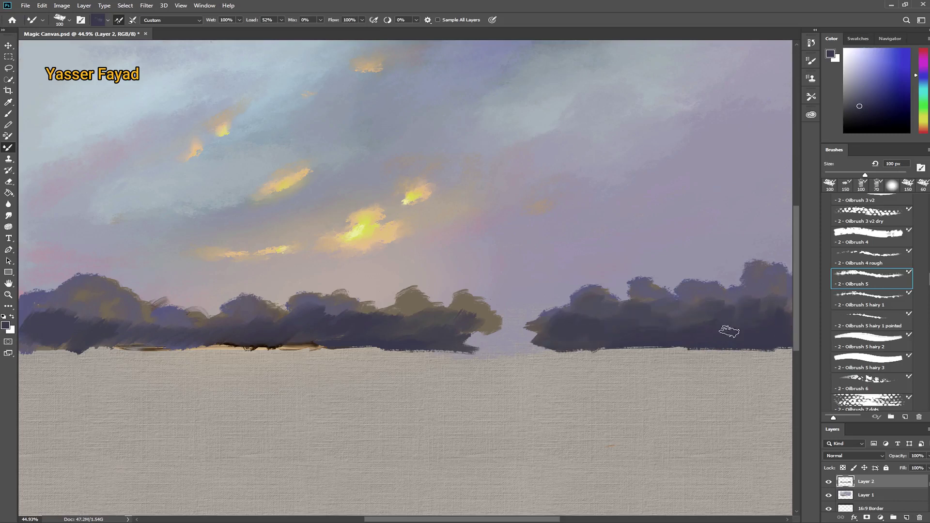
mouse_move(104, 291)
mouse_down()
mouse_move(94, 310)
mouse_move(38, 327)
mouse_move(149, 325)
mouse_move(178, 339)
mouse_move(166, 311)
mouse_move(214, 322)
mouse_move(150, 321)
mouse_move(114, 297)
mouse_up()
drag(252, 315, 274, 334)
Add textured, broken edges to both treelines with the Knife 6 formed preset.
scroll(872, 300, up, 3)
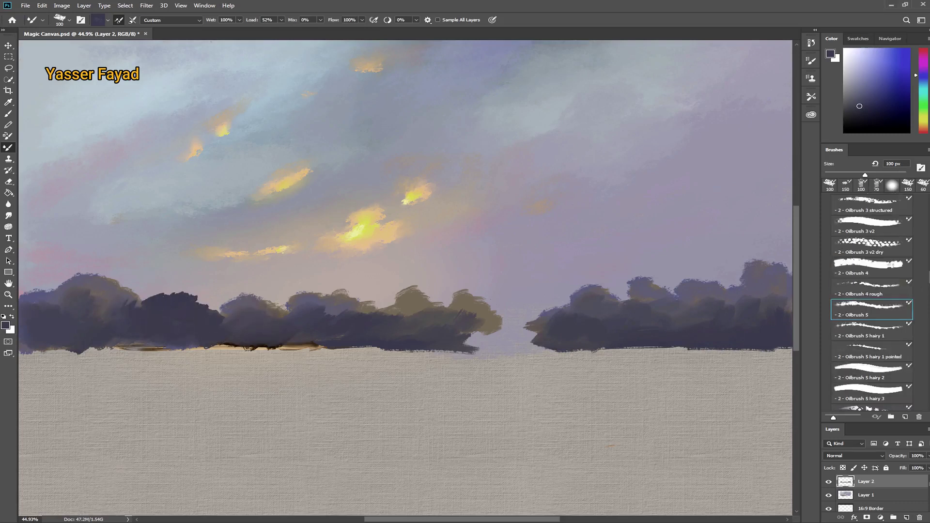
scroll(872, 300, up, 3)
scroll(872, 300, up, 5)
scroll(871, 300, up, 5)
scroll(872, 300, up, 3)
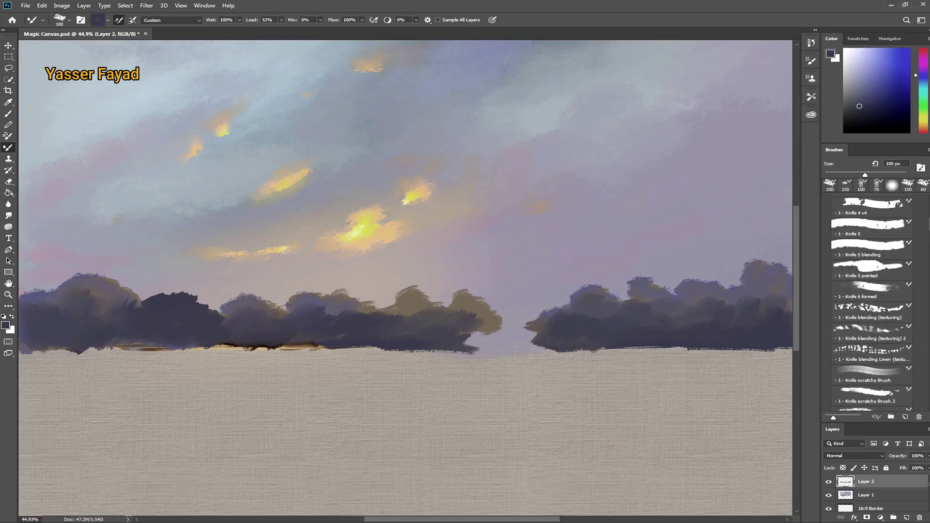
scroll(871, 301, up, 2)
click(871, 296)
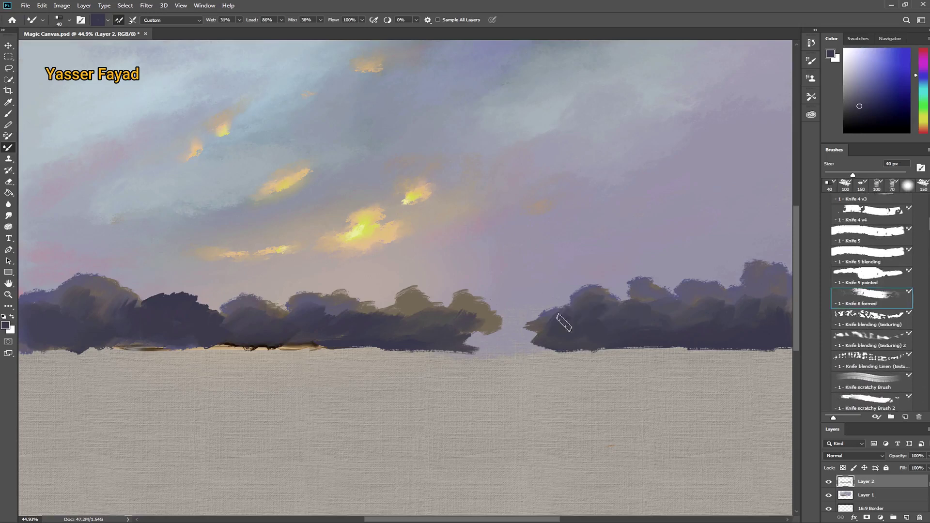
mouse_move(548, 332)
mouse_down()
mouse_move(532, 305)
mouse_move(584, 298)
mouse_up()
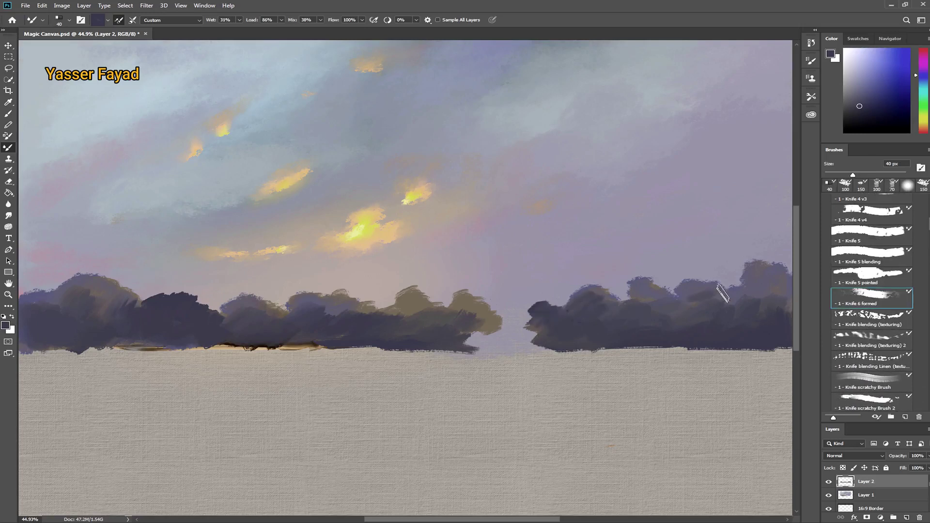
drag(759, 302, 743, 278)
drag(465, 322, 455, 305)
mouse_move(404, 339)
mouse_down()
mouse_move(395, 324)
mouse_move(395, 339)
mouse_move(324, 302)
mouse_move(293, 310)
mouse_up()
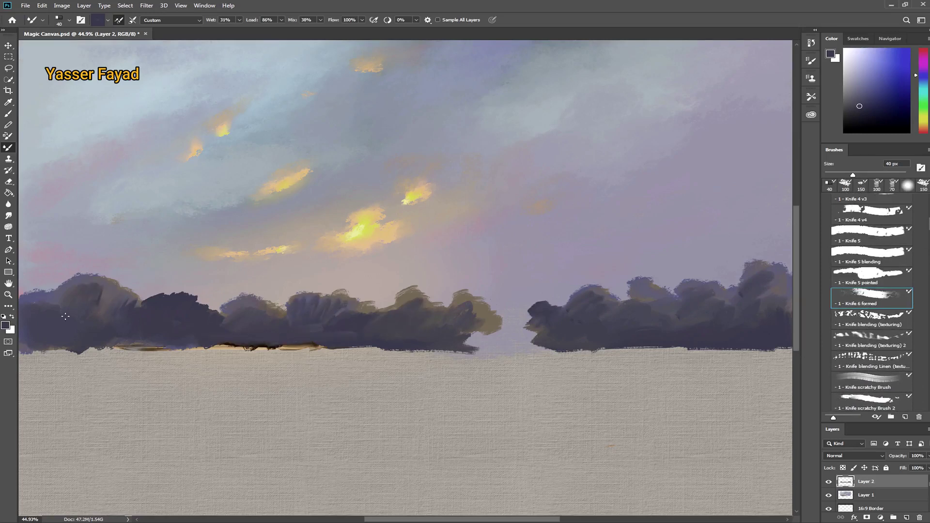
scroll(871, 300, up, 4)
scroll(926, 260, down, 3)
scroll(925, 260, down, 3)
Dab lighter grey-violet onto the tree tops with a smaller oil brush, sampling lighter and darker shades.
scroll(926, 260, down, 2)
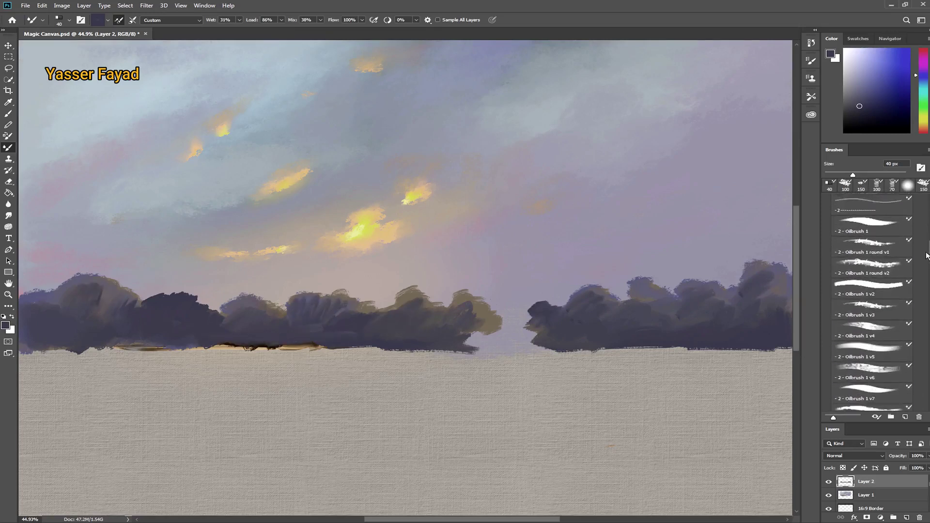
scroll(926, 260, down, 2)
scroll(925, 260, down, 1)
click(867, 267)
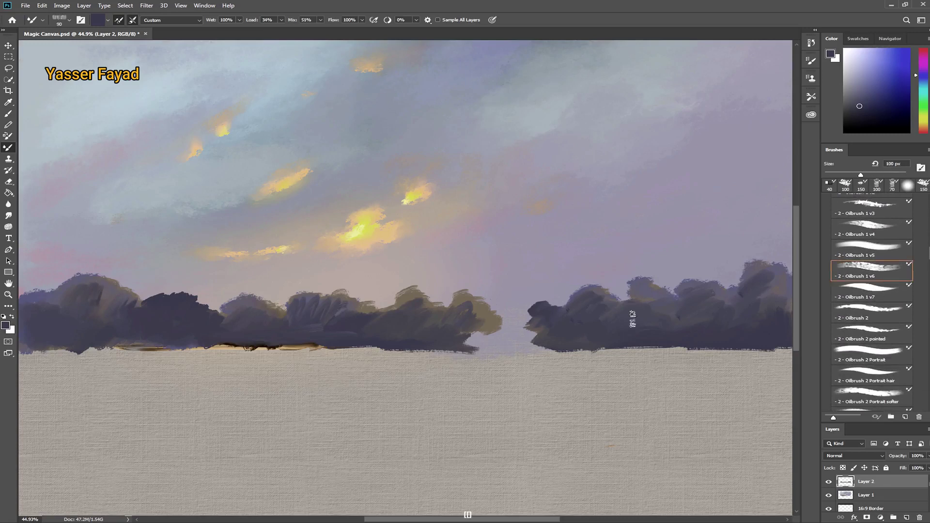
click(857, 89)
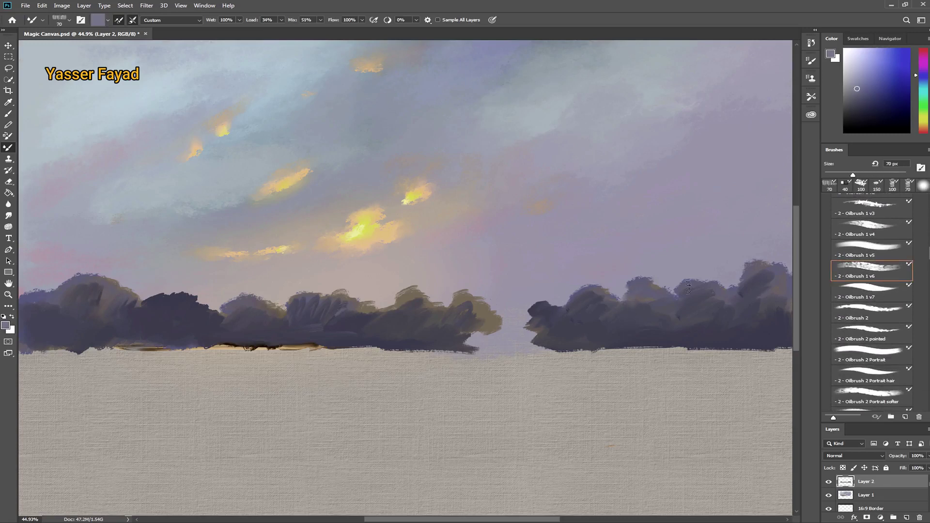
drag(858, 81, 850, 83)
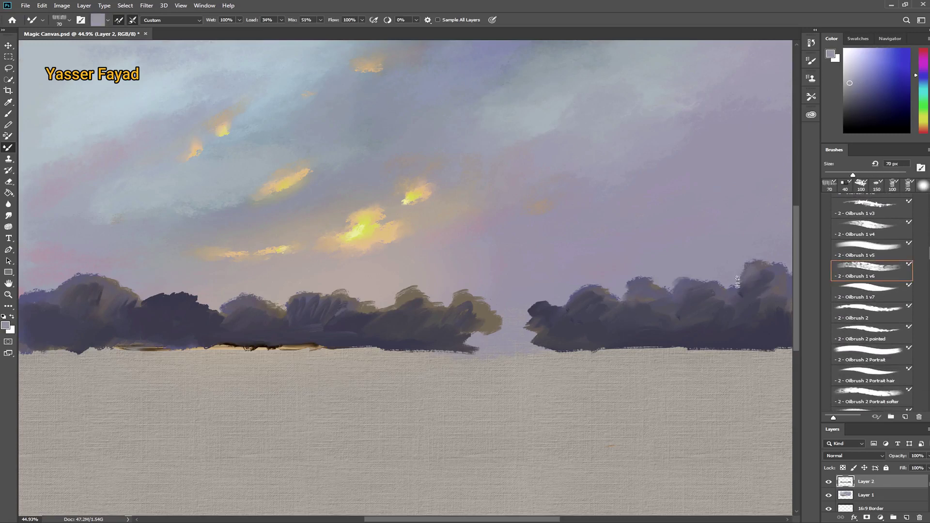
key(bracketleft)
key(bracketleft)
key(bracketleft)
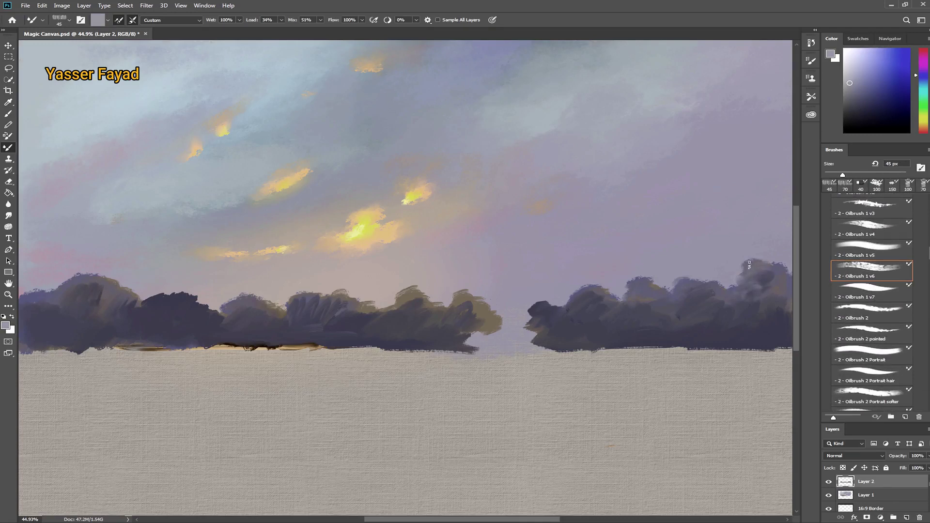
drag(715, 319, 675, 296)
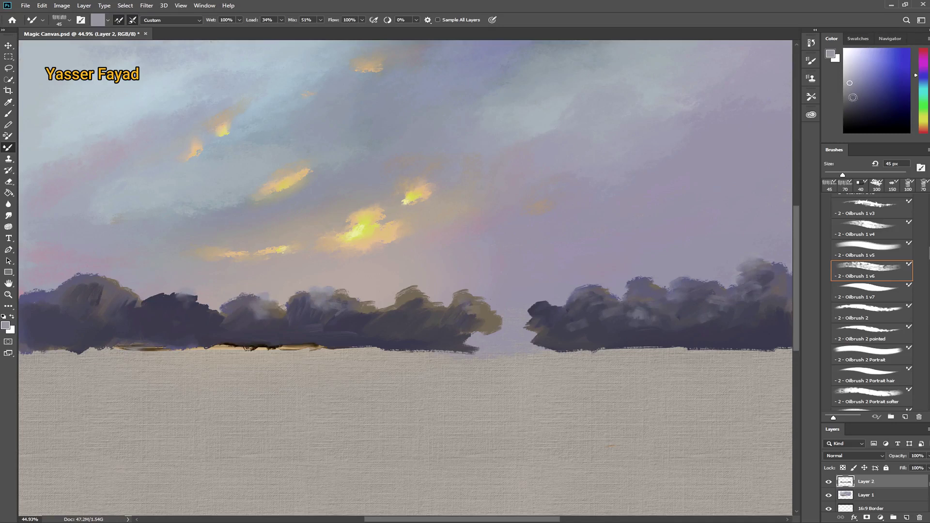
click(851, 98)
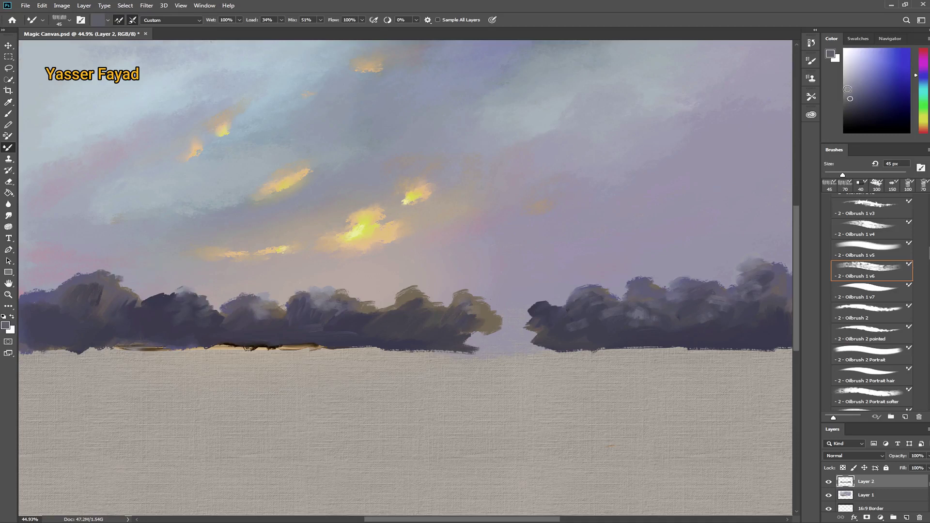
alt+click(109, 277)
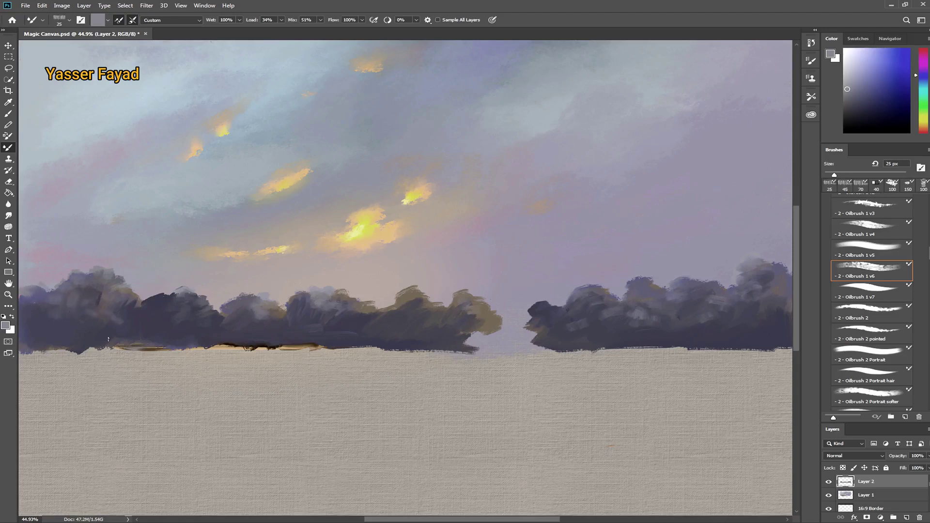
Dab pale grey-blue highlights on the right treeline with Oilbrush 2 Portrait at 40 px.
click(867, 351)
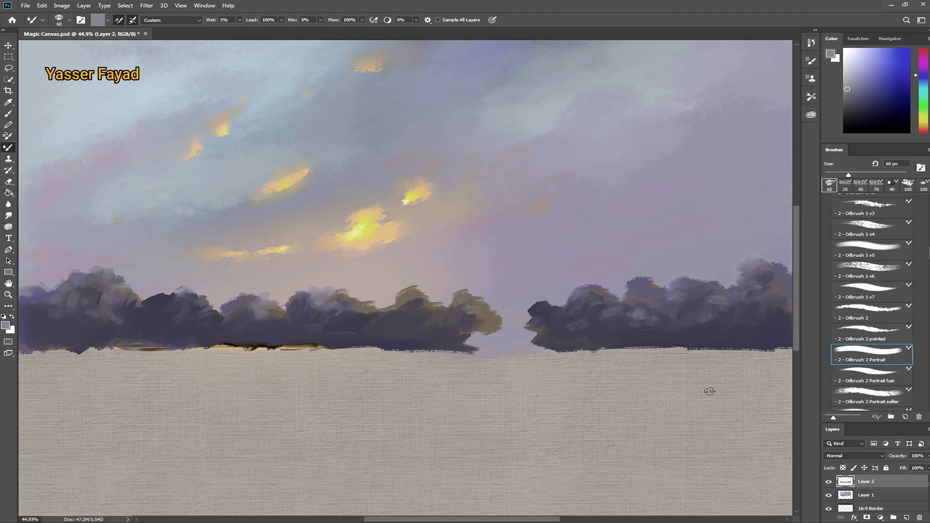
key(bracketleft)
key(bracketleft)
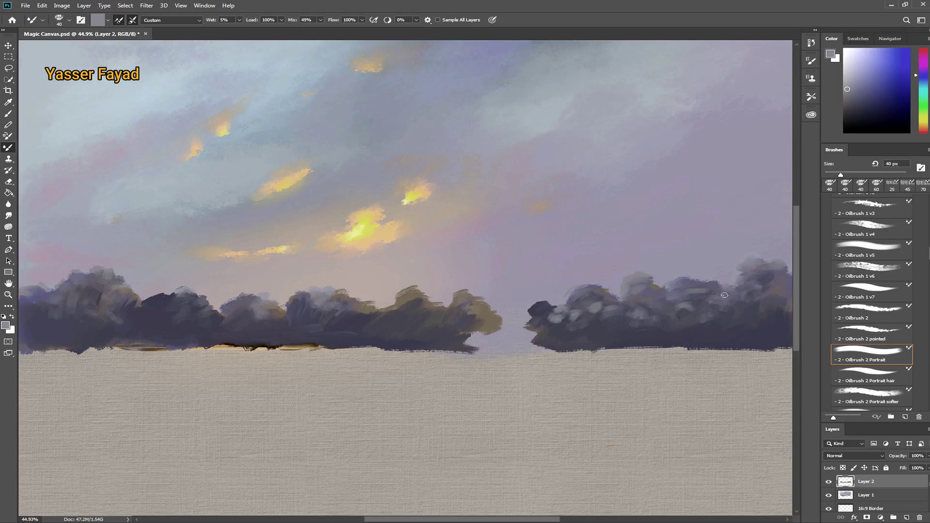
drag(763, 280, 754, 287)
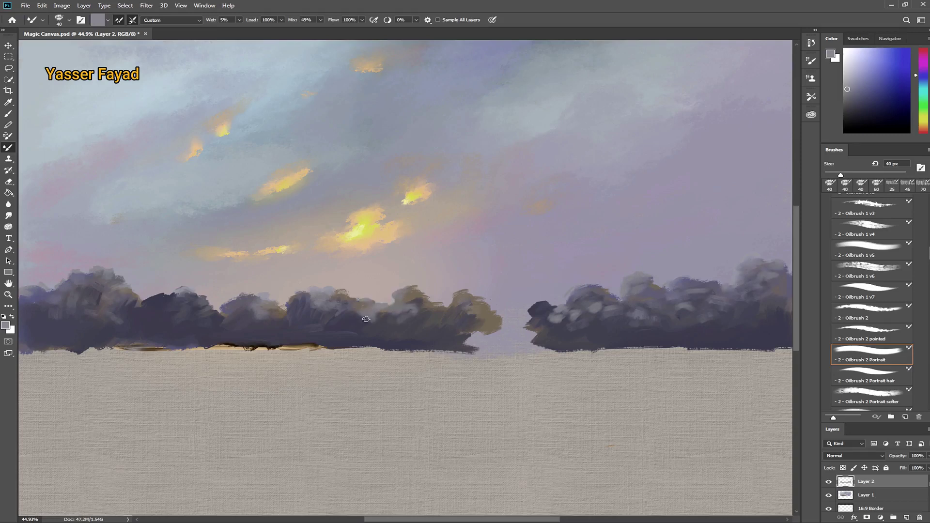
click(249, 301)
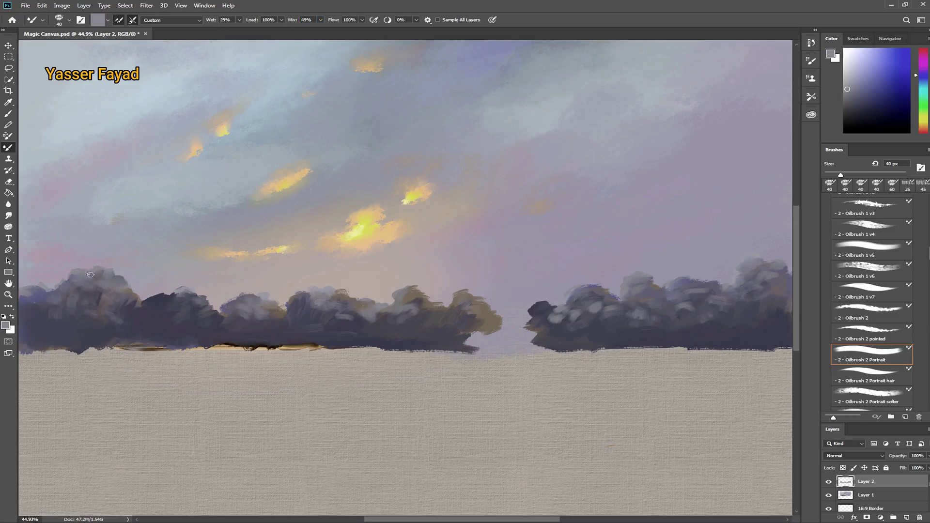
Paint lighter grey-blue strokes on the left tree mass and merge Layer 2 into Layer 1.
drag(29, 297, 56, 311)
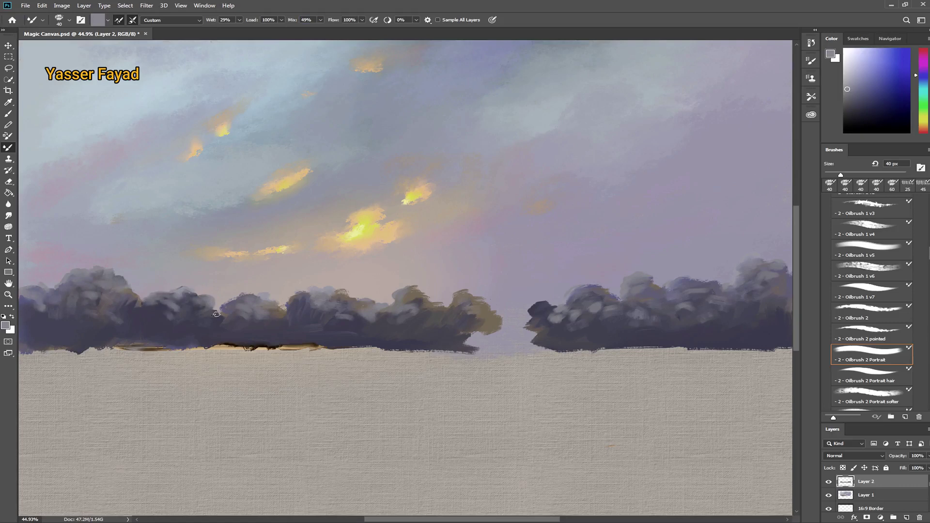
click(83, 5)
click(97, 320)
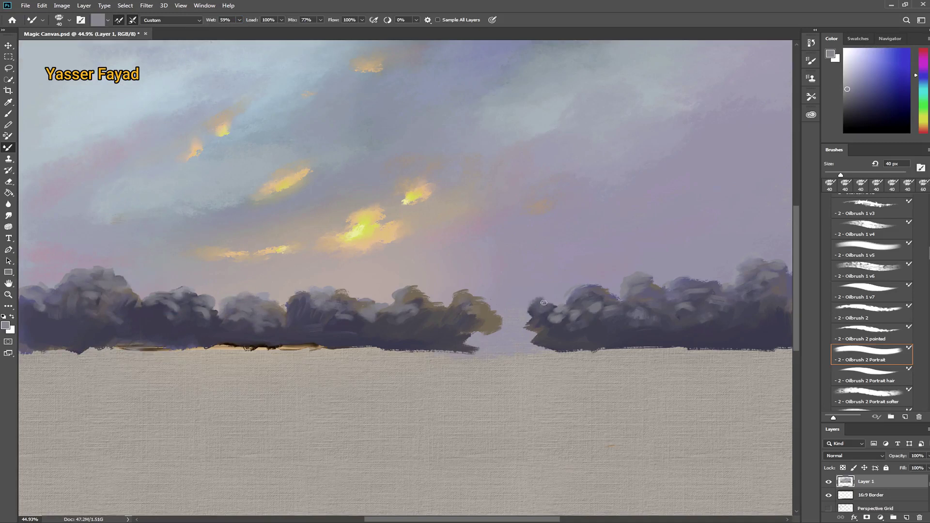
Dab light grey on the right treeline, then mix a near-black violet.
drag(565, 316, 582, 316)
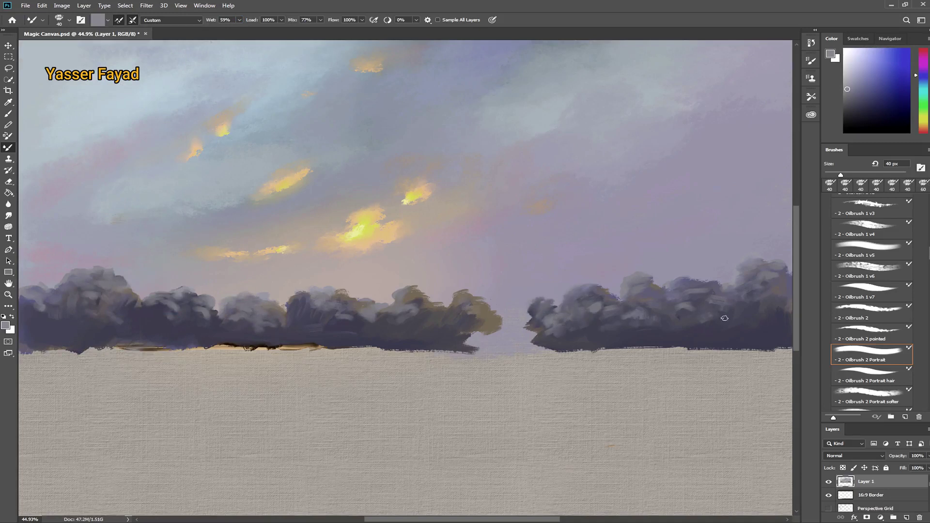
click(903, 118)
click(920, 71)
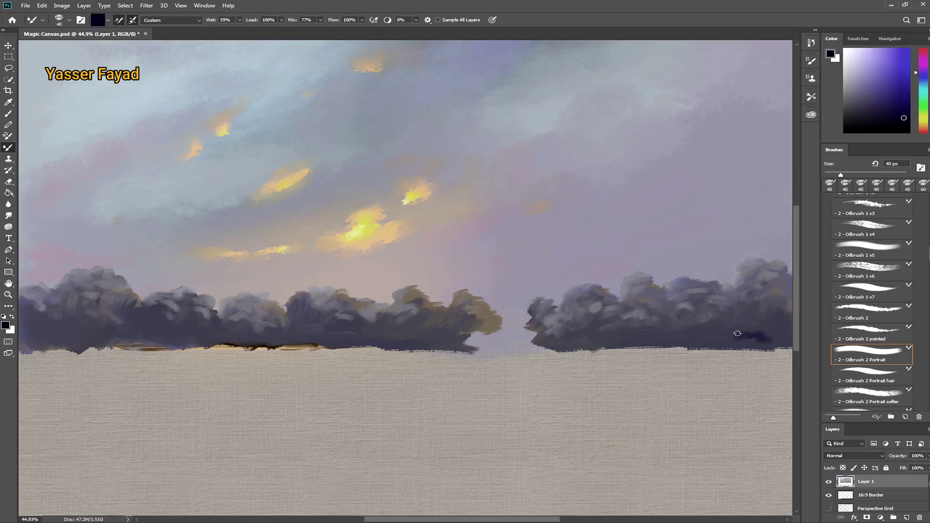
Darken the bases of both treelines with the Oilbrush 3 pointed preset.
scroll(867, 339, down, 5)
scroll(867, 300, down, 1)
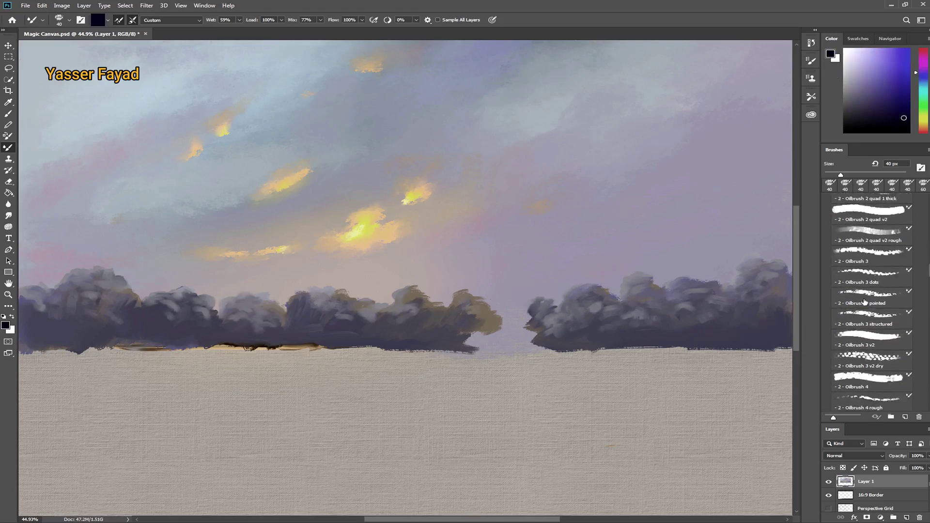
click(867, 295)
mouse_move(753, 339)
mouse_down()
mouse_move(780, 329)
mouse_move(722, 328)
mouse_move(726, 342)
mouse_move(666, 328)
mouse_move(621, 337)
mouse_up()
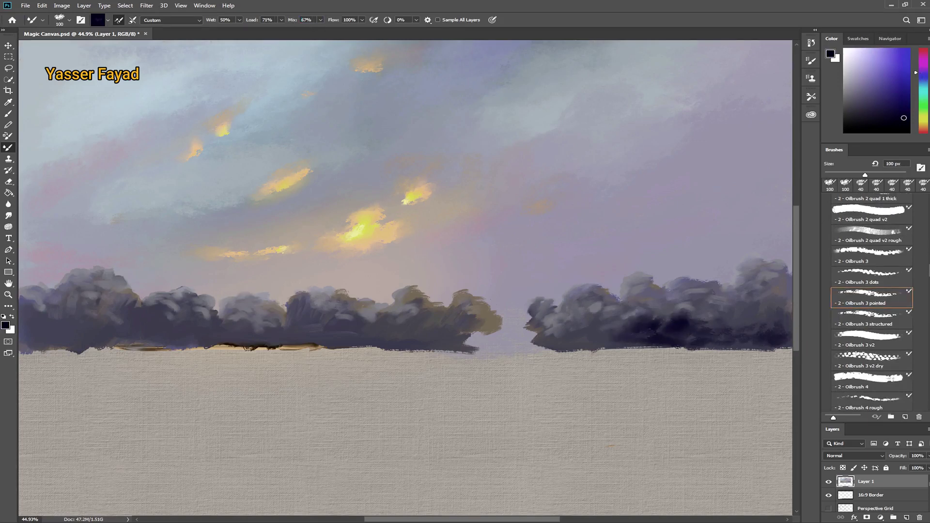
mouse_move(775, 319)
mouse_down()
mouse_move(753, 315)
mouse_move(737, 332)
mouse_move(579, 334)
mouse_up()
mouse_move(344, 334)
mouse_down()
mouse_move(292, 332)
mouse_move(301, 321)
mouse_move(363, 332)
mouse_move(334, 330)
mouse_up()
mouse_move(103, 324)
mouse_down()
mouse_move(107, 334)
mouse_move(166, 327)
mouse_move(58, 322)
mouse_move(45, 332)
mouse_move(92, 330)
mouse_up()
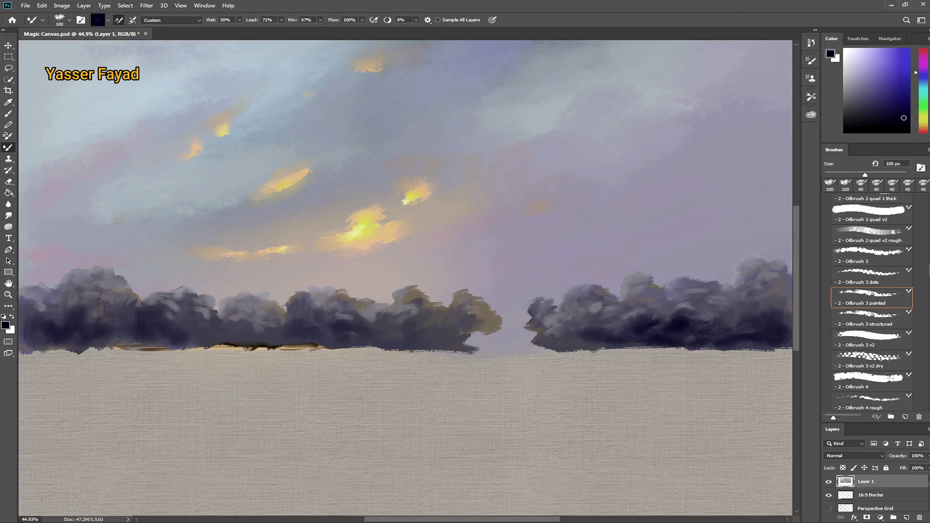
mouse_move(251, 344)
mouse_down()
mouse_move(228, 334)
mouse_move(270, 324)
mouse_move(291, 334)
mouse_up()
Add dark reddish-brown and near-black strokes to the right treeline, then add a new layer.
drag(922, 102, 923, 130)
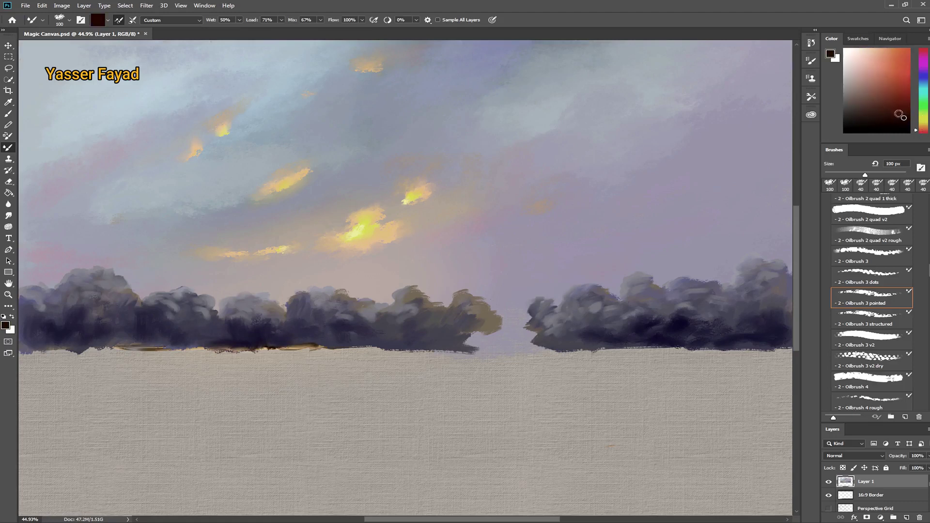
mouse_move(733, 320)
mouse_down()
mouse_move(757, 325)
mouse_move(673, 310)
mouse_move(664, 322)
mouse_move(768, 329)
mouse_move(716, 329)
mouse_move(744, 342)
mouse_move(760, 300)
mouse_move(777, 312)
mouse_move(560, 338)
mouse_move(595, 338)
mouse_move(560, 334)
mouse_move(594, 331)
mouse_up()
click(905, 126)
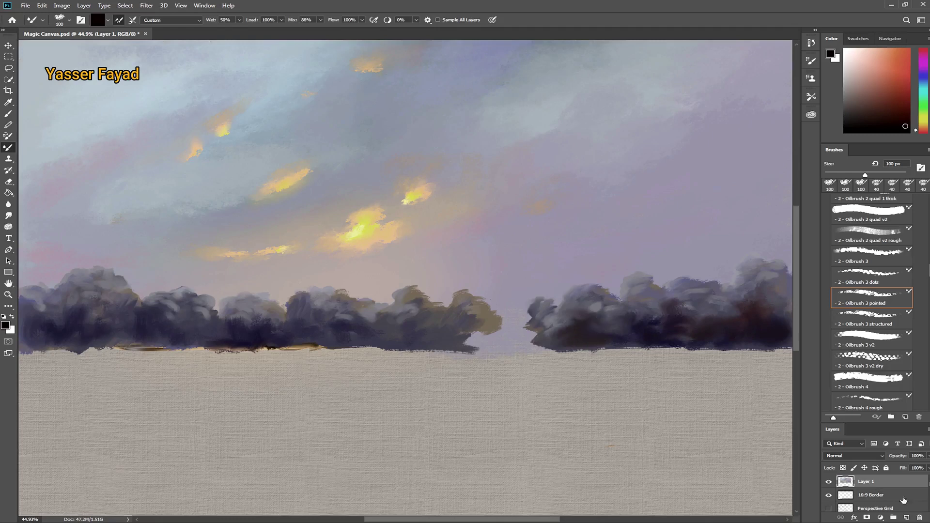
click(905, 517)
Paint a tall black cypress with a thin spire, shrinking the brush from 60 to 10 px.
drag(924, 122, 924, 118)
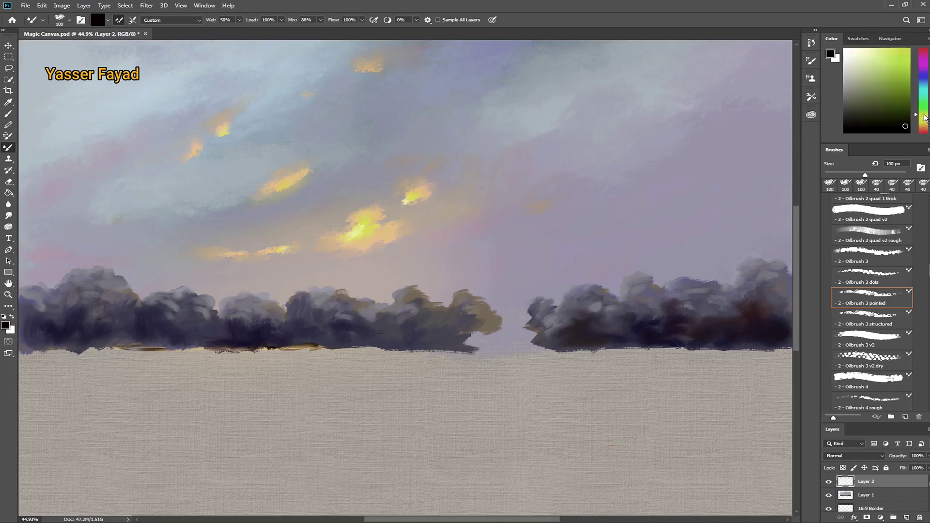
mouse_move(242, 288)
mouse_down()
mouse_move(225, 257)
mouse_move(226, 206)
mouse_move(214, 264)
mouse_move(228, 259)
mouse_move(245, 336)
mouse_move(248, 316)
mouse_move(262, 310)
mouse_move(233, 366)
mouse_move(197, 336)
mouse_move(187, 312)
mouse_move(208, 307)
mouse_move(196, 348)
mouse_move(198, 298)
mouse_up()
key(bracketleft)
key(bracketleft)
key(bracketleft)
mouse_move(224, 213)
mouse_down()
mouse_move(225, 189)
mouse_move(200, 240)
mouse_move(198, 191)
mouse_move(201, 230)
mouse_move(192, 220)
mouse_move(202, 254)
mouse_move(193, 265)
mouse_move(212, 292)
mouse_move(206, 301)
mouse_up()
key(bracketleft)
key(bracketleft)
key(bracketleft)
drag(222, 193, 221, 160)
key(bracketleft)
key(bracketleft)
key(bracketleft)
key(bracketright)
mouse_move(220, 194)
mouse_down()
mouse_move(227, 172)
mouse_move(243, 242)
mouse_move(244, 207)
mouse_move(273, 360)
mouse_move(250, 363)
mouse_move(267, 366)
mouse_up()
key(bracketright)
key(bracketright)
key(bracketright)
key(bracketright)
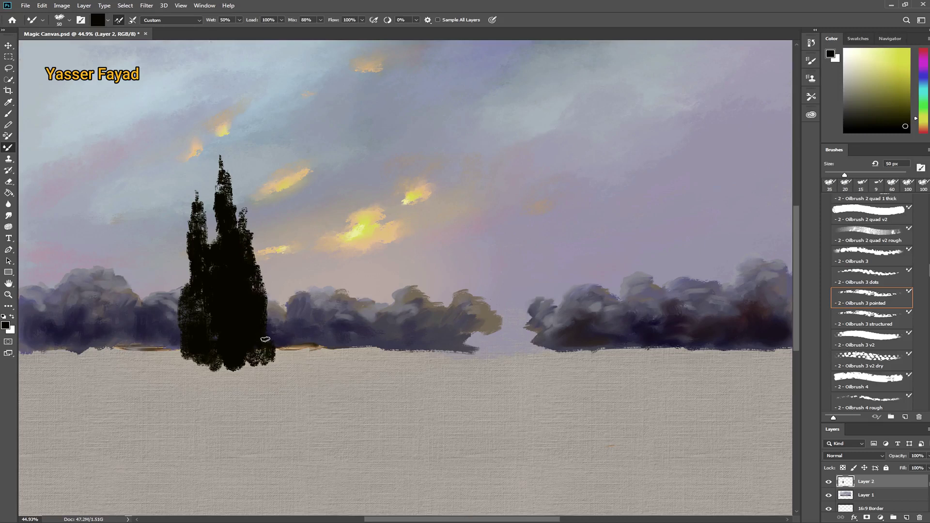
Paint a dark red cypress left of the first at 57% flow, then restore full flow.
drag(922, 135, 922, 130)
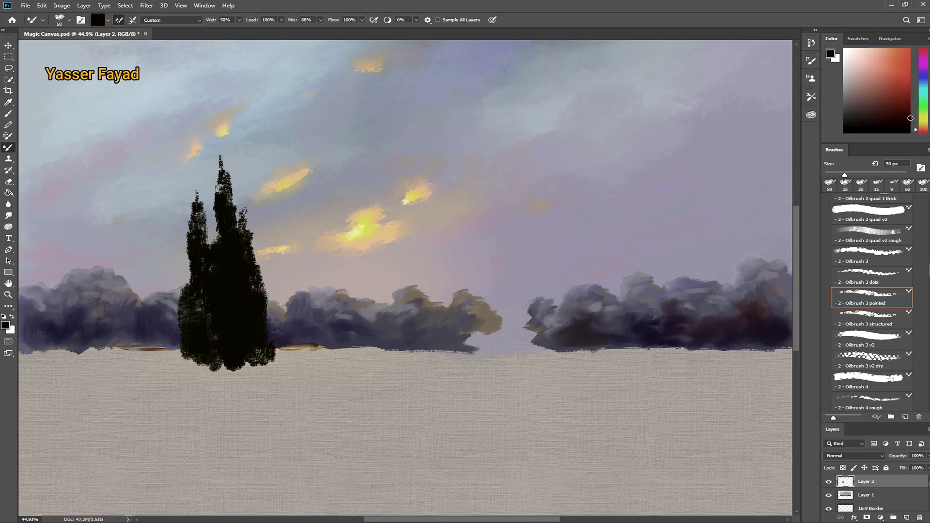
click(908, 121)
drag(160, 334, 174, 361)
mouse_move(160, 314)
mouse_down()
mouse_move(153, 342)
mouse_move(162, 280)
mouse_move(184, 331)
mouse_move(150, 242)
mouse_move(164, 300)
mouse_up()
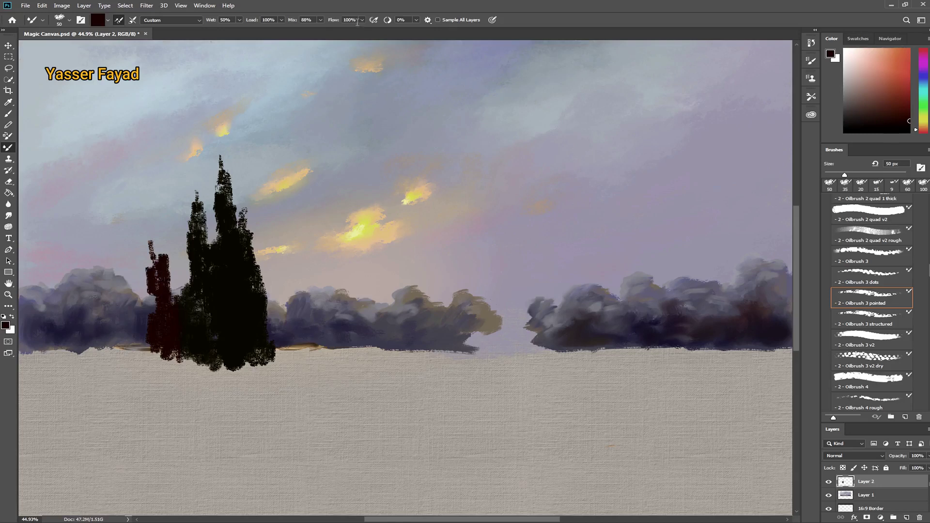
click(357, 21)
text(57)
mouse_move(147, 260)
mouse_down()
mouse_move(155, 314)
mouse_move(150, 224)
mouse_move(143, 320)
mouse_move(139, 299)
mouse_up()
mouse_move(157, 351)
mouse_down()
mouse_move(164, 354)
mouse_move(138, 372)
mouse_move(198, 368)
mouse_move(180, 355)
mouse_move(199, 362)
mouse_move(155, 367)
mouse_move(266, 368)
mouse_up()
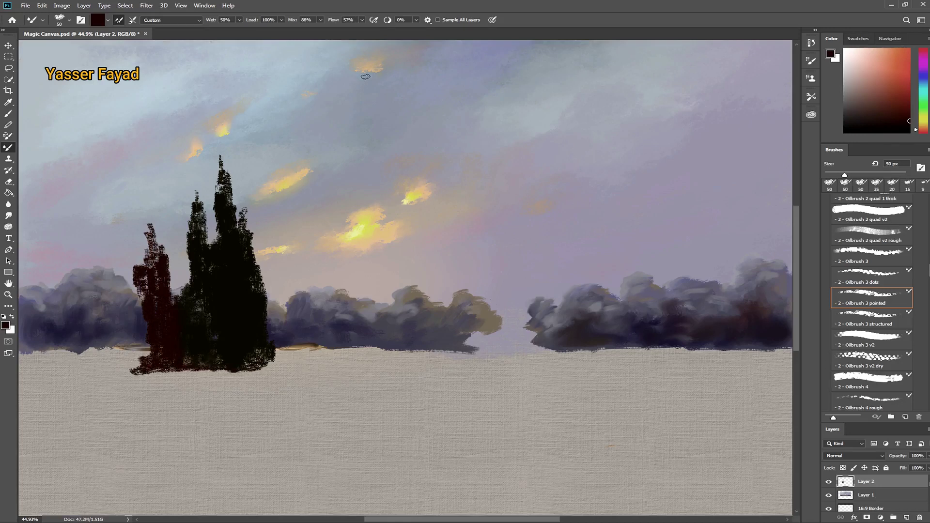
key(0)
mouse_move(189, 358)
mouse_down()
mouse_move(160, 368)
mouse_move(223, 361)
mouse_move(228, 370)
mouse_up()
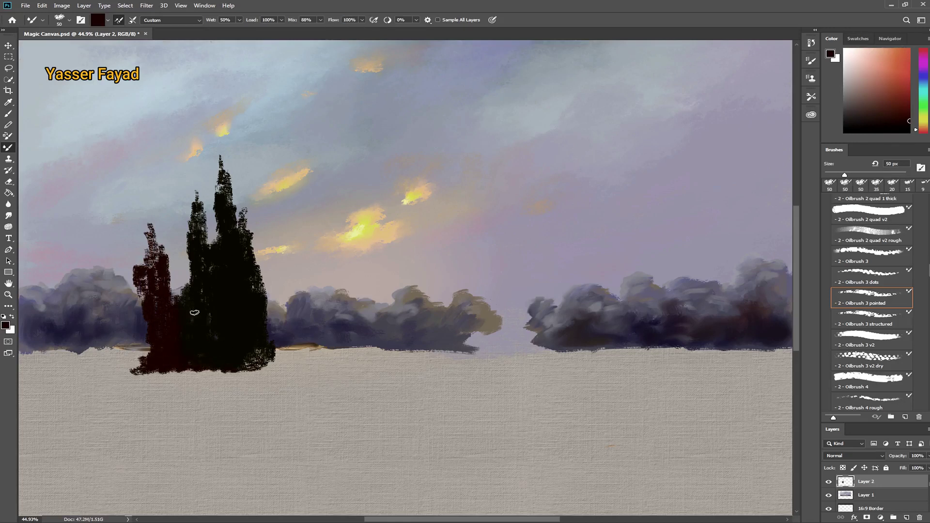
Extend the black cypress base rightward and mix an olive green for highlights.
alt+click(245, 367)
drag(257, 352, 279, 369)
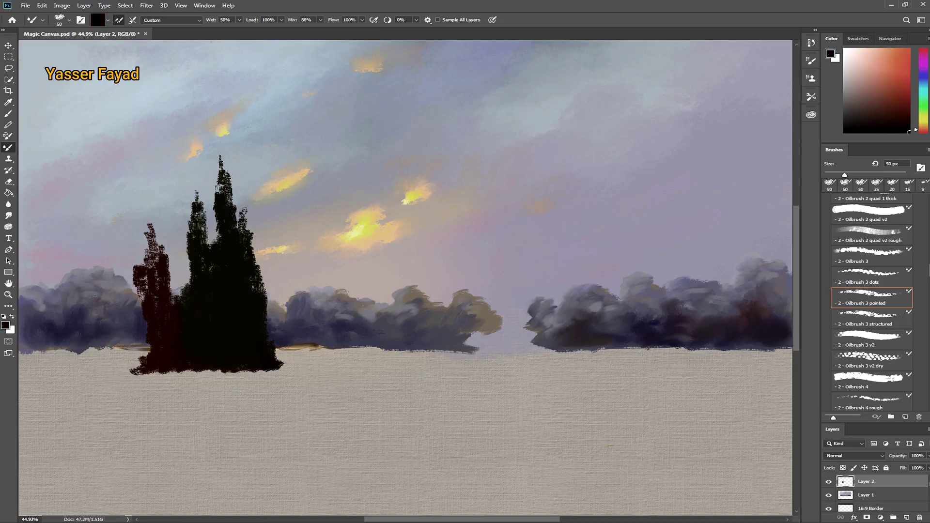
click(922, 117)
click(899, 97)
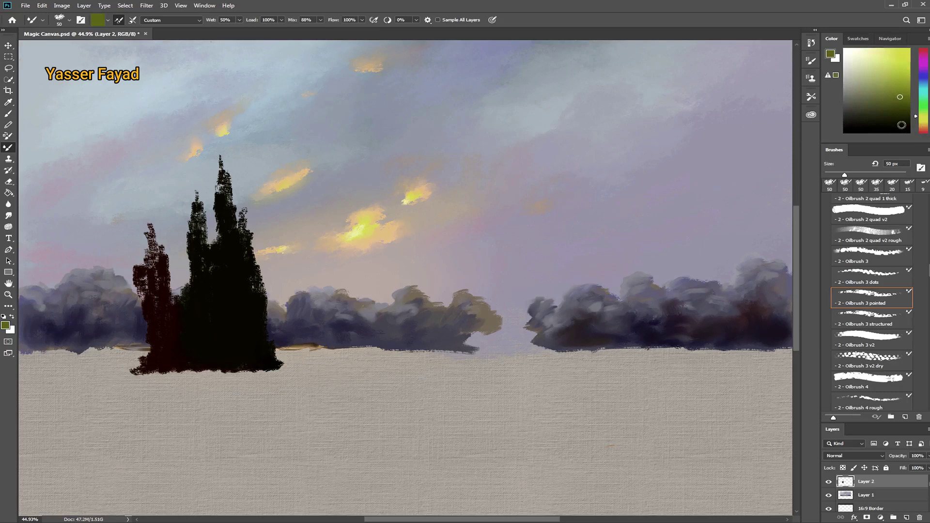
Highlight the cypress tip and edges in olive green at 20 px, Wet 90%, Mix about 10%.
key(bracketleft)
key(bracketleft)
key(bracketleft)
drag(228, 182, 222, 158)
drag(235, 214, 229, 201)
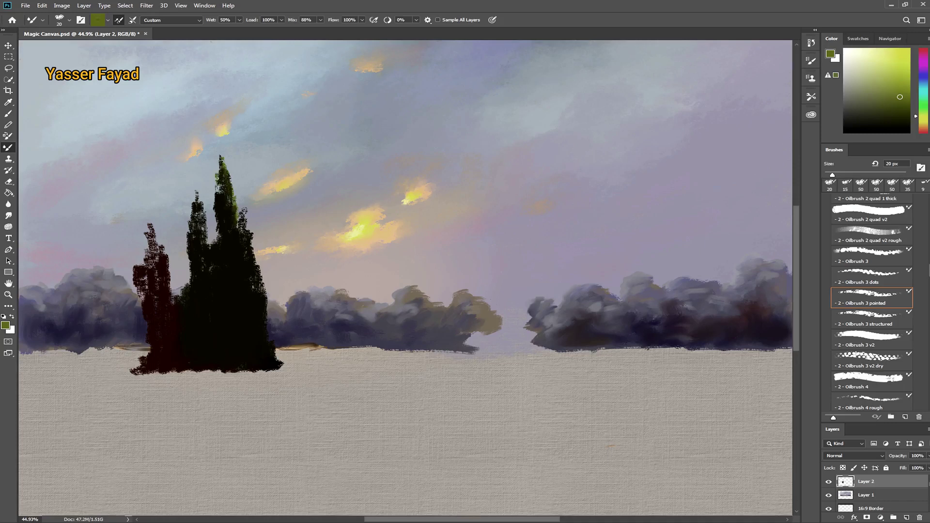
drag(214, 203, 213, 192)
drag(210, 21, 232, 31)
drag(230, 195, 222, 193)
drag(293, 22, 252, 22)
mouse_move(227, 198)
mouse_down()
mouse_move(227, 189)
mouse_move(245, 206)
mouse_move(266, 305)
mouse_move(258, 292)
mouse_up()
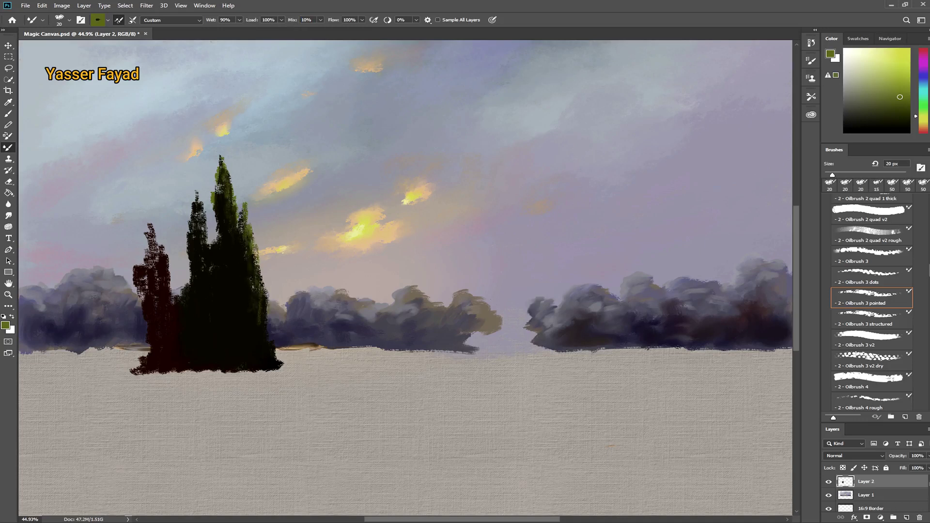
Add light-green strokes up the tall and middle cypresses and along their right edges.
drag(239, 276, 233, 242)
drag(242, 295, 225, 271)
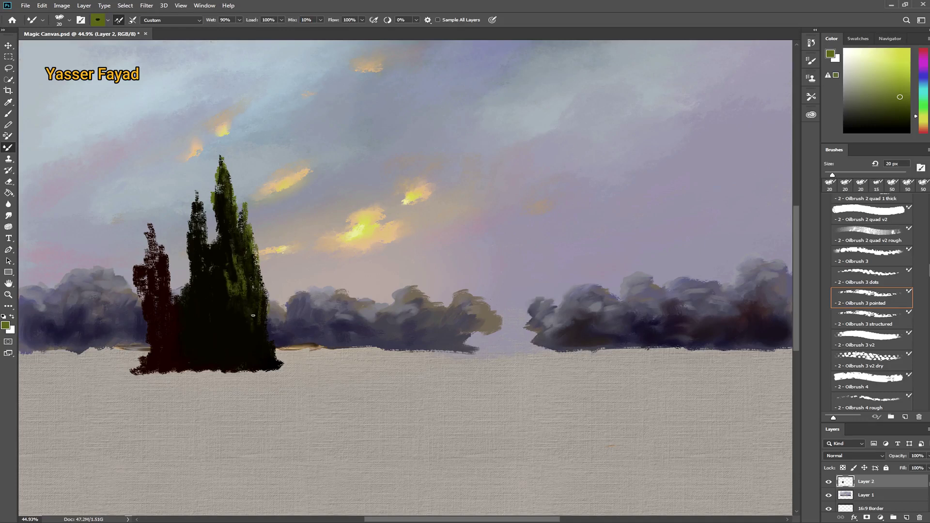
drag(265, 331, 264, 318)
drag(206, 255, 197, 185)
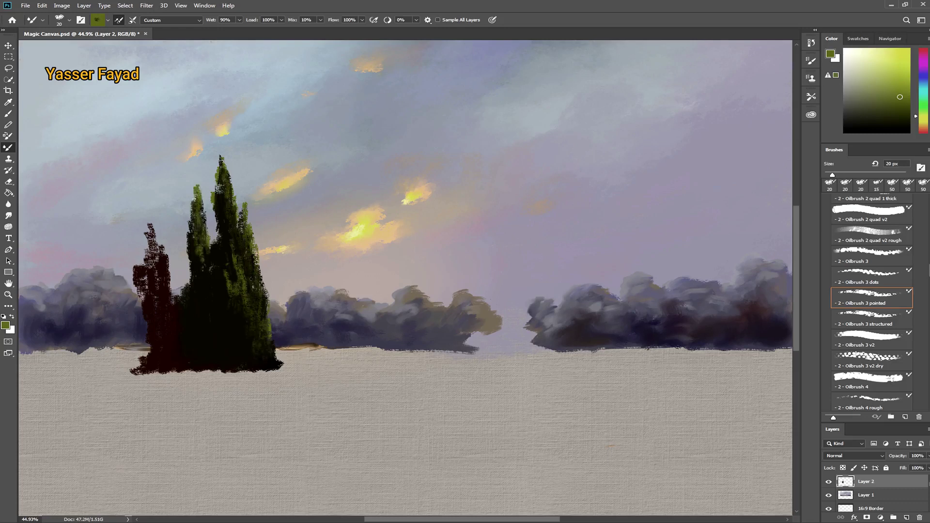
drag(221, 210, 219, 147)
drag(232, 197, 227, 165)
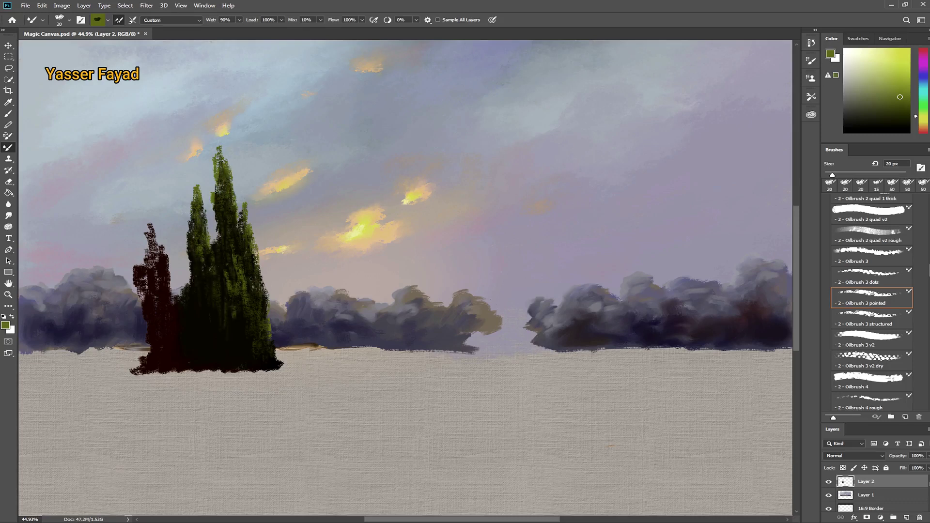
key(bracketright)
key(bracketright)
key(bracketright)
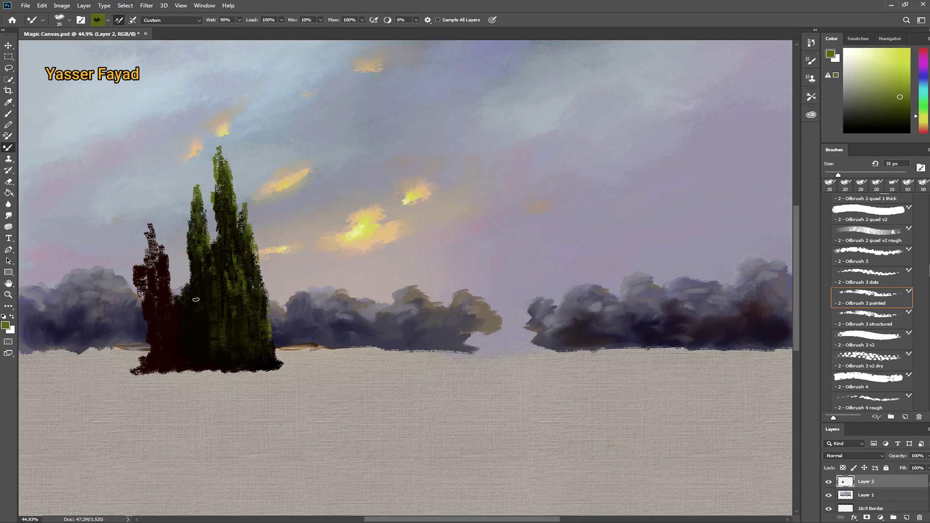
Brush lighter green highlights onto the cypress tips and edges with a higher mix setting.
alt+click(223, 172)
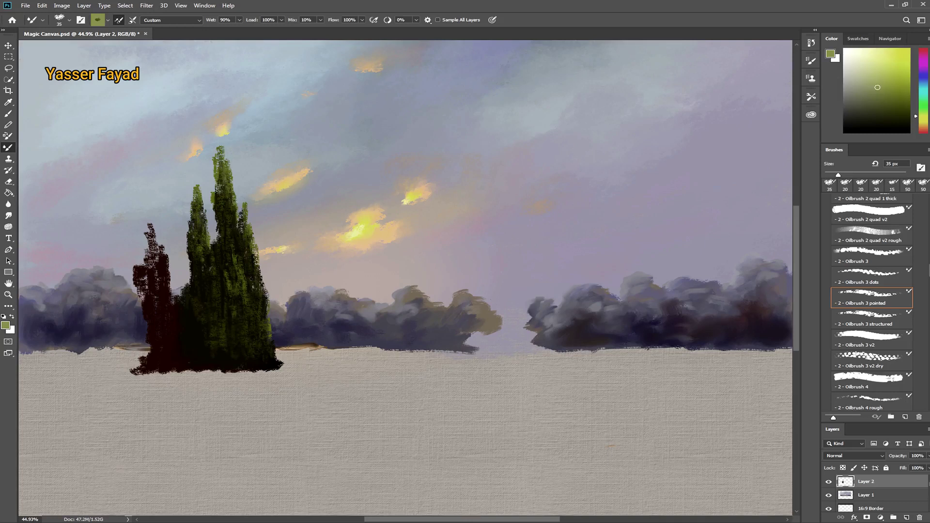
key(shift+3)
key(shift+5)
mouse_move(225, 171)
mouse_down()
mouse_move(219, 144)
mouse_move(233, 187)
mouse_up()
key(bracketleft)
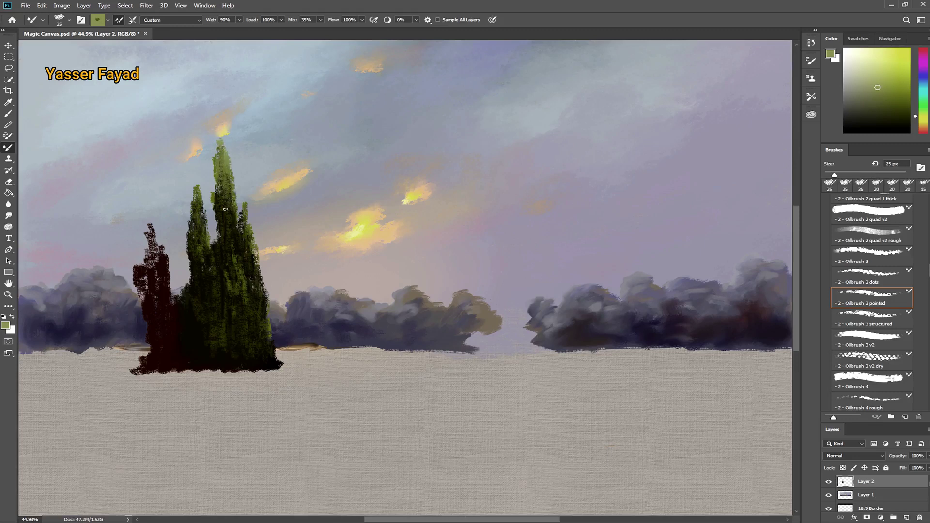
drag(232, 225, 235, 242)
drag(245, 208, 253, 304)
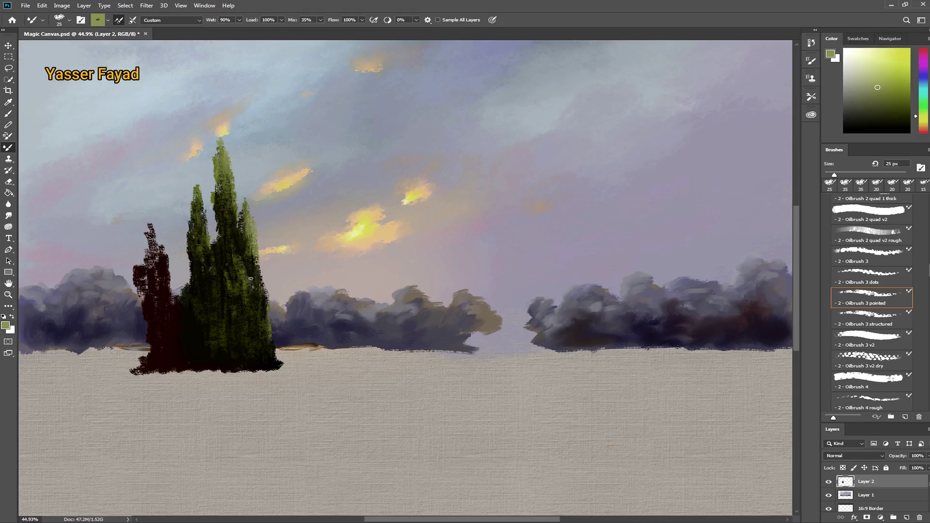
drag(231, 185, 234, 240)
drag(203, 196, 201, 212)
Lower Wet, raise Mix, and lighten the cypresses' lower bodies and right edges.
drag(211, 20, 193, 22)
drag(289, 21, 293, 22)
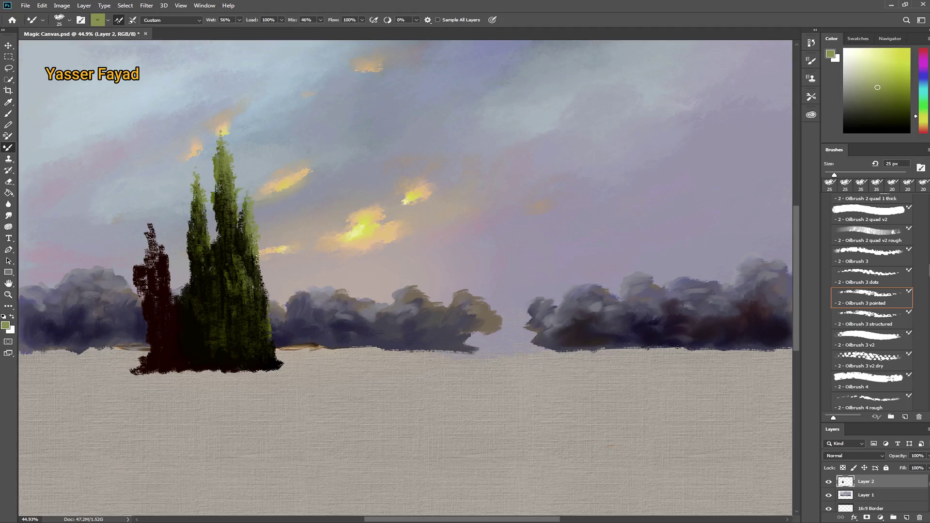
drag(245, 284, 234, 237)
mouse_move(263, 280)
mouse_down()
mouse_move(261, 266)
mouse_move(276, 352)
mouse_up()
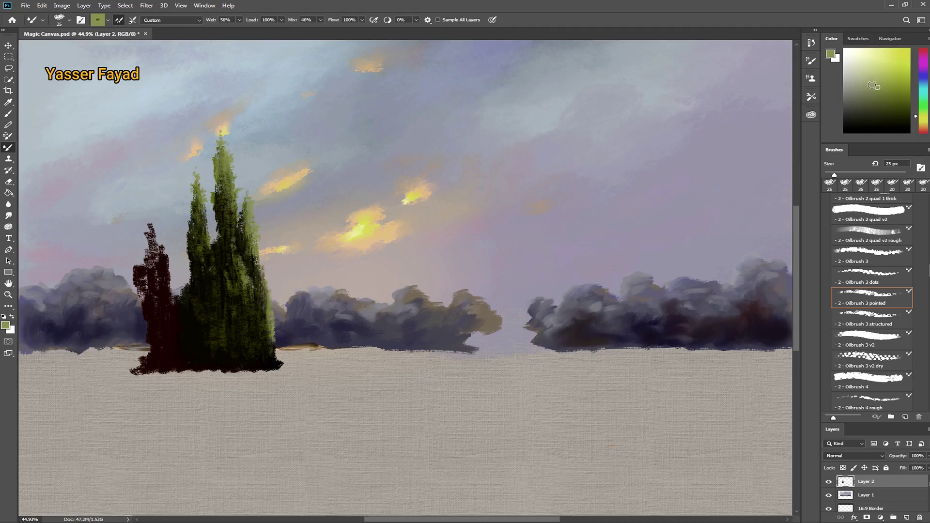
Add fine pale yellow-green marks down the tall and left cypresses.
click(865, 69)
key(bracketleft)
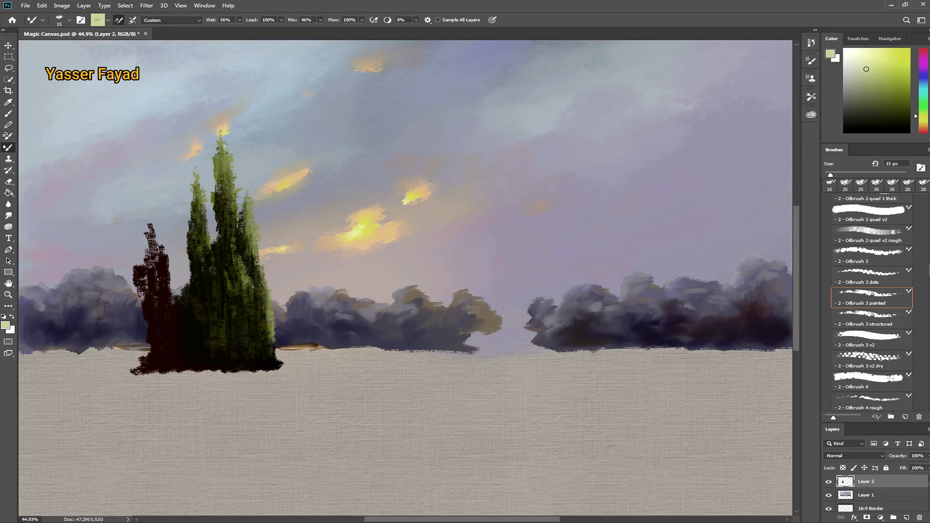
mouse_move(224, 147)
mouse_down()
mouse_move(232, 222)
mouse_move(248, 219)
mouse_up()
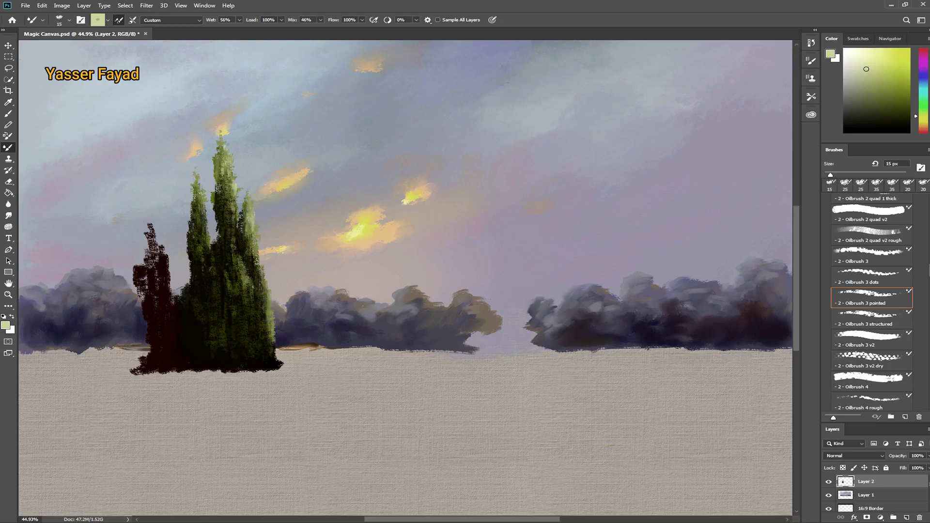
drag(200, 192, 201, 199)
drag(241, 267, 241, 257)
click(922, 127)
Lower Wet and Mix and paint dark orange-brown over the dark left tree.
click(904, 96)
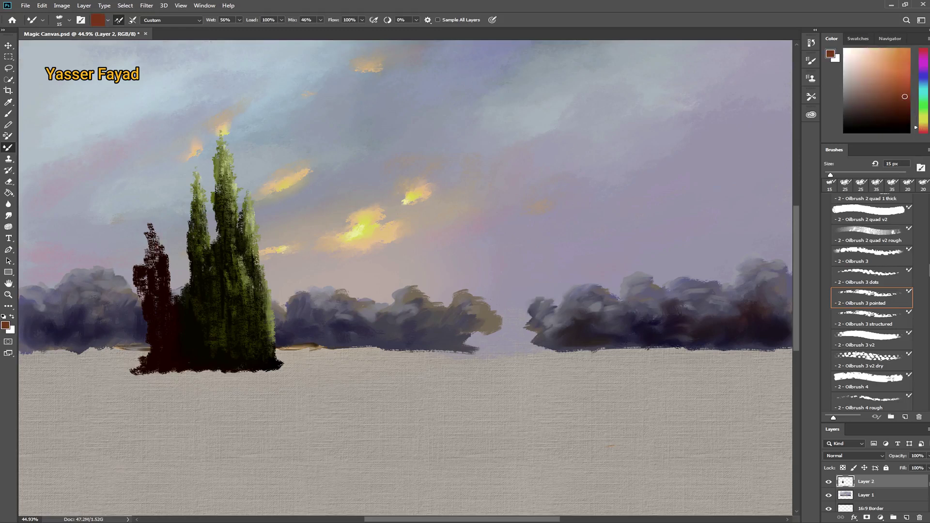
drag(212, 21, 200, 22)
drag(292, 20, 283, 22)
mouse_move(150, 215)
mouse_down()
mouse_move(156, 238)
mouse_move(137, 265)
mouse_move(145, 278)
mouse_up()
drag(147, 216, 150, 225)
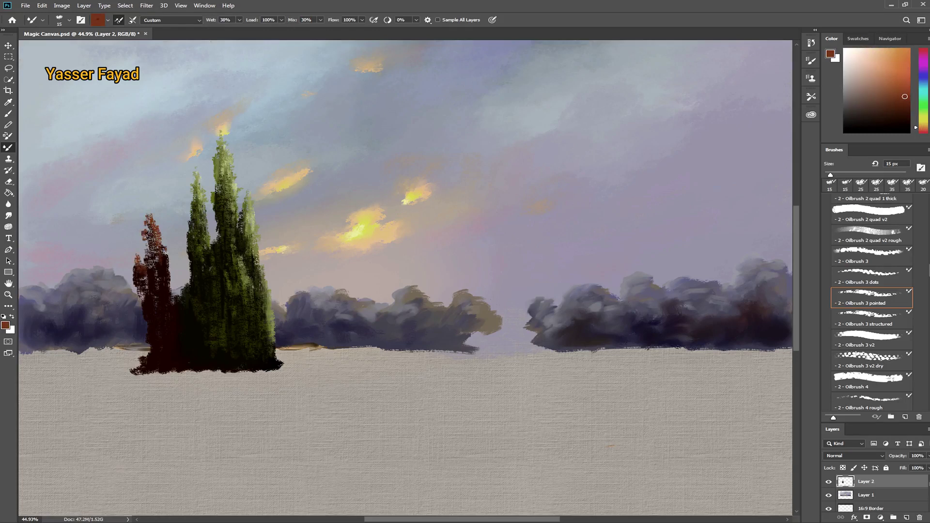
Add reddish-brown strokes along the red tree's right, left and lower edges.
mouse_move(172, 291)
mouse_down()
mouse_move(170, 274)
mouse_move(173, 310)
mouse_up()
drag(165, 276, 164, 257)
drag(177, 318, 183, 357)
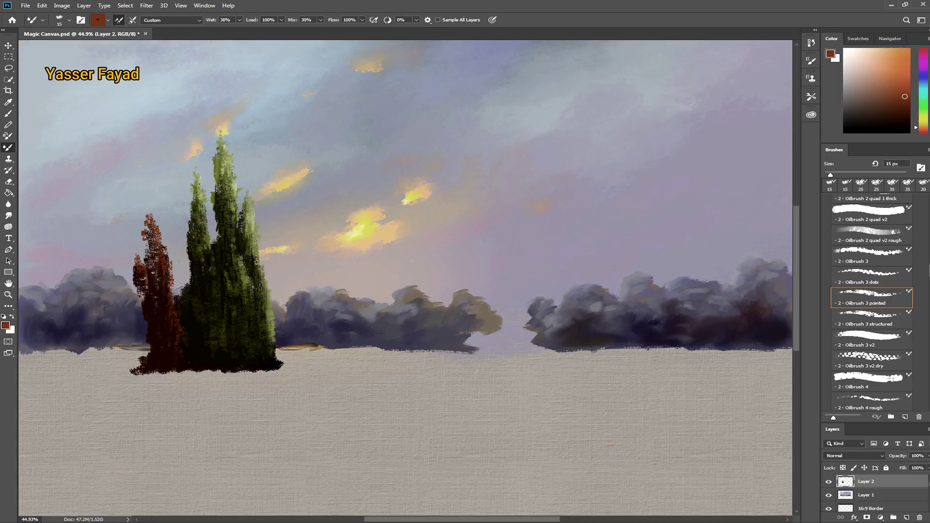
drag(135, 290, 131, 276)
drag(146, 332, 159, 348)
Touch lighter orange-brown and olive highlights onto the red tree's upper right and left edge.
click(895, 78)
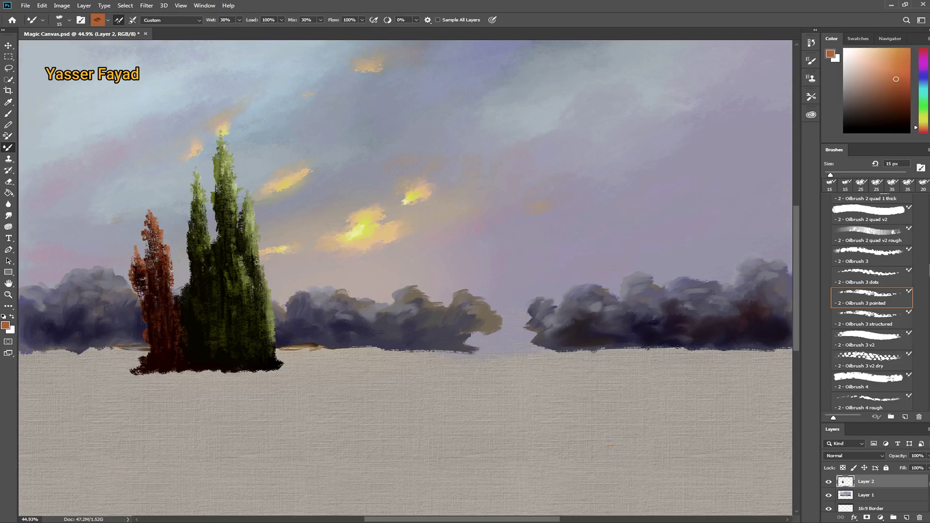
alt+click(151, 224)
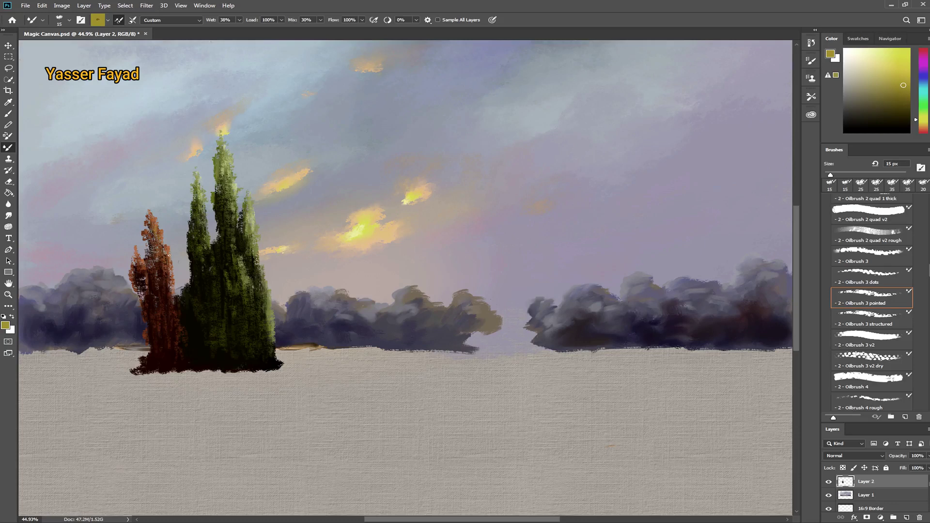
drag(163, 234, 161, 226)
mouse_move(146, 282)
mouse_down()
mouse_move(139, 254)
mouse_move(161, 268)
mouse_up()
drag(174, 311, 183, 333)
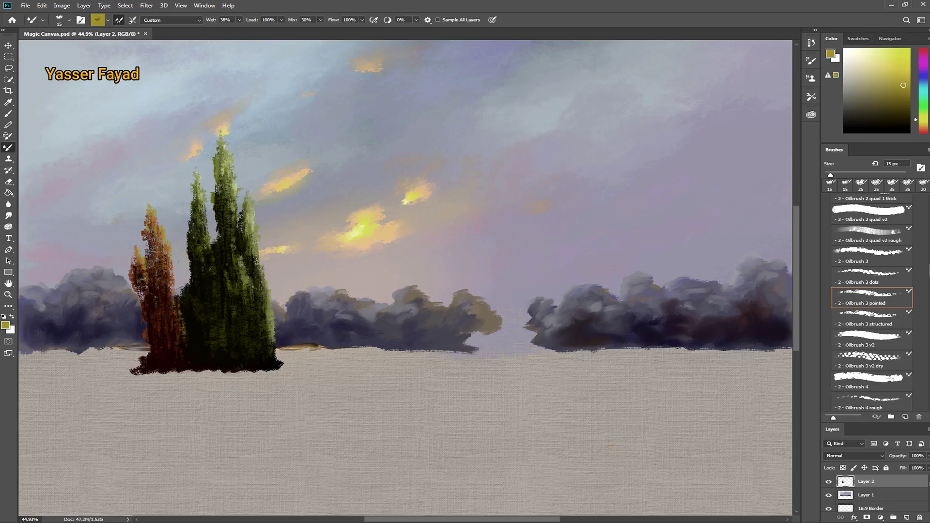
click(866, 232)
Set up a small light beige brush with wetness at 0%.
click(855, 70)
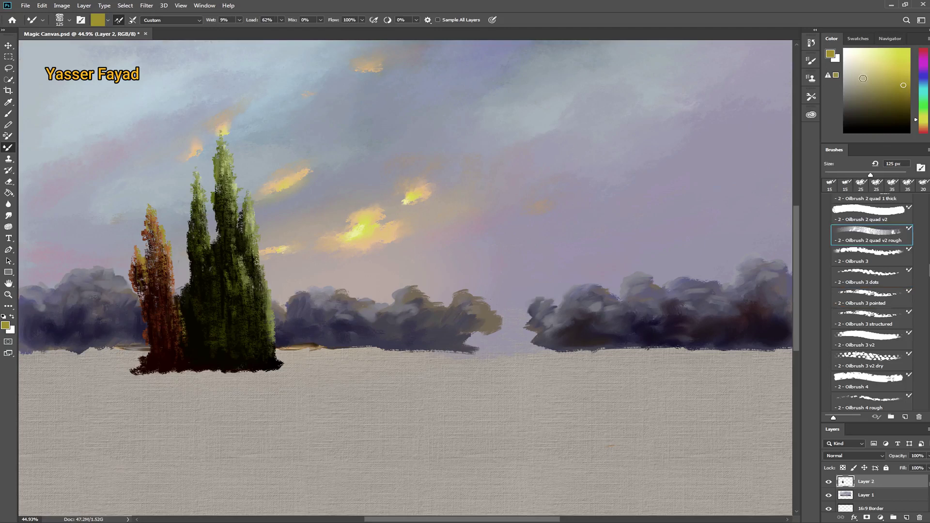
key(bracketleft)
key(bracketleft)
key(bracketleft)
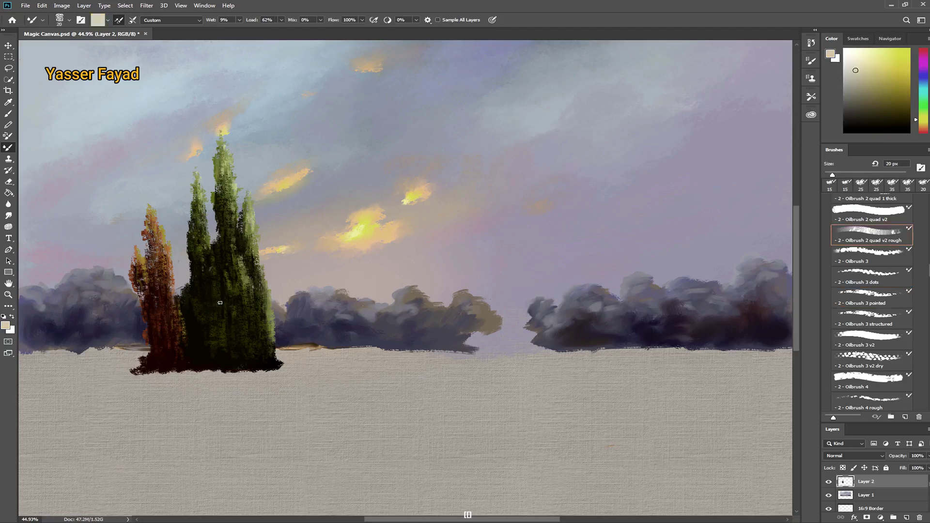
drag(209, 25, 196, 25)
key(bracketleft)
key(bracketleft)
key(bracketleft)
Draw a thin pale trunk through the orange tree, redoing the misplaced first stroke.
drag(170, 351, 160, 315)
key(ctrl+z)
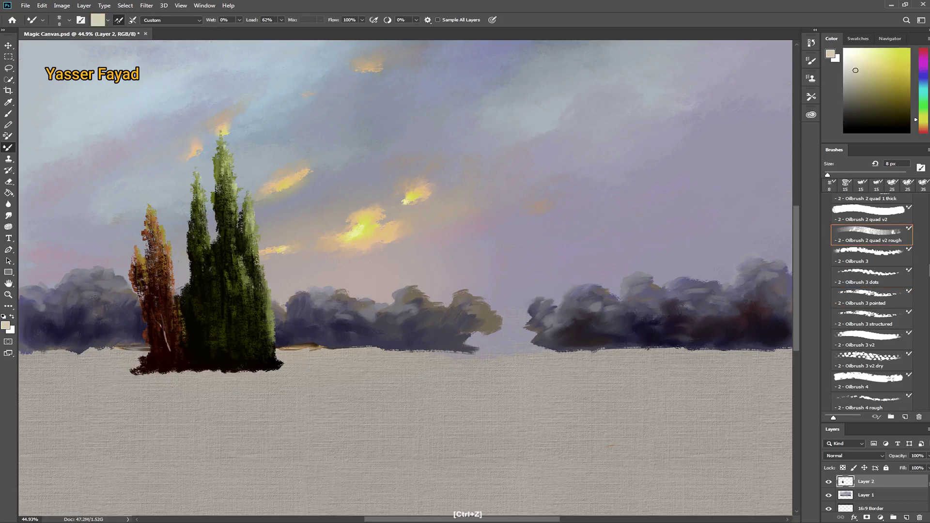
drag(173, 349, 161, 290)
key(bracketleft)
key(bracketleft)
key(bracketleft)
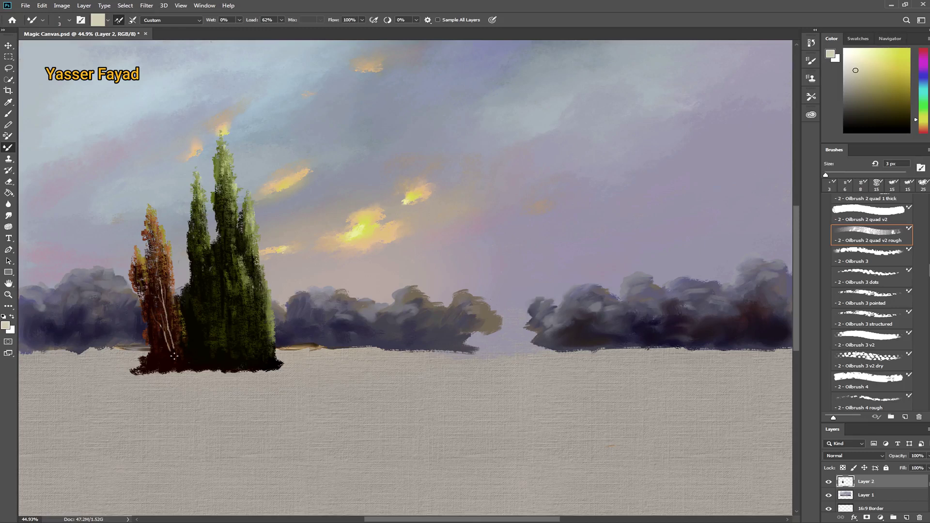
drag(170, 352, 167, 344)
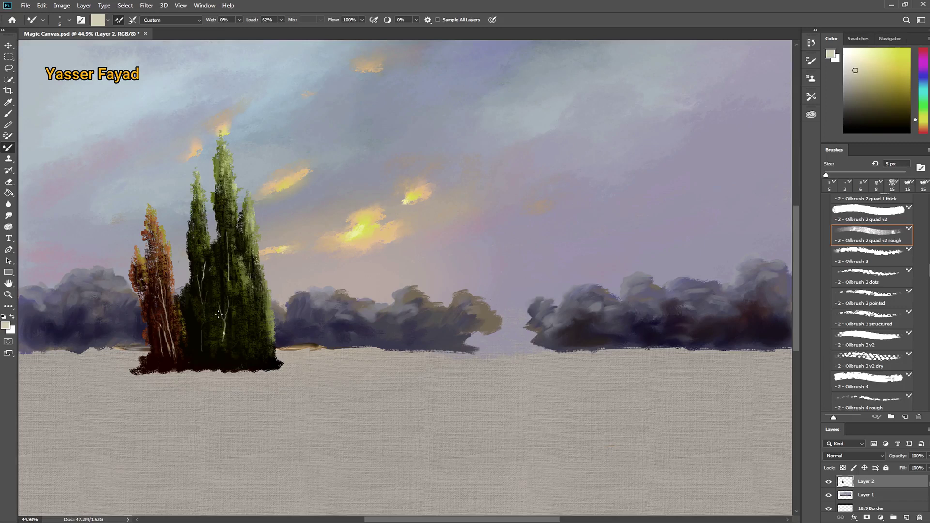
key(b)
click(70, 20)
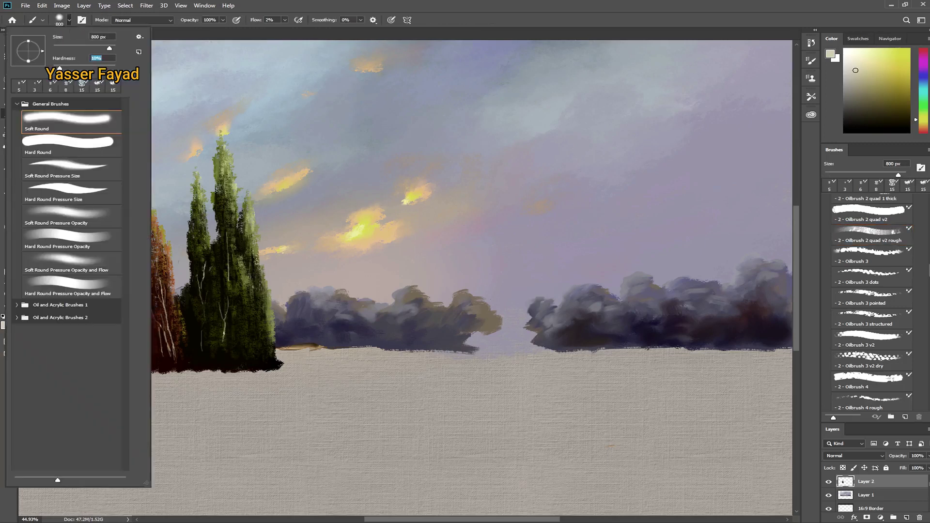
Shrink the brush to 55 px and pick a dark red-brown colour.
drag(110, 49, 69, 48)
key(Return)
drag(922, 119, 923, 131)
click(904, 117)
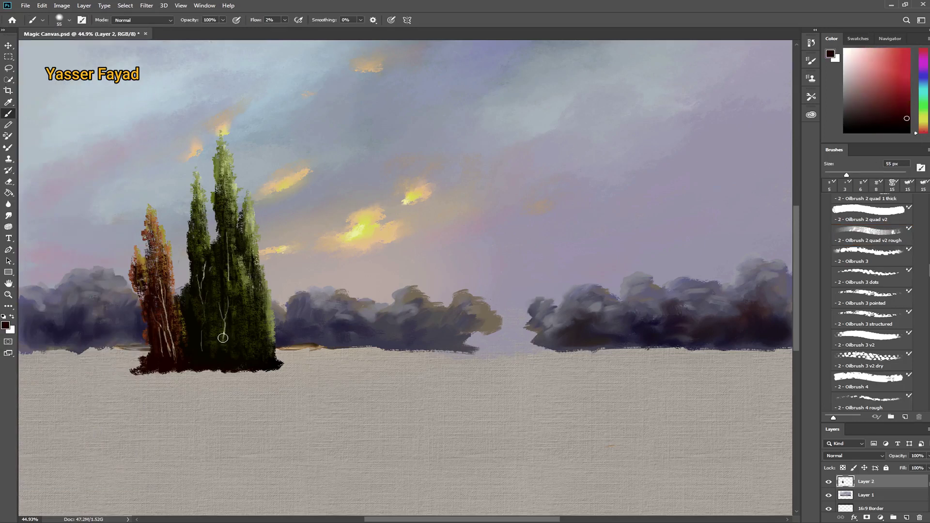
drag(222, 337, 224, 331)
key(bracketleft)
key(bracketleft)
click(59, 23)
key(Return)
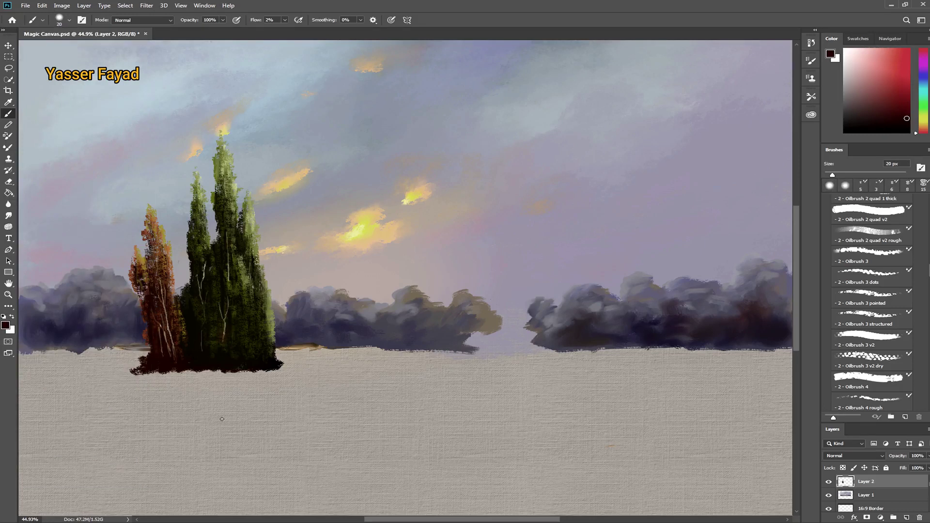
Choose the large textured Brush No. 2-17 preset with higher flow and a redder dark hue.
key(bracketright)
key(bracketright)
key(bracketright)
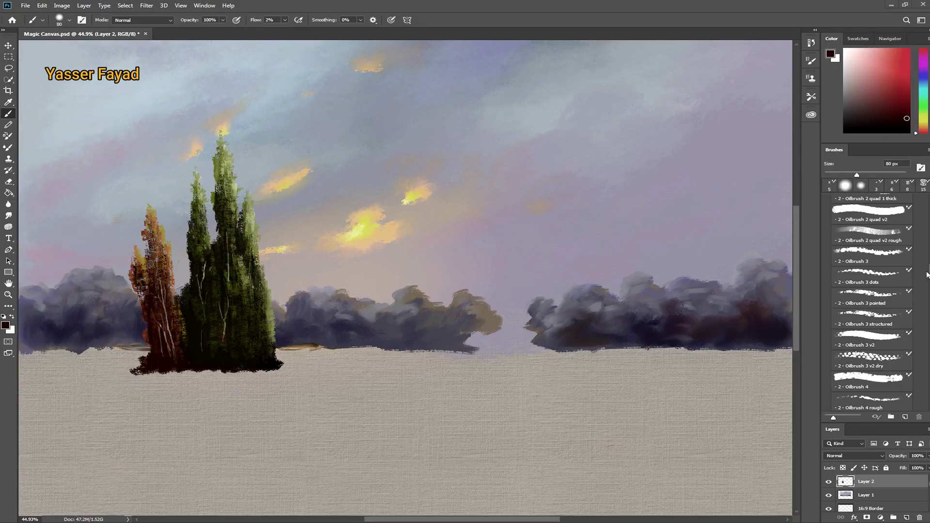
scroll(927, 266, up, 5)
scroll(927, 266, up, 5)
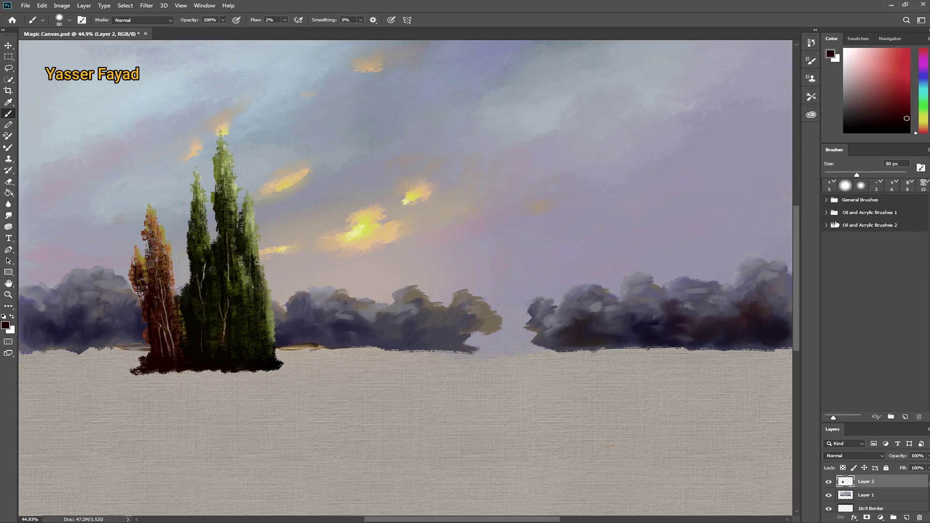
scroll(927, 266, down, 5)
scroll(927, 266, down, 5)
click(866, 252)
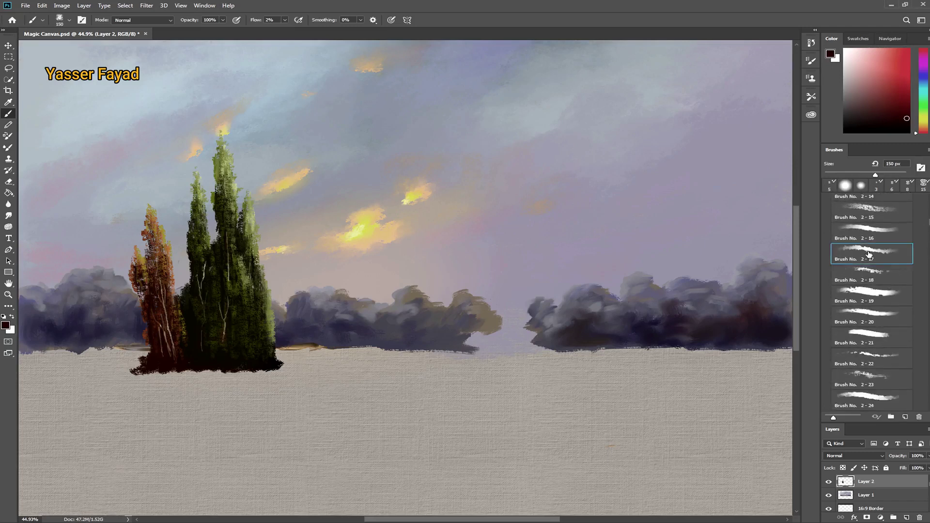
click(545, 320)
drag(255, 20, 266, 33)
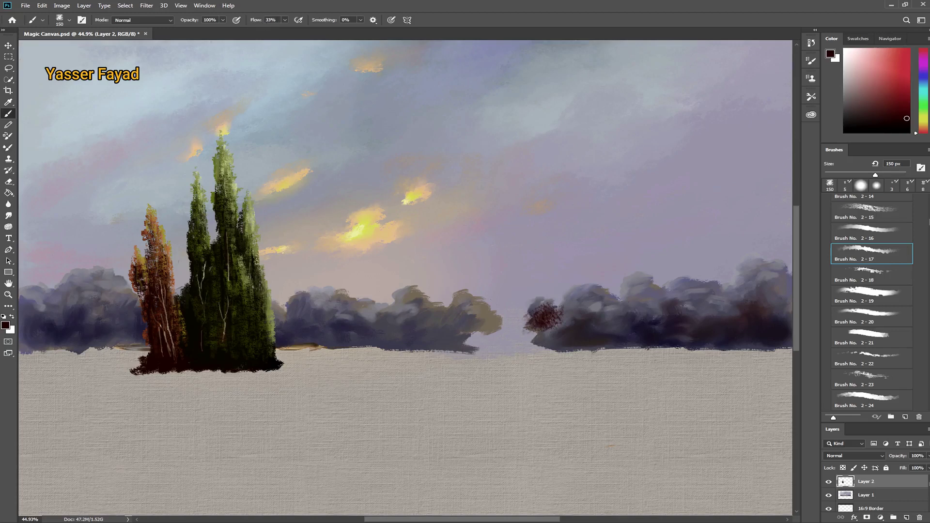
key(ctrl+z)
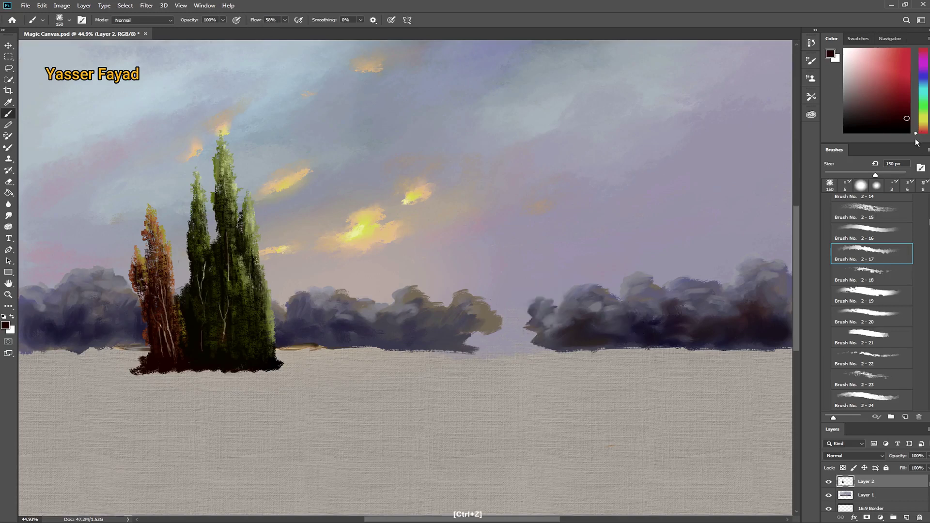
click(923, 131)
Paint a tall dark maroon tree over the right treeline, widening its crown and base.
drag(923, 131, 923, 134)
mouse_move(579, 302)
mouse_down()
mouse_move(570, 245)
mouse_move(605, 184)
mouse_up()
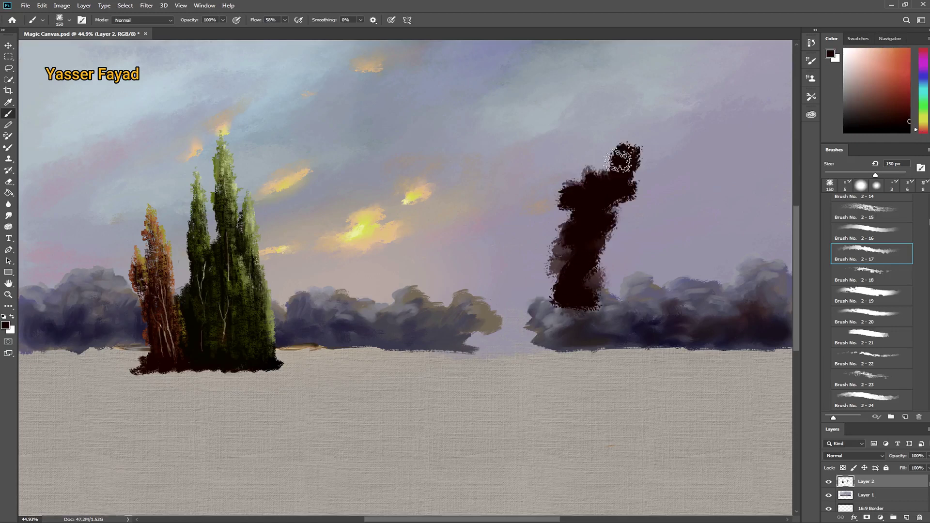
mouse_move(605, 184)
mouse_down()
mouse_move(644, 266)
mouse_move(606, 294)
mouse_move(629, 305)
mouse_move(658, 262)
mouse_move(625, 228)
mouse_move(634, 213)
mouse_move(663, 221)
mouse_move(638, 210)
mouse_up()
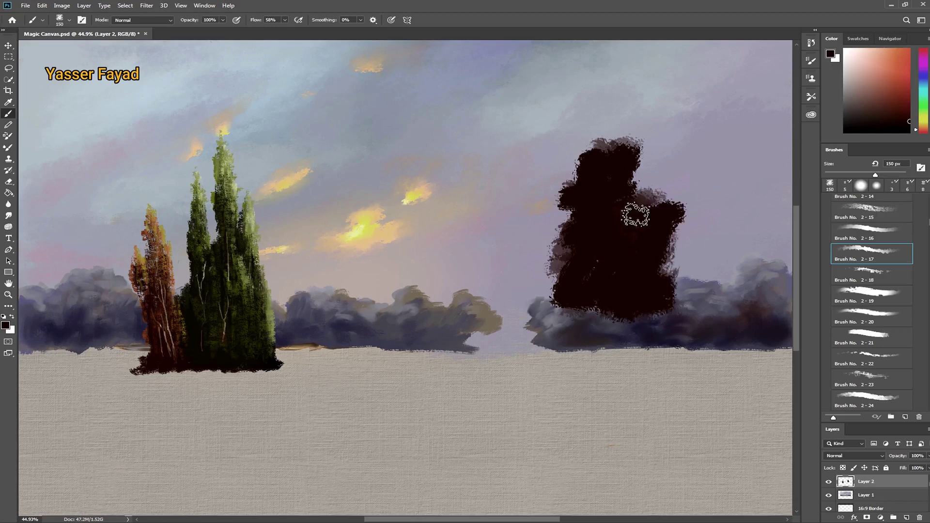
mouse_move(590, 300)
mouse_down()
mouse_move(571, 334)
mouse_move(507, 294)
mouse_move(504, 264)
mouse_move(514, 336)
mouse_move(533, 346)
mouse_move(464, 346)
mouse_move(571, 370)
mouse_move(571, 357)
mouse_move(430, 363)
mouse_move(543, 388)
mouse_move(530, 281)
mouse_up()
mouse_move(644, 321)
mouse_down()
mouse_move(625, 363)
mouse_move(688, 343)
mouse_move(727, 353)
mouse_move(678, 315)
mouse_move(673, 271)
mouse_move(677, 376)
mouse_move(695, 374)
mouse_move(613, 322)
mouse_up()
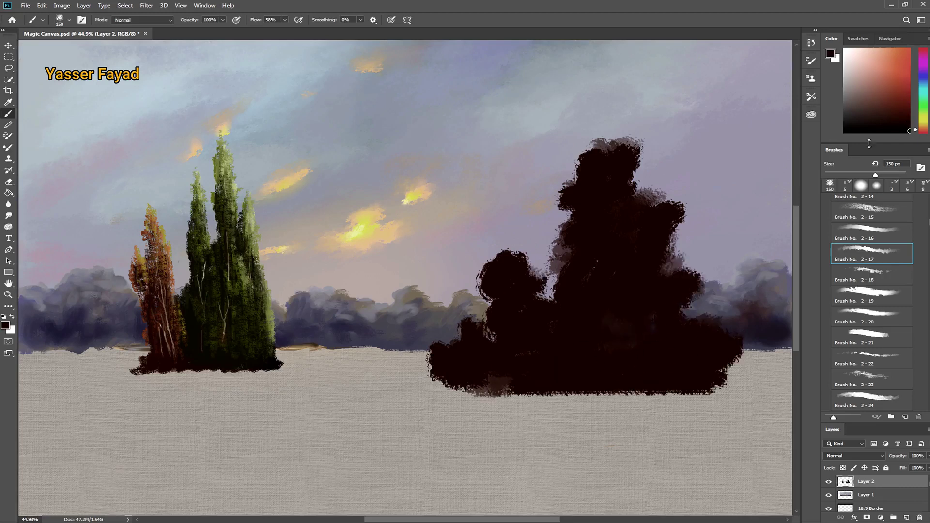
Darken the bush's middle and lower left at full flow, then dab the treetop at 80 px.
mouse_move(571, 363)
mouse_down()
mouse_move(602, 315)
mouse_move(602, 276)
mouse_up()
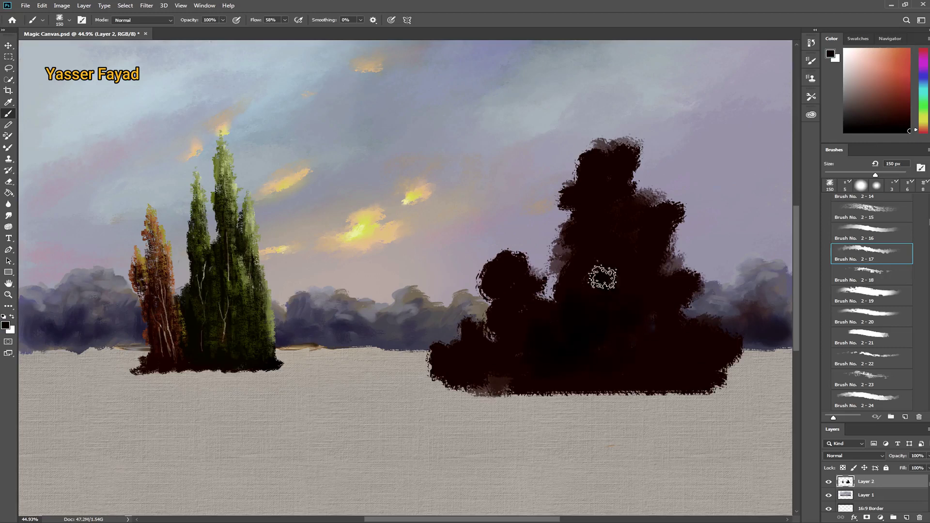
drag(527, 350, 518, 377)
key(shift+0)
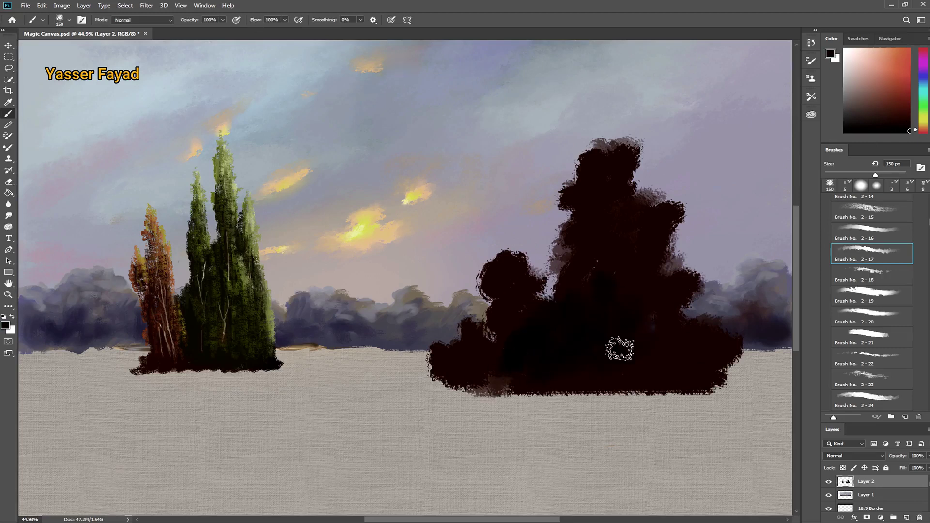
mouse_move(618, 344)
mouse_down()
mouse_move(625, 373)
mouse_move(639, 330)
mouse_up()
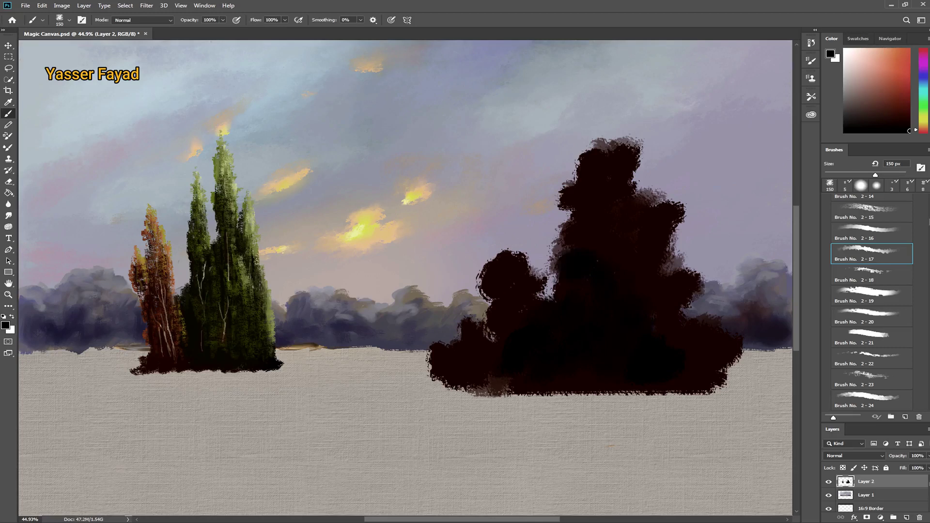
key(bracketleft)
key(bracketleft)
key(bracketleft)
mouse_move(649, 167)
mouse_down()
mouse_move(644, 179)
mouse_move(629, 157)
mouse_move(641, 193)
mouse_move(644, 183)
mouse_up()
click(904, 106)
Switch to the Mixer Brush with preset 2-17, Wet 59% and Mix 52%.
click(9, 147)
click(870, 253)
drag(207, 25, 236, 24)
click(303, 22)
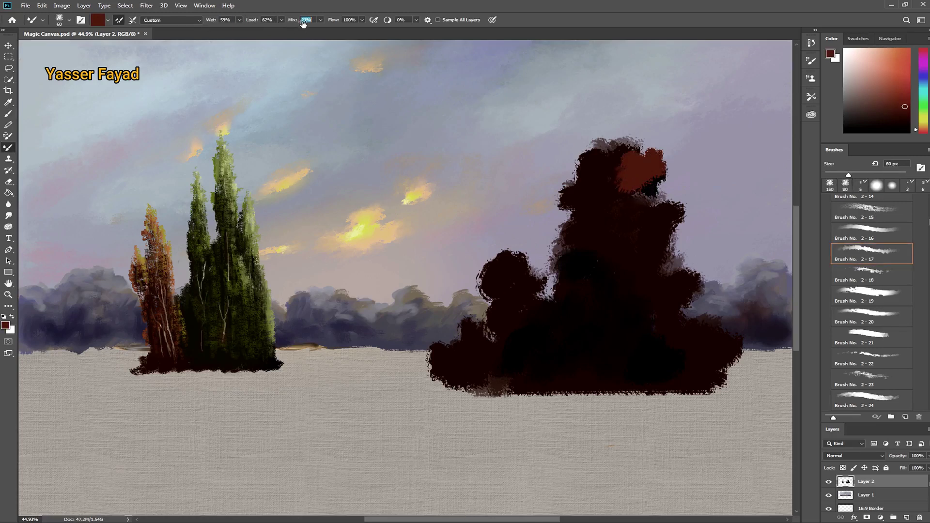
key(Up)
Paint blended dark red over the crown at 125 px, extending it upward and leftward.
mouse_move(614, 183)
mouse_down()
mouse_move(656, 141)
mouse_move(651, 126)
mouse_move(668, 125)
mouse_move(661, 130)
mouse_move(654, 114)
mouse_move(666, 111)
mouse_move(688, 152)
mouse_move(697, 126)
mouse_move(686, 167)
mouse_move(707, 145)
mouse_move(697, 104)
mouse_move(695, 128)
mouse_up()
key(bracketleft)
key(bracketleft)
key(bracketright)
key(bracketright)
key(bracketright)
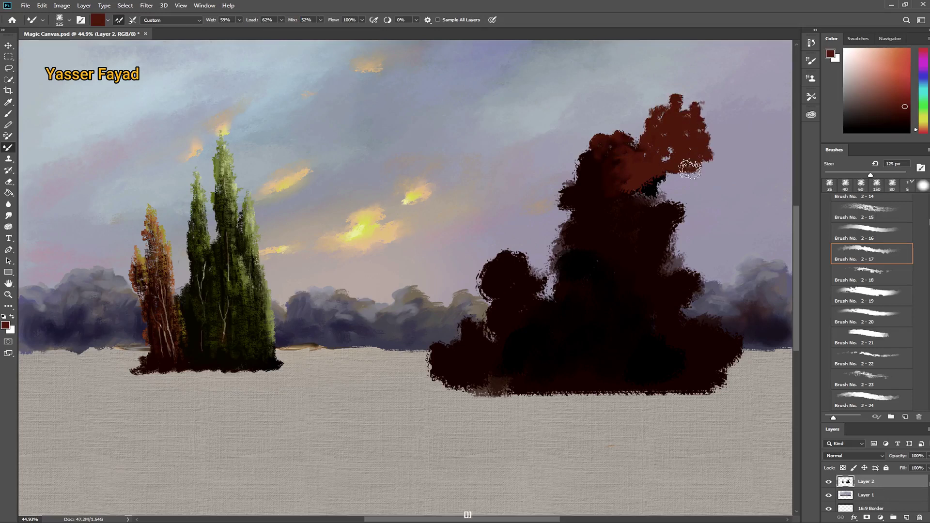
mouse_move(688, 165)
mouse_down()
mouse_move(697, 208)
mouse_move(673, 220)
mouse_move(707, 244)
mouse_move(678, 253)
mouse_move(676, 279)
mouse_up()
drag(743, 344, 741, 370)
mouse_move(618, 140)
mouse_down()
mouse_move(583, 133)
mouse_move(632, 124)
mouse_up()
mouse_move(564, 155)
mouse_down()
mouse_move(547, 198)
mouse_move(545, 186)
mouse_up()
drag(602, 216, 542, 256)
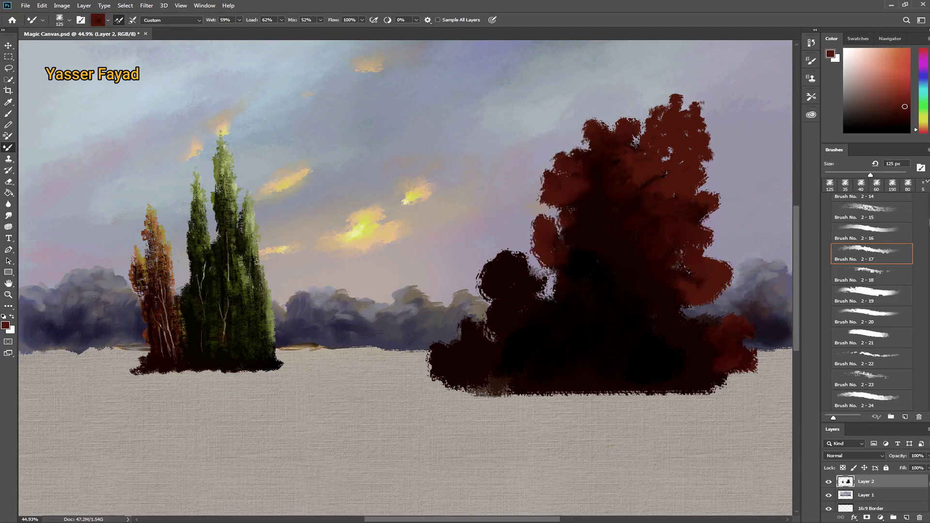
drag(616, 135, 614, 100)
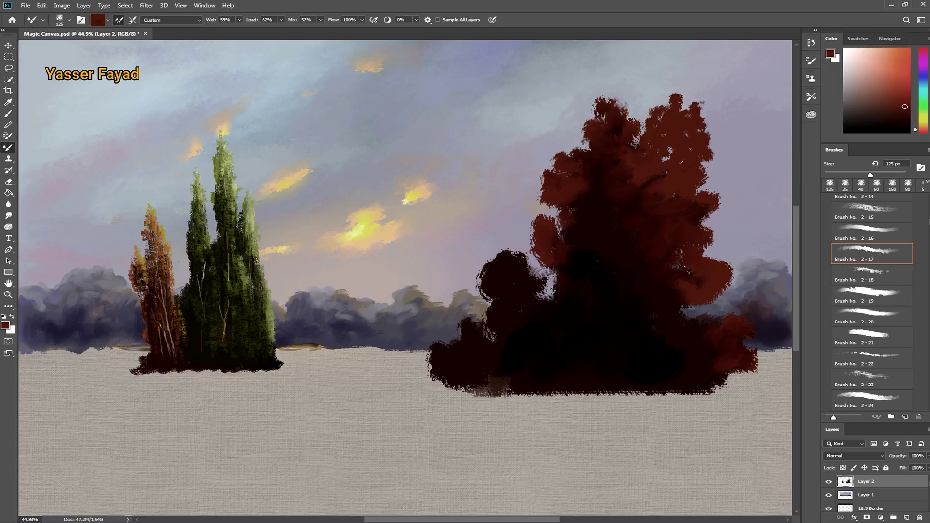
Lower Wet and Mix, then cover the reddish patch in the lower tree with near-black.
drag(528, 293, 520, 284)
drag(292, 20, 283, 21)
drag(210, 20, 200, 21)
drag(581, 265, 642, 329)
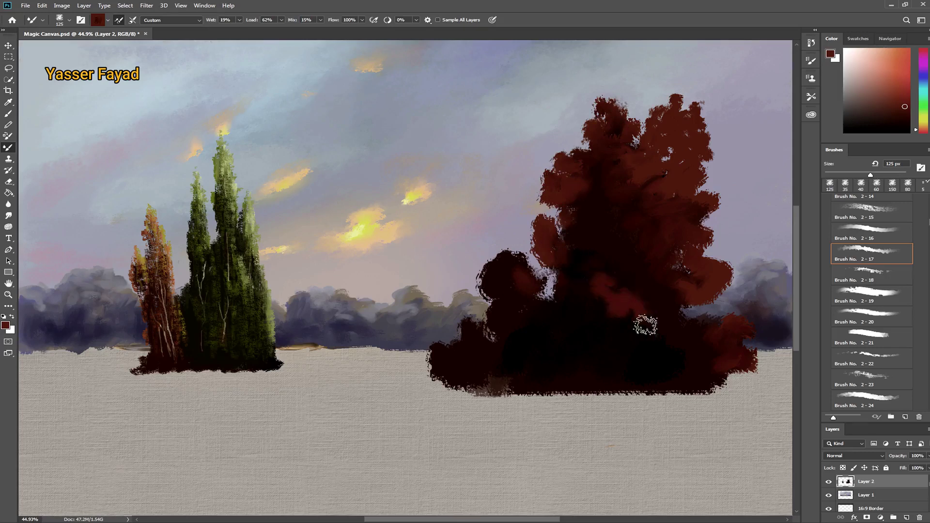
click(897, 120)
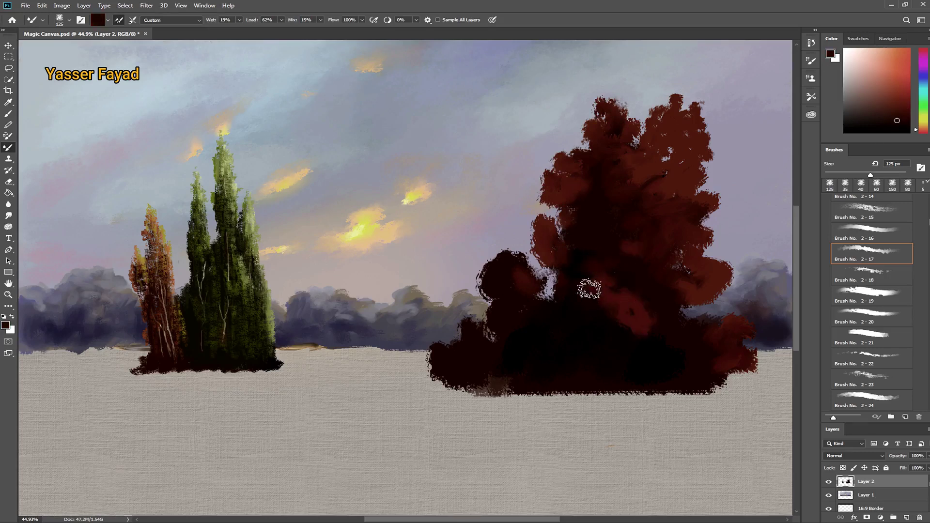
click(909, 123)
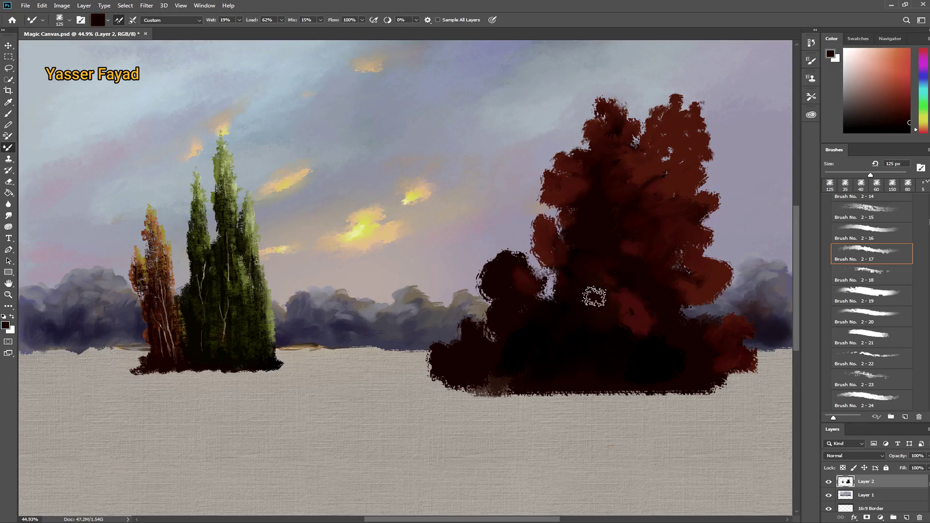
mouse_move(610, 300)
mouse_down()
mouse_move(622, 317)
mouse_move(596, 280)
mouse_move(612, 262)
mouse_move(588, 276)
mouse_move(645, 328)
mouse_up()
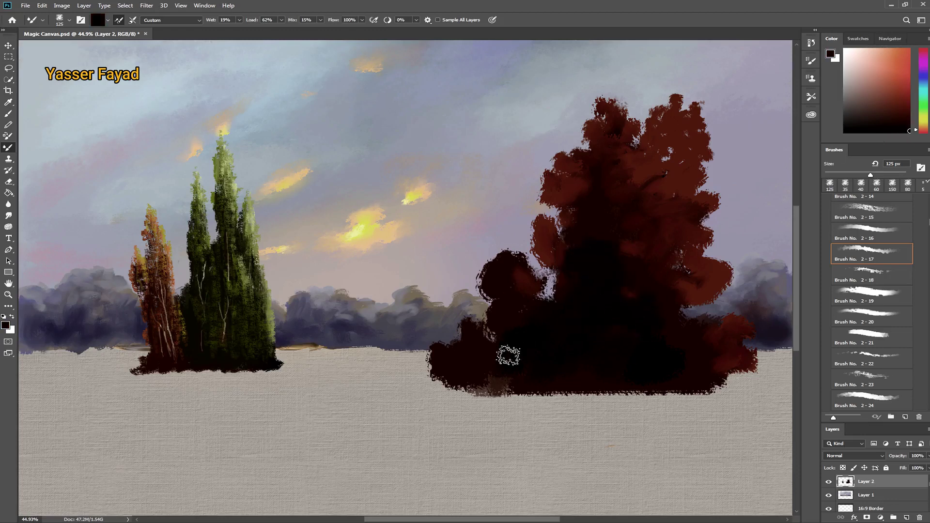
Pick a dark green paint colour and set the brush flow to 75%.
drag(922, 128, 923, 117)
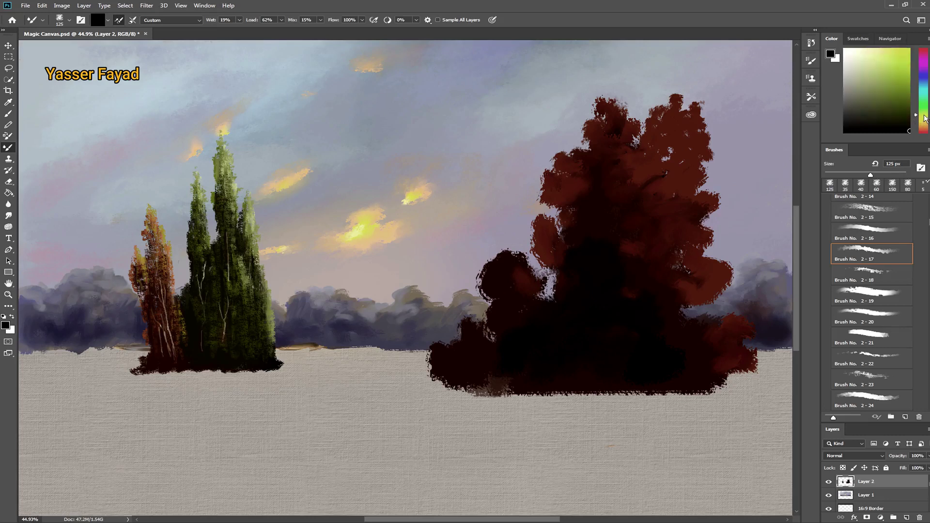
click(907, 117)
drag(334, 20, 319, 23)
text(75)
key(Return)
Paint dark green on the treetop at 80 px, extending the top and upper-right edges.
click(701, 112)
key(bracketleft)
key(bracketleft)
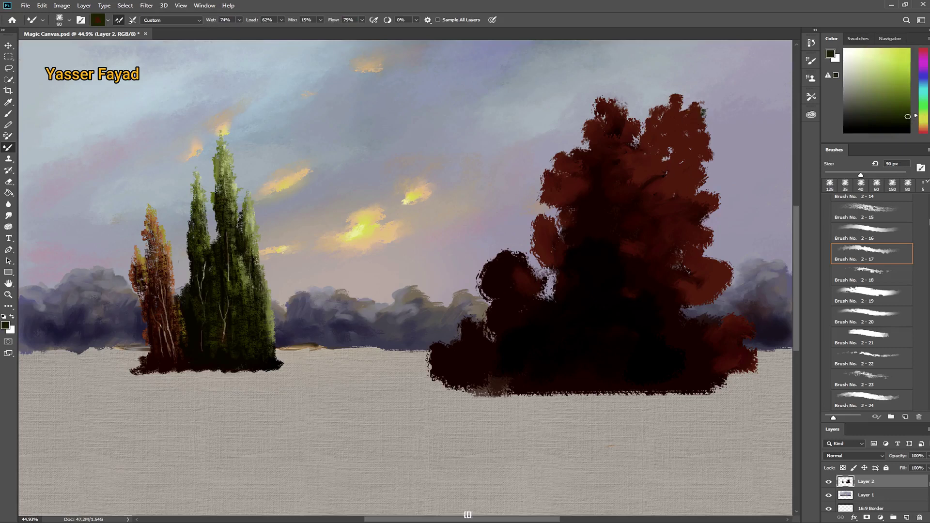
key(bracketleft)
mouse_move(687, 104)
mouse_down()
mouse_move(659, 114)
mouse_move(697, 134)
mouse_move(644, 113)
mouse_move(690, 80)
mouse_move(698, 107)
mouse_move(702, 91)
mouse_up()
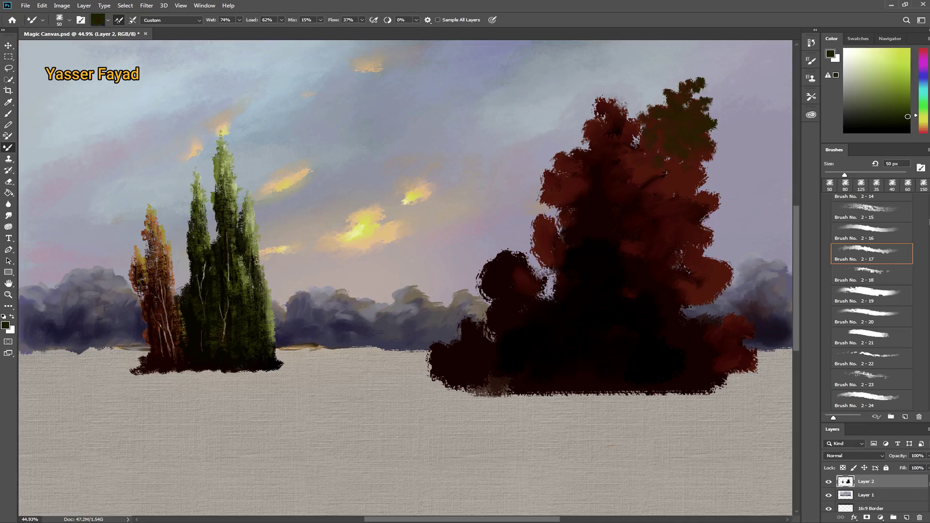
mouse_move(710, 137)
mouse_down()
mouse_move(726, 129)
mouse_move(720, 148)
mouse_up()
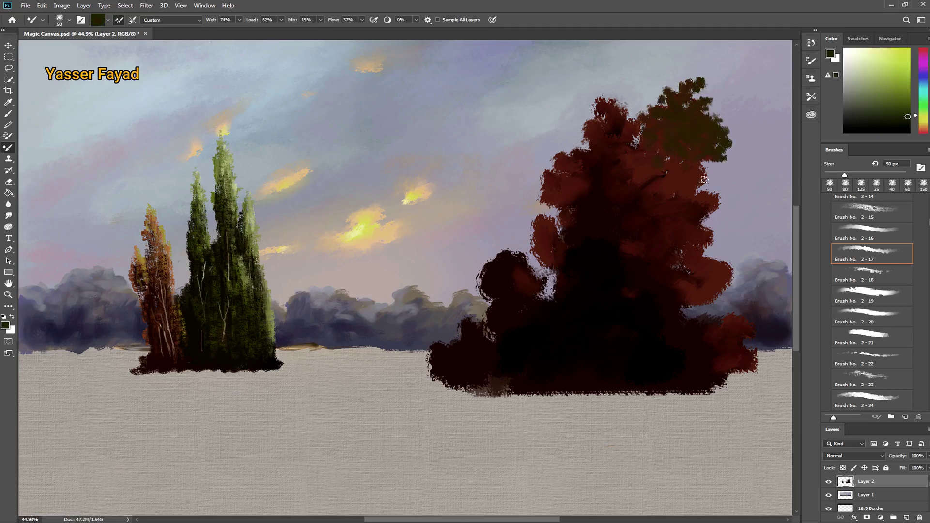
mouse_move(692, 180)
mouse_down()
mouse_move(715, 173)
mouse_move(710, 198)
mouse_move(724, 194)
mouse_move(731, 207)
mouse_move(715, 213)
mouse_up()
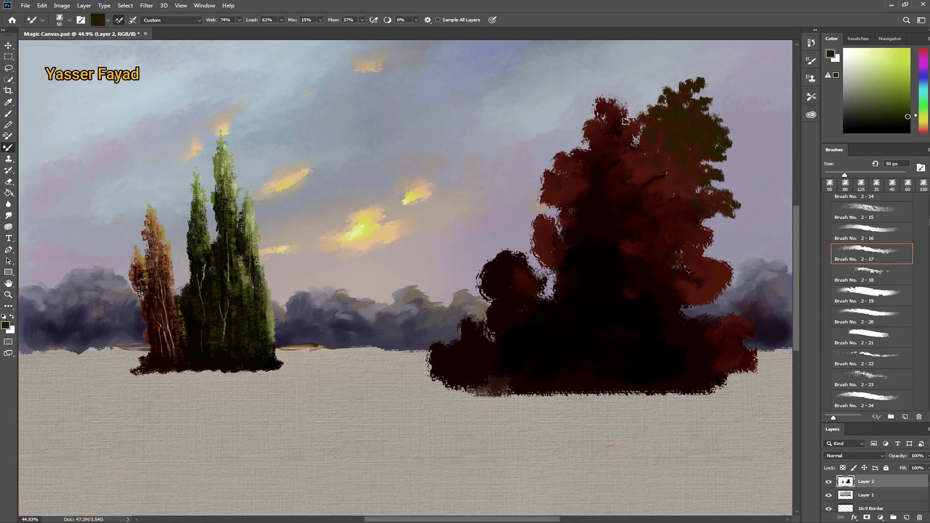
mouse_move(617, 99)
mouse_down()
mouse_move(604, 90)
mouse_move(627, 105)
mouse_up()
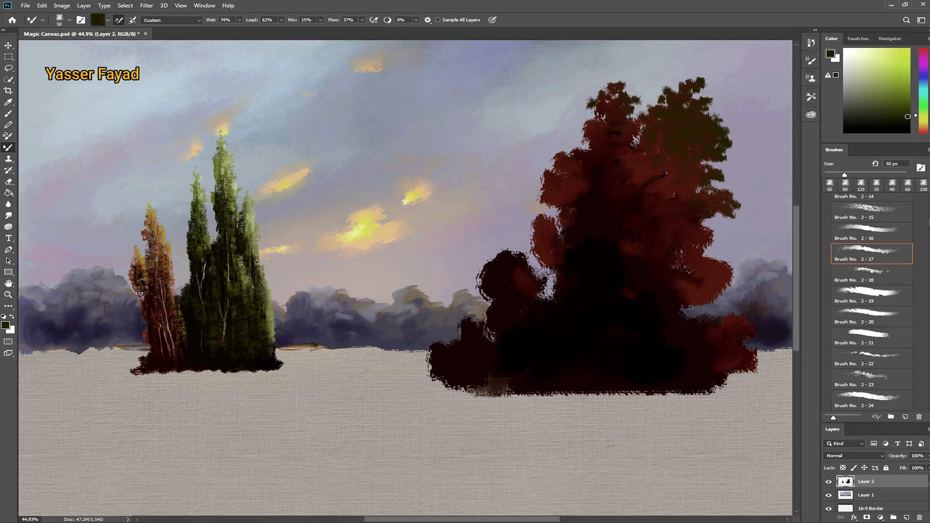
At 100% flow, blend green into the crown and extend the right edge using brush 2-18 with Mix 78%.
click(348, 19)
text(100)
key(Return)
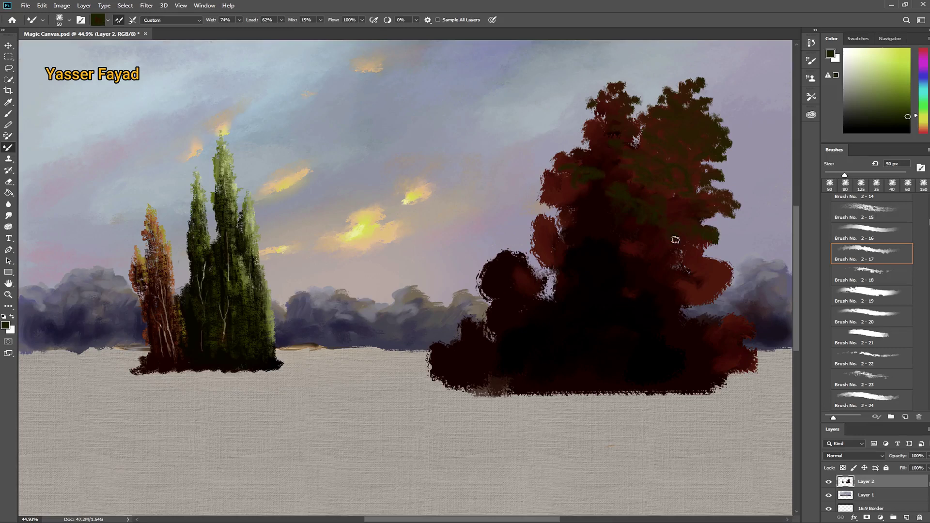
mouse_move(628, 242)
mouse_down()
mouse_move(618, 247)
mouse_move(630, 257)
mouse_up()
drag(712, 254, 734, 285)
click(867, 274)
drag(289, 29, 323, 26)
mouse_move(738, 271)
mouse_down()
mouse_move(733, 252)
mouse_move(743, 286)
mouse_up()
key(bracketleft)
key(bracketleft)
key(bracketleft)
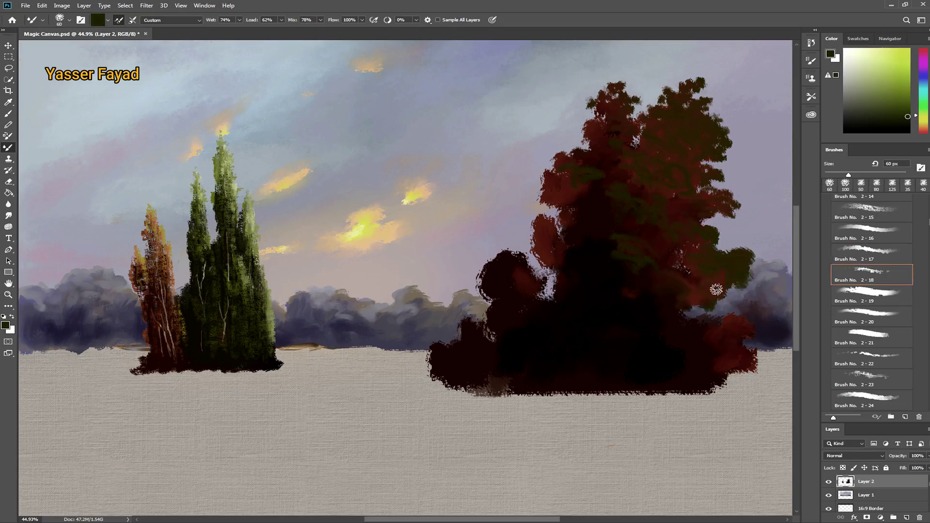
Paint a brighter green shrub on the dark mass's left lobe using Brush No. 2-23.
alt+click(482, 271)
mouse_move(482, 264)
mouse_down()
mouse_move(495, 253)
mouse_move(498, 262)
mouse_up()
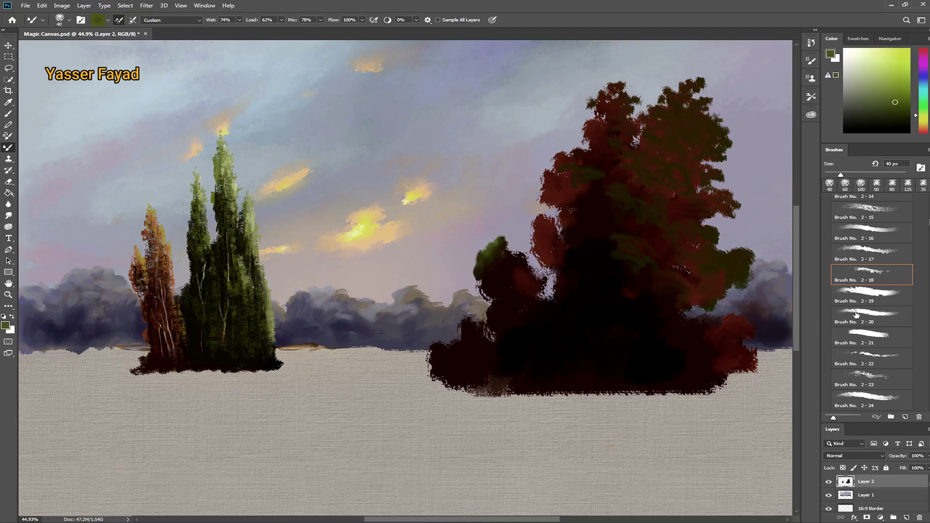
click(901, 377)
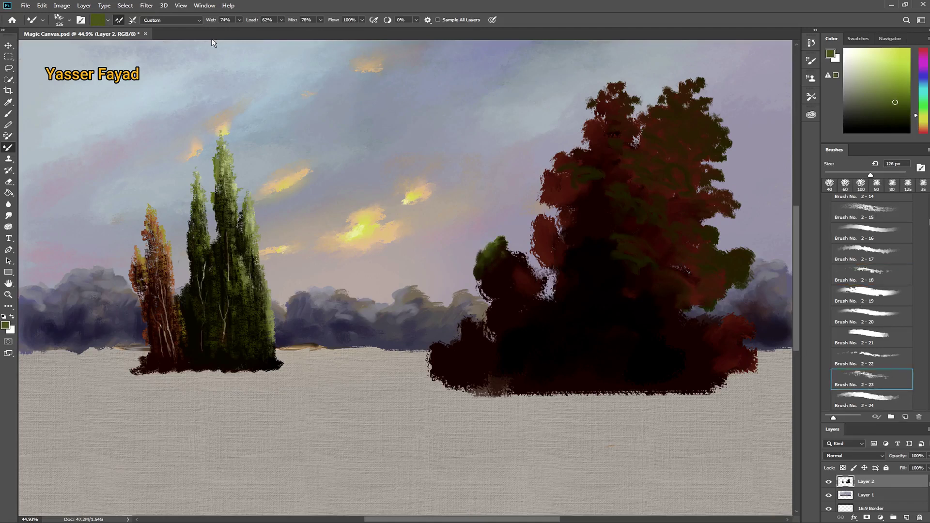
key(bracketleft)
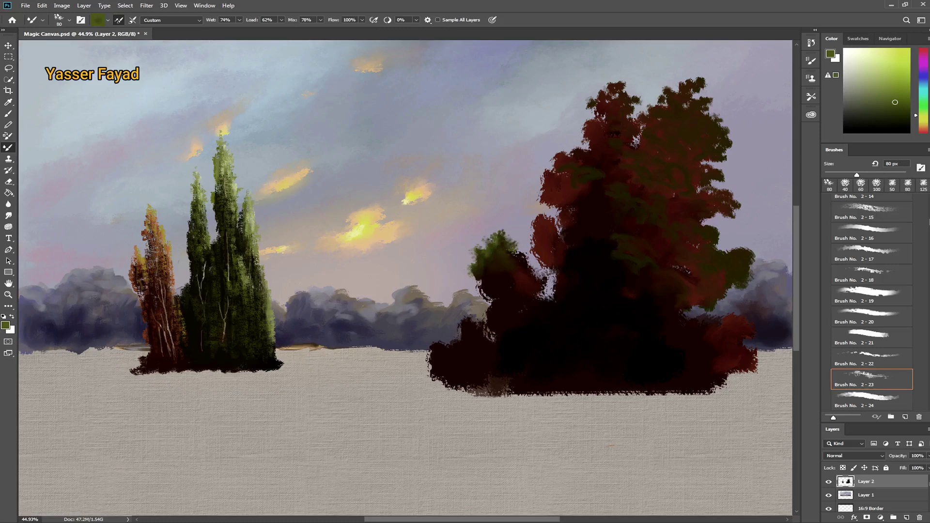
click(902, 95)
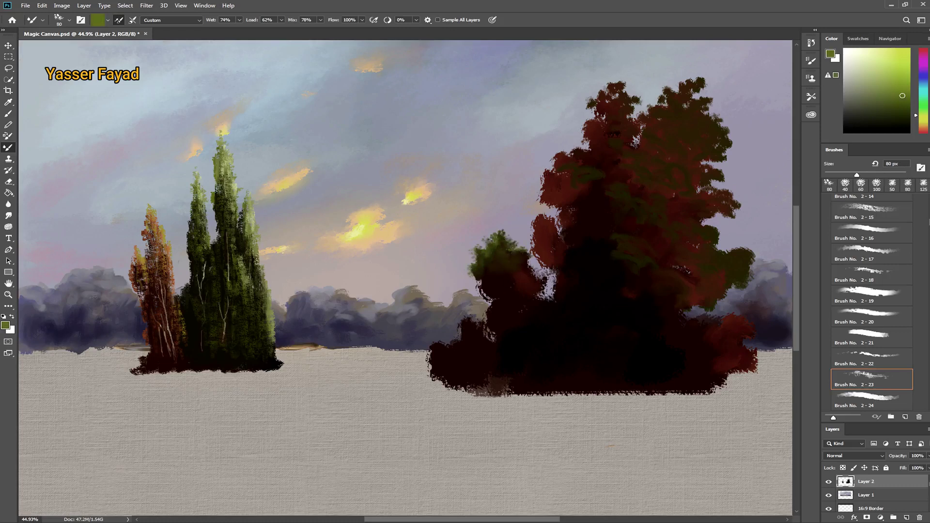
mouse_move(492, 274)
mouse_down()
mouse_move(469, 293)
mouse_move(535, 271)
mouse_up()
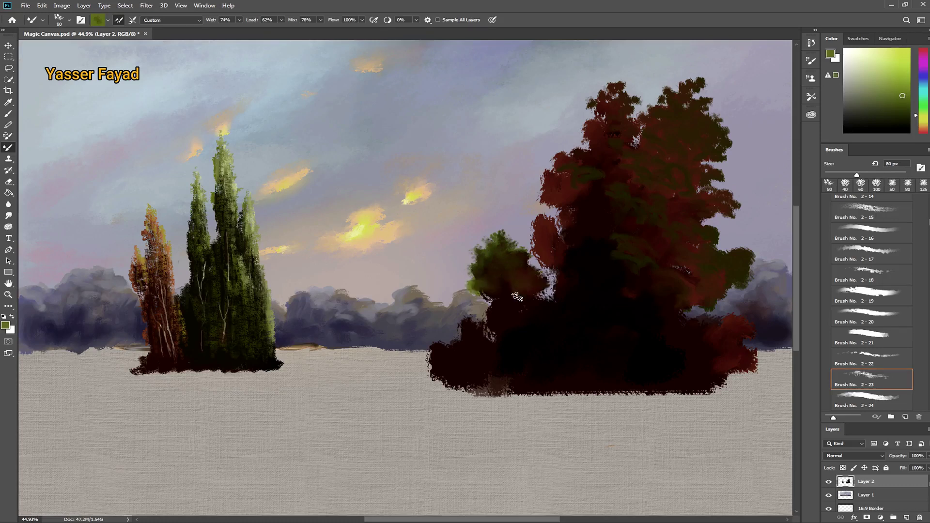
Add green highlights along the lower-right edge with Brush No. 2-24, then dab sampled dark paint.
scroll(866, 300, down, 5)
click(867, 237)
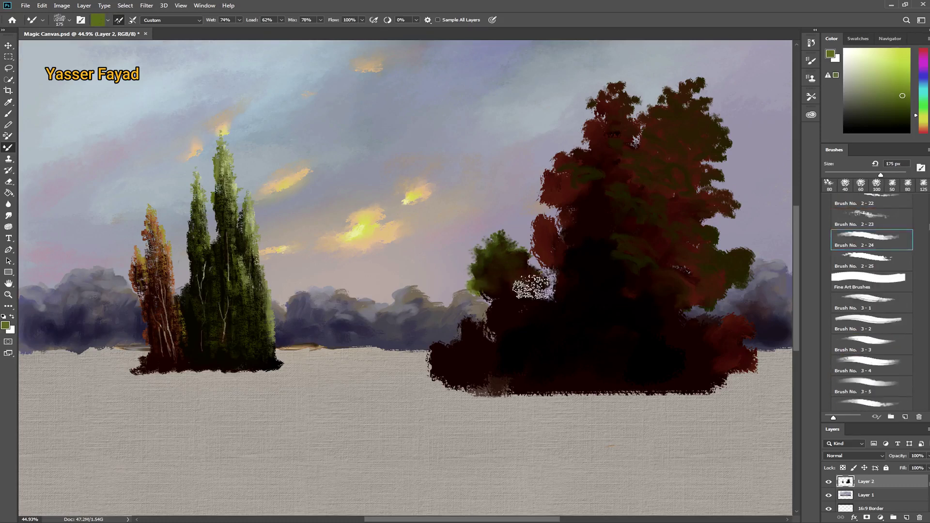
key(bracketleft)
key(bracketleft)
key(bracketleft)
key(bracketleft)
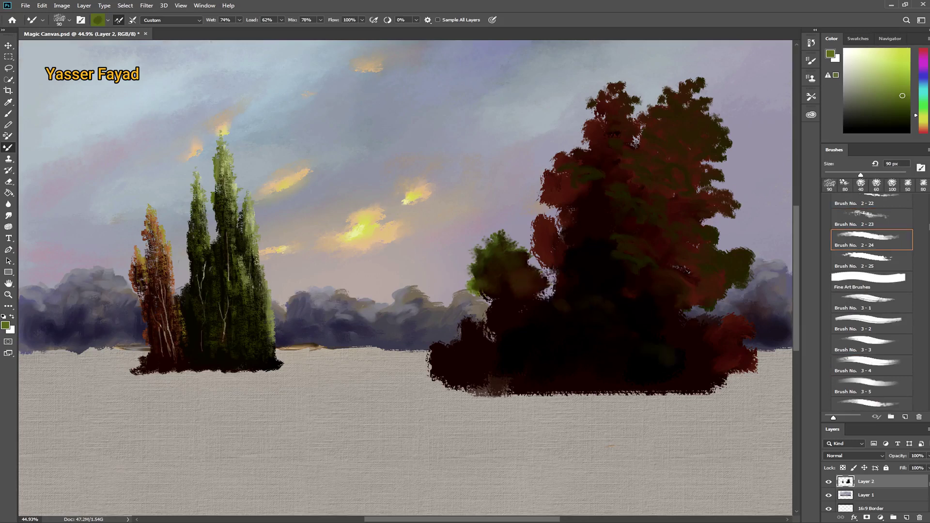
drag(657, 363, 675, 377)
drag(741, 322, 699, 317)
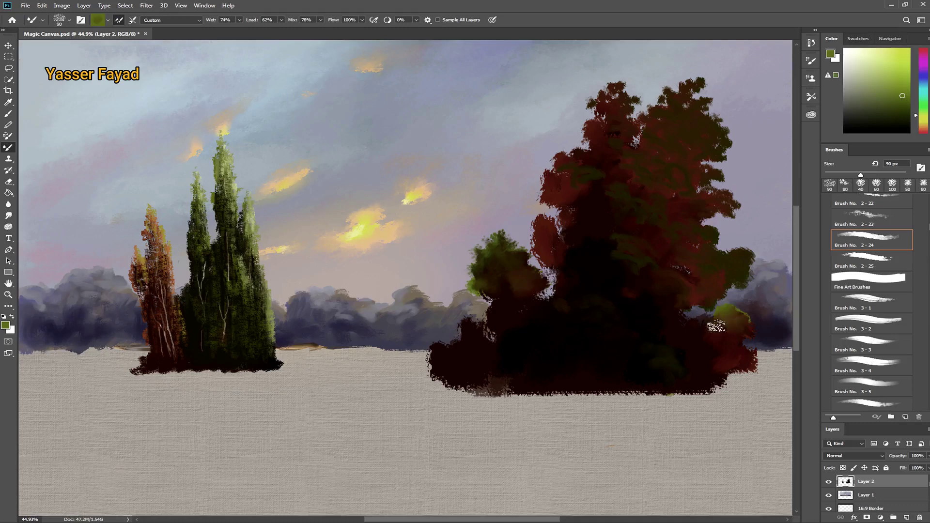
mouse_move(748, 356)
mouse_down()
mouse_move(729, 371)
mouse_move(748, 357)
mouse_move(757, 375)
mouse_move(746, 389)
mouse_up()
alt+click(736, 374)
alt+click(737, 372)
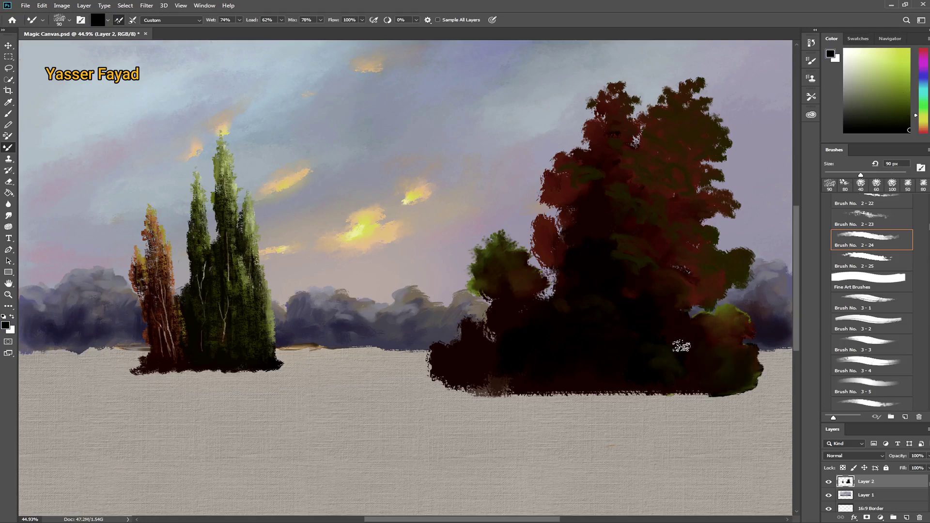
Choose the rough Brush No. 10-4 at 175 px and paint dark green along the tree's left edge.
key(bracketright)
key(bracketright)
key(bracketright)
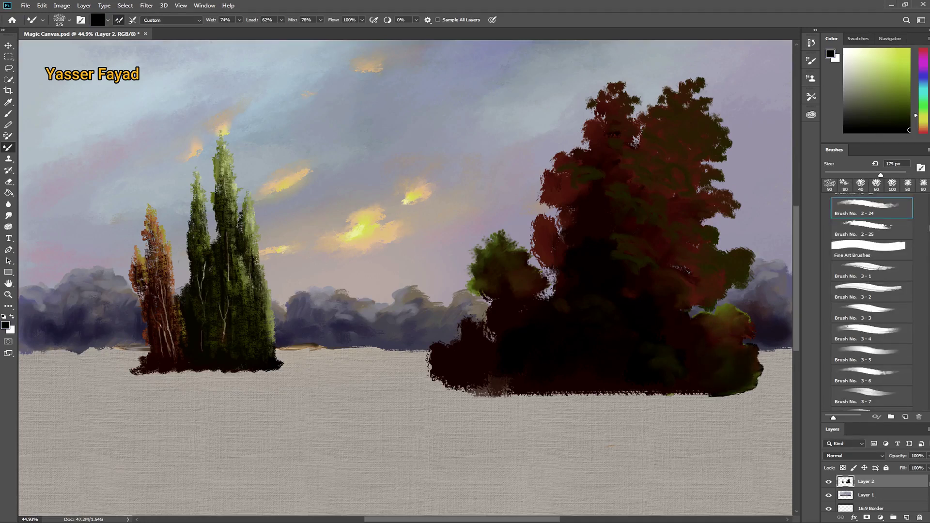
scroll(928, 252, down, 5)
scroll(928, 252, down, 5)
scroll(928, 252, down, 5)
scroll(928, 252, down, 5)
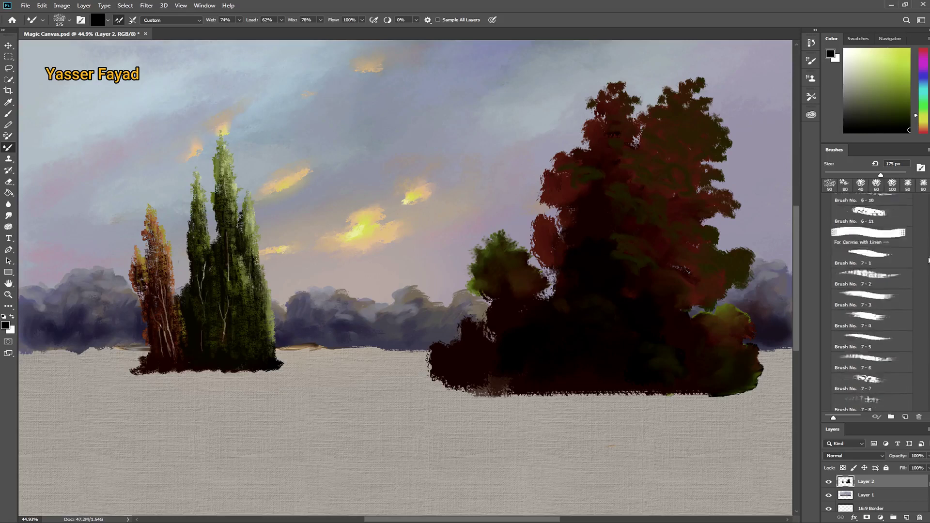
scroll(928, 257, down, 5)
scroll(928, 264, down, 5)
scroll(928, 275, down, 5)
scroll(928, 275, down, 3)
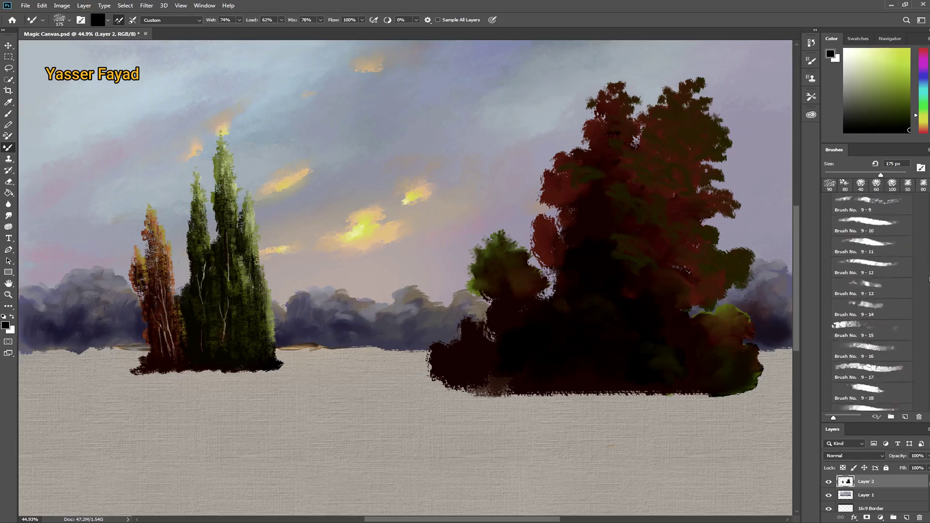
scroll(928, 276, down, 3)
scroll(927, 281, down, 2)
click(867, 280)
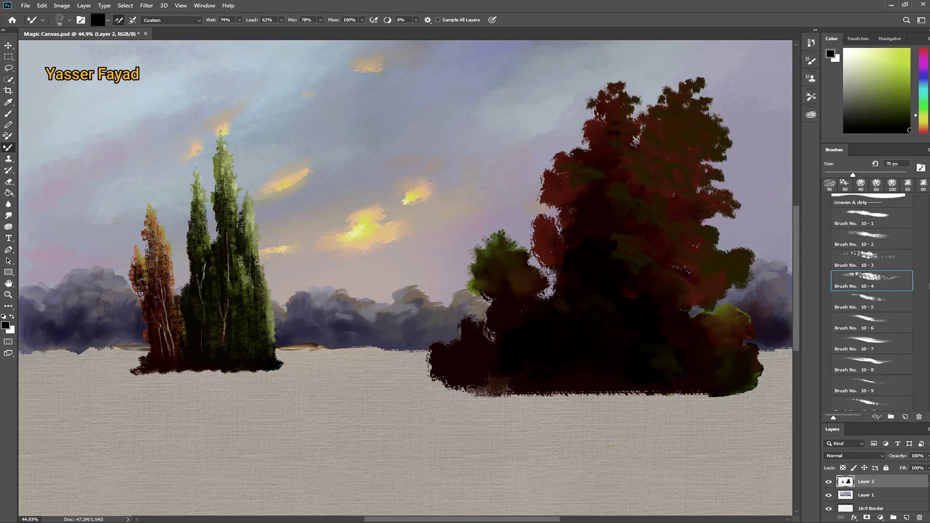
mouse_move(529, 221)
mouse_down()
mouse_move(530, 236)
mouse_move(537, 215)
mouse_move(533, 231)
mouse_up()
click(895, 112)
mouse_move(538, 185)
mouse_down()
mouse_move(548, 166)
mouse_move(537, 195)
mouse_up()
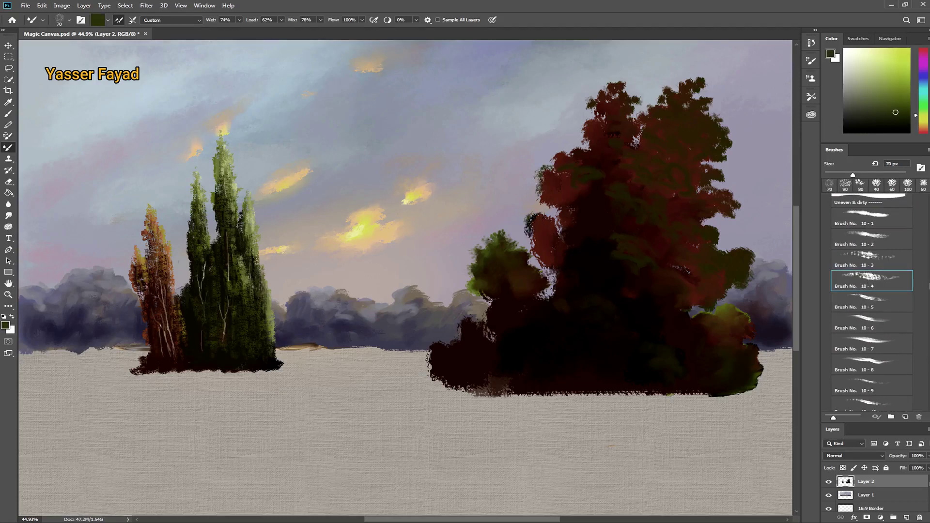
On a new layer, paint dark green foliage across the tree's upper edges and middle.
click(905, 518)
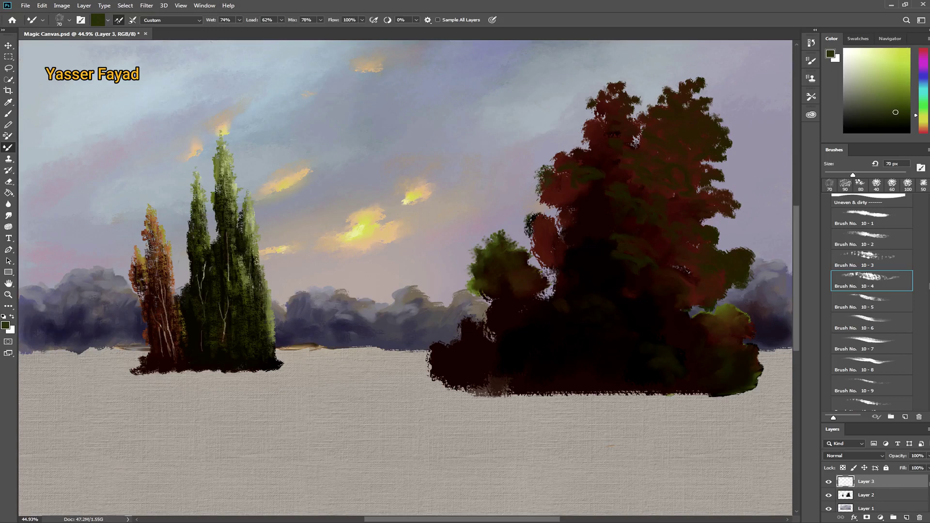
drag(556, 158, 553, 147)
mouse_move(590, 119)
mouse_down()
mouse_move(579, 143)
mouse_move(606, 133)
mouse_up()
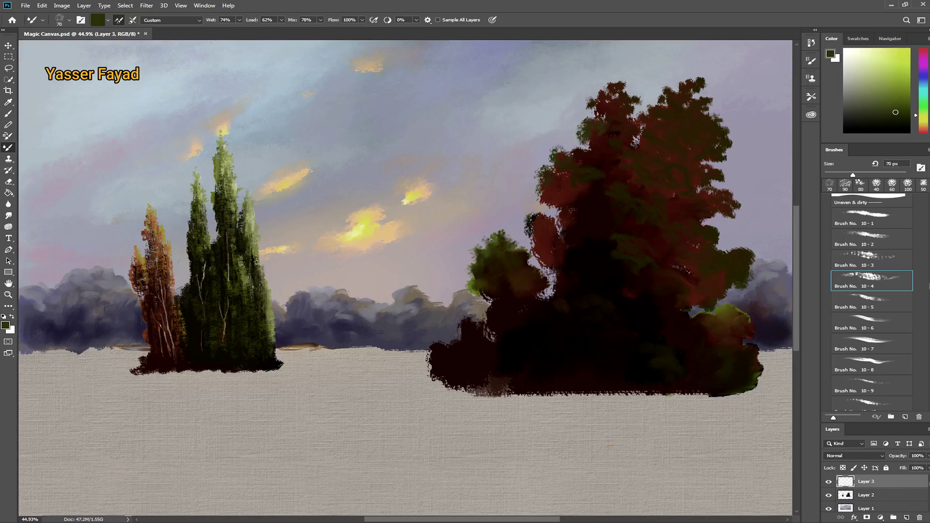
click(924, 118)
drag(710, 120, 716, 118)
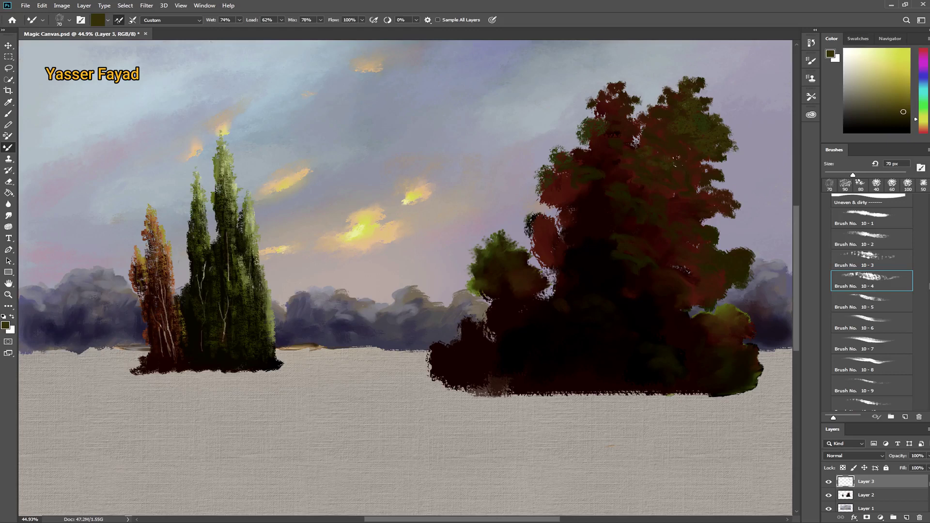
drag(659, 201, 627, 191)
key(bracketleft)
key(bracketleft)
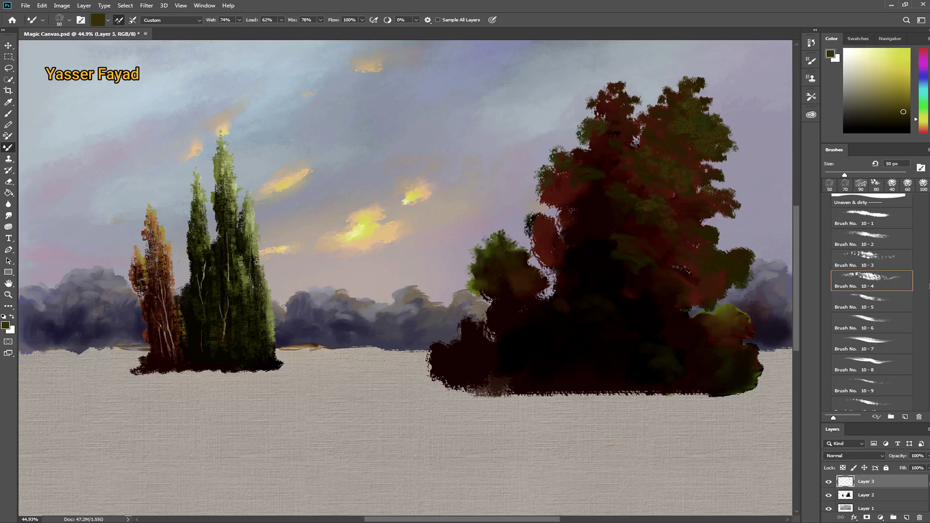
mouse_move(661, 89)
mouse_down()
mouse_move(671, 88)
mouse_move(611, 76)
mouse_move(596, 97)
mouse_move(624, 97)
mouse_move(614, 101)
mouse_up()
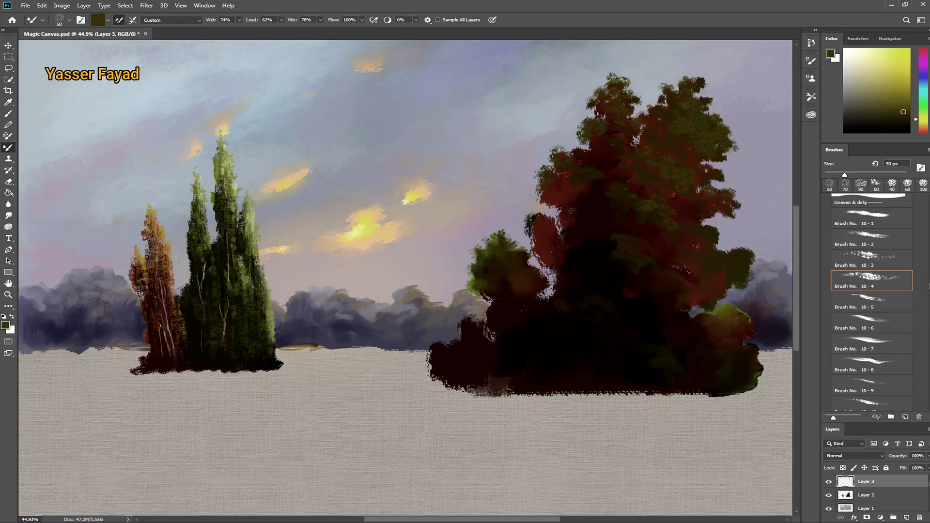
With Wet and Mix near zero, dab light yellow-olive highlights across the treetop.
alt+click(619, 129)
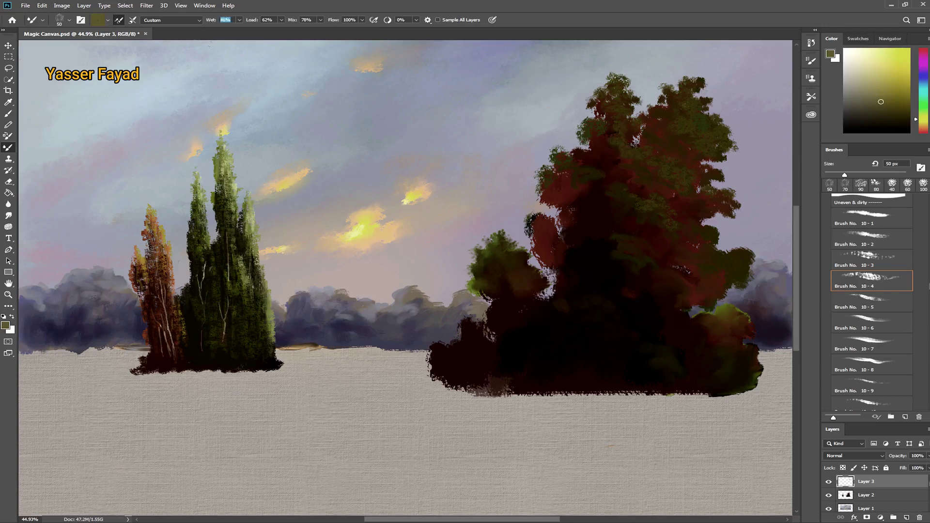
drag(212, 22, 193, 23)
drag(292, 22, 276, 23)
click(884, 90)
click(875, 75)
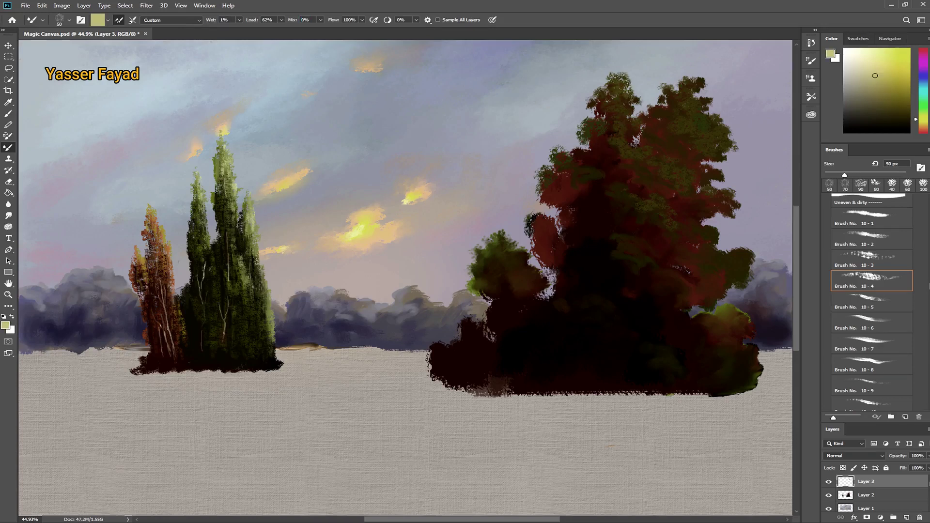
drag(615, 102, 625, 125)
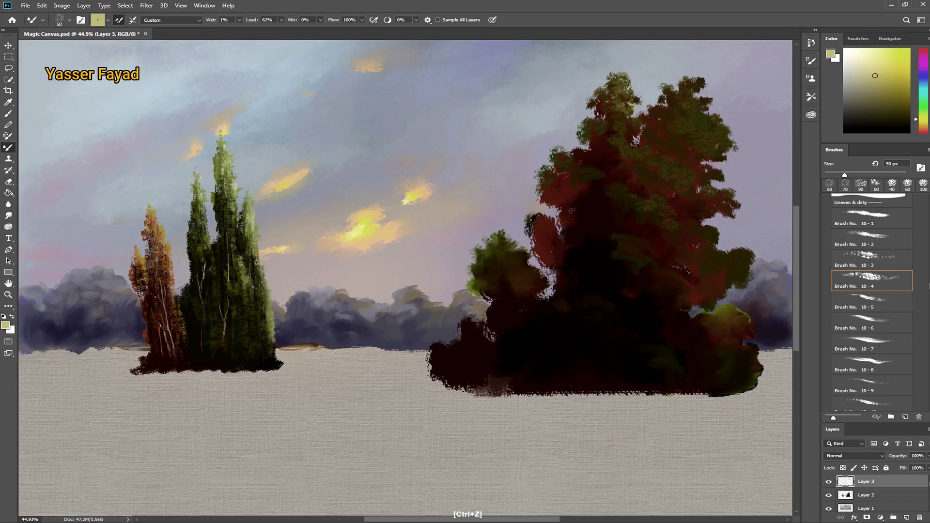
key(bracketleft)
key(bracketleft)
key(bracketleft)
drag(624, 109, 604, 126)
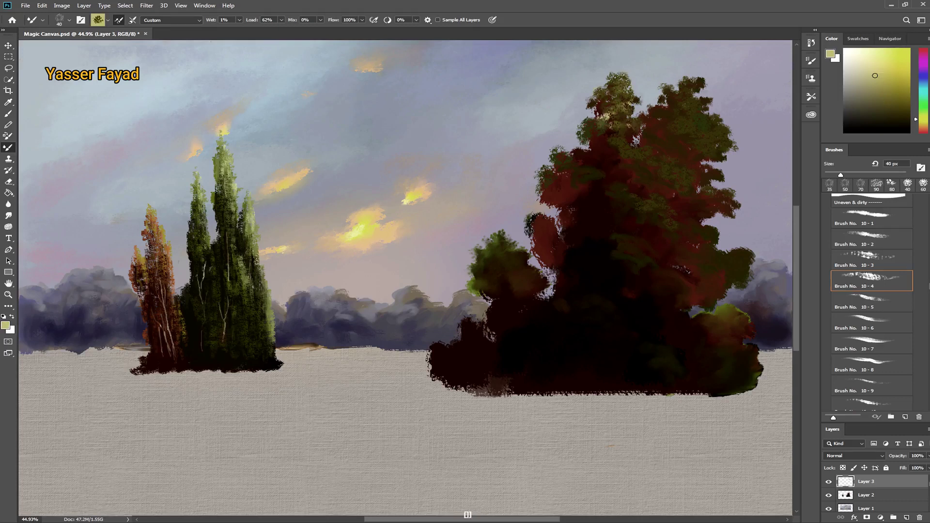
drag(622, 138, 635, 147)
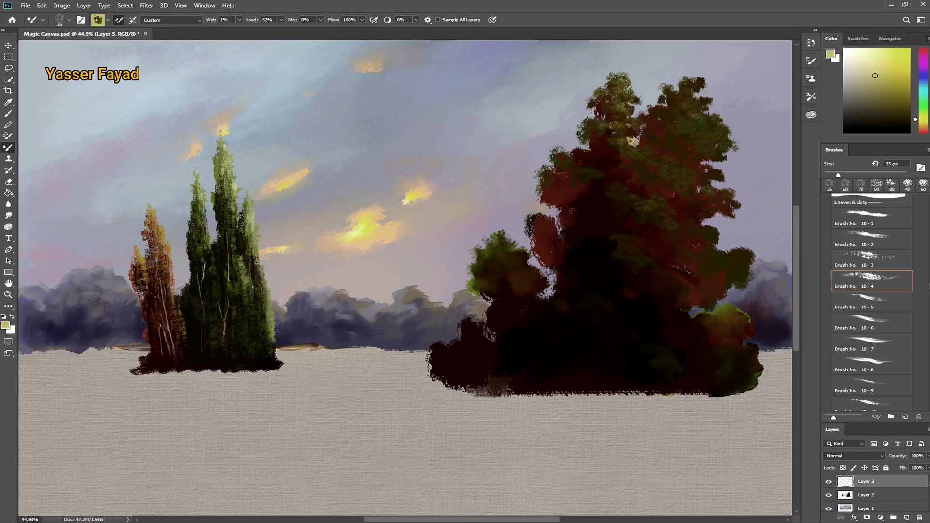
mouse_move(697, 116)
mouse_down()
mouse_move(683, 126)
mouse_move(709, 148)
mouse_up()
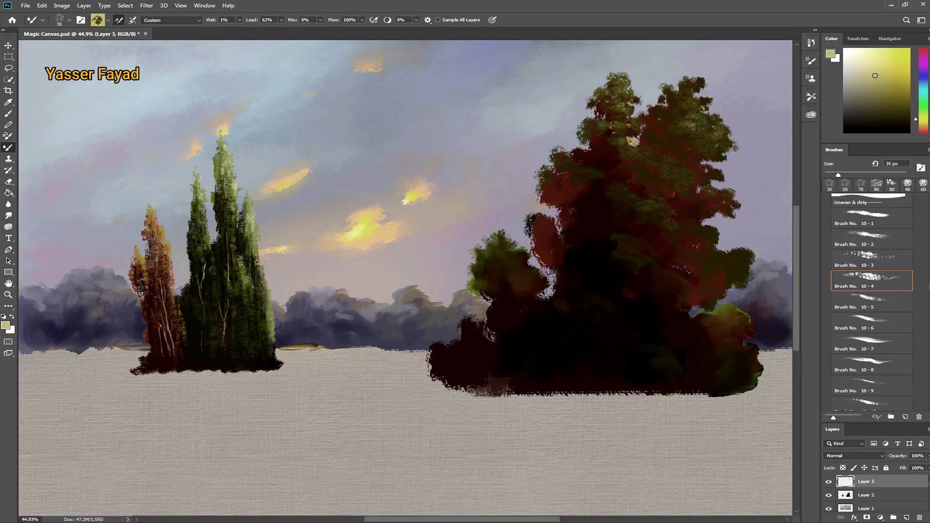
Merge the highlight layer into the tree layer, then set a dark brown colour, 100% load, 70 px brush.
click(84, 5)
click(121, 323)
alt+click(676, 107)
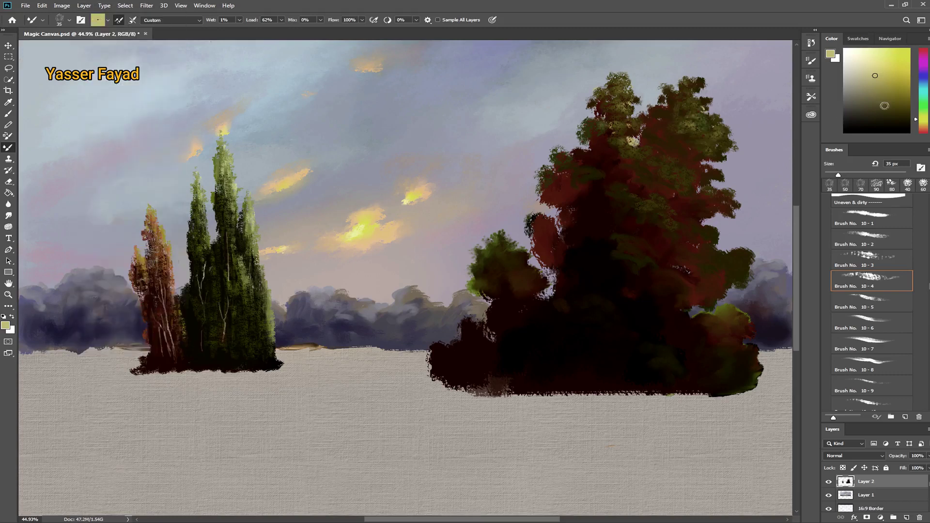
click(899, 114)
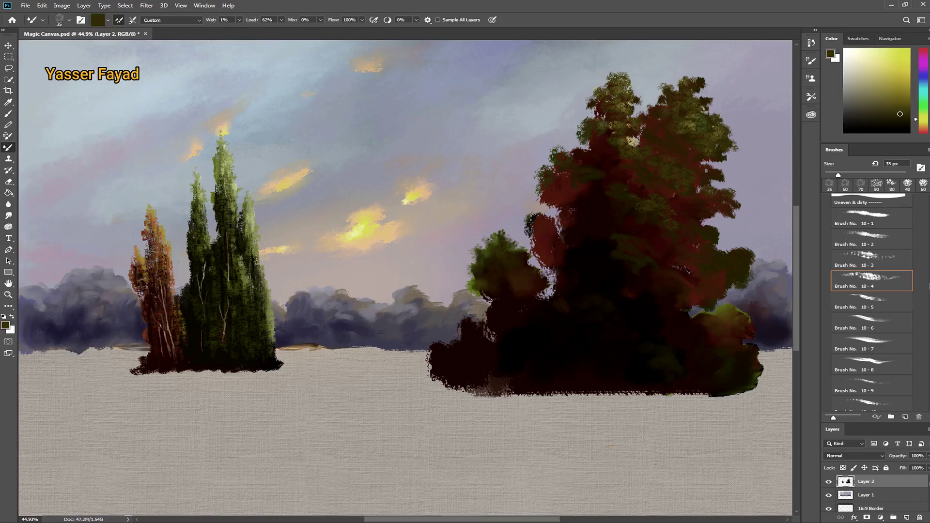
drag(250, 22, 272, 22)
click(909, 119)
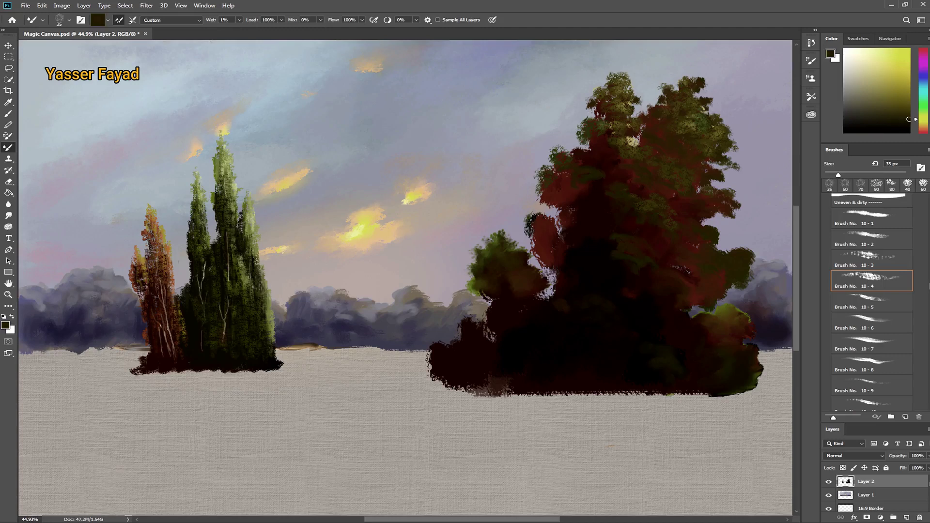
scroll(872, 300, up, 5)
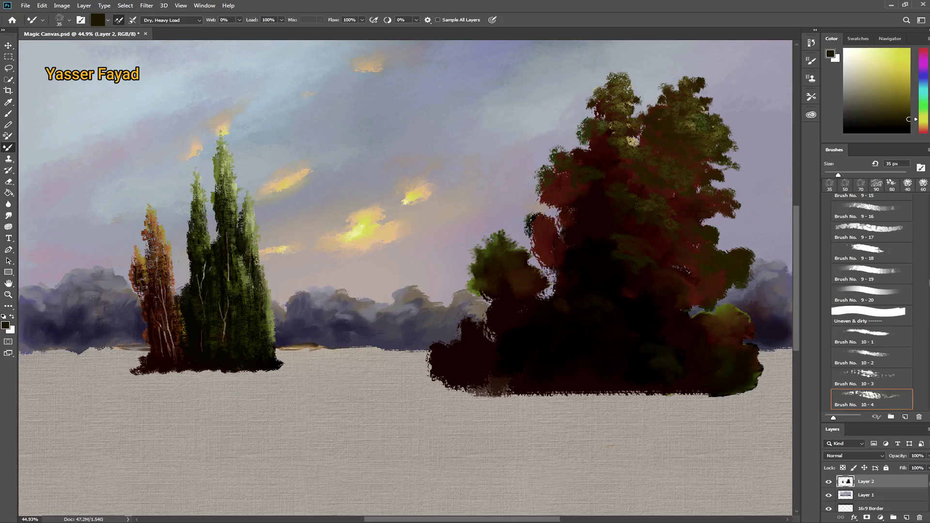
key(bracketright)
key(bracketright)
key(bracketright)
Dab dark green across the tree's upper right, lower middle and left edge.
drag(677, 129, 692, 127)
mouse_move(591, 209)
mouse_down()
mouse_move(606, 196)
mouse_move(571, 209)
mouse_move(611, 219)
mouse_up()
key(bracketleft)
key(bracketleft)
key(bracketleft)
click(622, 231)
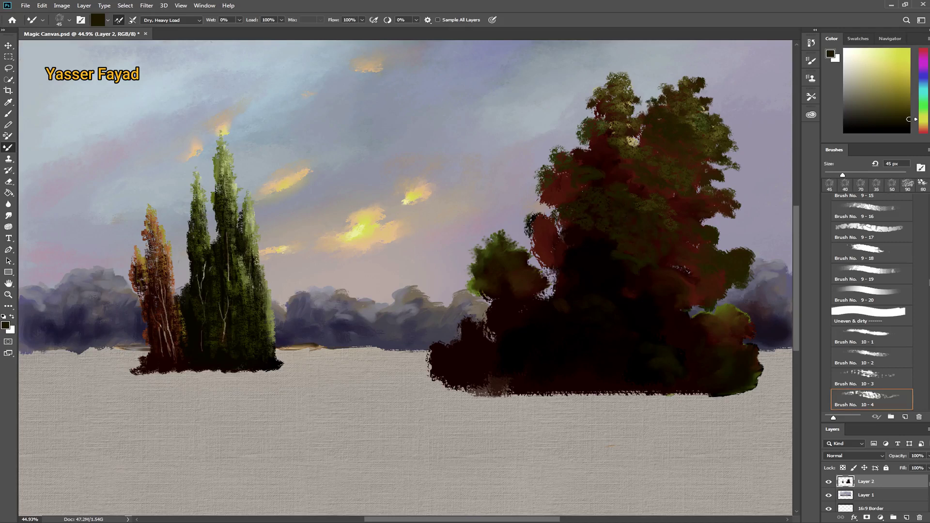
click(535, 187)
Paint near-black over the tree's left, upper and red side foliage with 70-100 px brushes.
click(908, 128)
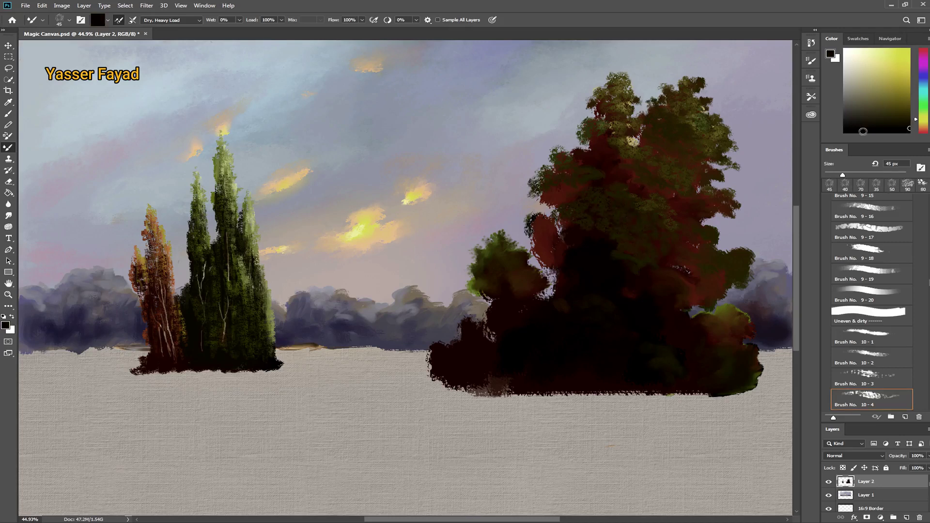
mouse_move(552, 199)
mouse_down()
mouse_move(569, 198)
mouse_move(571, 230)
mouse_move(562, 240)
mouse_move(542, 228)
mouse_up()
key(bracketright)
key(bracketright)
key(bracketright)
mouse_move(606, 123)
mouse_down()
mouse_move(588, 157)
mouse_move(619, 175)
mouse_up()
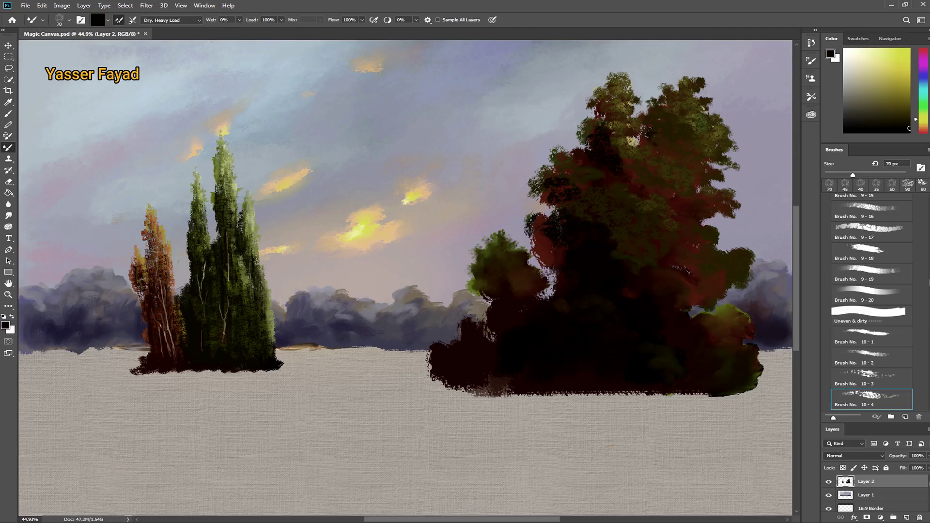
drag(649, 138, 672, 125)
key(bracketright)
key(bracketright)
key(bracketright)
drag(557, 232, 535, 269)
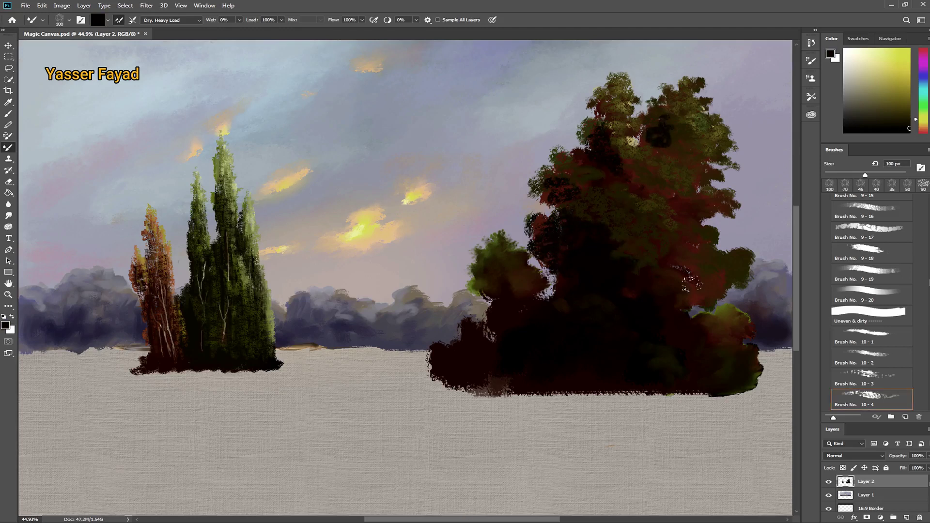
mouse_move(677, 261)
mouse_down()
mouse_move(678, 244)
mouse_move(697, 272)
mouse_move(709, 264)
mouse_move(716, 273)
mouse_up()
Dab a near-black green over the right-side red foliage with a 60 px brush.
click(902, 110)
key(bracketleft)
key(bracketleft)
key(bracketleft)
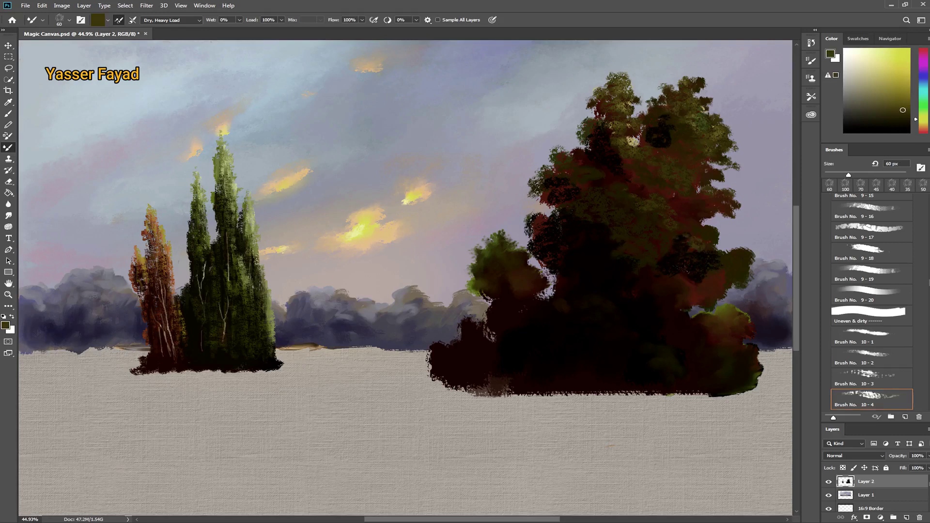
click(918, 115)
drag(902, 114, 904, 123)
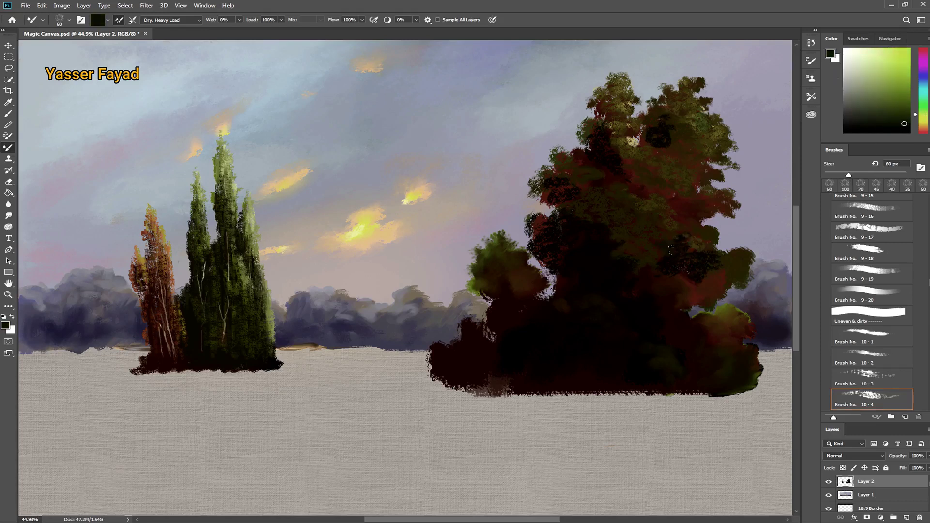
drag(685, 251, 695, 241)
mouse_move(716, 272)
mouse_down()
mouse_move(734, 260)
mouse_move(667, 278)
mouse_up()
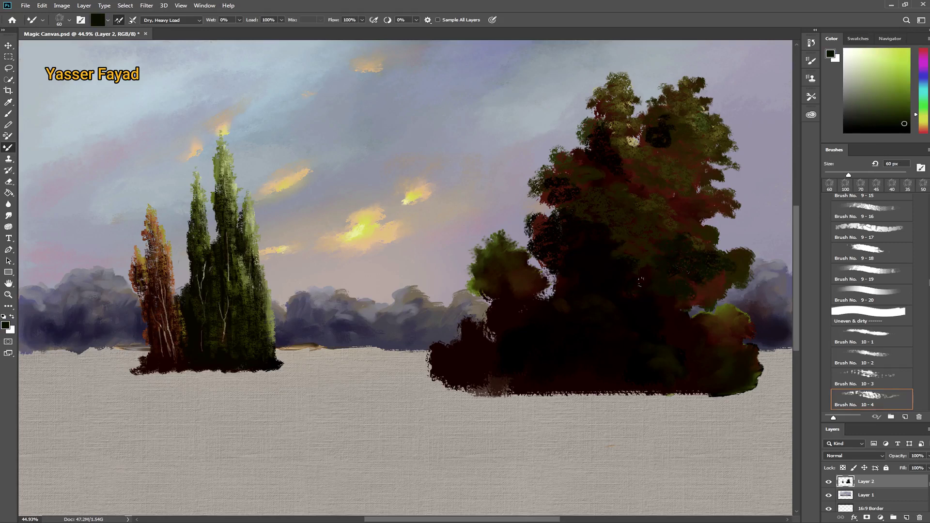
Adjust brush tip spacing, then paint green and black bushes down the tree's lower-left toward the ground.
click(811, 60)
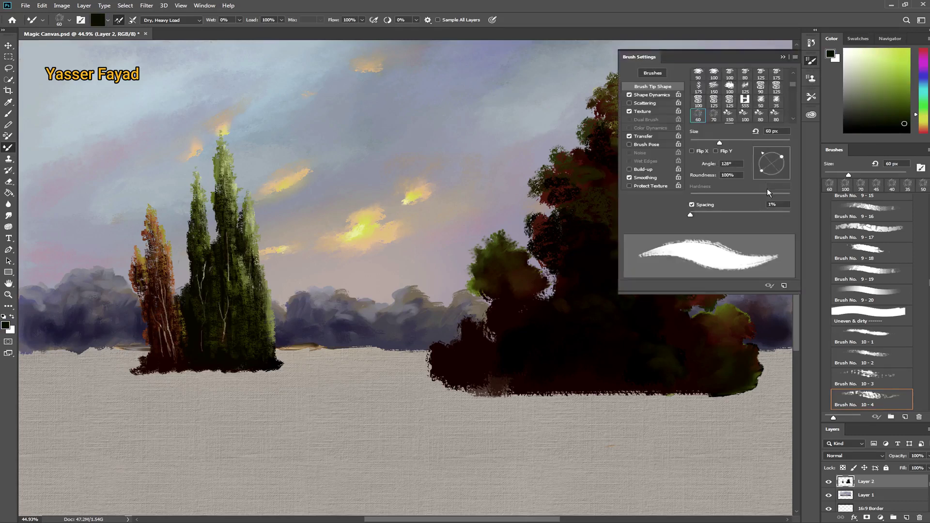
drag(691, 215, 701, 215)
click(811, 60)
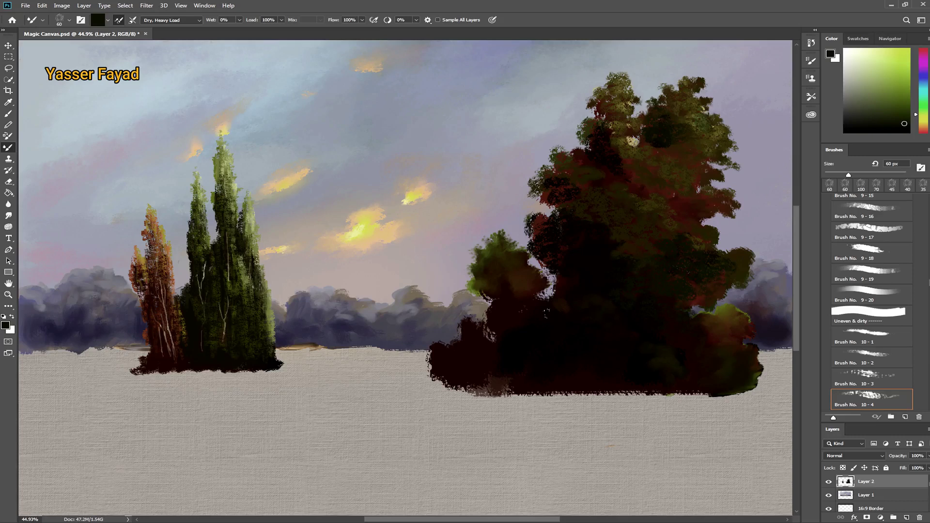
mouse_move(505, 352)
mouse_down()
mouse_move(458, 324)
mouse_move(465, 312)
mouse_move(450, 346)
mouse_up()
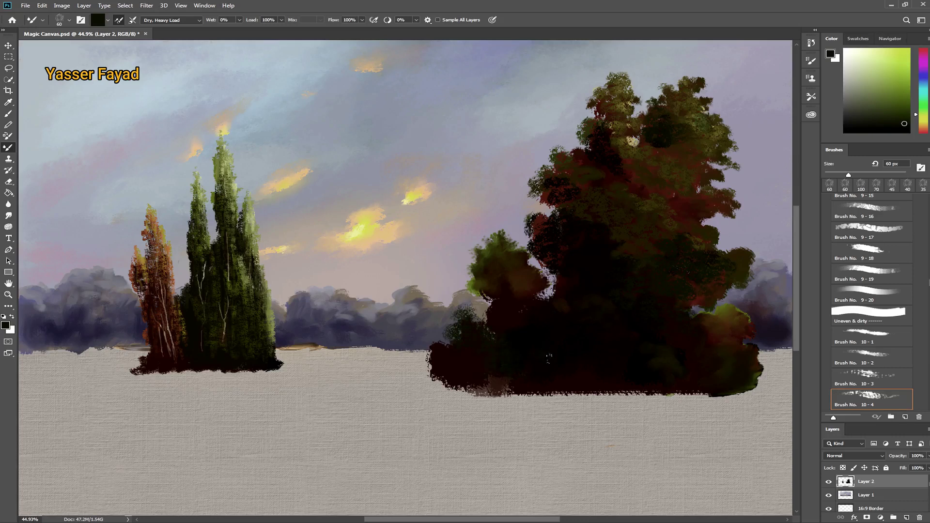
key(d)
mouse_move(431, 344)
mouse_down()
mouse_move(429, 386)
mouse_move(482, 394)
mouse_move(490, 382)
mouse_up()
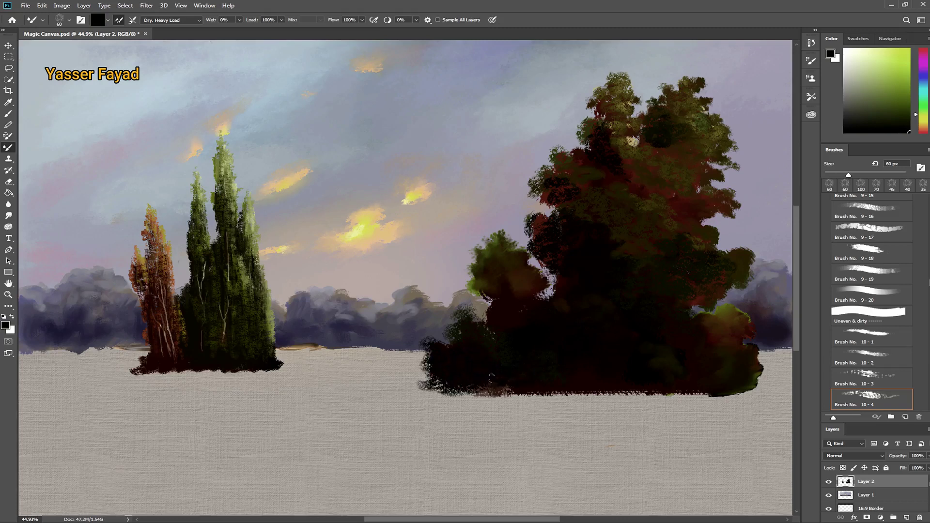
Dab dark green at the bushes' left edge and lower brush Flow to about 39%.
click(911, 119)
drag(435, 340, 443, 337)
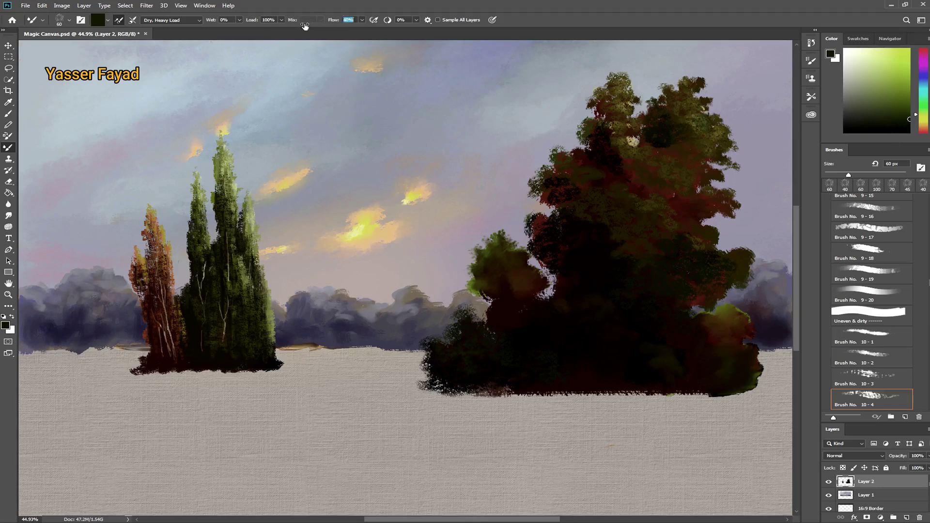
drag(329, 22, 301, 27)
drag(908, 119, 905, 107)
Paint olive and yellow-green highlight dabs along the shrub's lower-left, upper-left and left edges.
click(915, 120)
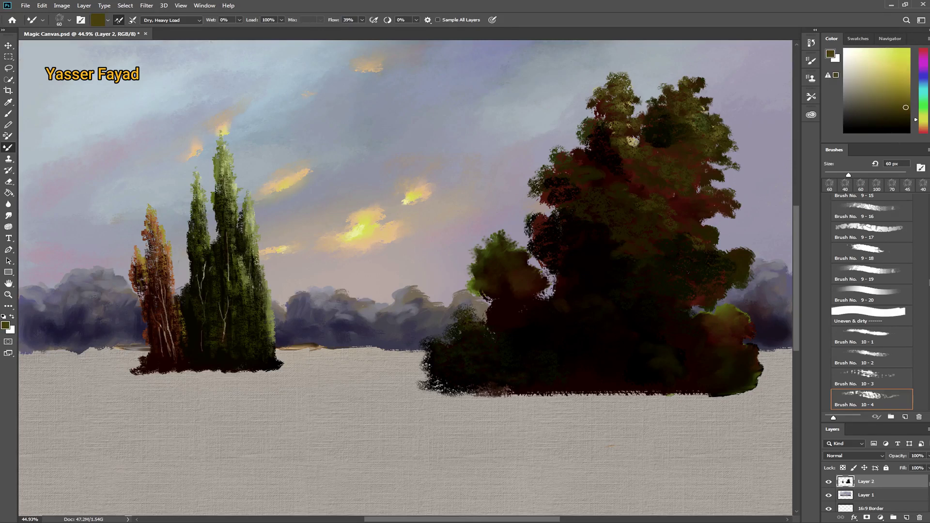
key(bracketright)
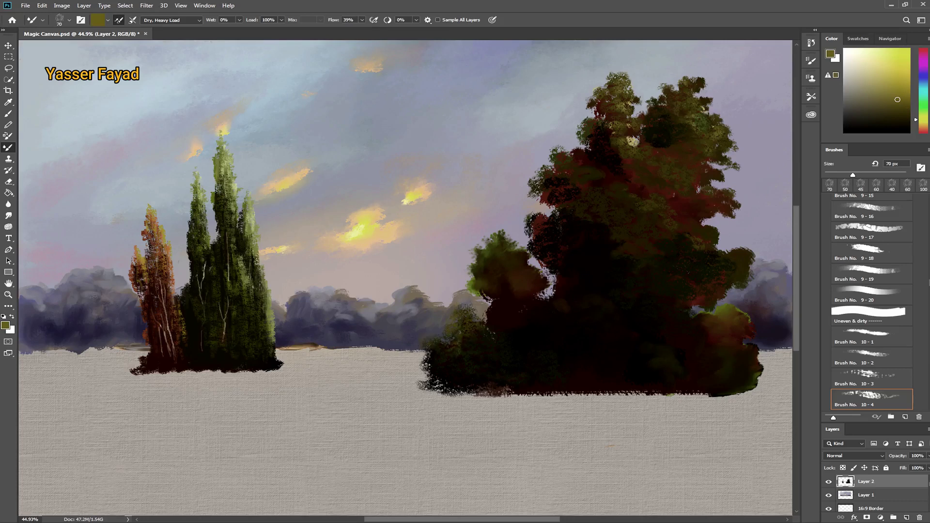
drag(434, 356, 438, 370)
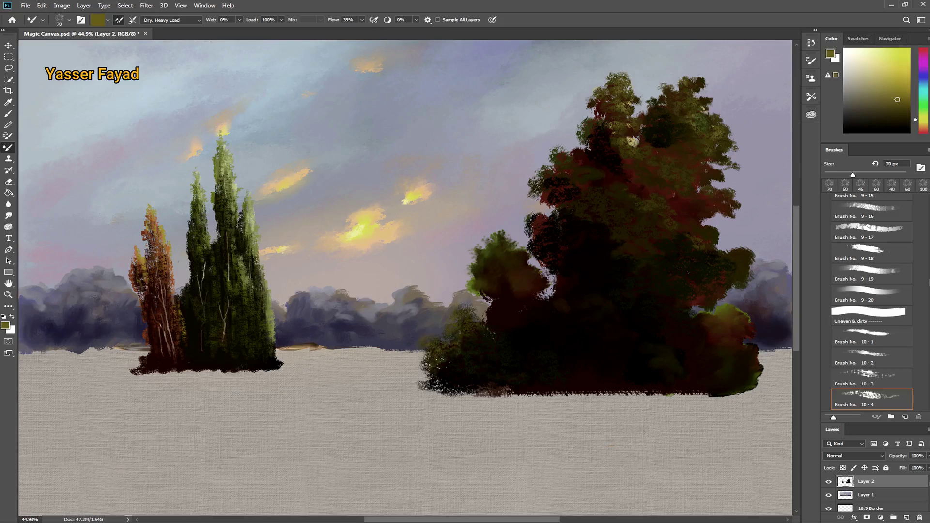
alt+click(458, 314)
key(bracketleft)
key(bracketleft)
key(bracketleft)
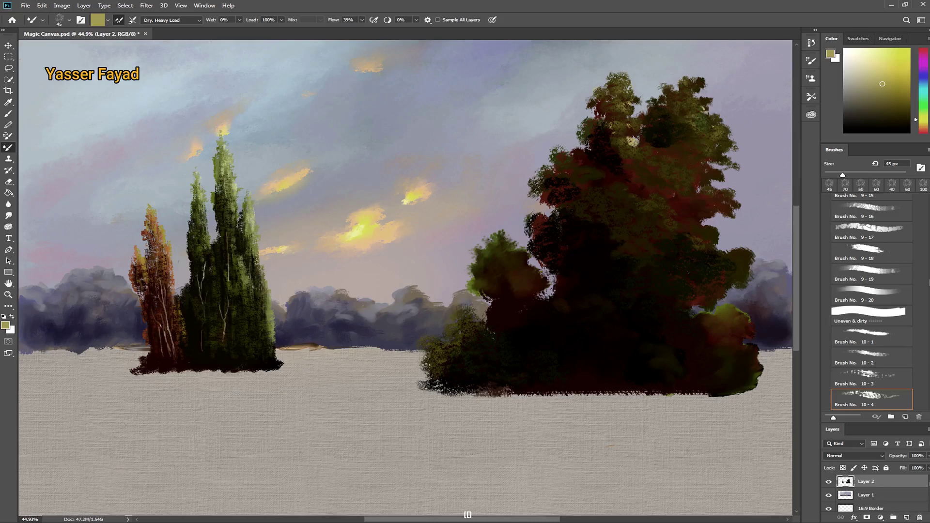
mouse_move(462, 312)
mouse_down()
mouse_move(455, 327)
mouse_move(475, 316)
mouse_move(479, 327)
mouse_move(468, 328)
mouse_move(490, 334)
mouse_up()
key(bracketleft)
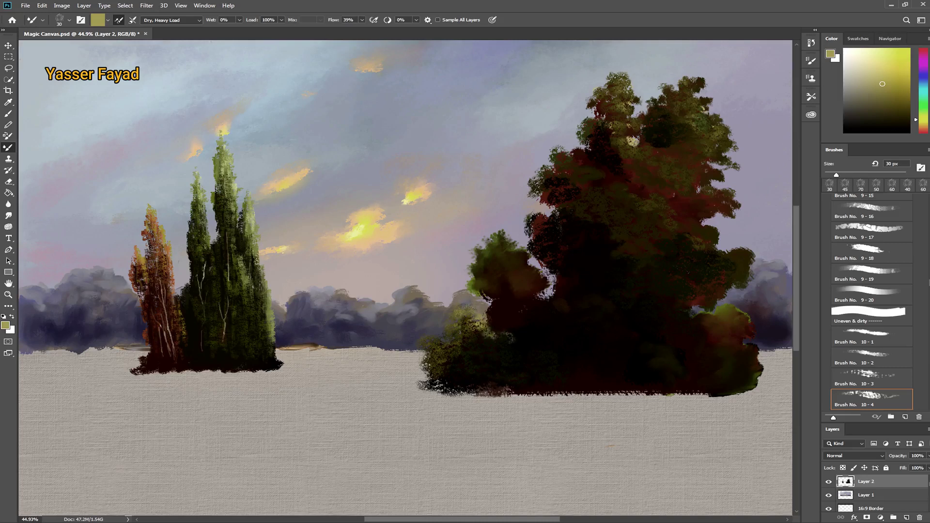
drag(425, 337, 425, 358)
Stroke yellow-green down the shrub's left side, then darken its lower edge with brown and near-black.
click(896, 101)
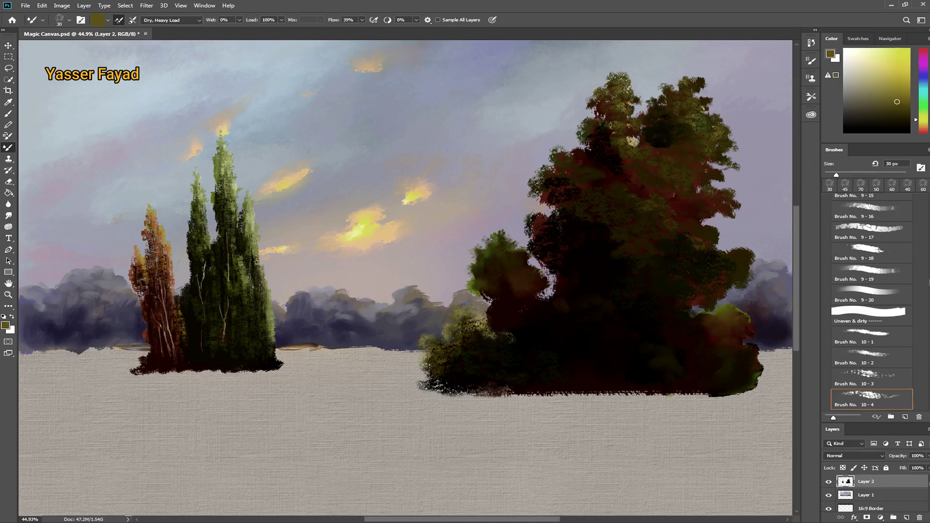
key(comma)
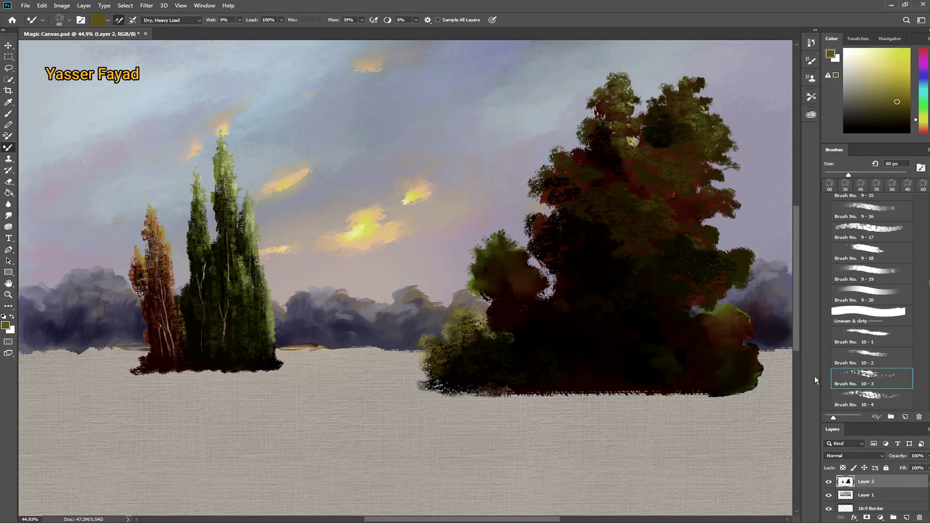
mouse_move(464, 318)
mouse_down()
mouse_move(464, 357)
mouse_move(452, 353)
mouse_move(438, 377)
mouse_up()
click(869, 398)
click(908, 118)
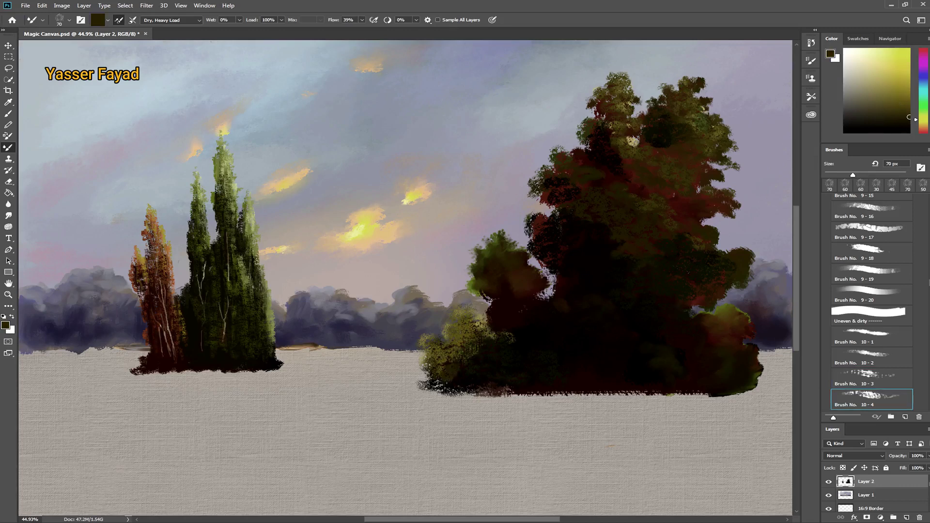
drag(460, 345, 439, 370)
click(904, 124)
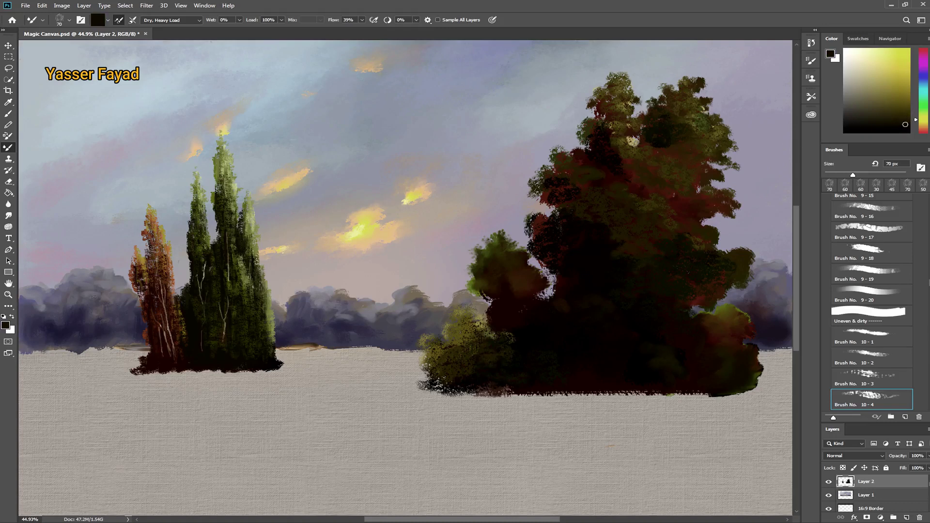
drag(448, 378, 421, 393)
scroll(873, 349, down, 3)
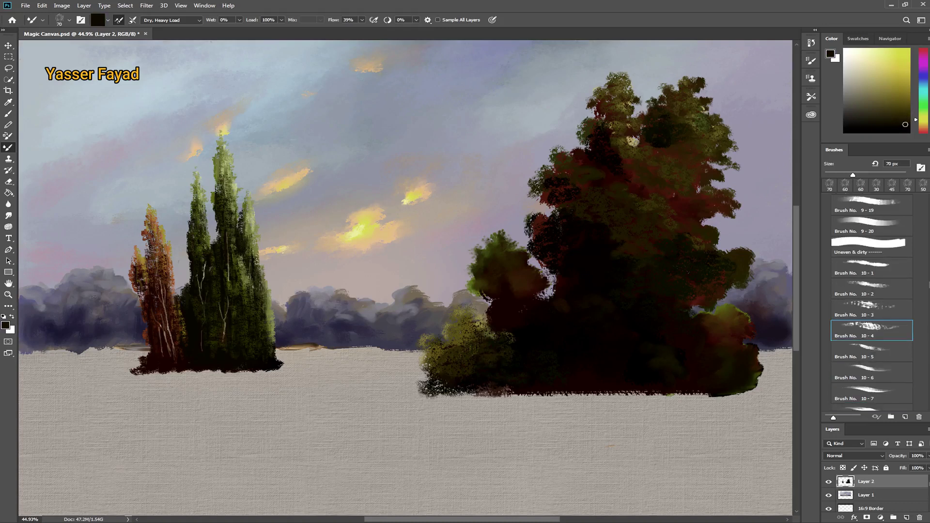
Darken the shrub's lower-left edge further with a smaller large textured brush.
scroll(872, 329, down, 6)
click(867, 329)
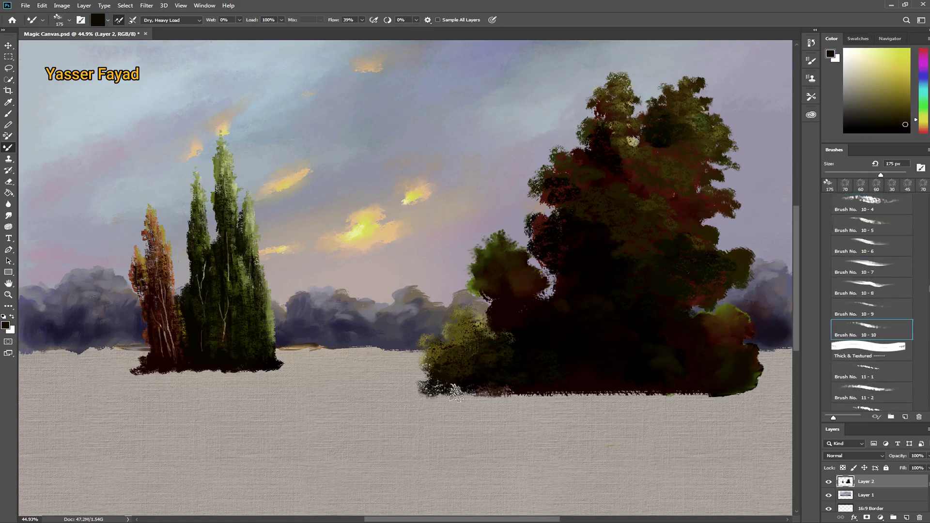
key(bracketleft)
key(bracketleft)
key(bracketleft)
mouse_move(438, 373)
mouse_down()
mouse_move(416, 390)
mouse_move(431, 390)
mouse_up()
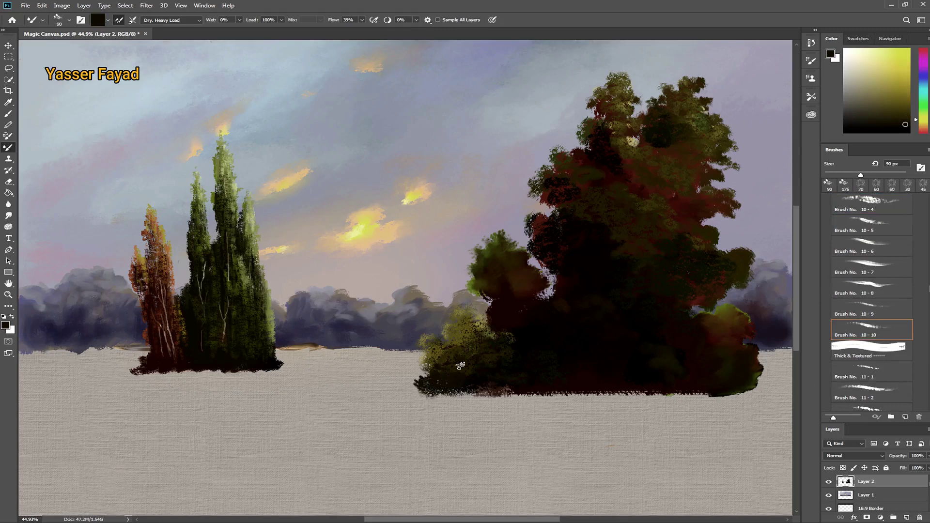
Add dark dabs across the tree's green left mass with the earlier textured brush.
scroll(928, 285, up, 5)
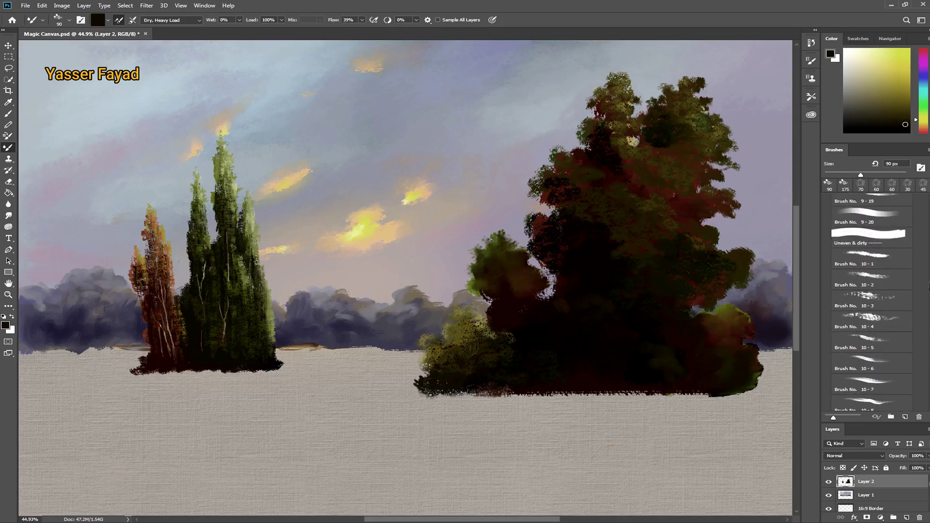
click(864, 324)
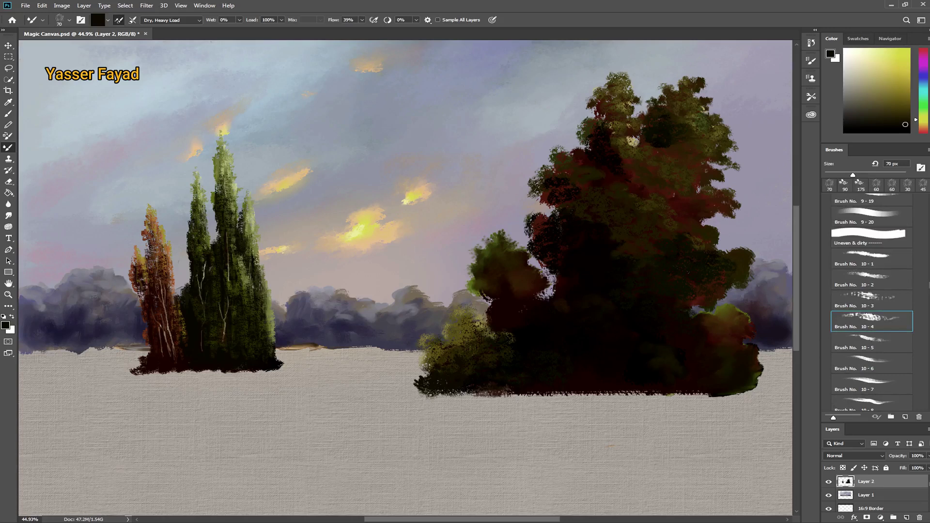
mouse_move(545, 213)
mouse_down()
mouse_move(532, 237)
mouse_move(552, 295)
mouse_up()
drag(488, 258, 472, 271)
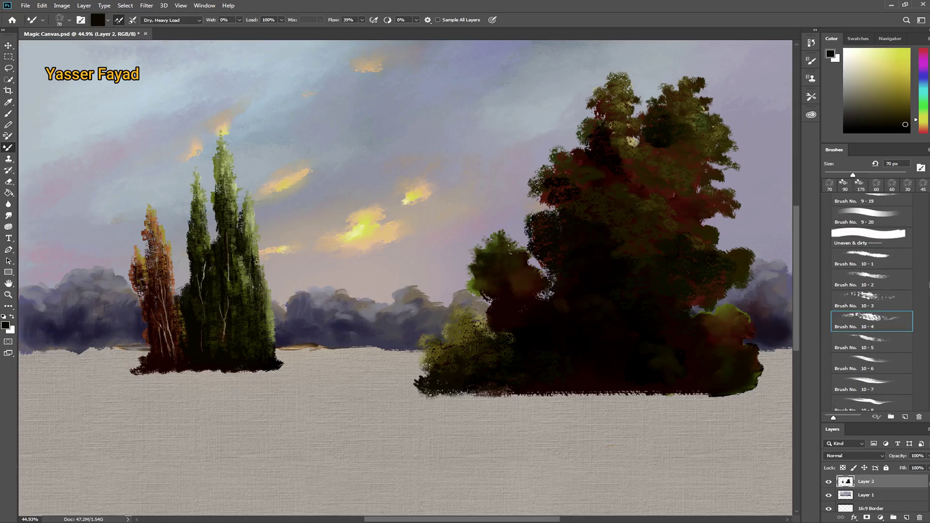
drag(513, 235, 508, 252)
drag(482, 286, 487, 295)
Set Flow to 84%, choose a smaller textured brush and dark green, undoing the last stroke.
click(908, 129)
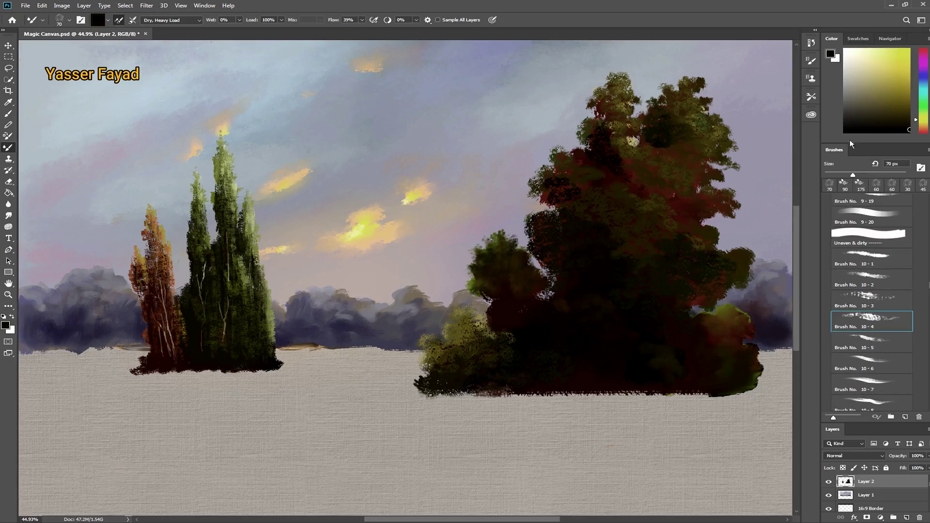
click(348, 20)
text(84)
key(Return)
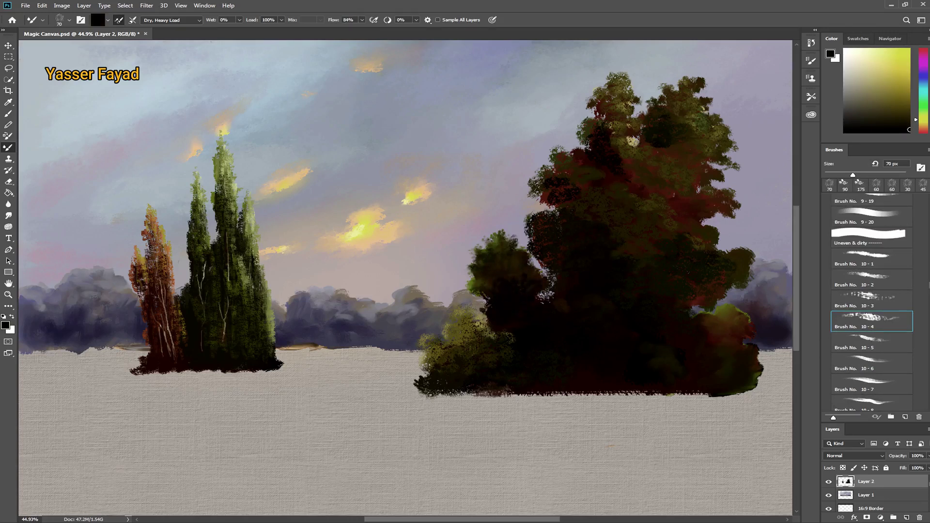
key(comma)
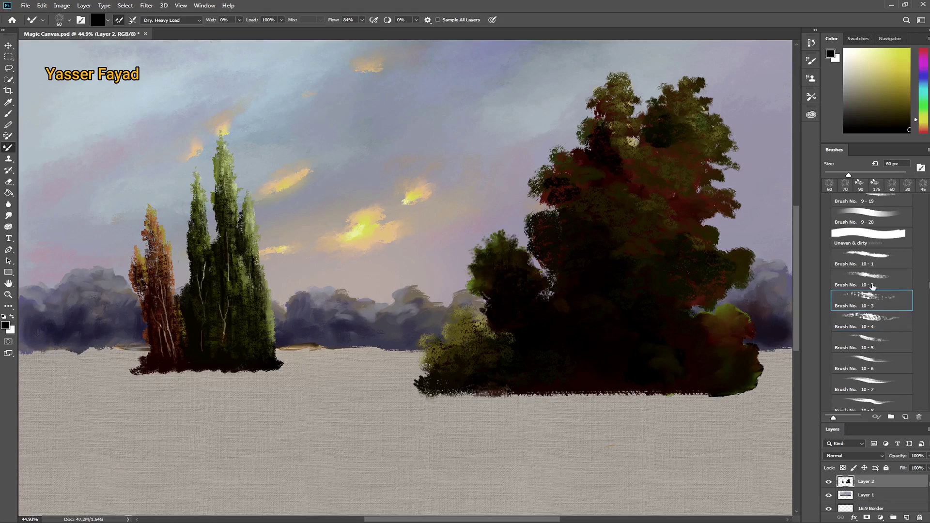
click(872, 286)
click(908, 120)
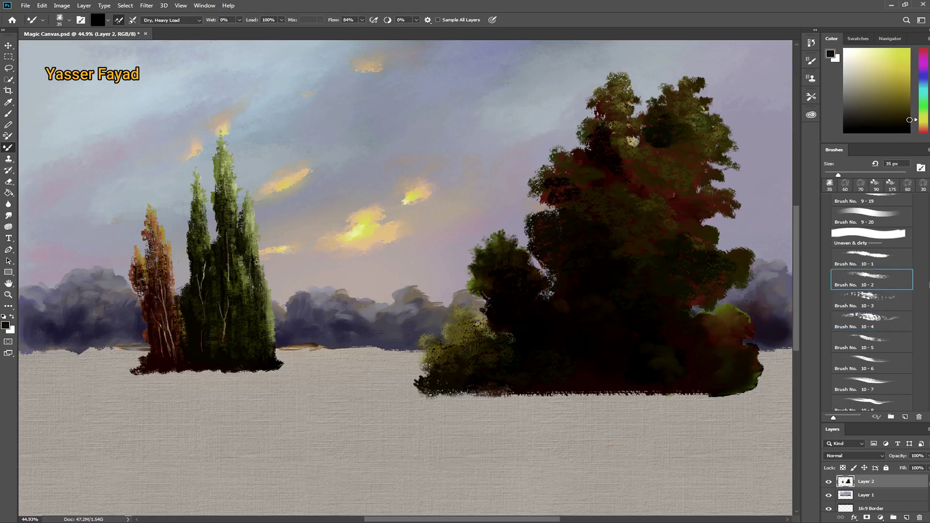
key(ctrl+z)
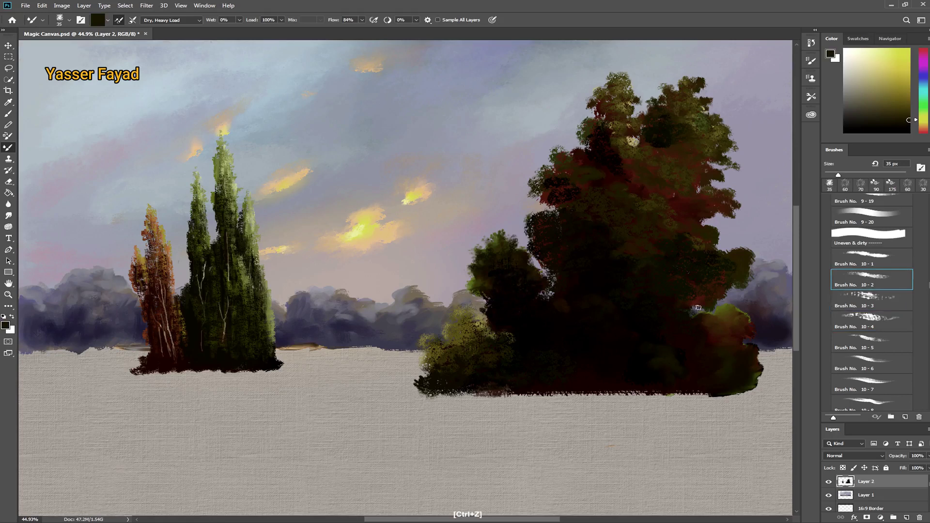
Stamp dark foliage onto the tree's left lobe with a Bushes-shaped brush.
scroll(872, 305, down, 5)
scroll(871, 305, down, 5)
scroll(872, 305, down, 5)
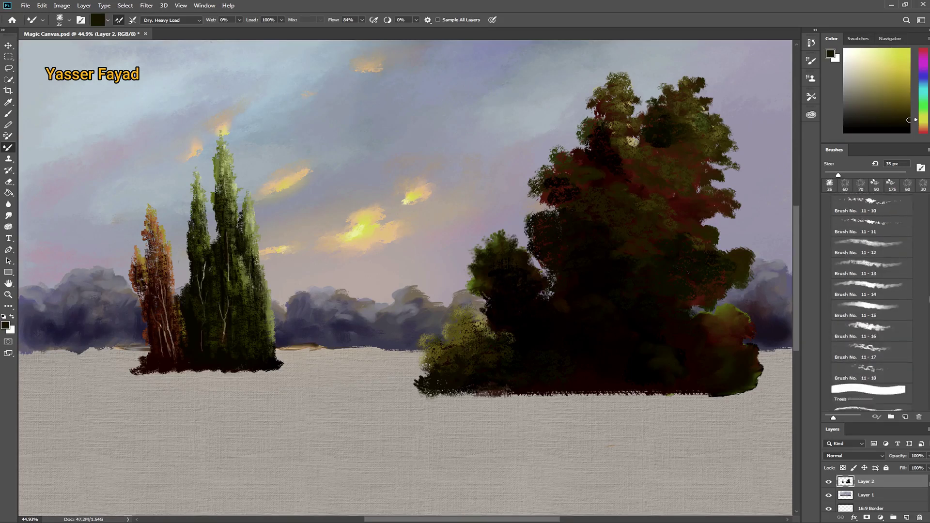
scroll(871, 305, down, 5)
scroll(876, 366, down, 3)
scroll(876, 365, down, 3)
scroll(877, 366, down, 3)
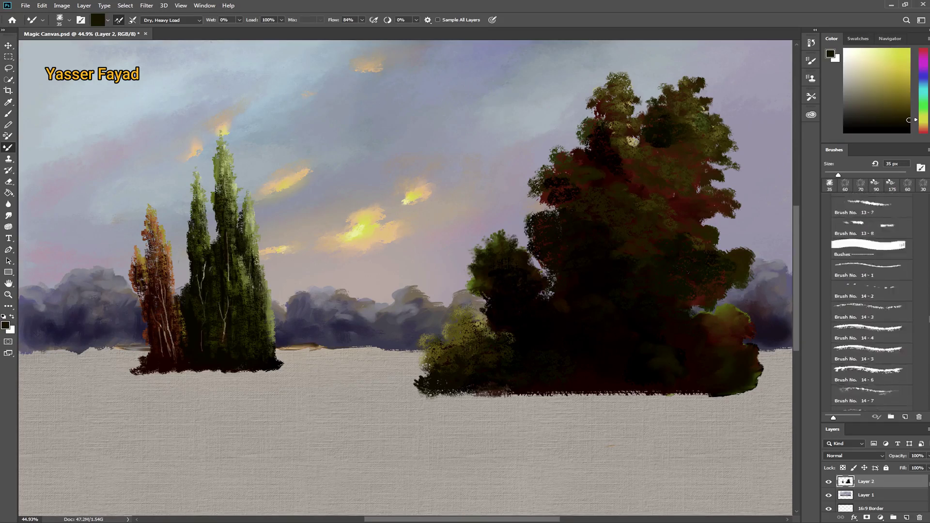
scroll(877, 365, down, 3)
click(876, 365)
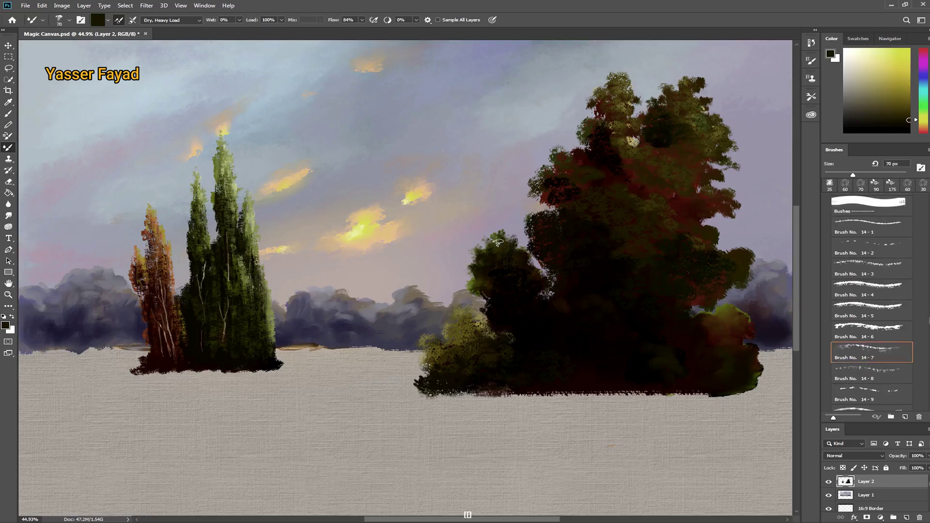
drag(497, 241, 470, 269)
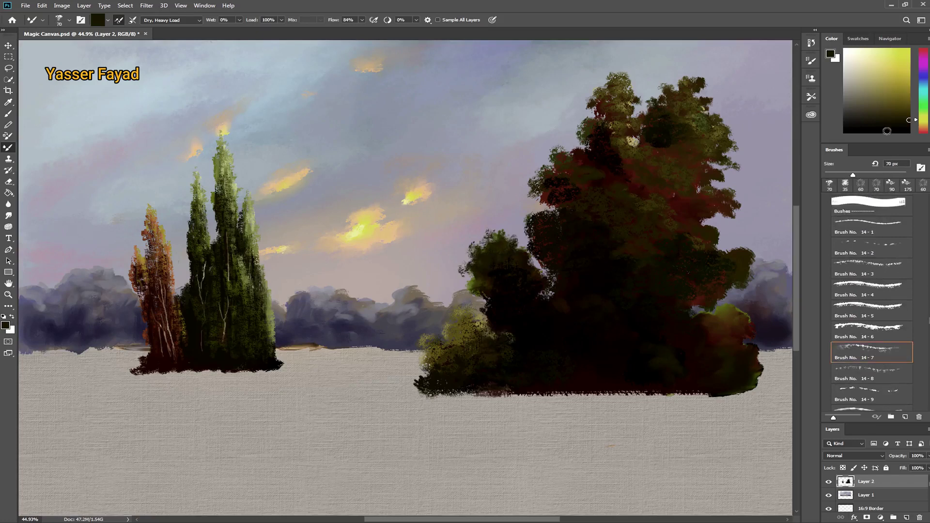
Dab olive foliage texture onto the left lobe, then shift toward brown and raise Wet to 31%.
alt+click(490, 242)
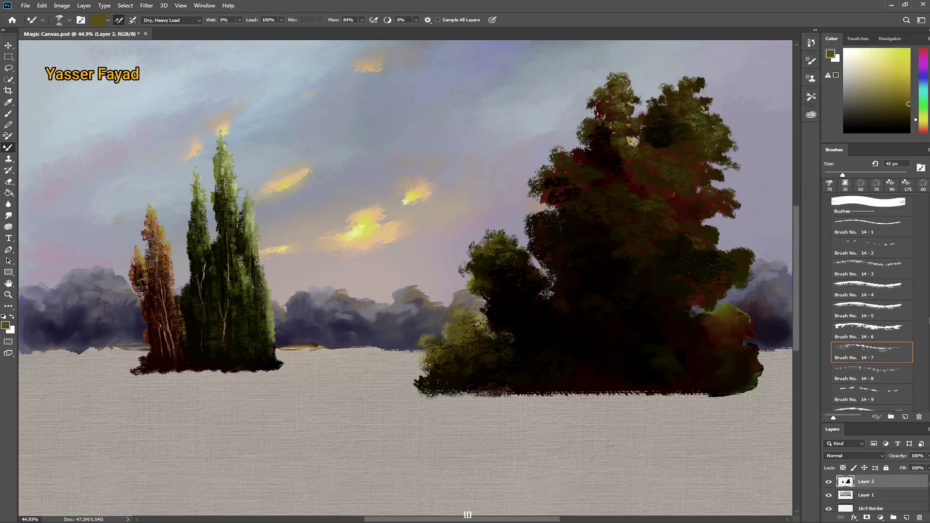
click(508, 237)
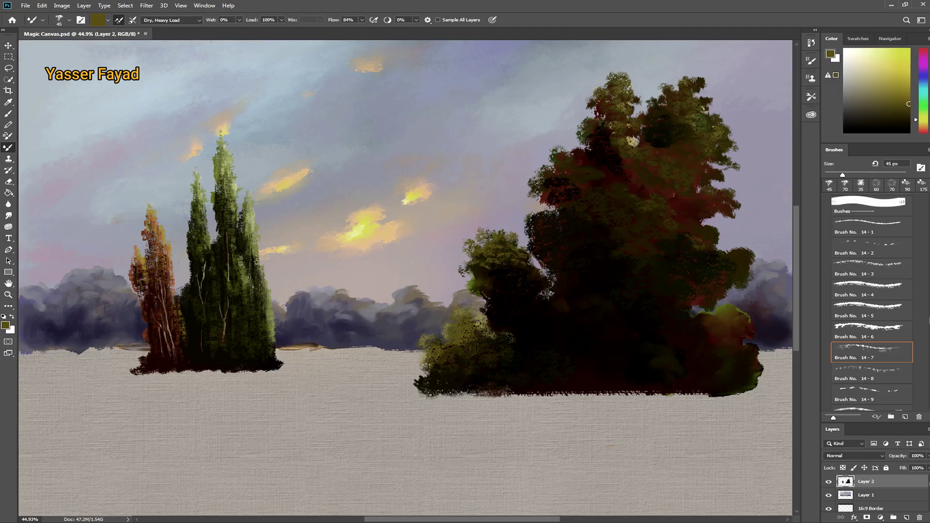
click(923, 124)
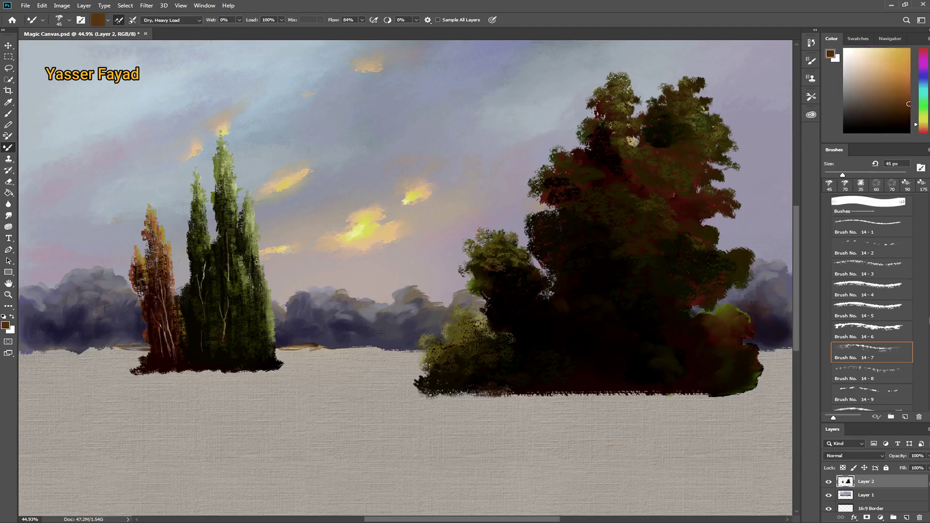
drag(212, 24, 292, 22)
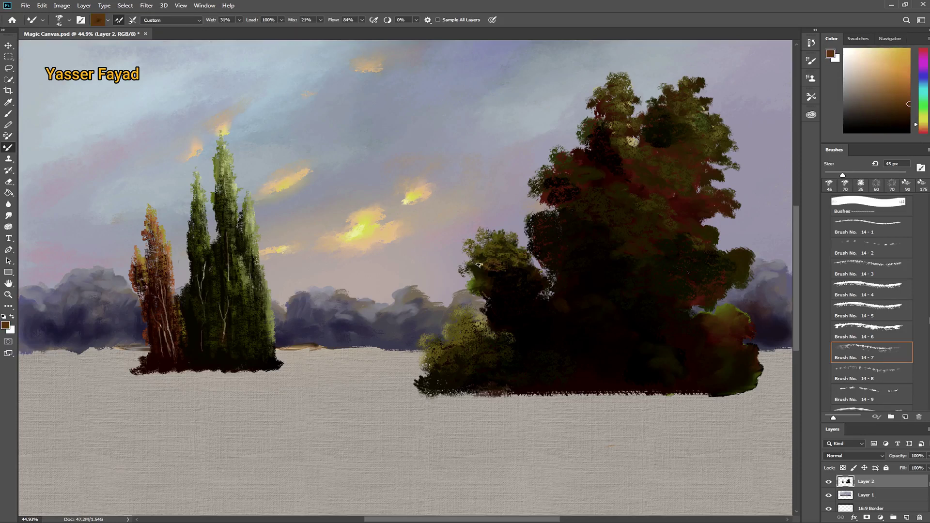
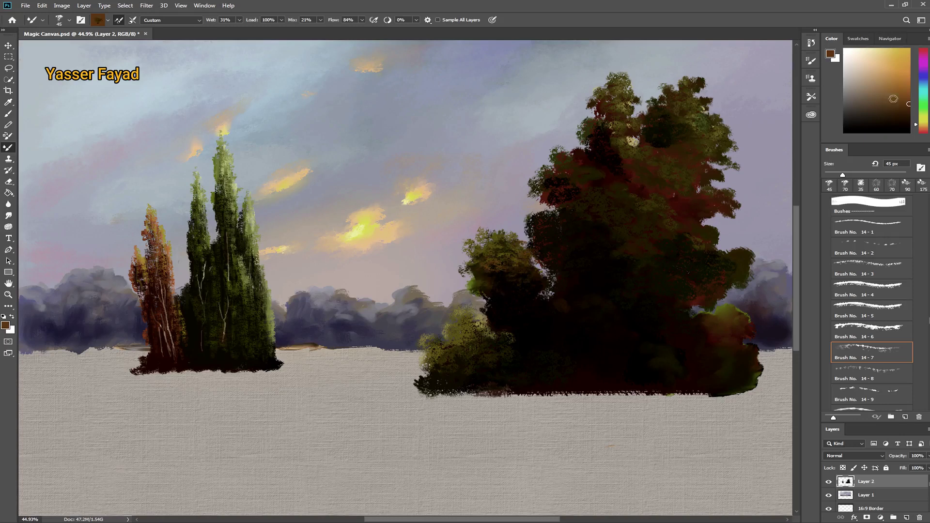
Mix an olive colour and lighten the small bush at the big tree's lower left.
drag(893, 98, 901, 83)
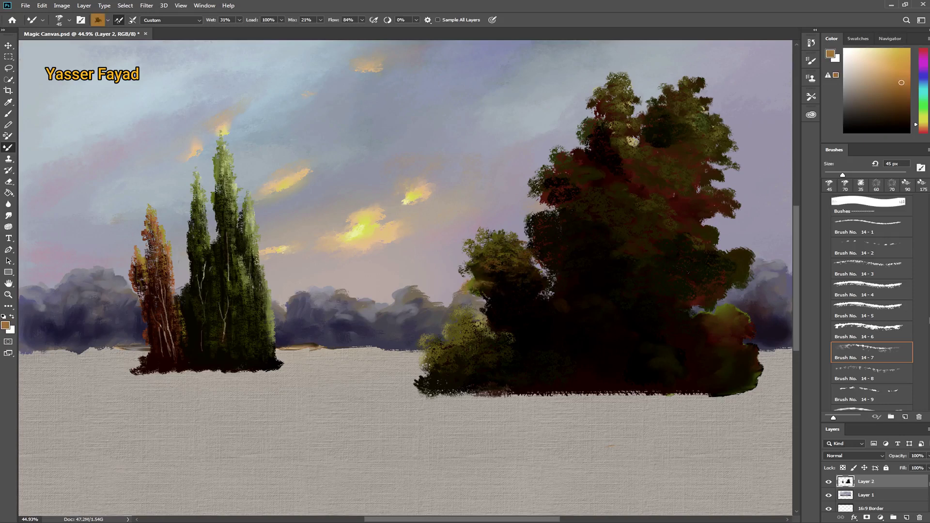
key(d)
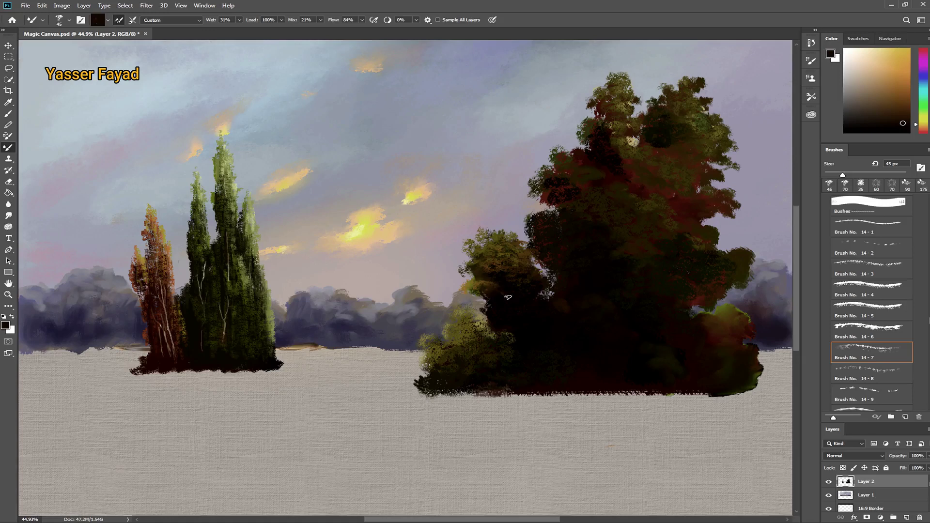
click(909, 107)
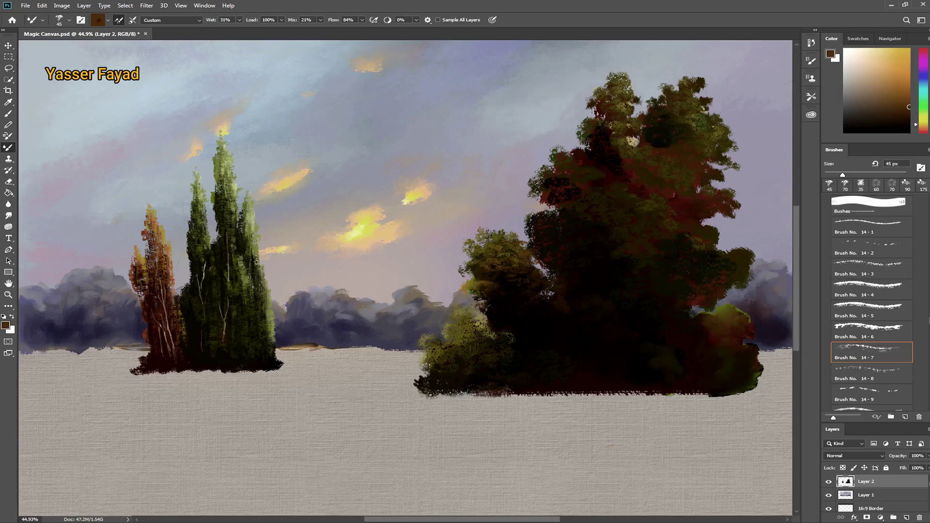
scroll(872, 300, down, 2)
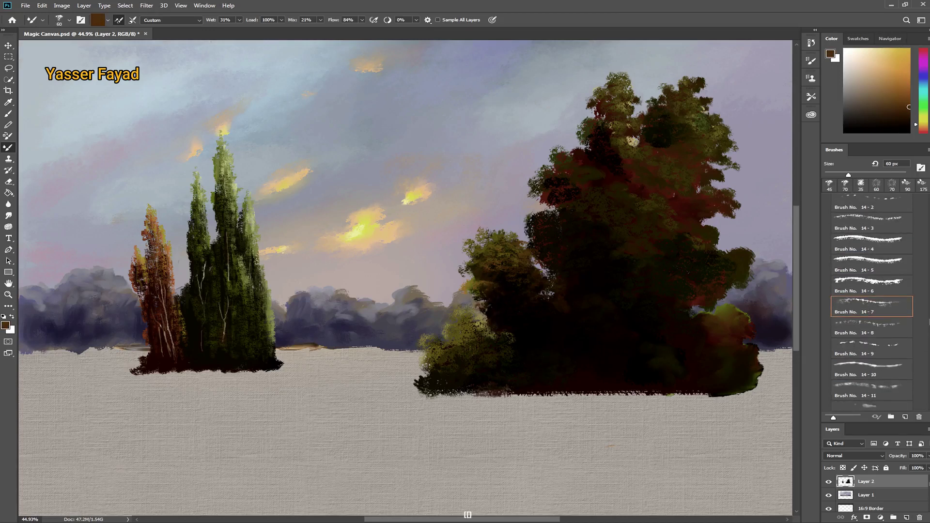
drag(923, 127, 923, 121)
click(904, 99)
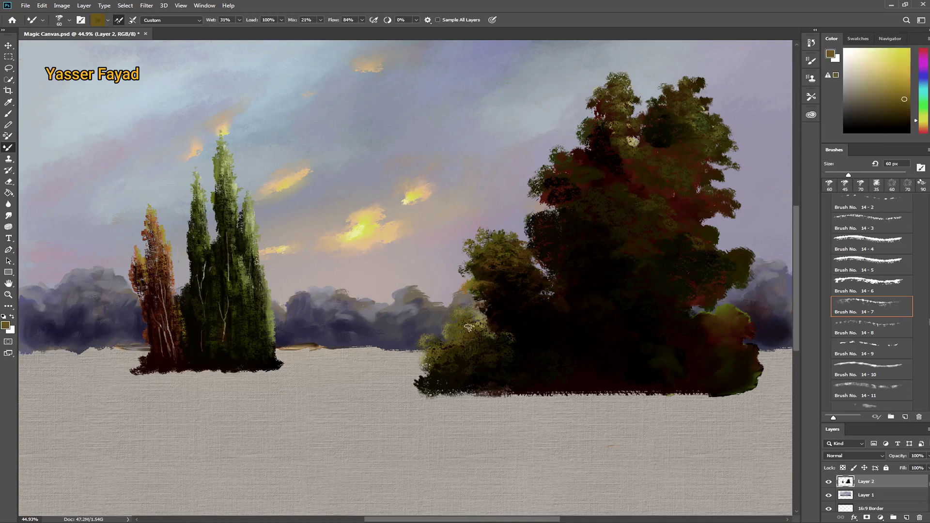
drag(469, 328, 474, 343)
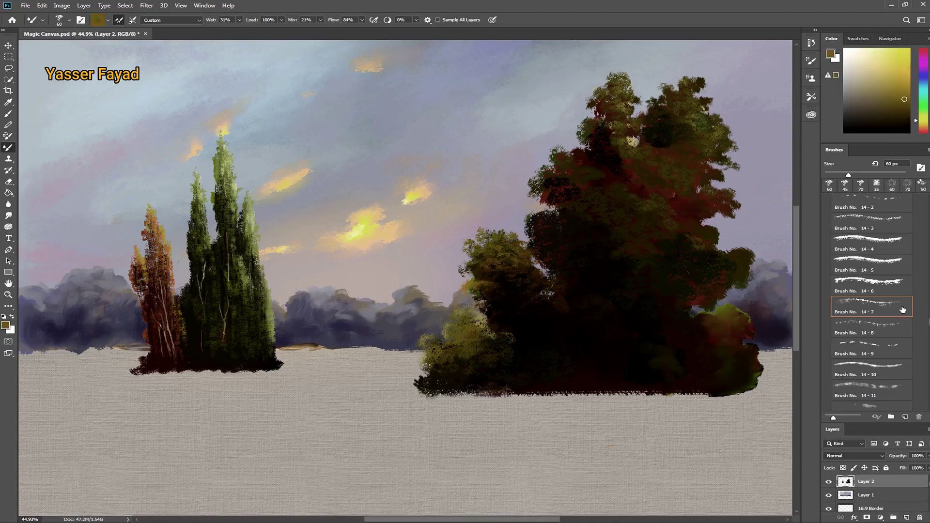
With a broader bristle brush, paint olive along the tree's right edge and lower-right foliage.
click(896, 286)
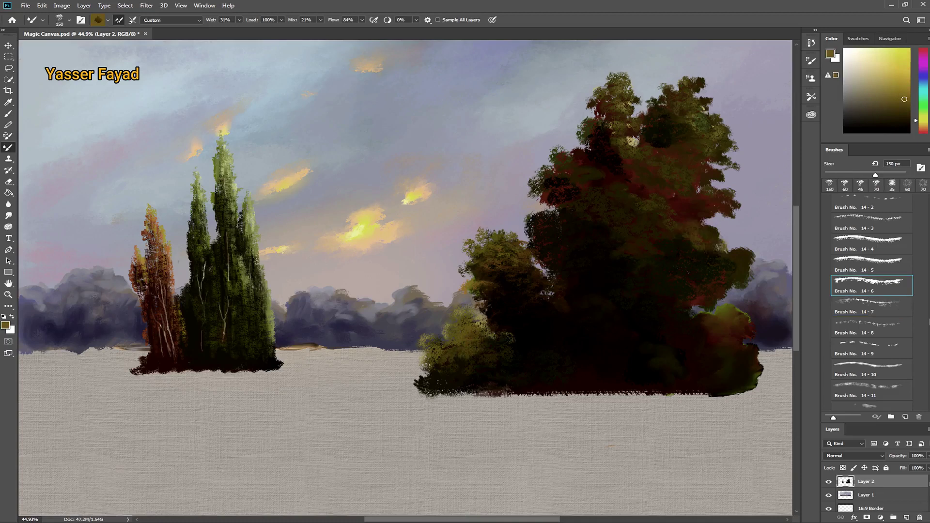
mouse_move(736, 244)
mouse_down()
mouse_move(737, 259)
mouse_move(721, 255)
mouse_move(712, 264)
mouse_up()
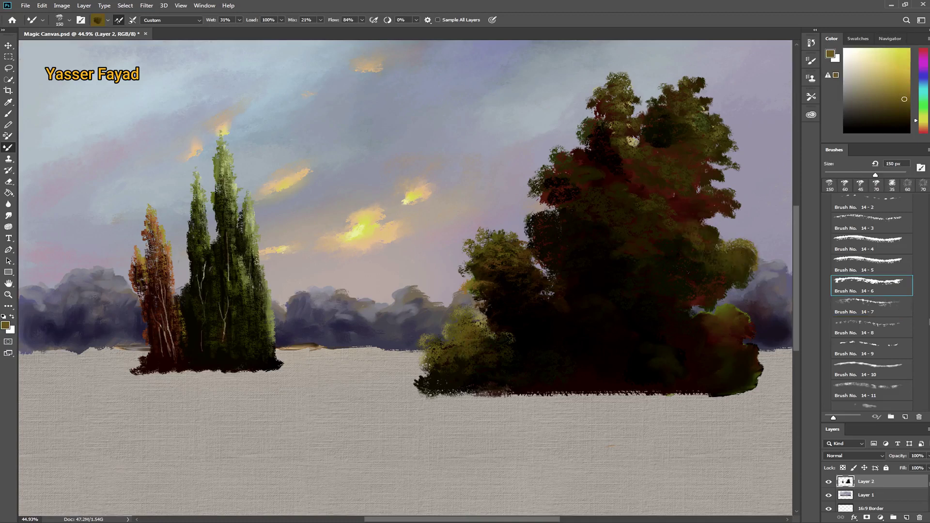
key(bracketleft)
key(bracketleft)
key(bracketleft)
click(656, 213)
drag(638, 198, 624, 189)
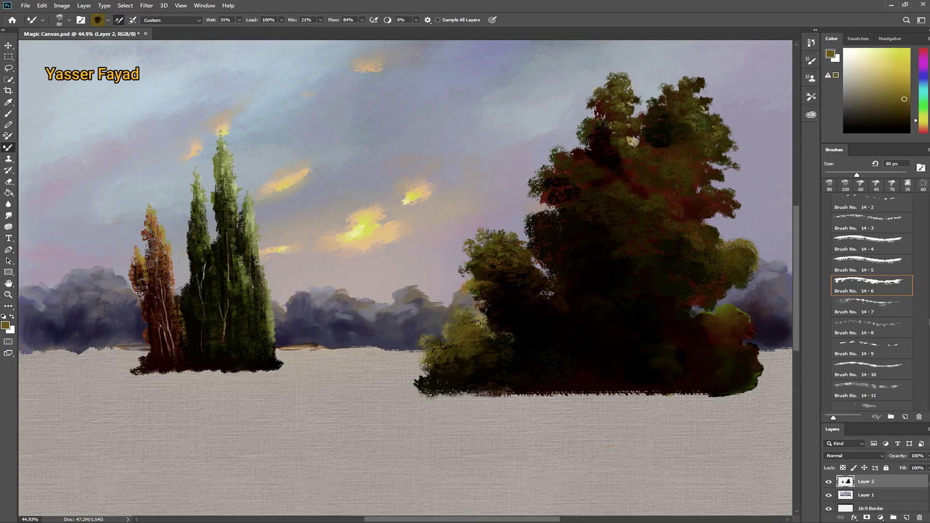
mouse_move(671, 344)
mouse_down()
mouse_move(680, 354)
mouse_move(670, 363)
mouse_move(689, 380)
mouse_move(668, 371)
mouse_up()
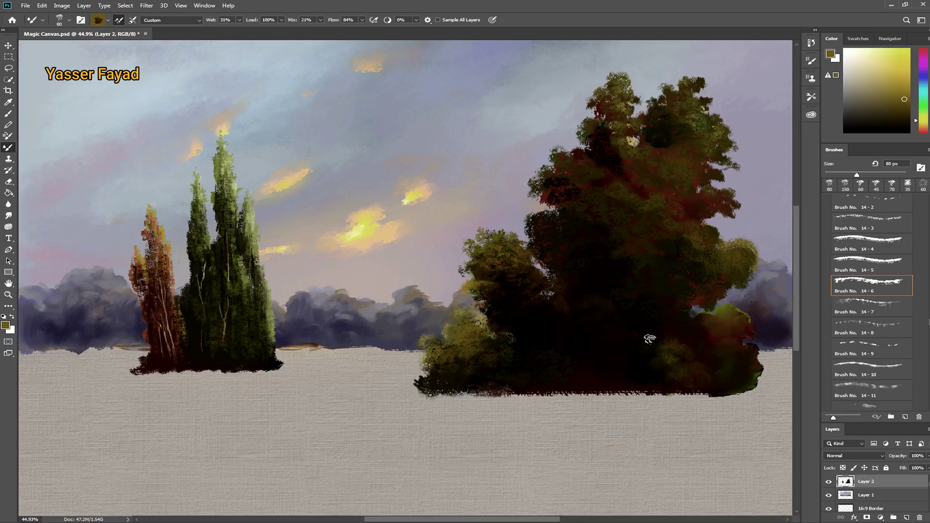
Darken the big tree's bottom edge with dark green and near-black strokes.
drag(915, 125, 915, 116)
click(905, 111)
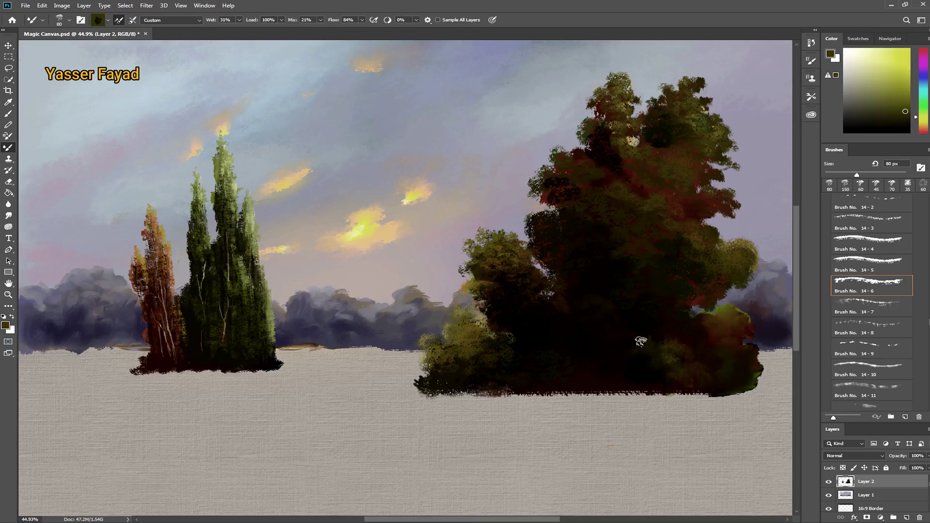
alt+click(653, 358)
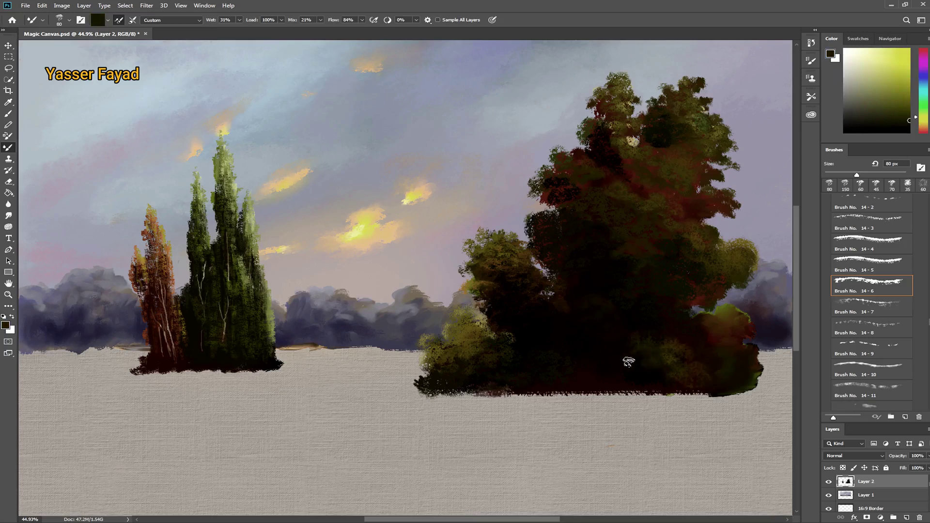
alt+click(656, 385)
drag(663, 390, 615, 395)
Choose a different bristle brush and rotate its tip angle to -50° in Brush Settings.
click(872, 382)
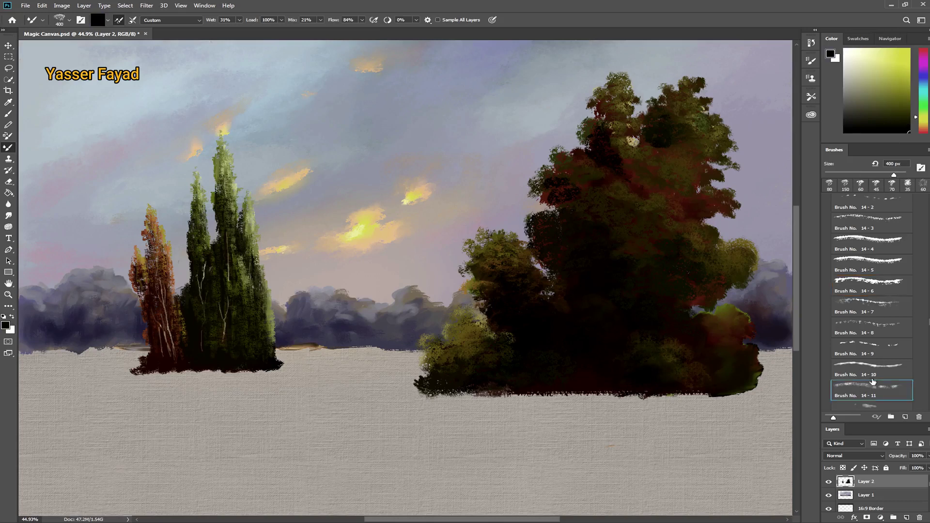
click(811, 60)
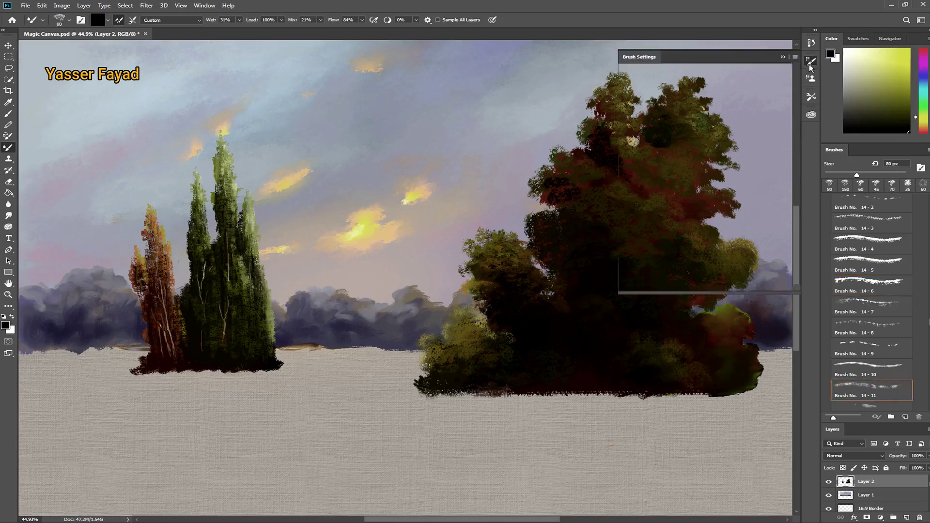
drag(784, 169, 782, 176)
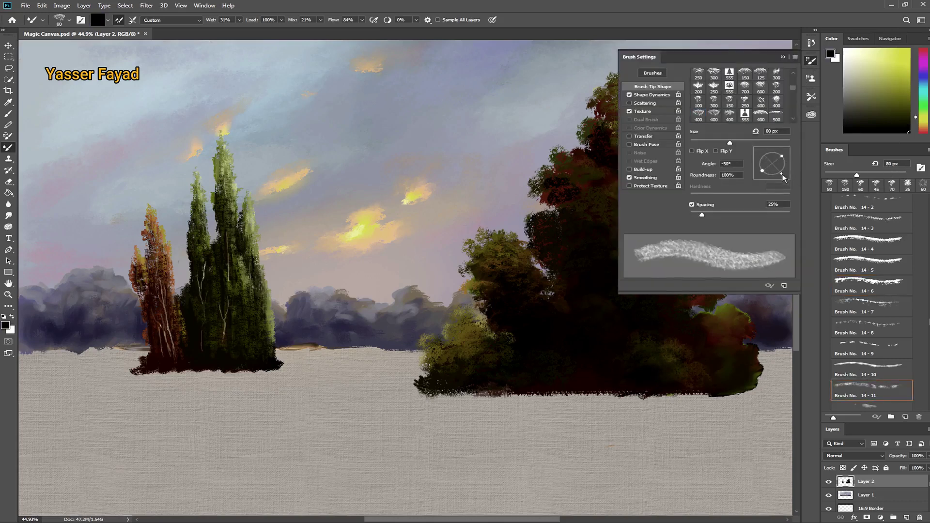
click(811, 60)
Sample dark green from the tree and set Wet to 0% with lower Mix.
alt+click(654, 339)
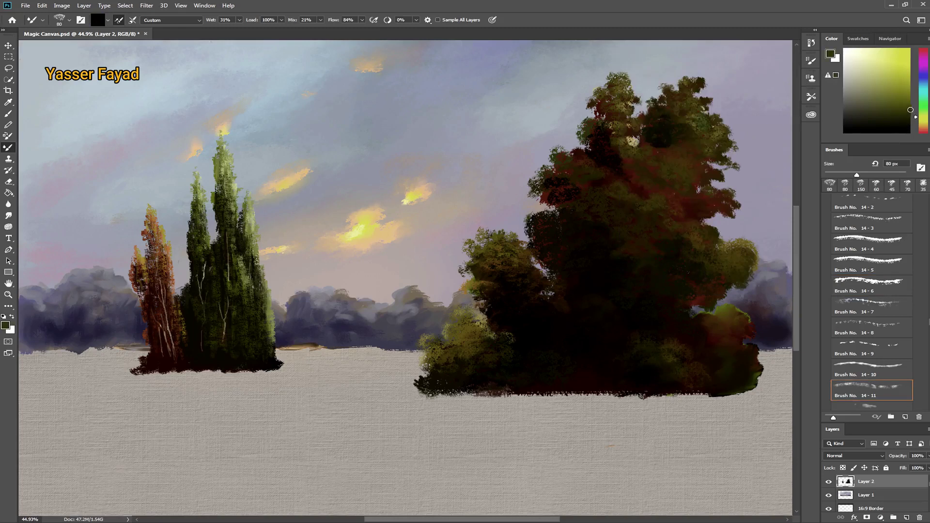
click(876, 164)
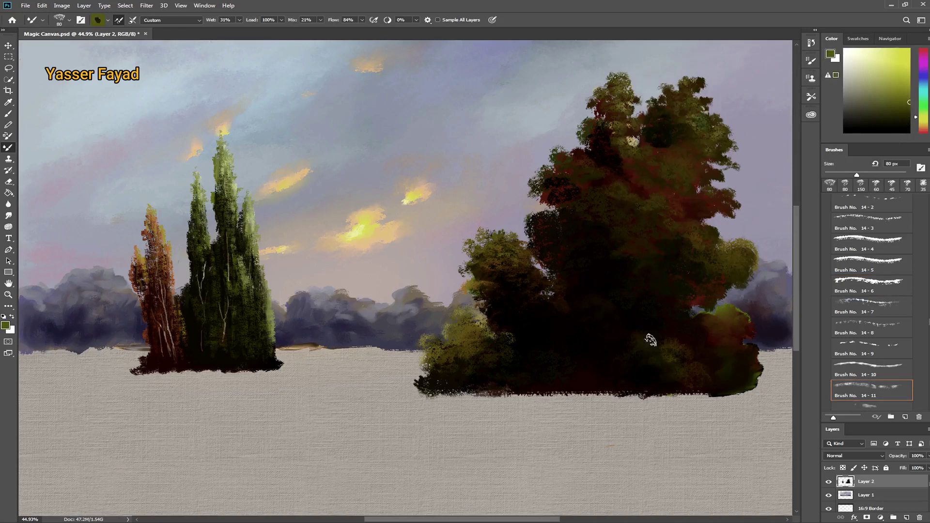
key(1)
key(8)
drag(289, 23, 283, 23)
drag(210, 23, 196, 23)
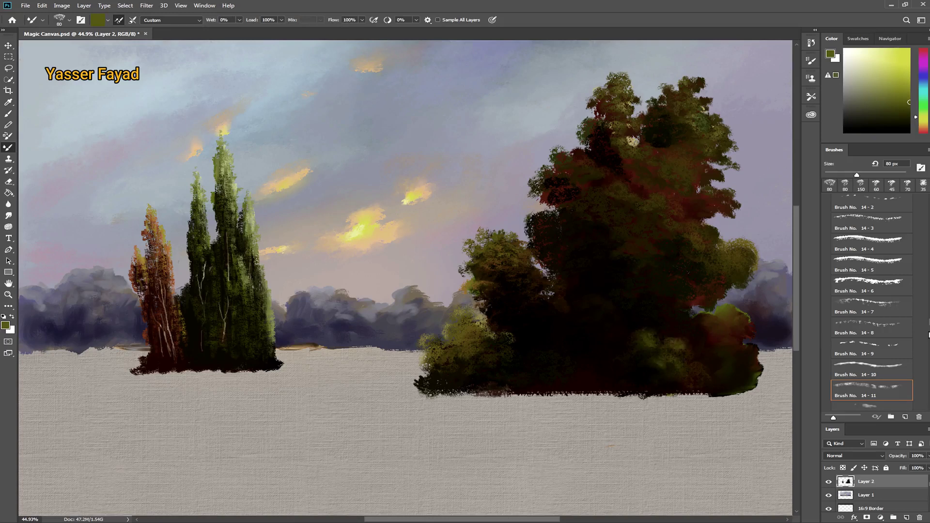
scroll(871, 302, down, 4)
With a 125 px bristle brush, paint near-black foliage along the tree's lower right and bottom.
scroll(872, 339, up, 1)
click(867, 370)
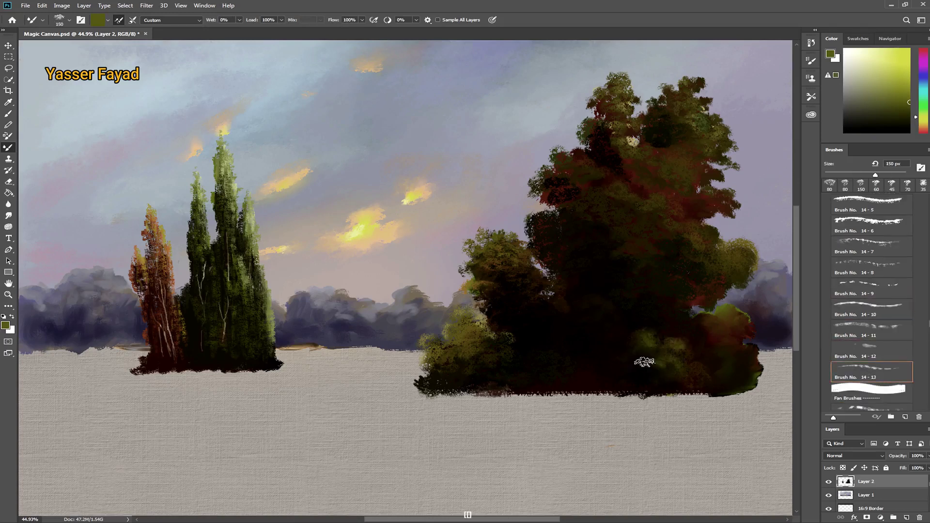
alt+click(748, 363)
mouse_move(748, 350)
mouse_down()
mouse_move(780, 373)
mouse_move(742, 382)
mouse_move(756, 395)
mouse_up()
mouse_move(737, 332)
mouse_down()
mouse_move(717, 305)
mouse_move(725, 343)
mouse_move(764, 326)
mouse_move(775, 360)
mouse_move(722, 342)
mouse_move(742, 377)
mouse_up()
Enlarge the brush to 250 px and add lighter green foliage at the tree's lower right.
alt+click(750, 304)
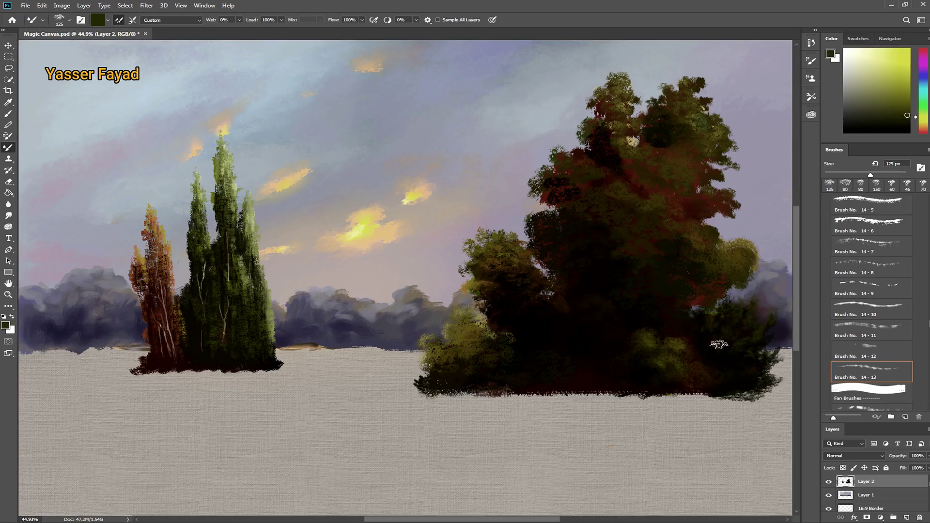
click(894, 130)
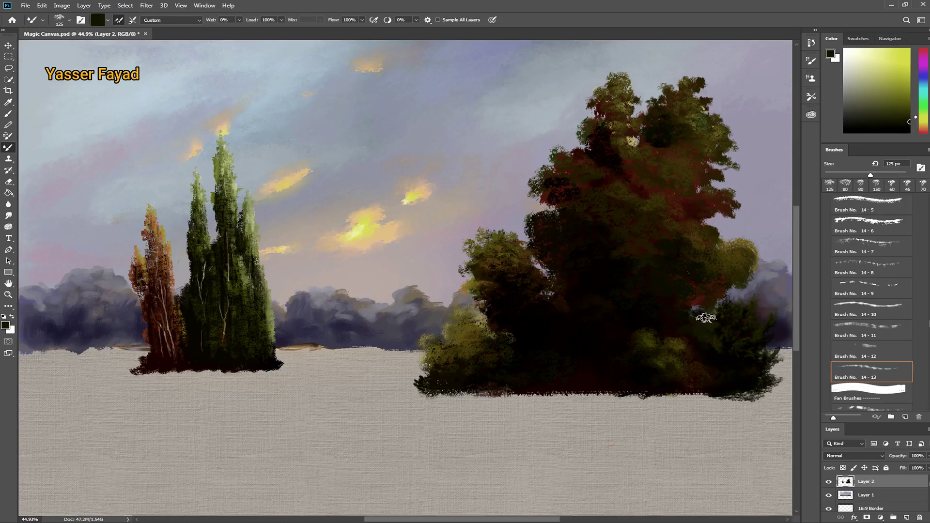
drag(908, 124, 908, 129)
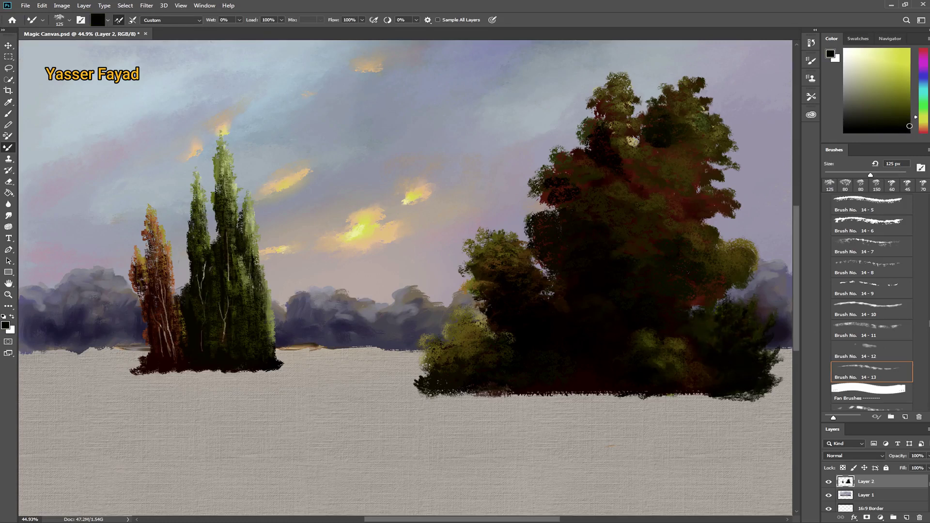
click(908, 118)
click(899, 110)
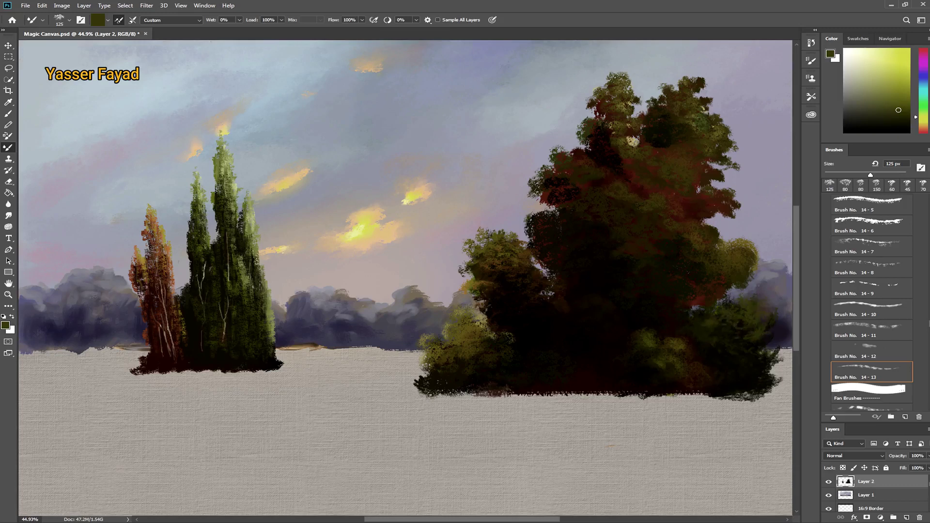
key(bracketright)
key(bracketright)
key(bracketright)
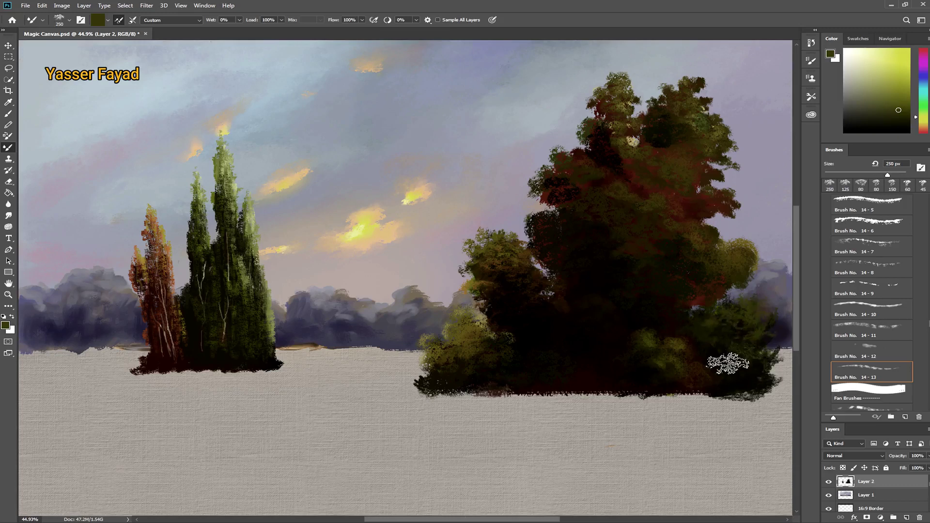
click(878, 100)
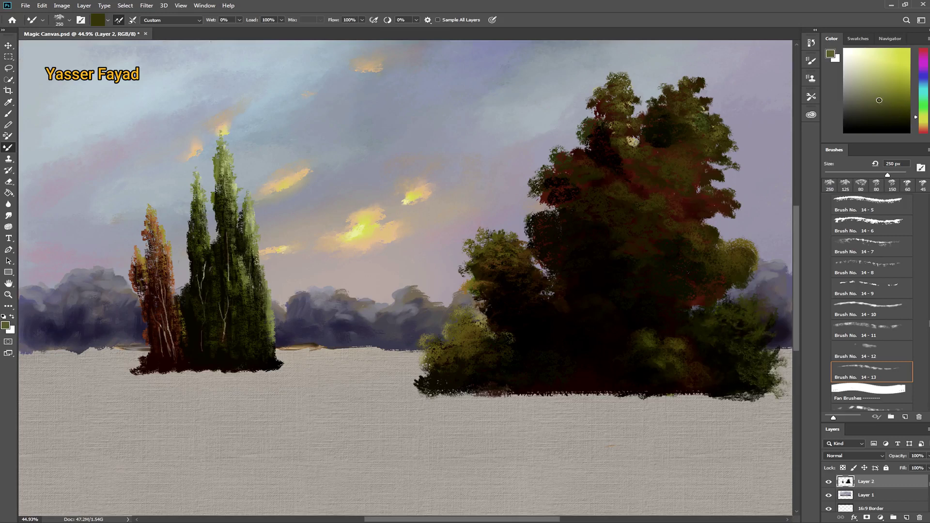
drag(755, 339, 716, 326)
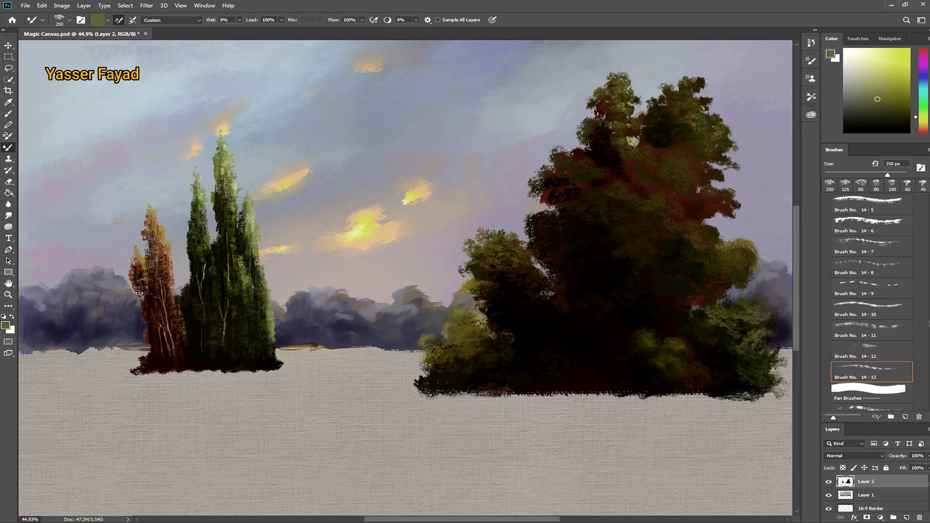
Switch to a 100 px brush and dab lighter green highlights onto the big tree.
key(comma)
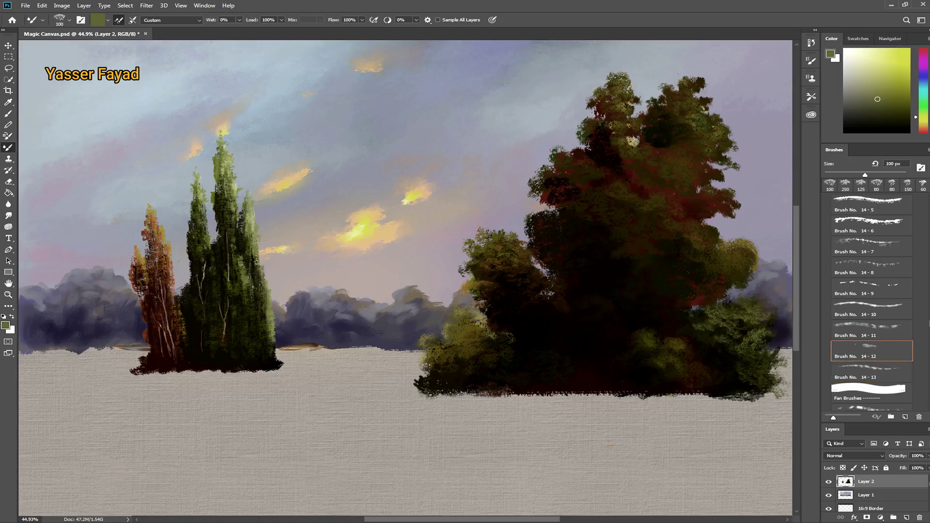
alt+click(686, 96)
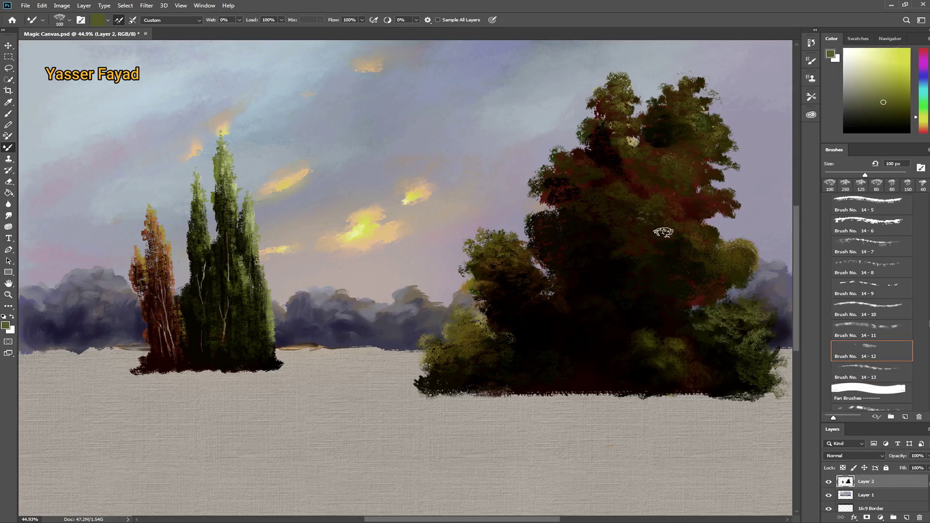
click(651, 198)
click(672, 209)
Select leafy brush 14-4 and raise its spacing to 64% in Brush Settings.
scroll(899, 377, up, 5)
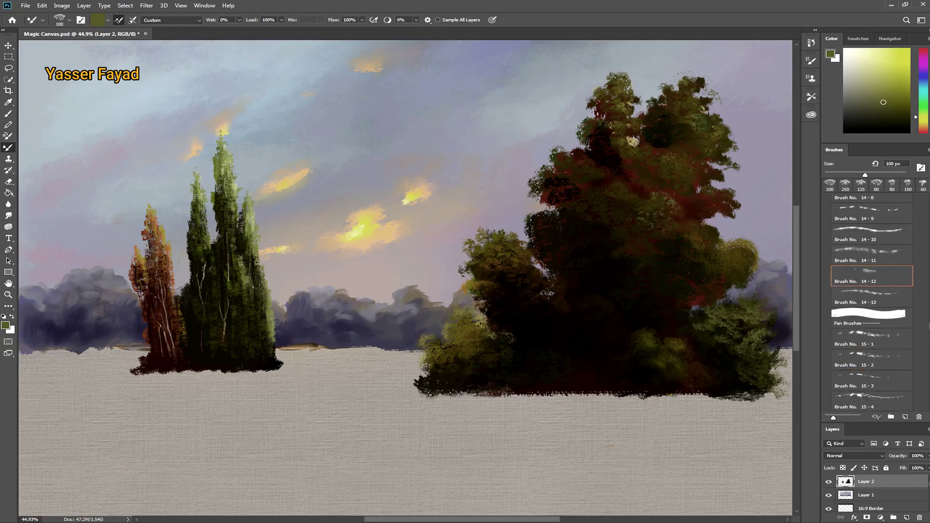
click(867, 299)
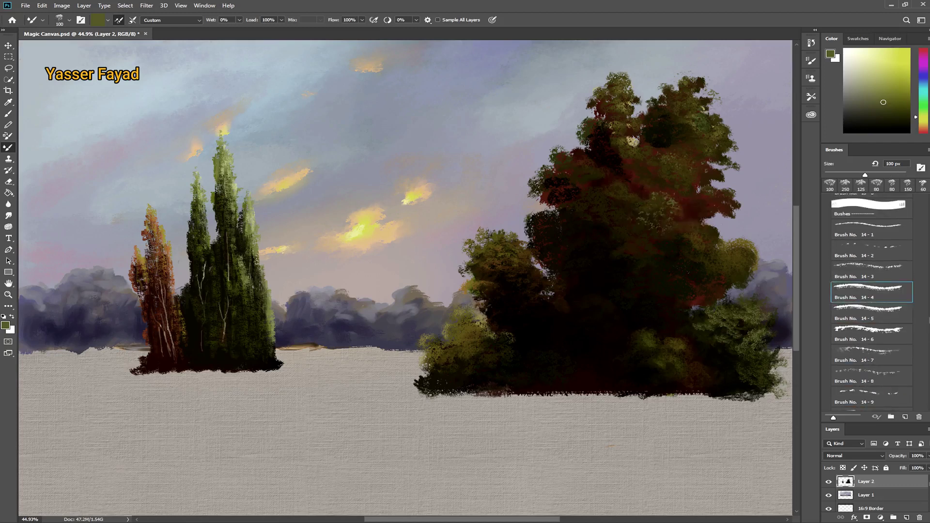
click(811, 60)
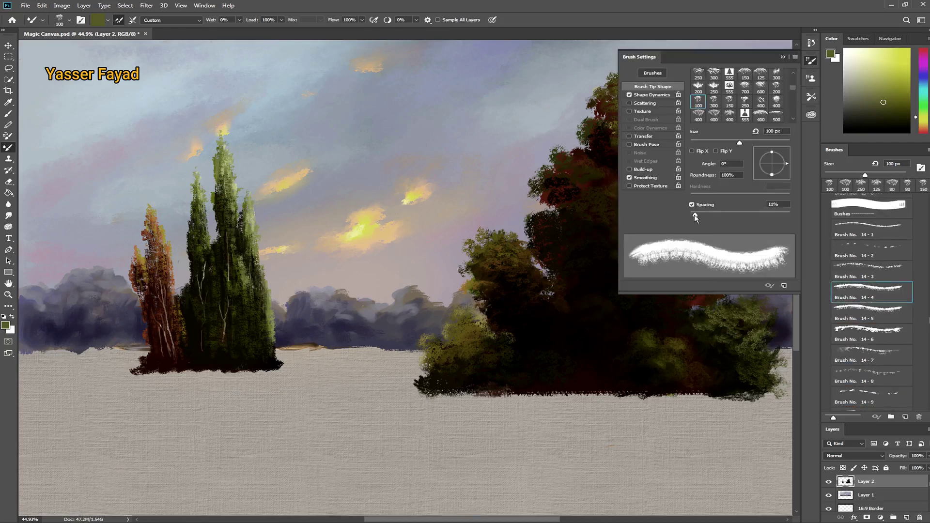
drag(695, 215, 710, 216)
click(811, 60)
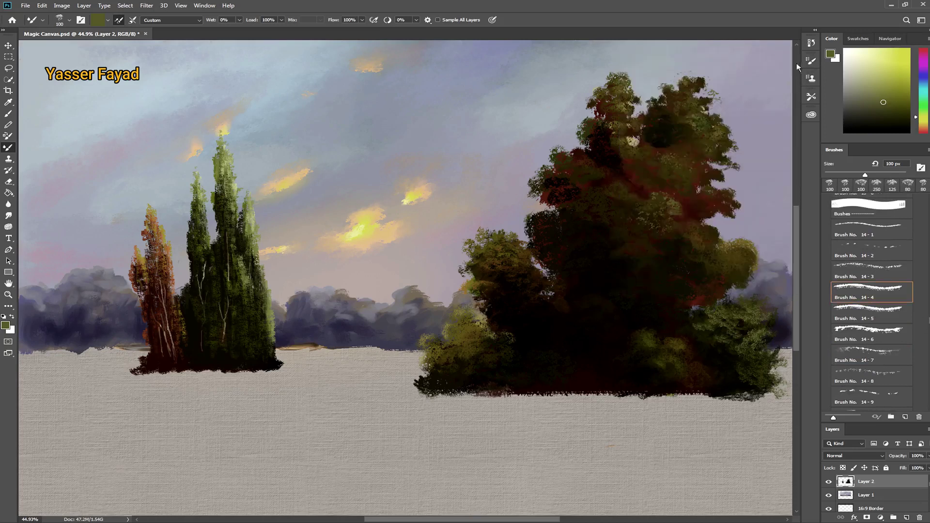
click(811, 60)
drag(713, 216, 721, 216)
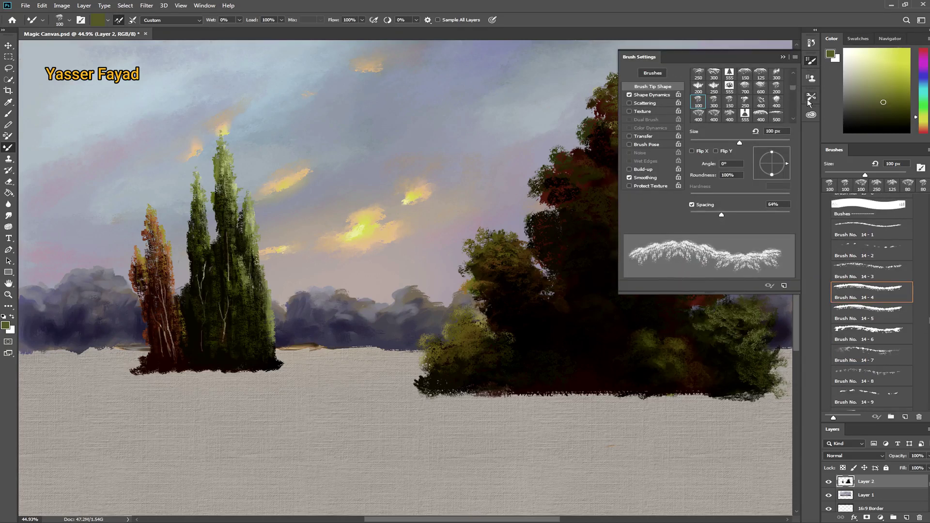
click(811, 61)
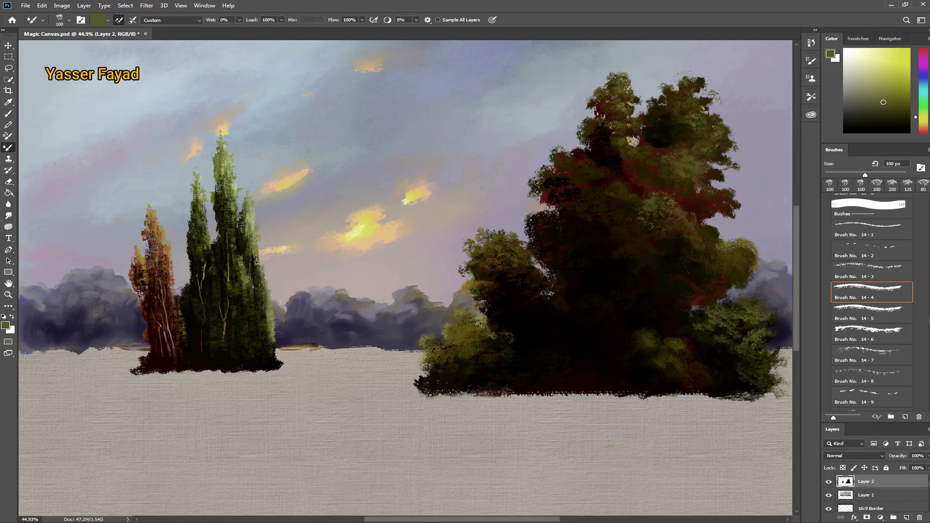
Paint black and dark reddish shadow strokes into the big tree's upper foliage.
click(908, 133)
drag(675, 186, 719, 205)
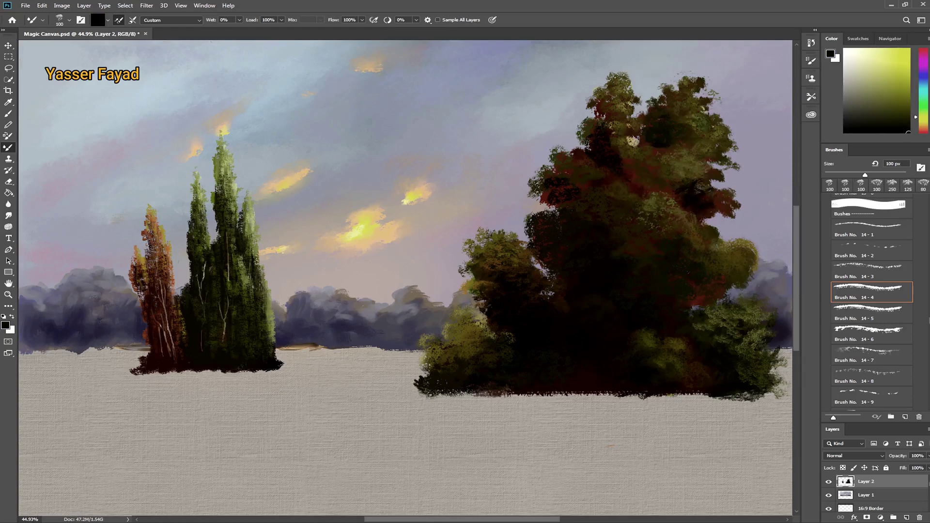
click(922, 134)
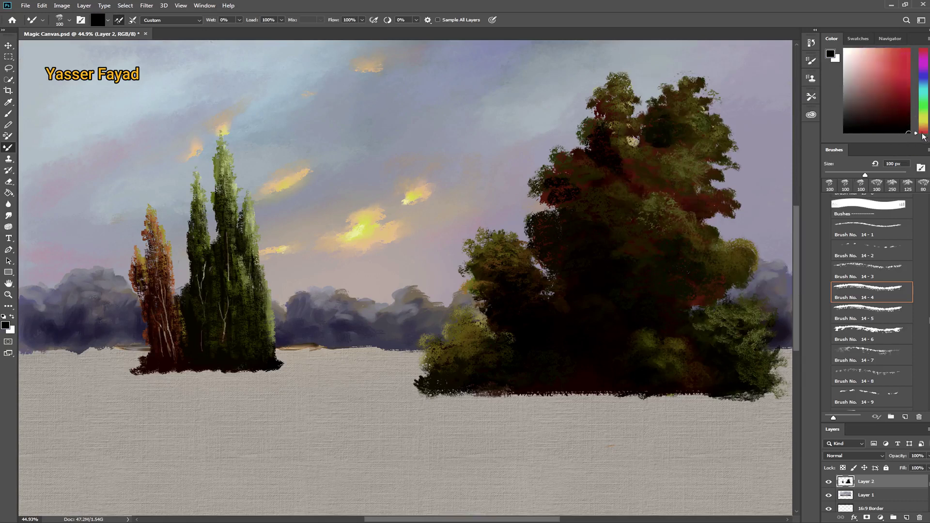
mouse_move(692, 196)
mouse_down()
mouse_move(714, 208)
mouse_move(699, 189)
mouse_move(709, 220)
mouse_up()
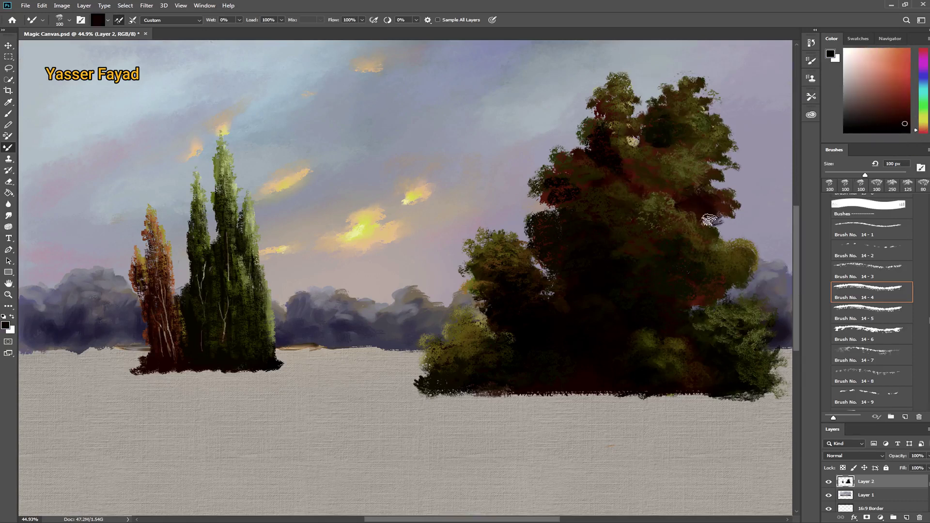
mouse_move(651, 187)
mouse_down()
mouse_move(625, 165)
mouse_move(694, 137)
mouse_up()
drag(683, 191, 697, 178)
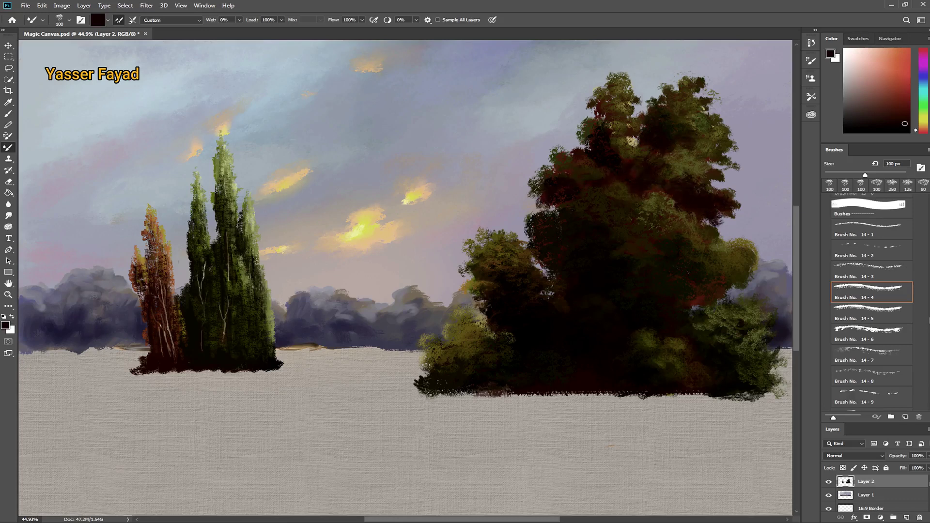
Paint olive-green leaves on the treetop and raise Wet to 18% and Mix to 19%.
drag(923, 130, 923, 121)
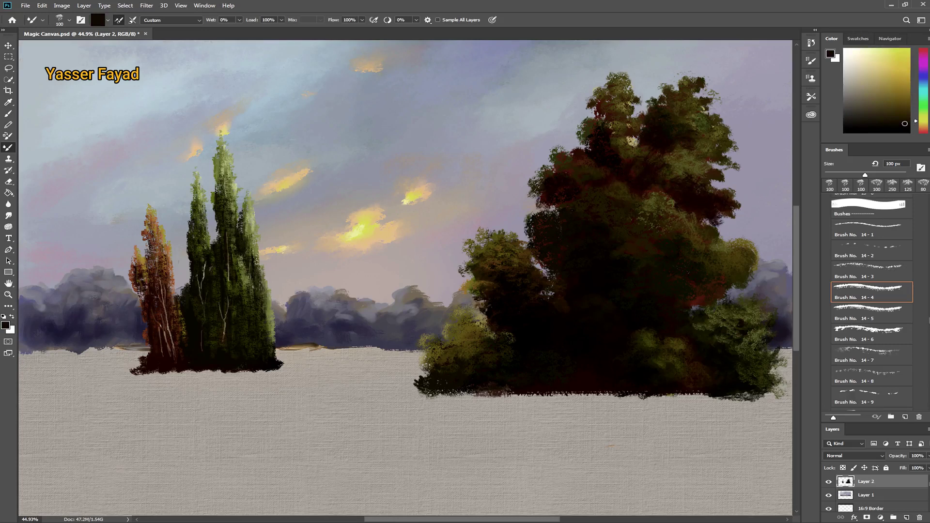
alt+click(717, 192)
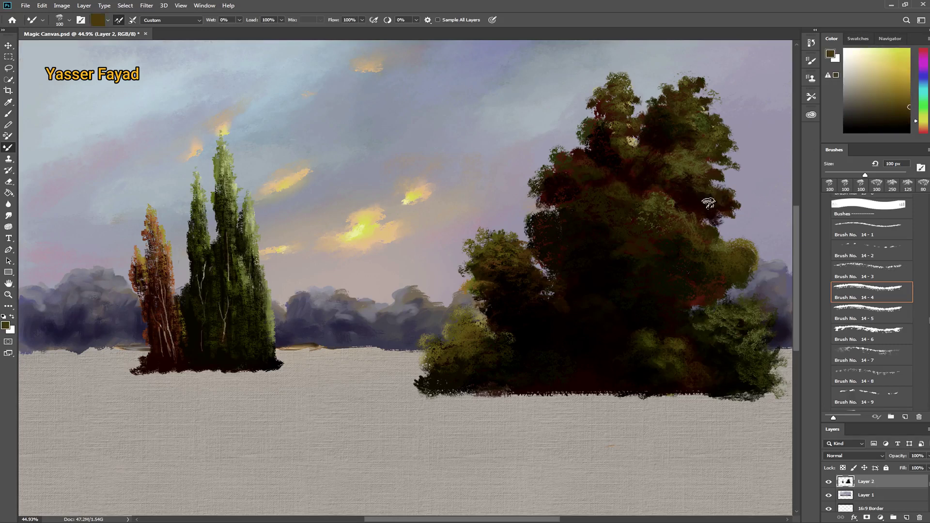
drag(925, 128, 925, 124)
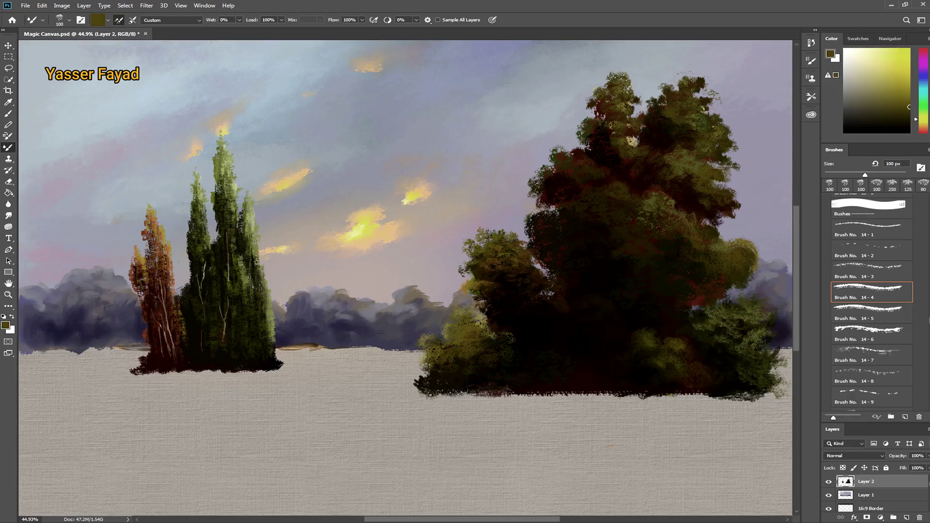
drag(658, 115, 682, 135)
drag(211, 20, 222, 20)
drag(293, 20, 304, 20)
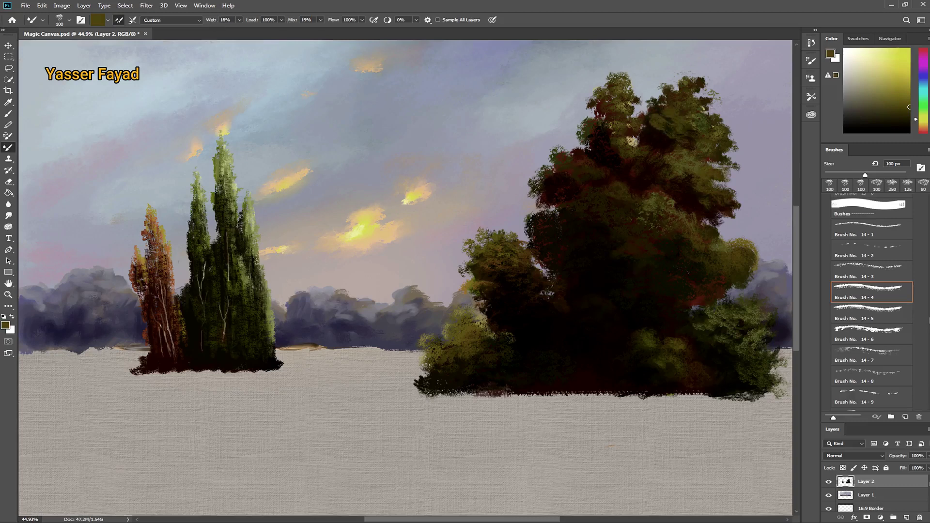
Add dark treetop strokes, olive foliage over the sky at the upper-left, and dabs along the bush.
alt+click(659, 131)
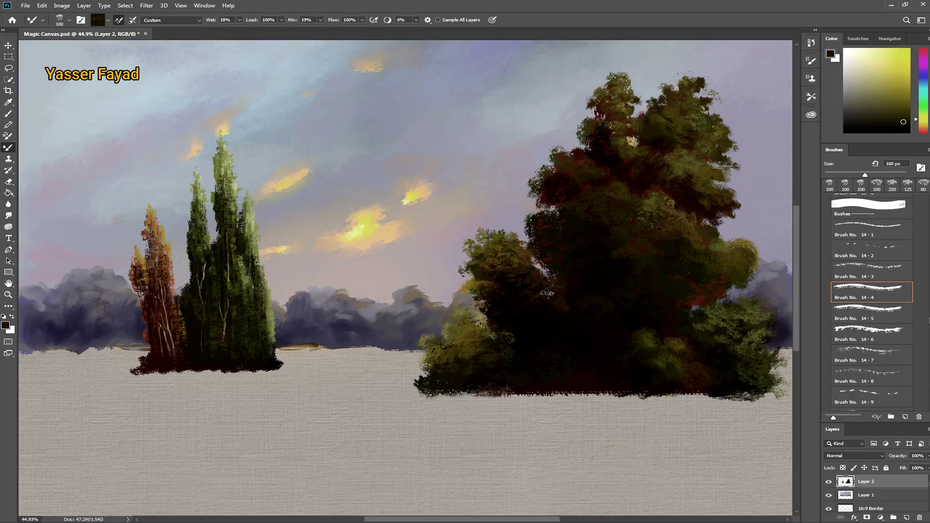
drag(654, 119, 642, 102)
alt+click(588, 129)
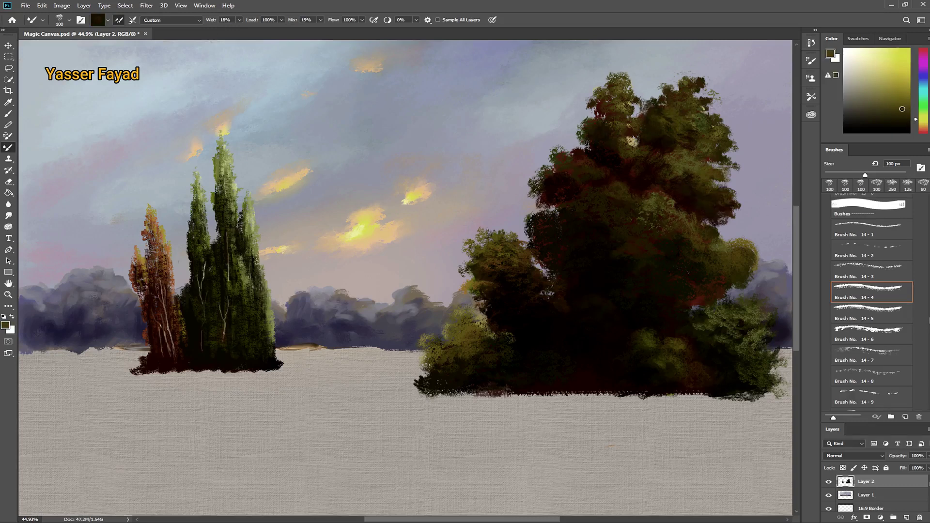
drag(586, 116, 567, 140)
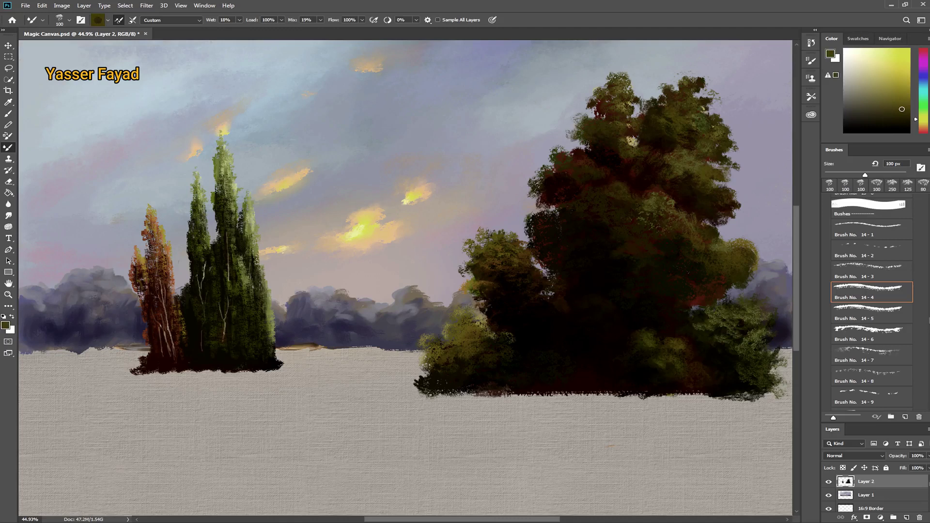
alt+click(594, 117)
alt+click(595, 115)
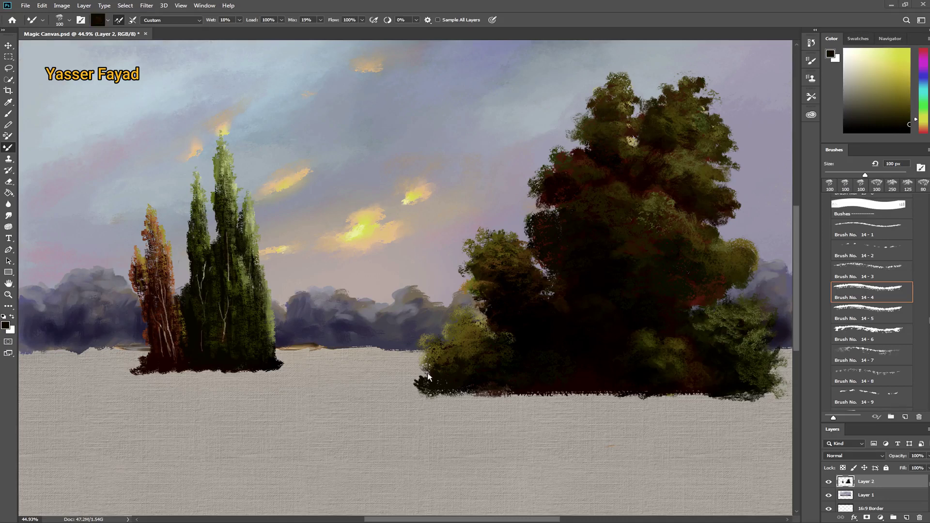
mouse_move(427, 377)
mouse_down()
mouse_move(423, 359)
mouse_move(448, 344)
mouse_move(467, 353)
mouse_up()
Mix a dark olive paint colour in the Color panel.
click(909, 132)
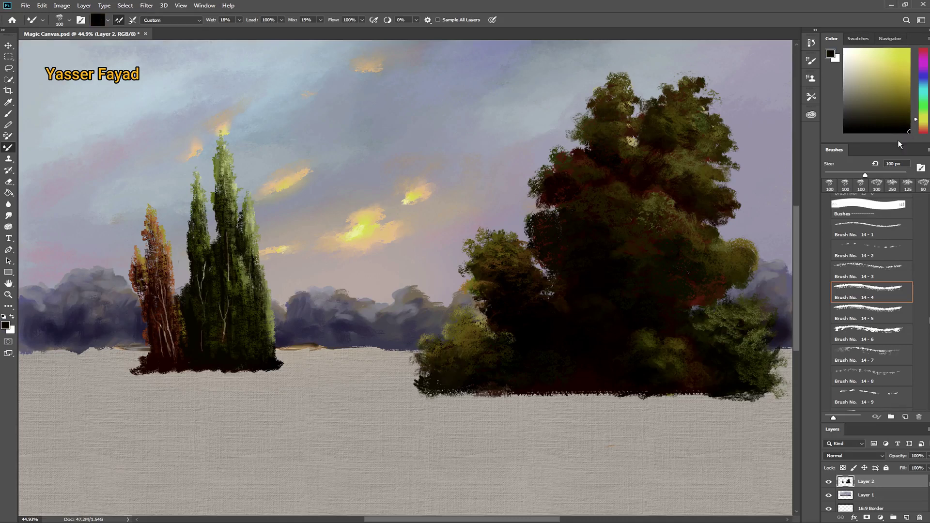
click(910, 120)
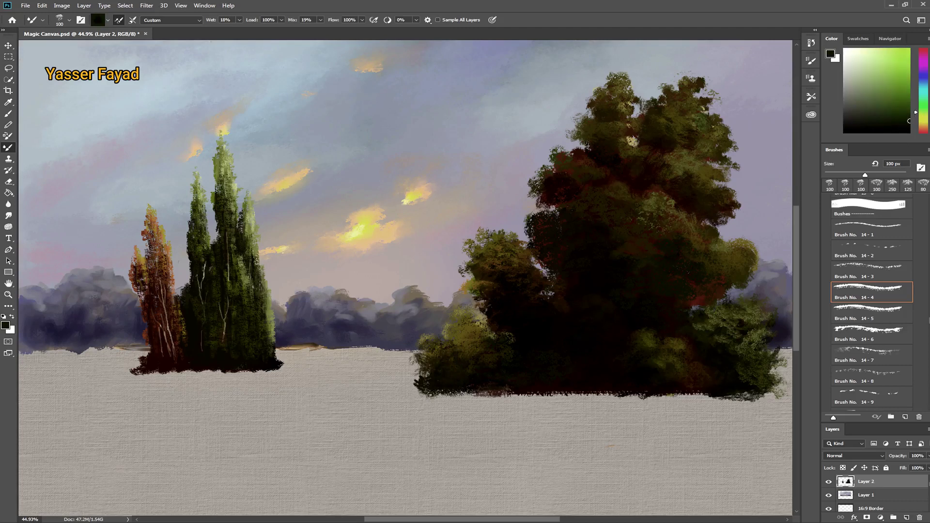
drag(923, 114, 925, 121)
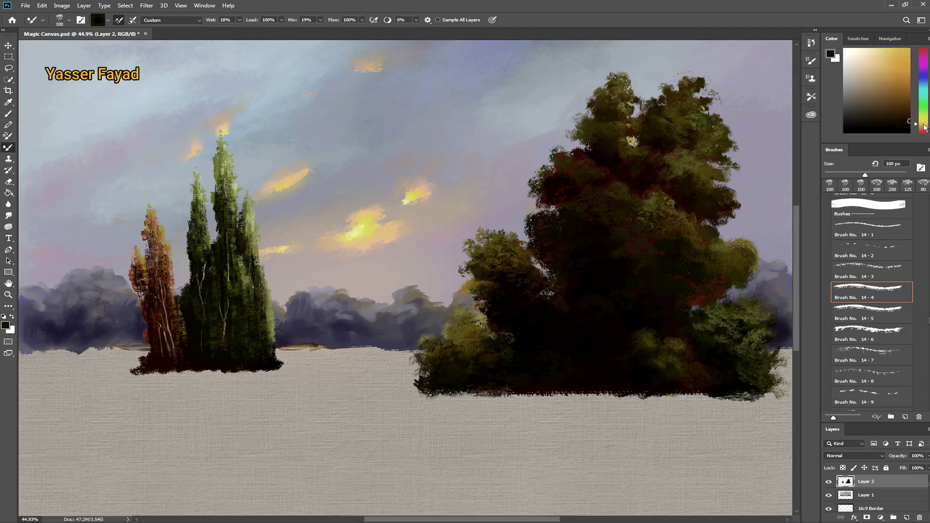
click(906, 113)
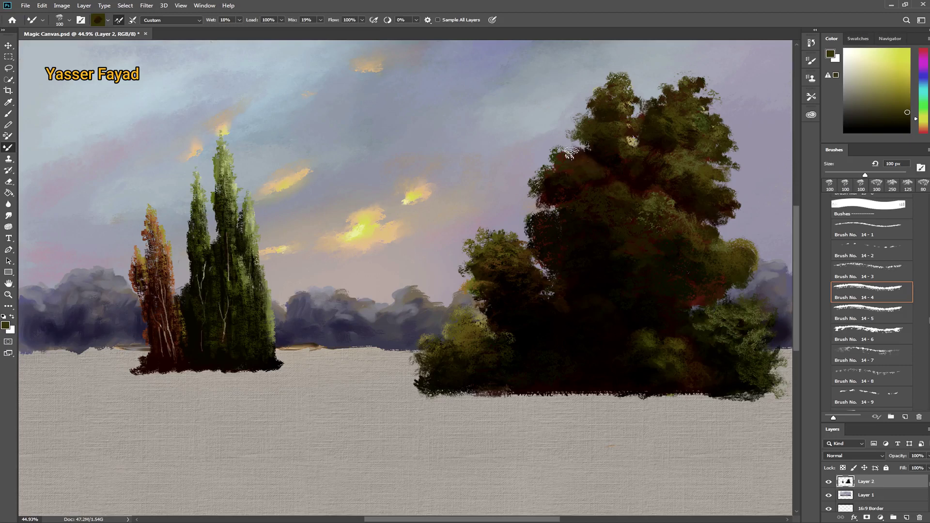
alt+click(599, 162)
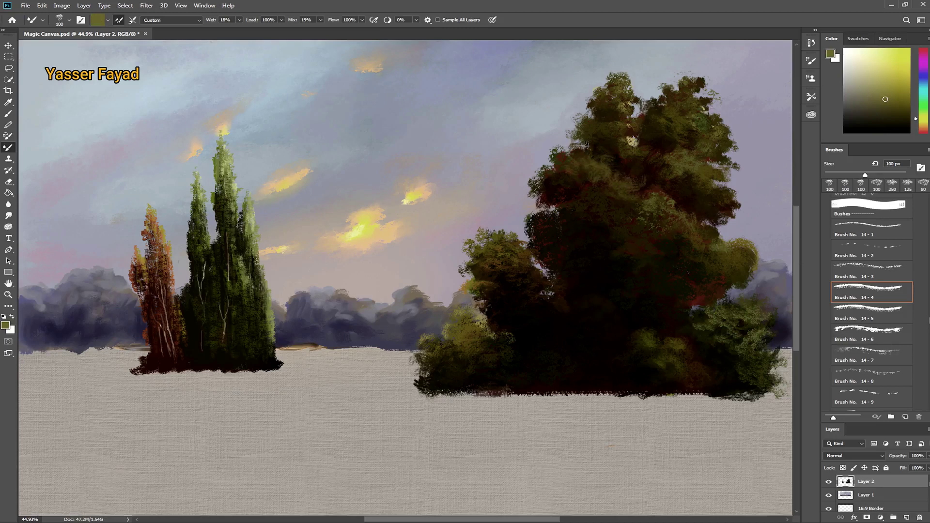
With a broad textured brush, paint dark brown ground below the big tree and lower foreground.
scroll(871, 300, down, 3)
scroll(872, 300, down, 4)
scroll(872, 301, down, 3)
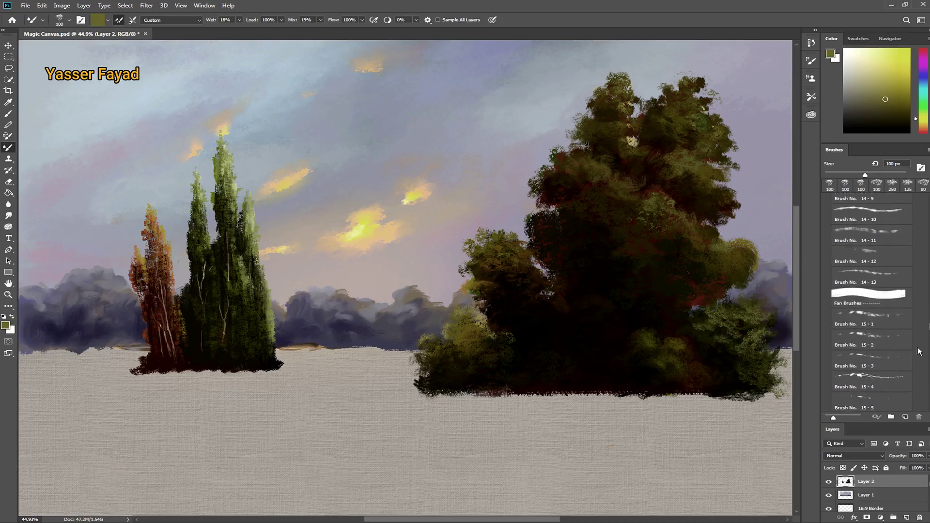
click(866, 380)
alt+click(702, 395)
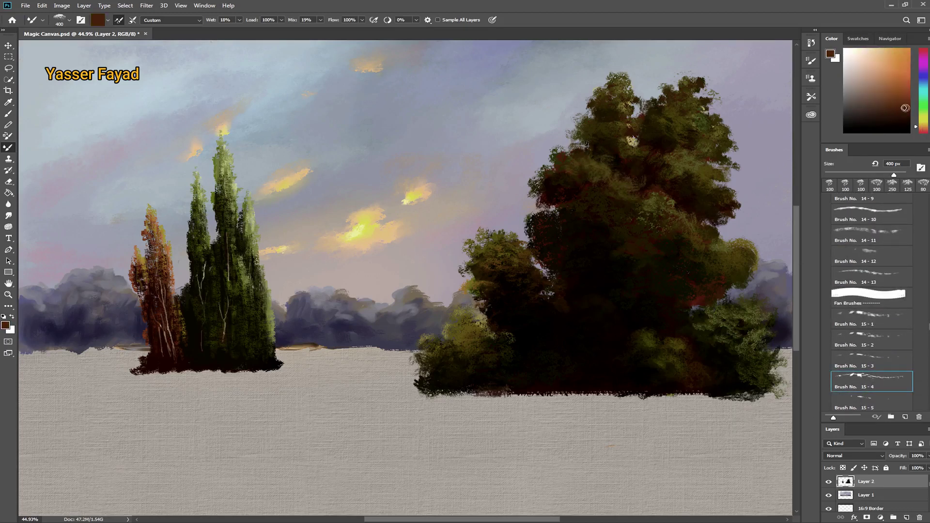
mouse_move(729, 422)
mouse_down()
mouse_move(48, 395)
mouse_move(611, 423)
mouse_up()
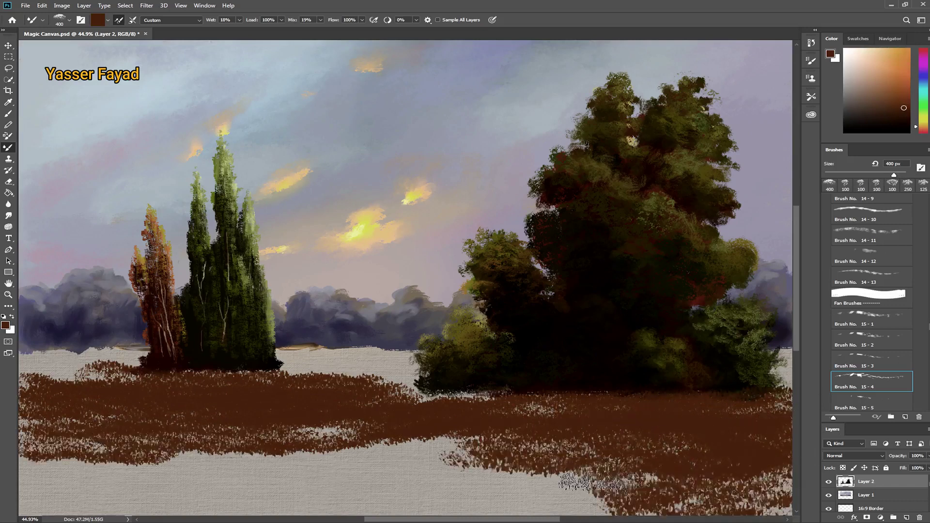
mouse_move(611, 423)
mouse_down()
mouse_move(554, 489)
mouse_move(755, 472)
mouse_up()
With fan brush 15-1 at 200 px, stroke lighter brown along the ground under the trees.
click(889, 100)
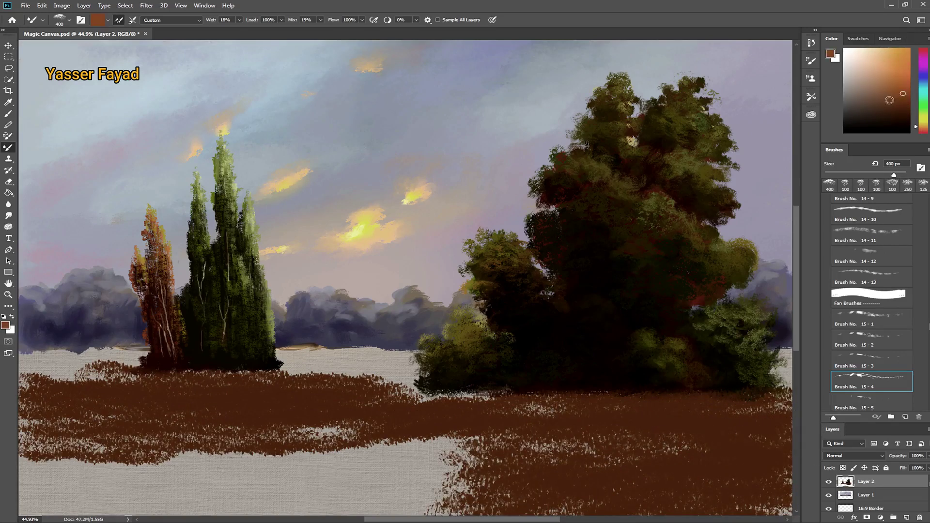
click(870, 319)
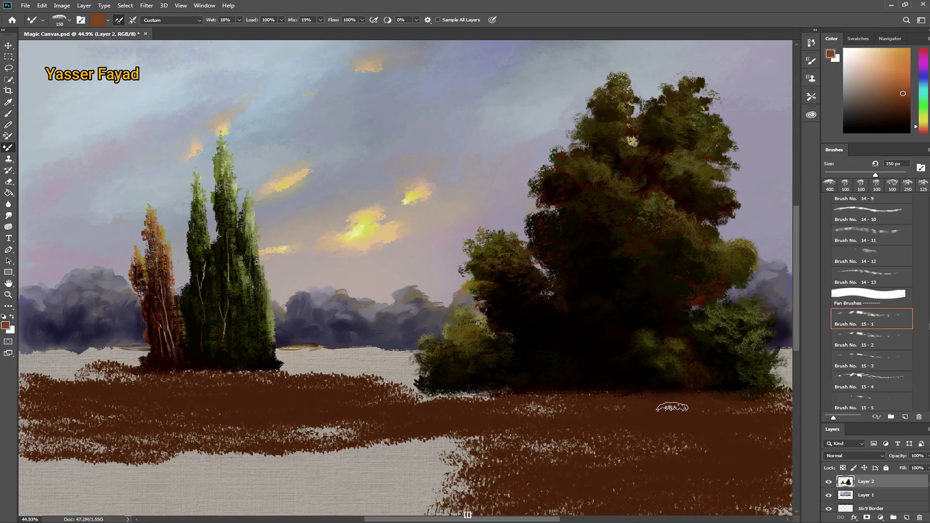
key(bracketleft)
key(bracketleft)
drag(634, 405, 662, 402)
drag(479, 400, 789, 409)
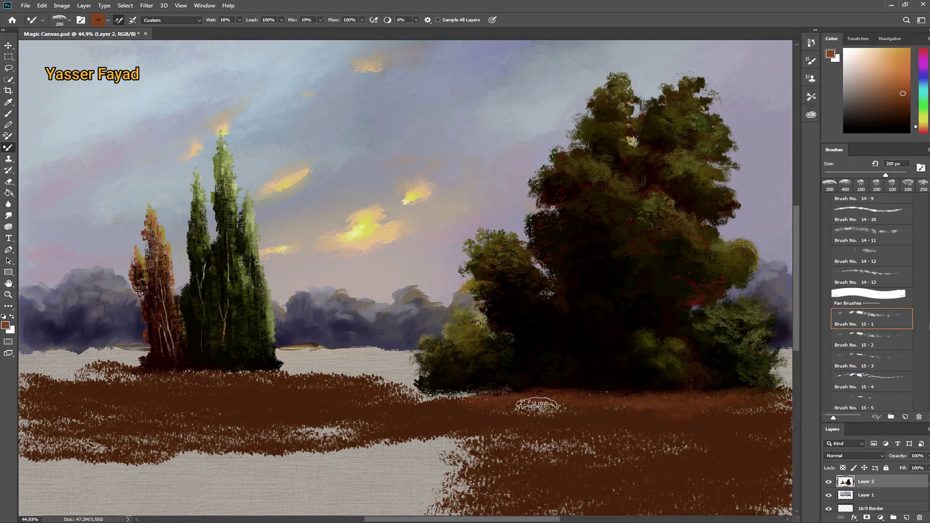
mouse_move(474, 397)
mouse_down()
mouse_move(383, 404)
mouse_move(63, 377)
mouse_move(24, 383)
mouse_up()
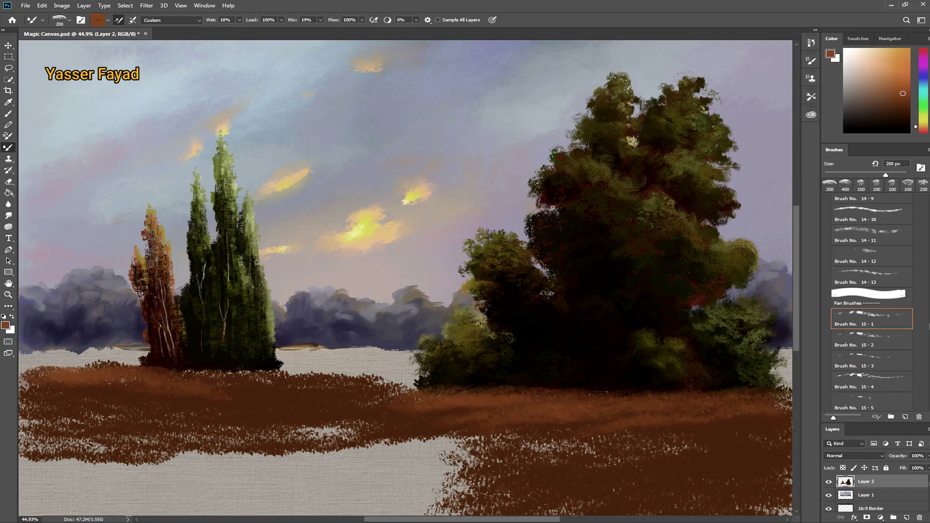
mouse_move(204, 370)
mouse_down()
mouse_move(310, 380)
mouse_move(121, 404)
mouse_up()
drag(349, 387, 55, 395)
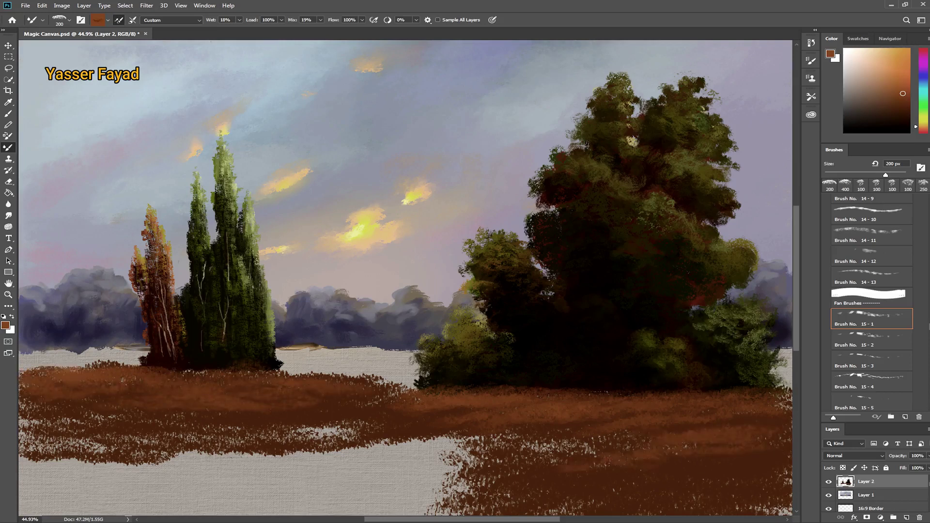
drag(919, 124, 918, 115)
Streak light ochre highlights across the central and right-hand brown field.
click(904, 76)
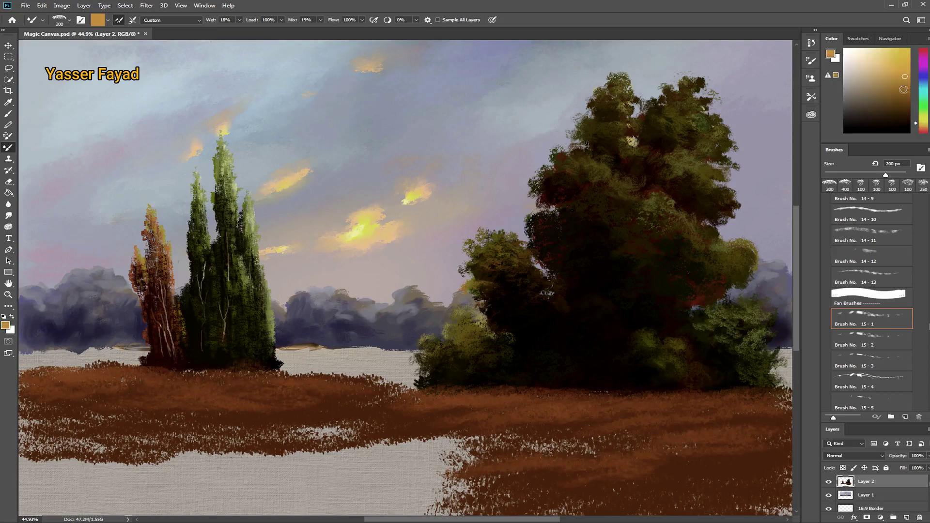
mouse_move(533, 390)
mouse_down()
mouse_move(473, 384)
mouse_move(557, 387)
mouse_up()
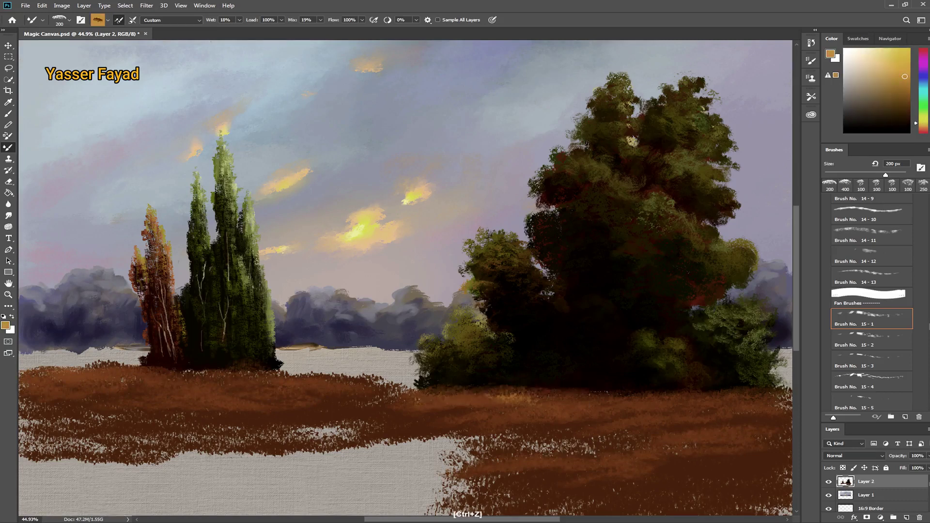
key(bracketleft)
key(bracketleft)
key(bracketleft)
mouse_move(530, 393)
mouse_down()
mouse_move(595, 389)
mouse_move(625, 405)
mouse_move(674, 397)
mouse_move(597, 407)
mouse_up()
mouse_move(717, 393)
mouse_down()
mouse_move(779, 392)
mouse_move(673, 393)
mouse_up()
mouse_move(731, 407)
mouse_down()
mouse_move(516, 420)
mouse_move(654, 406)
mouse_up()
mouse_move(513, 409)
mouse_down()
mouse_move(433, 417)
mouse_move(557, 409)
mouse_up()
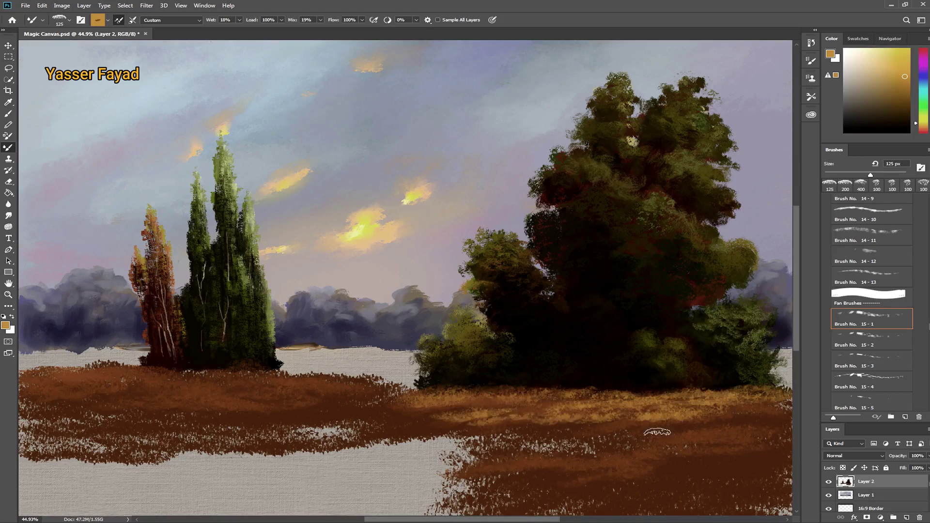
mouse_move(601, 437)
mouse_down()
mouse_move(484, 448)
mouse_move(758, 429)
mouse_up()
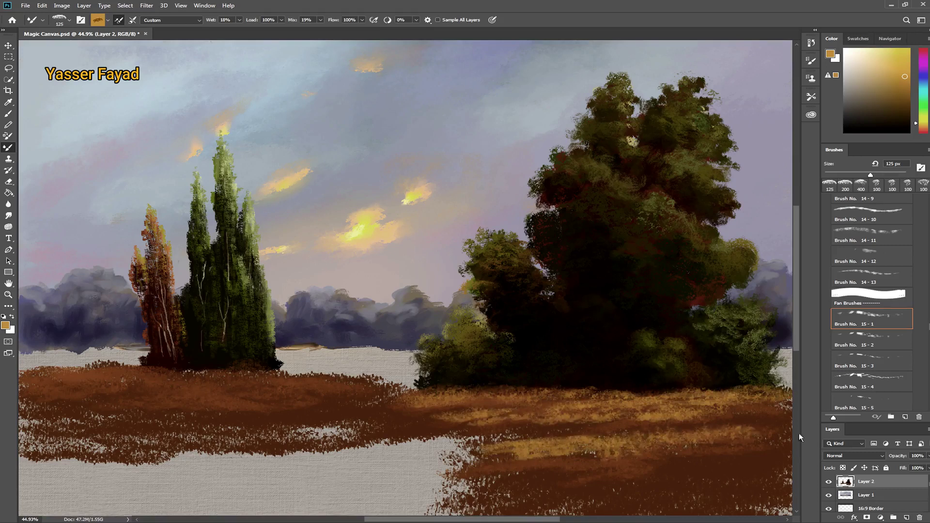
drag(489, 450, 436, 453)
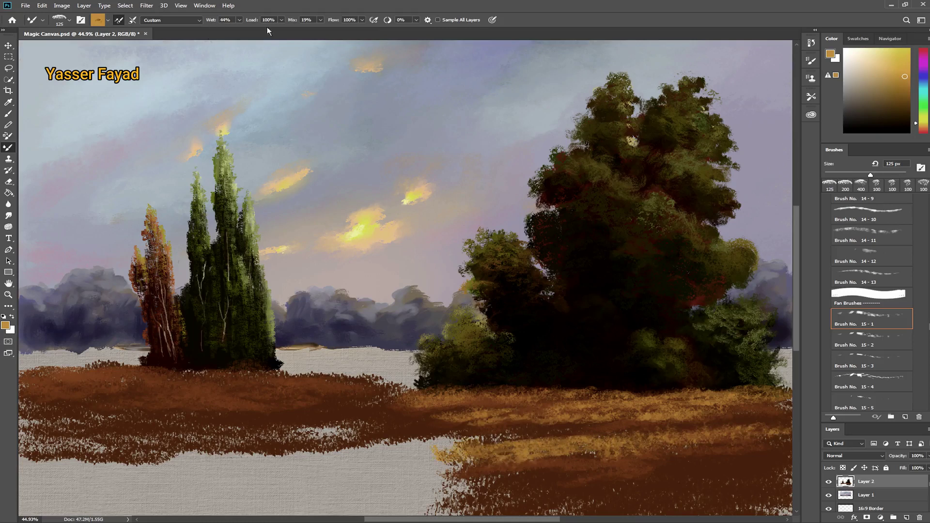
drag(557, 467, 740, 456)
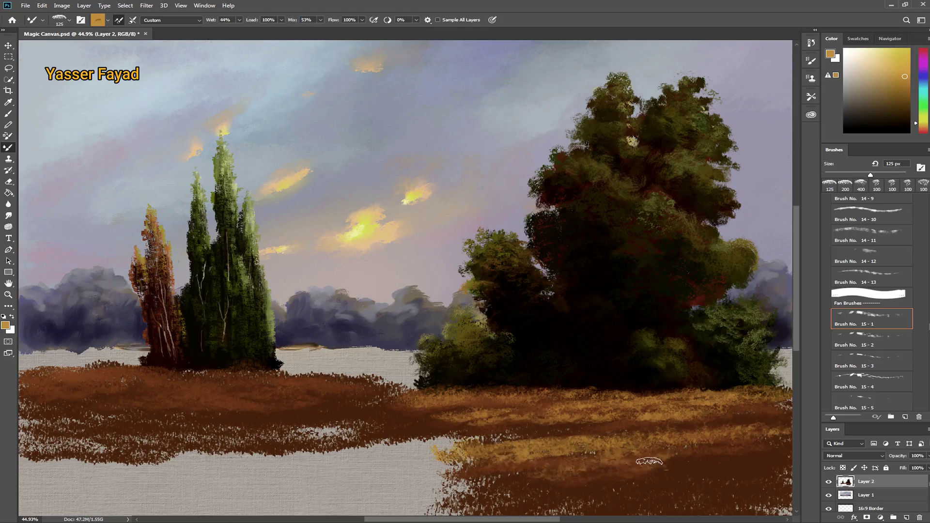
mouse_move(651, 478)
mouse_down()
mouse_move(782, 467)
mouse_move(593, 484)
mouse_up()
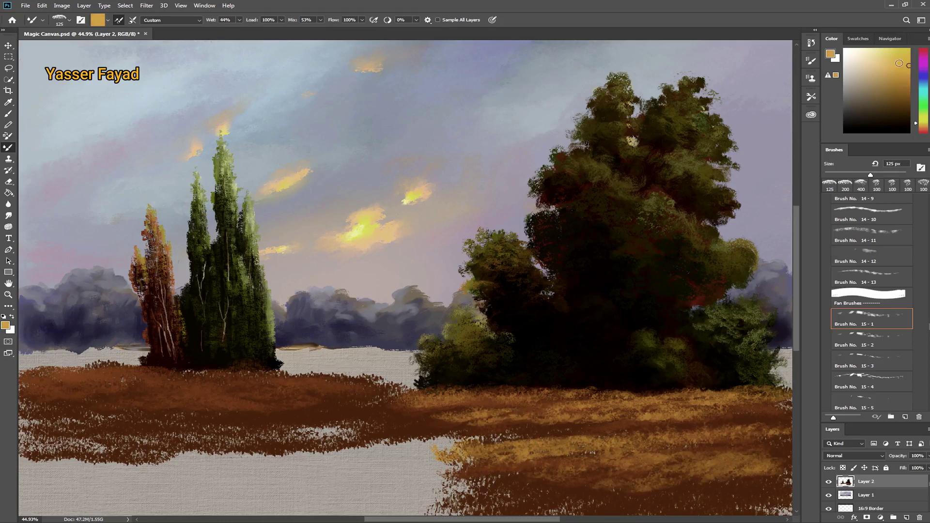
Brighten the left field with ochre and pale yellow strokes, and highlight near the tree's base.
drag(340, 385, 228, 371)
mouse_move(300, 388)
mouse_down()
mouse_move(383, 385)
mouse_move(252, 402)
mouse_move(160, 383)
mouse_move(267, 381)
mouse_move(169, 393)
mouse_up()
mouse_move(111, 396)
mouse_down()
mouse_move(184, 380)
mouse_move(232, 402)
mouse_up()
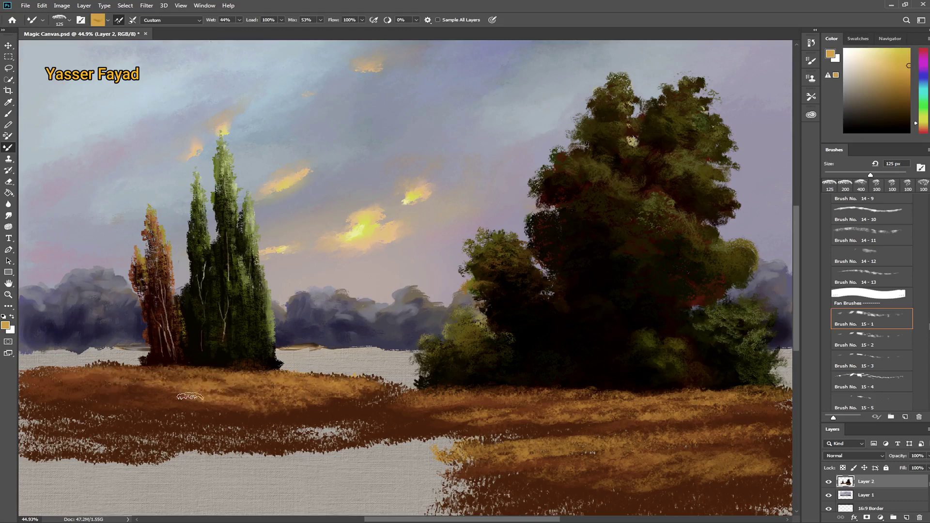
click(886, 51)
mouse_move(288, 380)
mouse_down()
mouse_move(370, 381)
mouse_move(249, 376)
mouse_up()
mouse_move(278, 390)
mouse_down()
mouse_move(318, 395)
mouse_move(352, 381)
mouse_up()
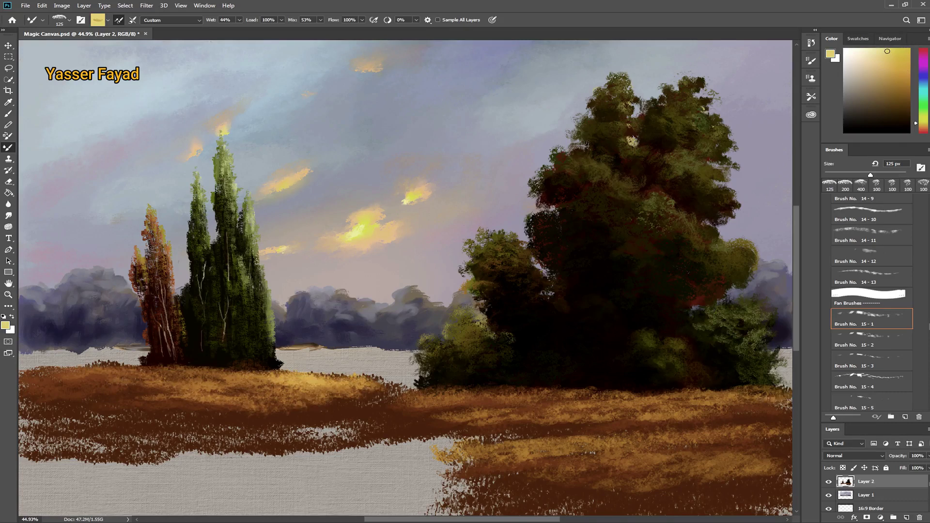
mouse_move(774, 395)
mouse_down()
mouse_move(651, 400)
mouse_move(678, 412)
mouse_move(603, 398)
mouse_up()
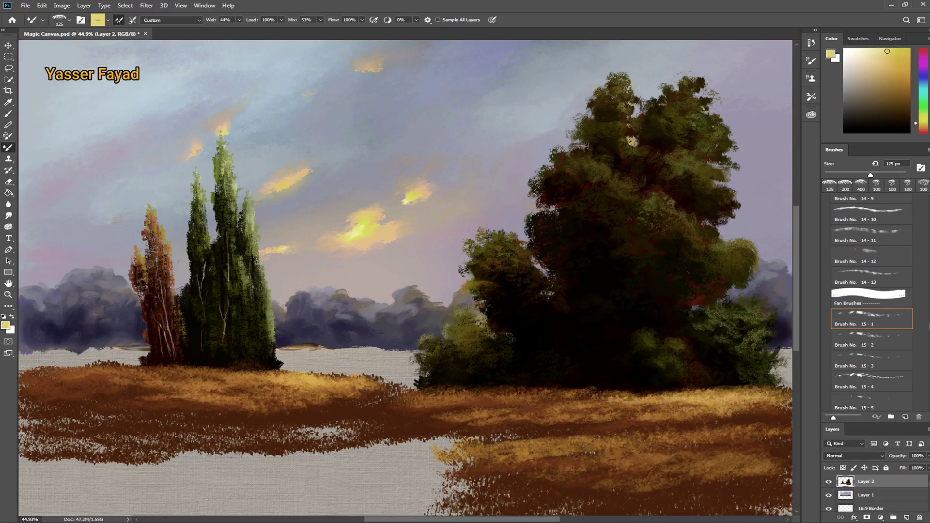
With a 400 px brush, cover the lower-left foreground's white specks in dark reddish brown.
click(867, 315)
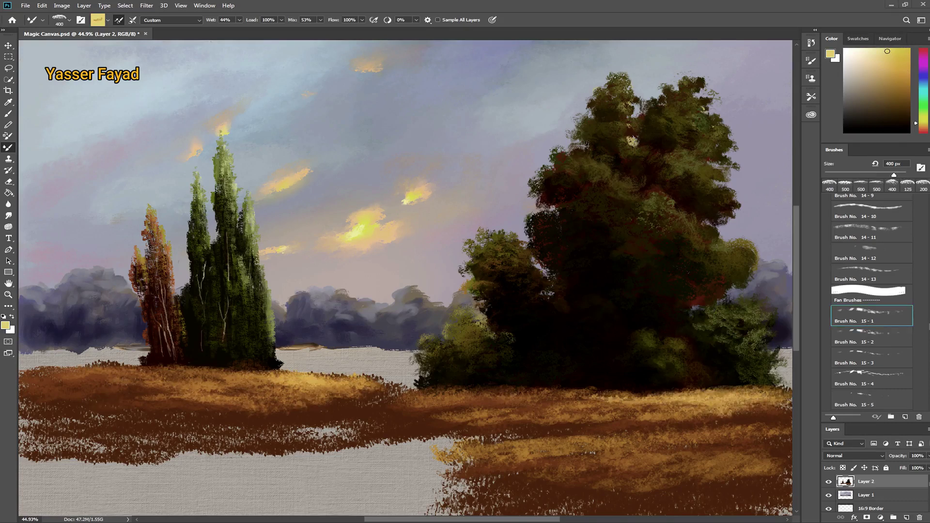
click(922, 127)
click(905, 98)
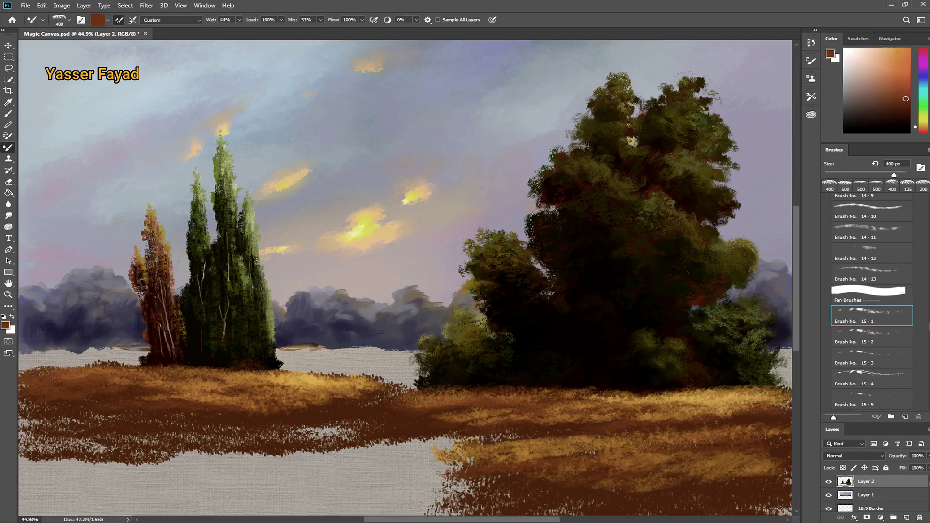
mouse_move(203, 472)
mouse_down()
mouse_move(285, 473)
mouse_move(107, 467)
mouse_move(203, 477)
mouse_up()
click(903, 122)
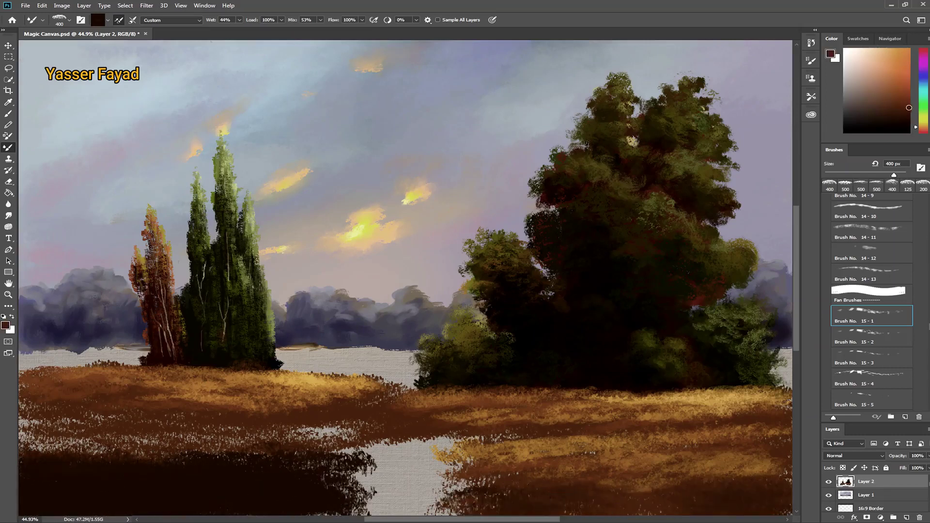
click(908, 105)
mouse_move(219, 468)
mouse_down()
mouse_move(284, 442)
mouse_move(29, 441)
mouse_move(284, 446)
mouse_move(186, 484)
mouse_move(291, 503)
mouse_move(75, 453)
mouse_move(361, 428)
mouse_up()
With brush 15-5, paint brown over the lower foreground, shaping the pond's right edge.
drag(923, 126, 924, 125)
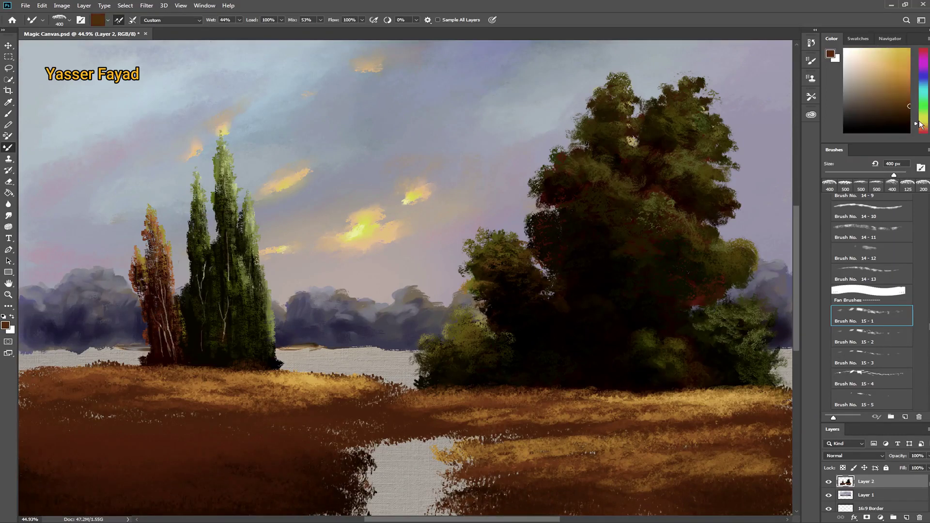
click(867, 400)
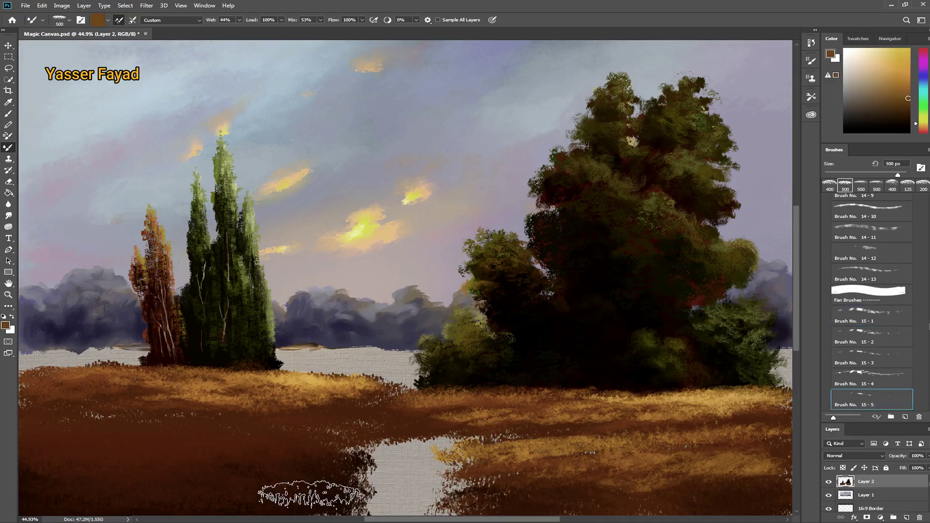
key(bracketleft)
key(bracketleft)
mouse_move(181, 417)
mouse_down()
mouse_move(380, 424)
mouse_move(73, 417)
mouse_up()
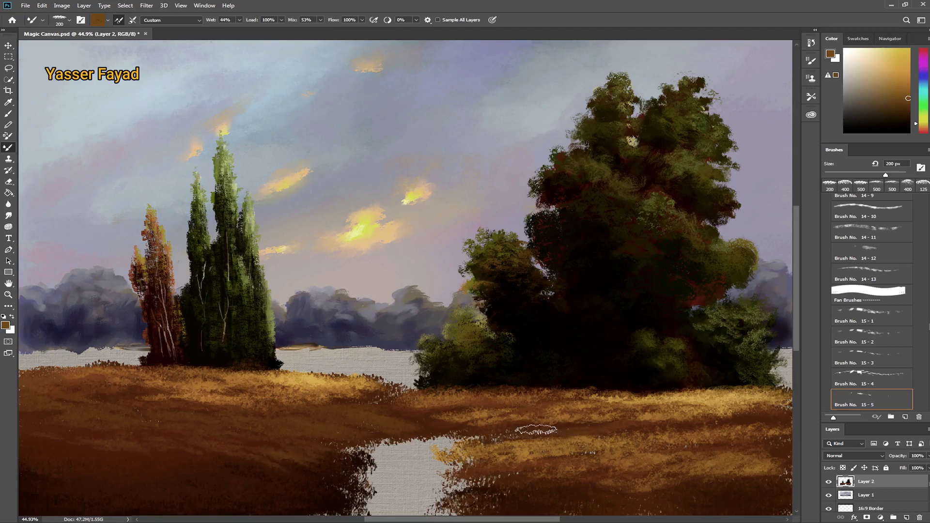
drag(533, 430, 411, 453)
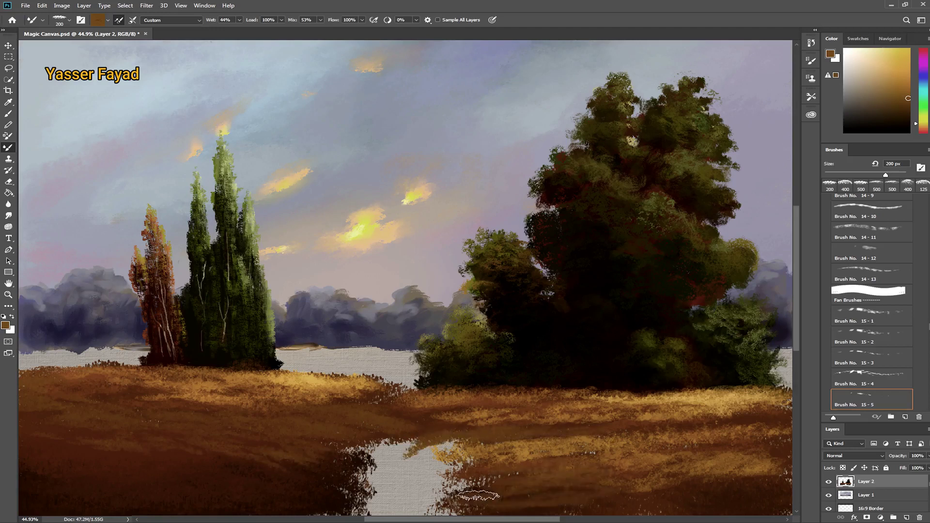
drag(465, 498, 697, 494)
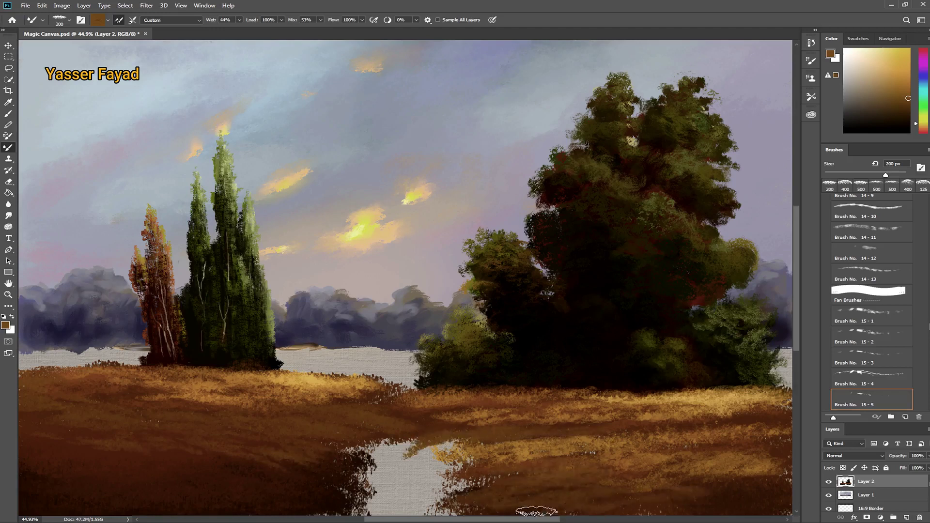
click(869, 359)
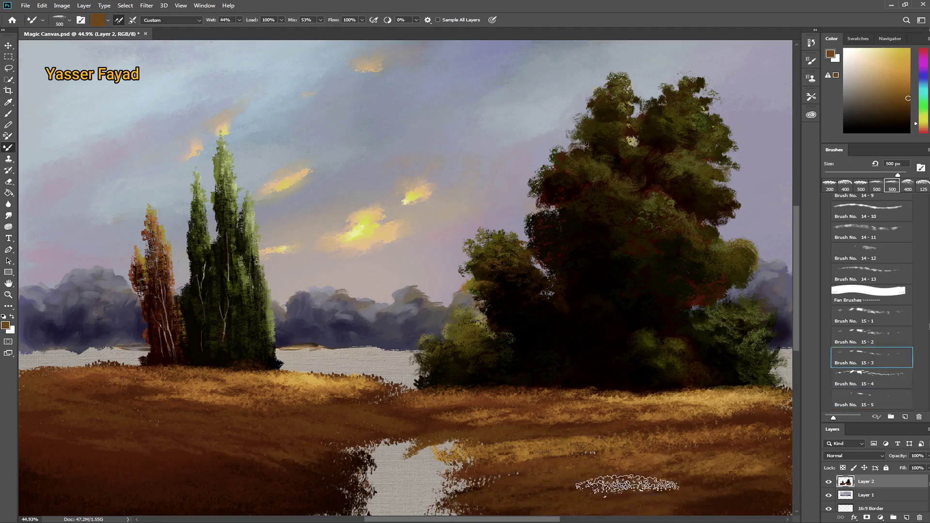
Pick an olive-yellow paint colour and lay a first stroke on the lower-left field.
click(811, 60)
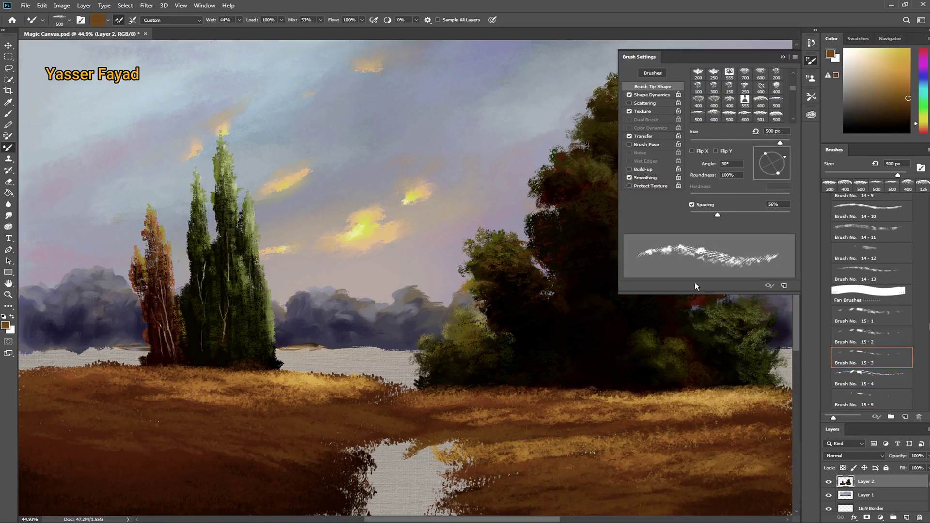
key(bracketleft)
key(bracketleft)
key(bracketleft)
key(F5)
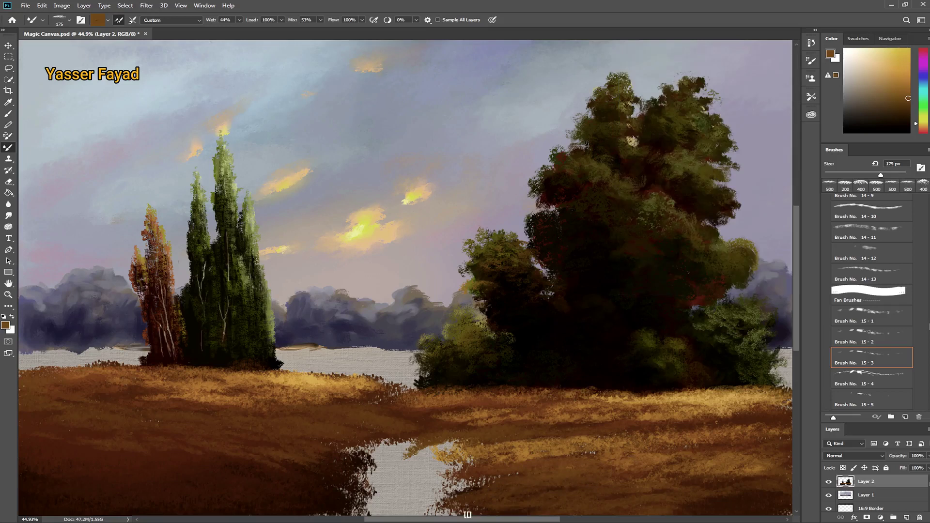
drag(923, 125, 924, 121)
click(908, 84)
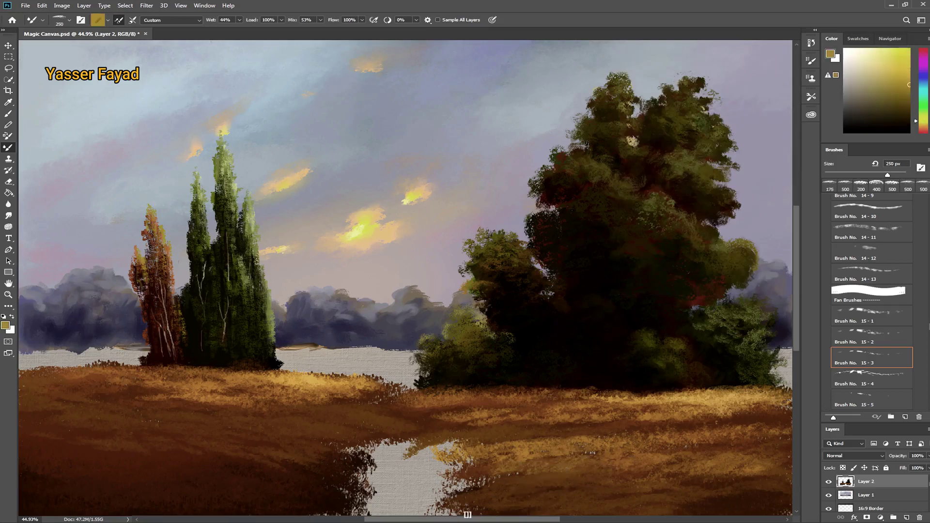
drag(547, 484, 526, 478)
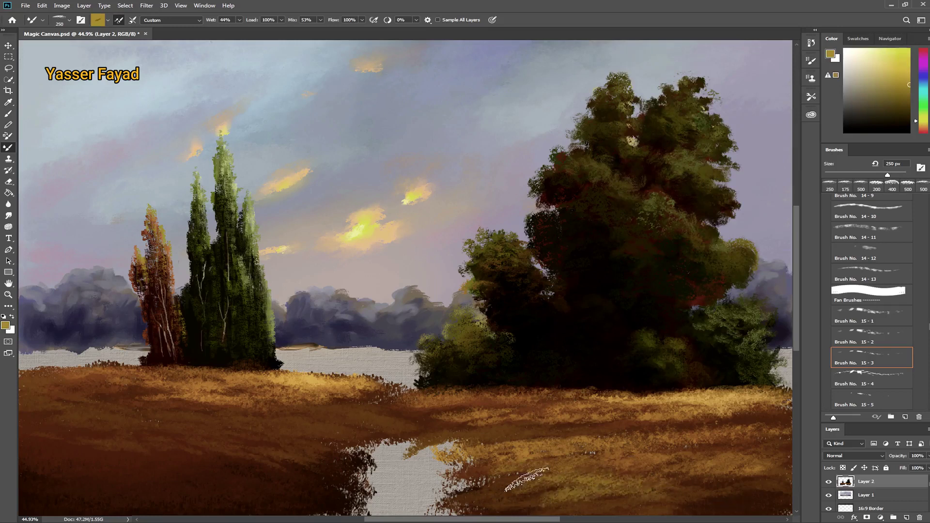
Change the brush tip angle and paint light ochre strokes across the lower-left field.
click(811, 60)
drag(786, 160, 786, 165)
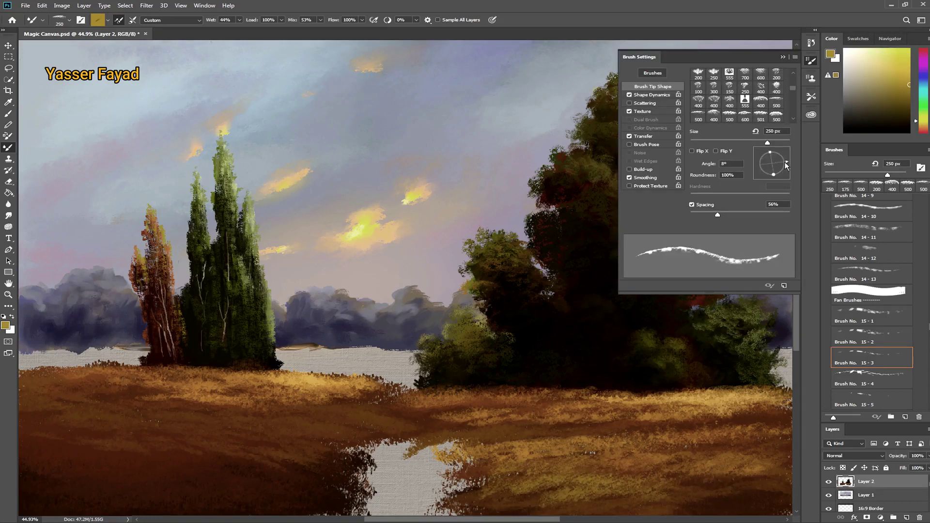
click(811, 60)
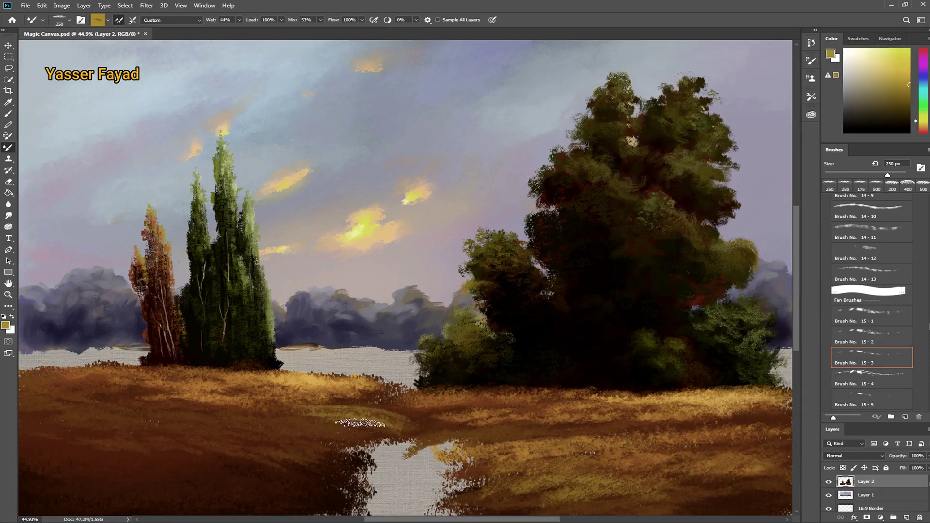
mouse_move(273, 422)
mouse_down()
mouse_move(174, 425)
mouse_move(387, 420)
mouse_move(29, 406)
mouse_move(334, 460)
mouse_up()
Repaint the lower-left field in lighter ochre using a 500 px brush at lower flow.
key(bracketright)
key(bracketright)
key(bracketright)
drag(333, 23, 315, 23)
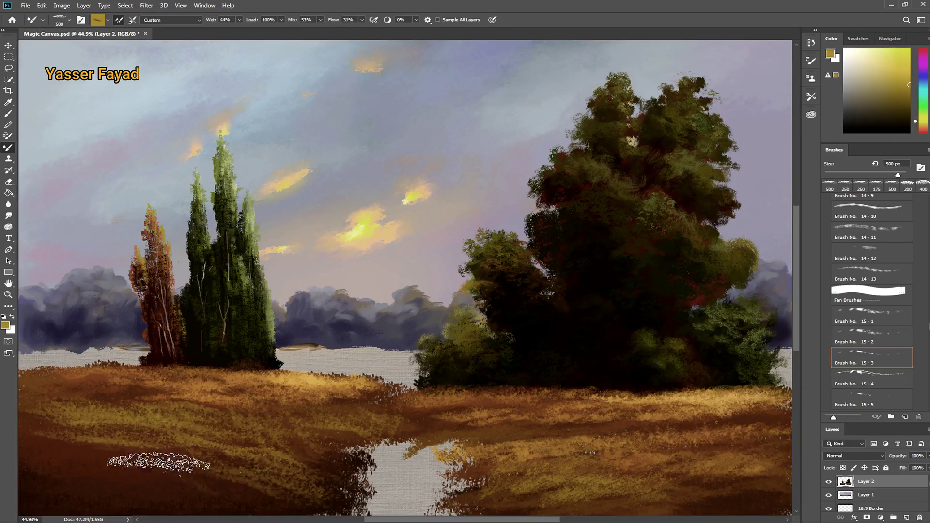
mouse_move(160, 465)
mouse_down()
mouse_move(211, 498)
mouse_move(186, 492)
mouse_up()
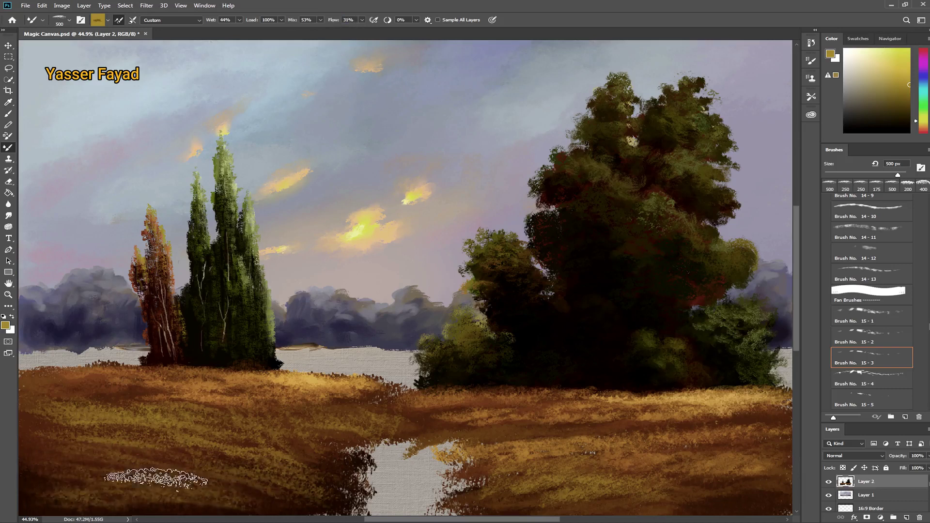
scroll(872, 300, down, 2)
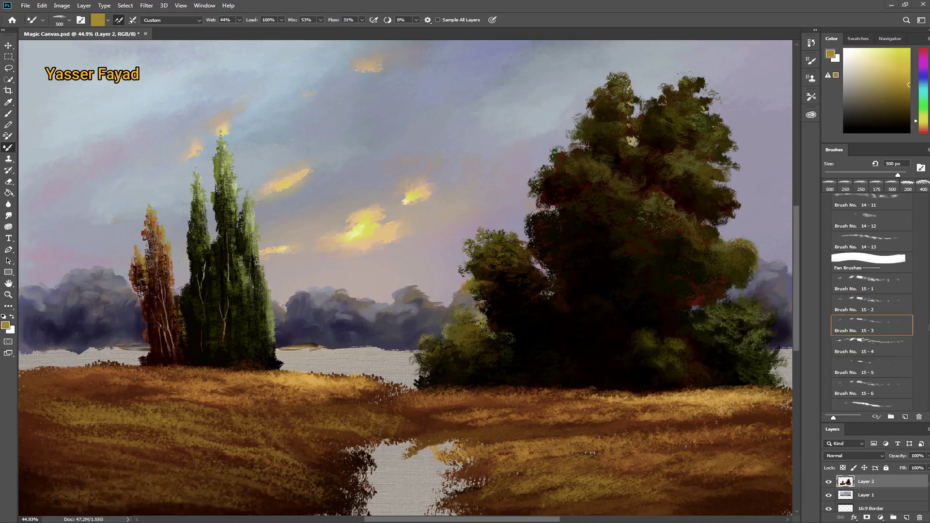
drag(929, 327, 927, 281)
click(867, 272)
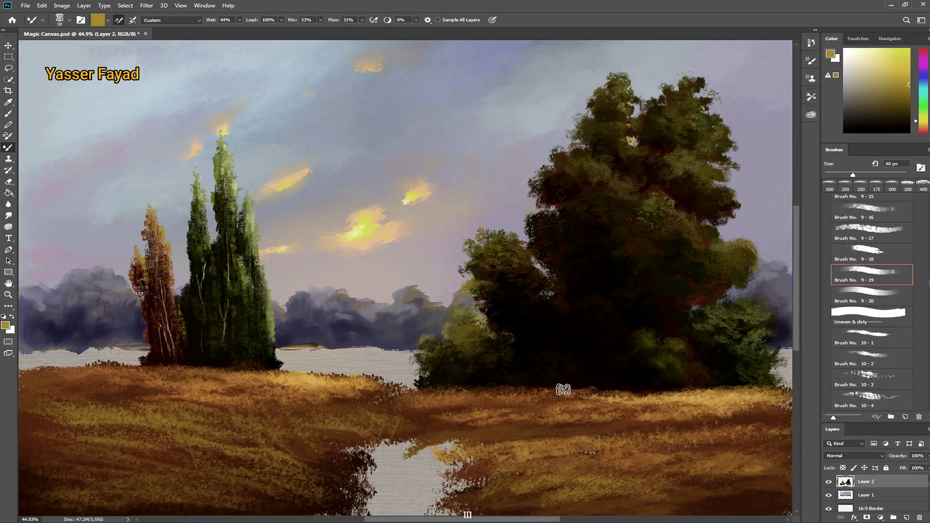
Paint dark reddish-brown branches into the big tree, redoing the first stroke.
click(922, 128)
click(899, 112)
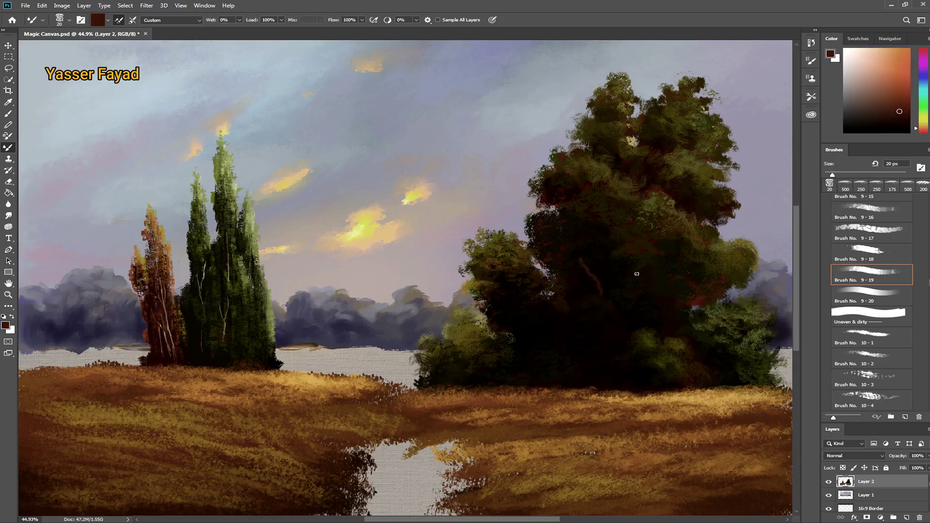
key(ctrl+z)
drag(542, 160, 583, 236)
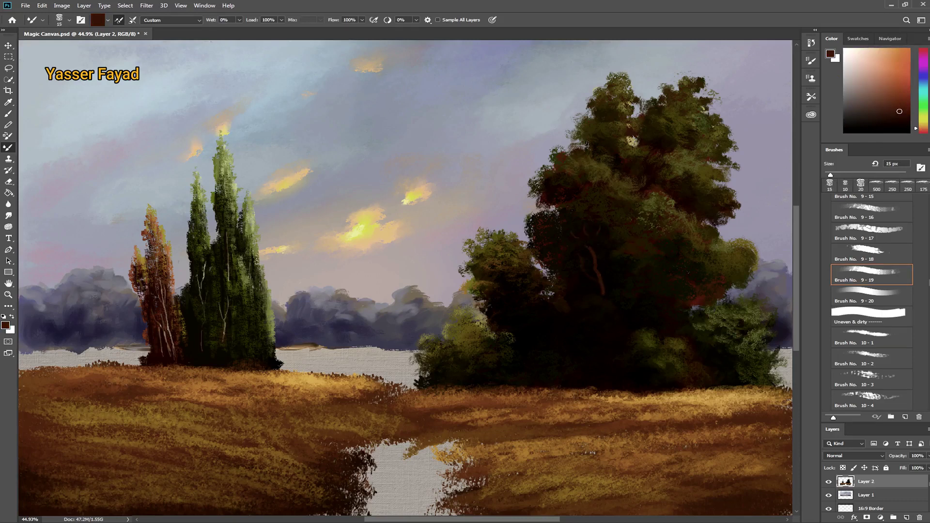
click(603, 279)
Add thinner branches in lighter reddish and pinkish browns with a 7–10 px brush.
key(bracketleft)
click(612, 145)
click(877, 98)
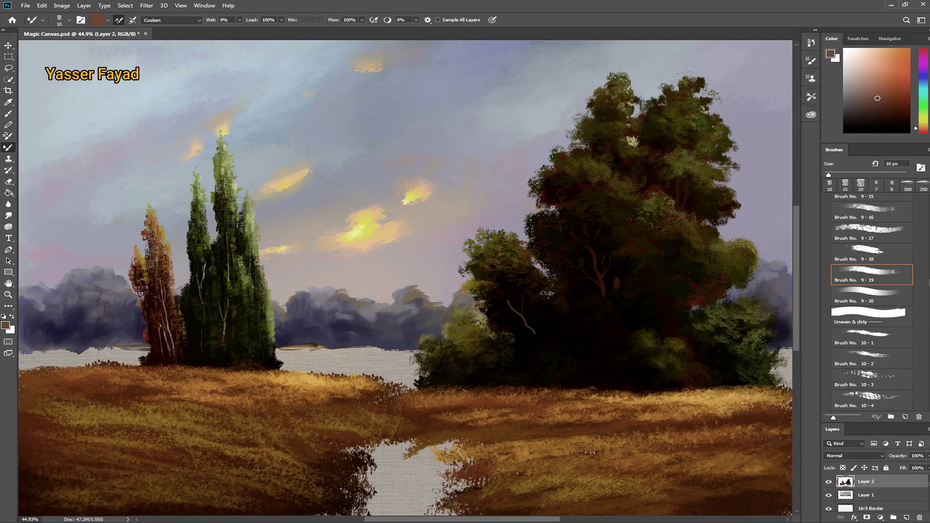
click(505, 296)
key(bracketleft)
key(bracketleft)
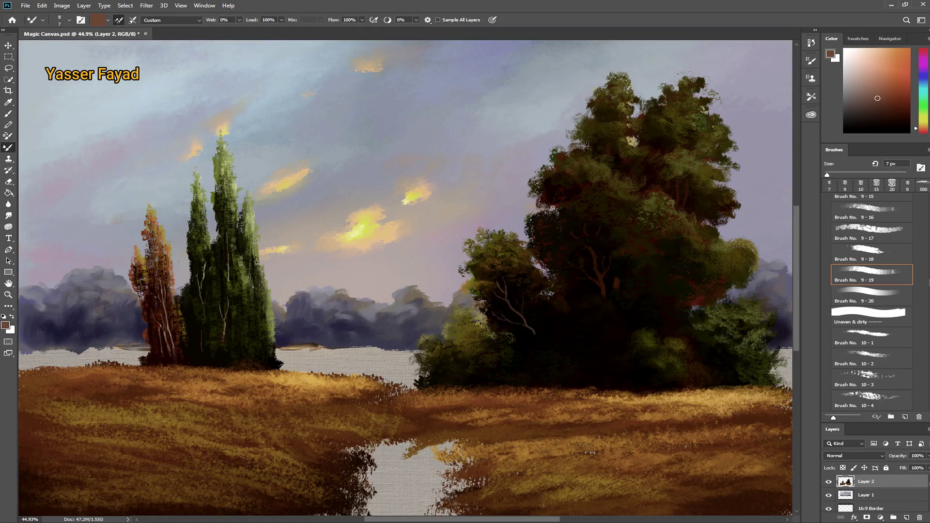
key(bracketright)
click(867, 85)
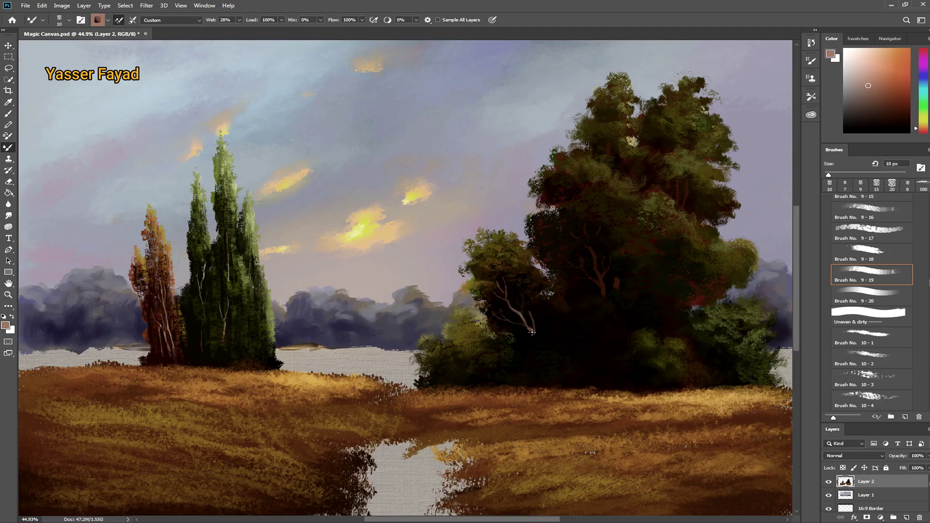
alt+click(594, 277)
alt+click(738, 168)
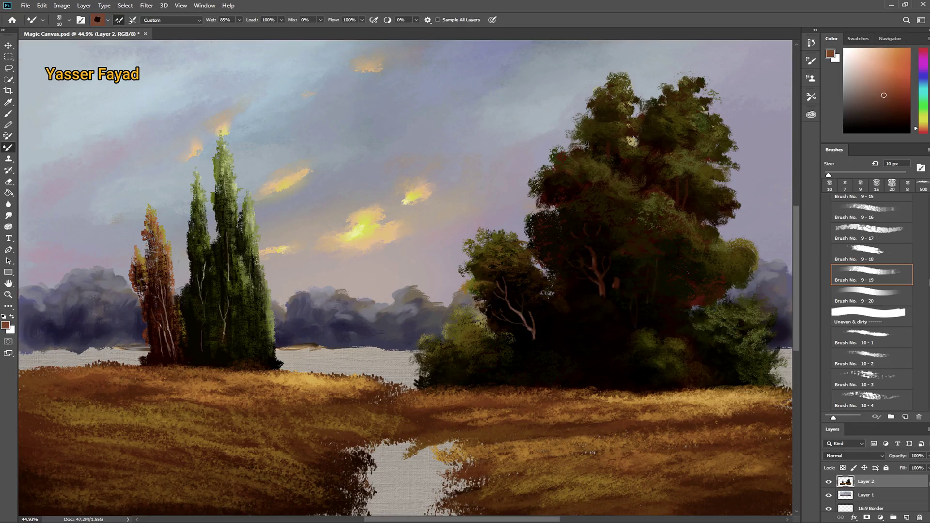
Paint light pink highlights on the big tree's branches with a 9–15 px brush.
alt+click(600, 299)
key(bracketright)
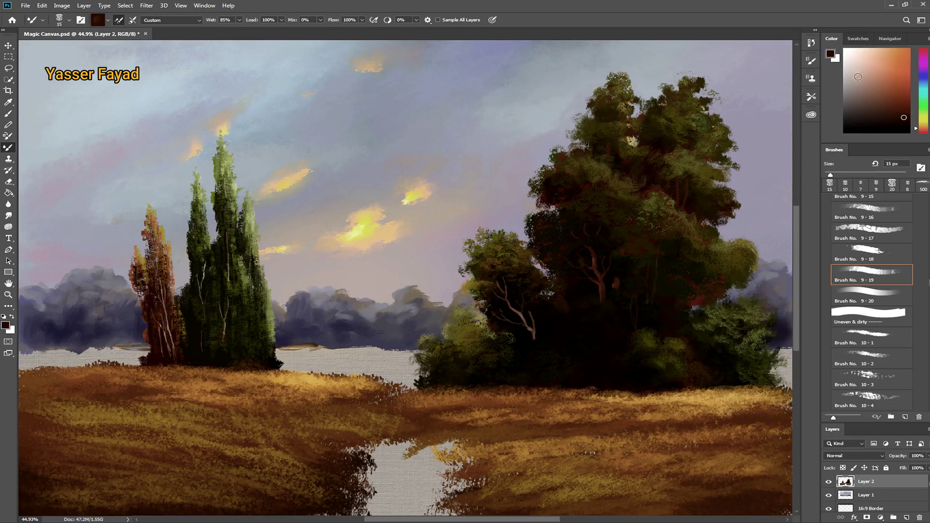
click(860, 73)
key(bracketleft)
key(bracketleft)
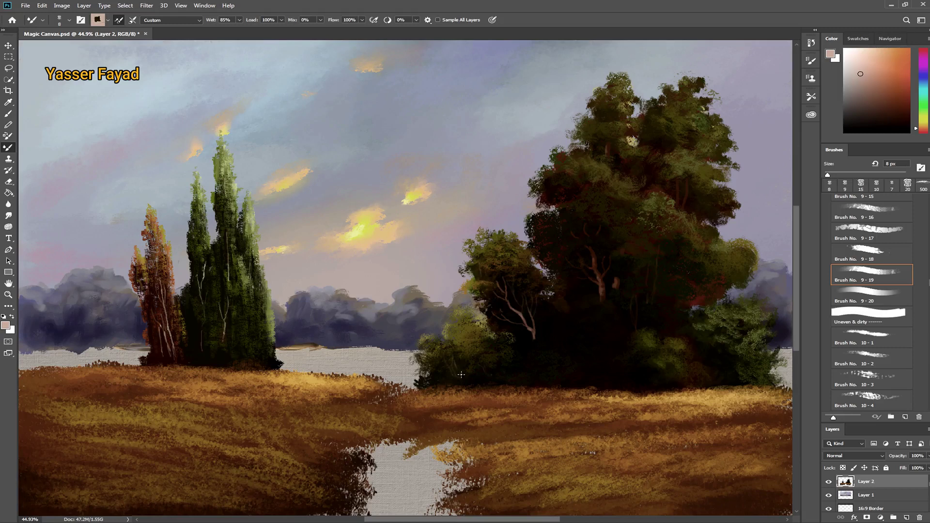
Draw thin black twigs poking out of the tree's crown with a 3 px brush.
key(d)
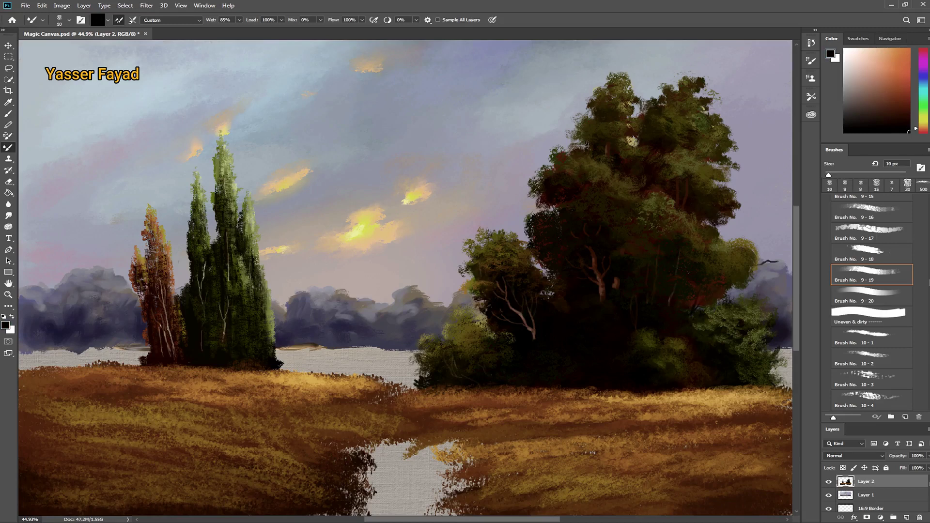
key(bracketleft)
key(bracketleft)
key(bracketleft)
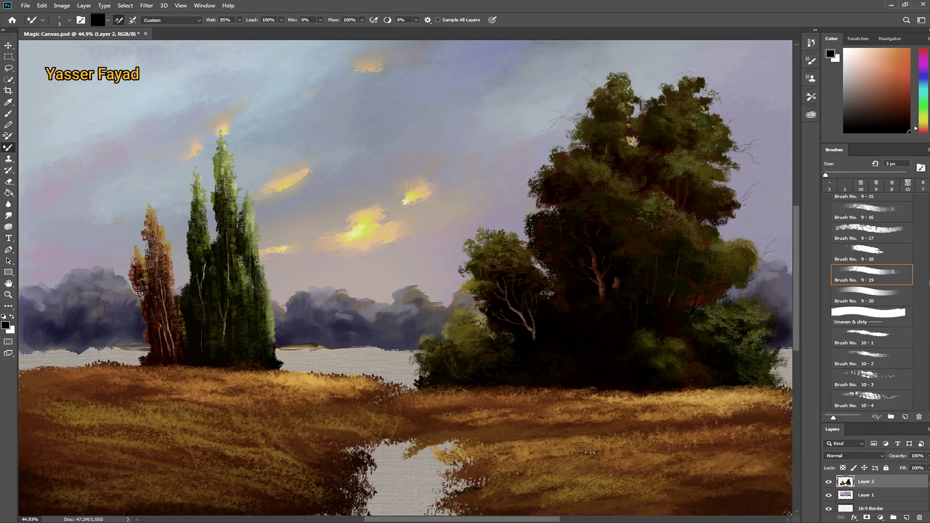
click(893, 494)
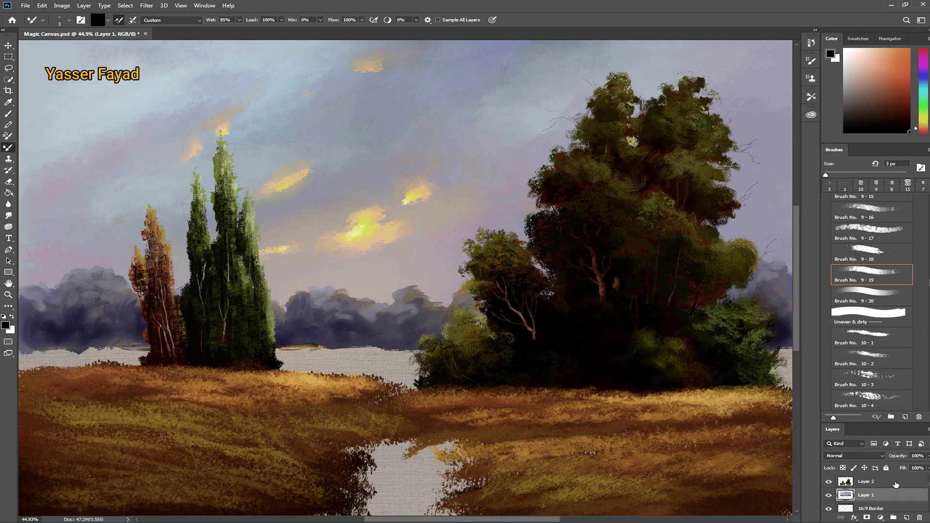
Daub purple and dark blue onto the distant tree line with Brush No. 10-1 at 50 px.
click(888, 331)
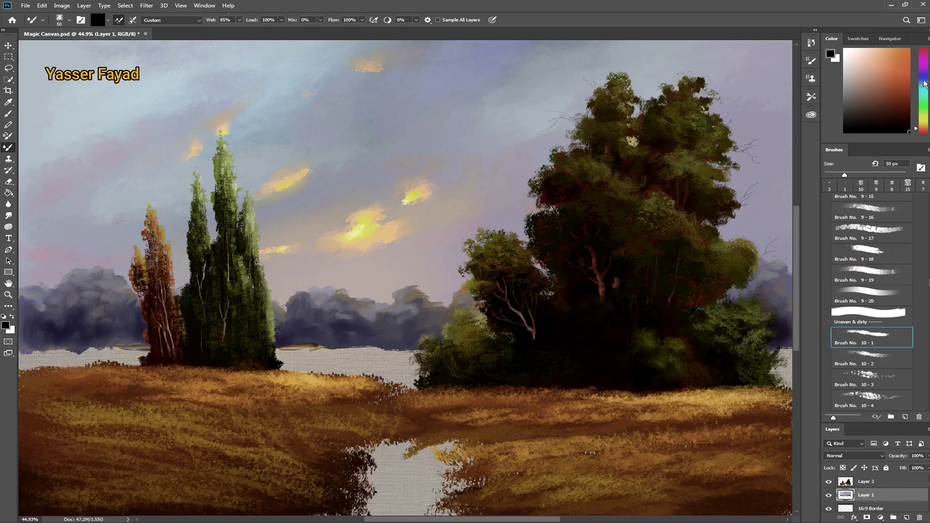
drag(923, 84, 925, 74)
drag(863, 108, 867, 89)
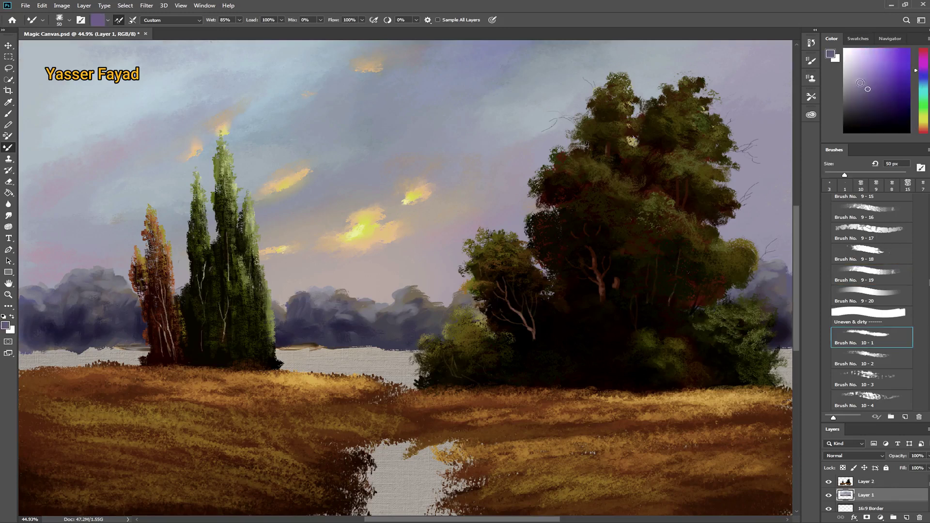
drag(291, 295, 300, 315)
drag(924, 79, 924, 76)
click(870, 99)
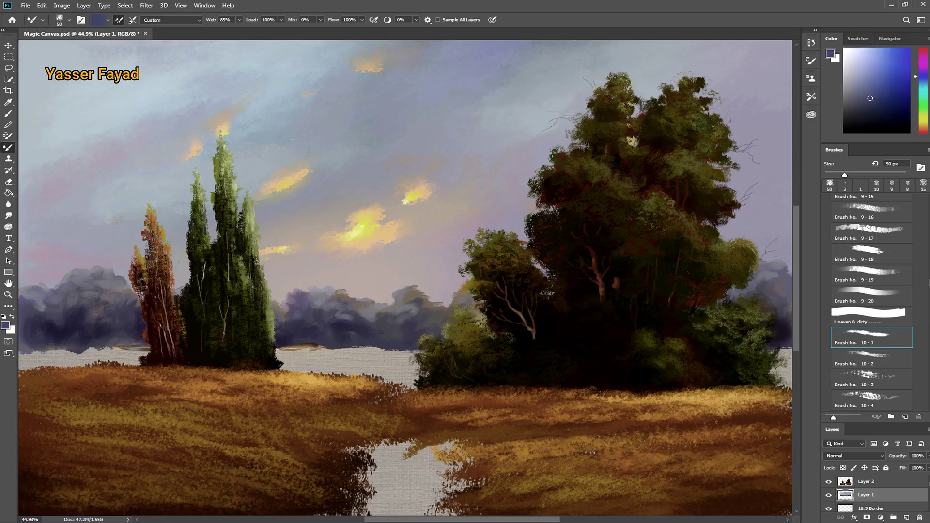
drag(295, 320, 310, 315)
Paint light lavender highlights along the distant treetops.
alt+click(406, 253)
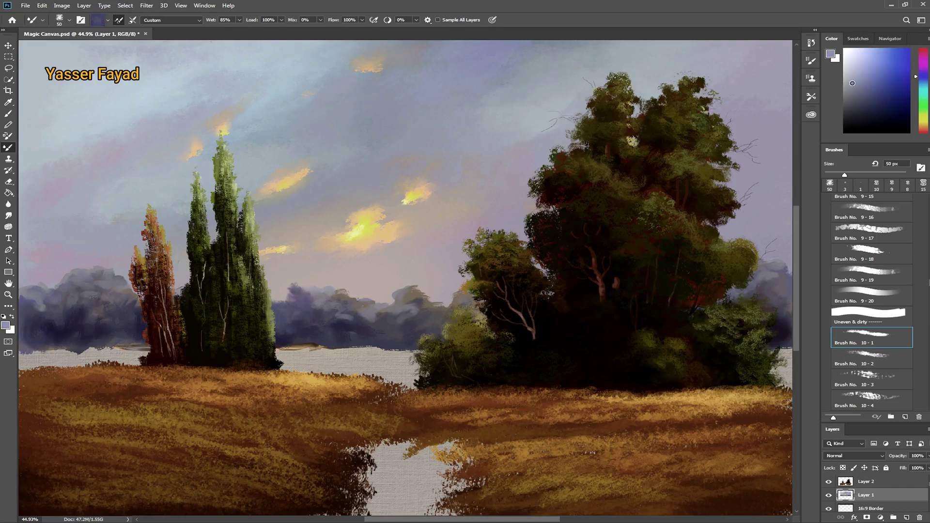
drag(289, 297, 309, 318)
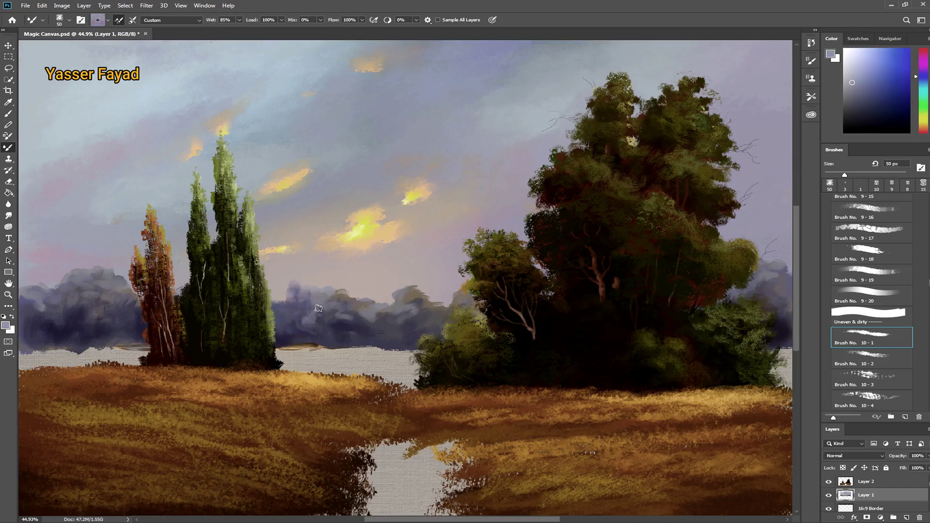
drag(296, 327, 329, 310)
scroll(872, 300, up, 5)
scroll(871, 300, up, 5)
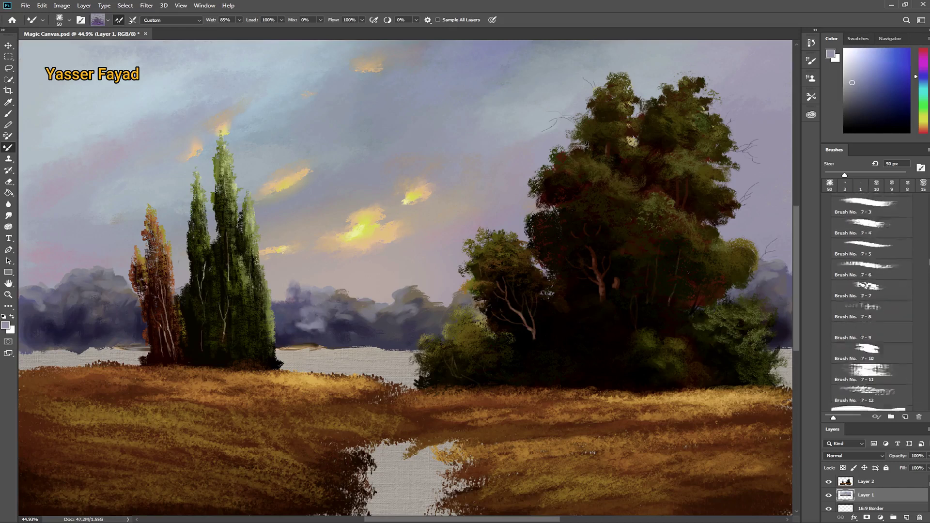
scroll(872, 300, up, 5)
scroll(872, 301, up, 5)
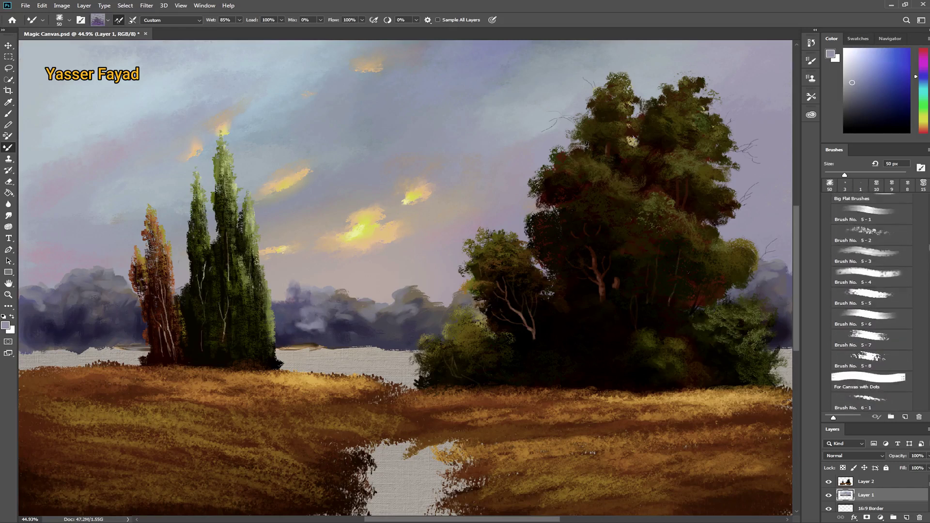
With a large flat brush at Mix 73%, blend soft dark strokes into the distant tree line.
click(870, 297)
alt+click(324, 325)
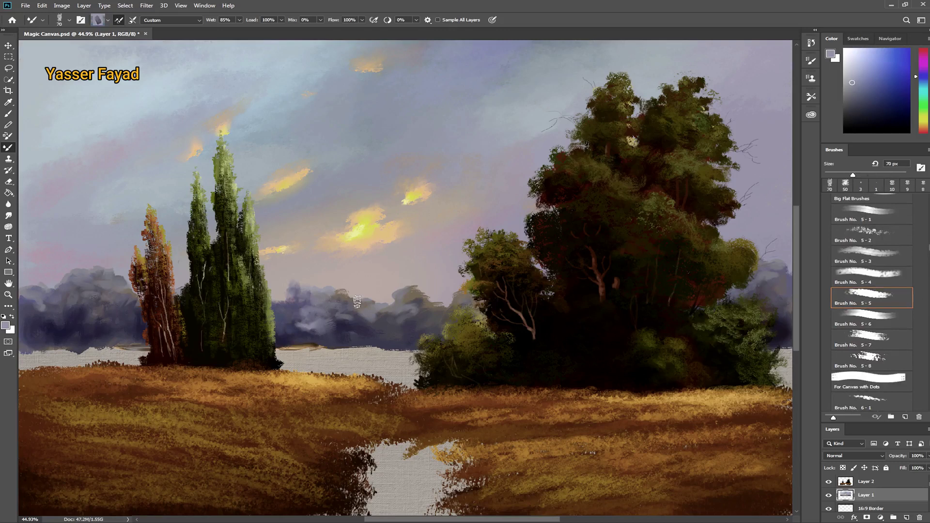
key(ctrl+z)
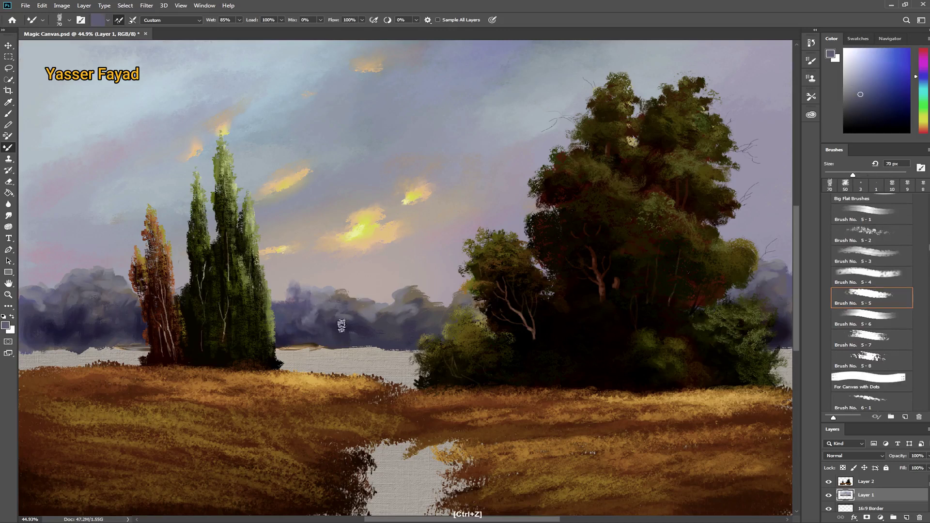
alt+click(305, 326)
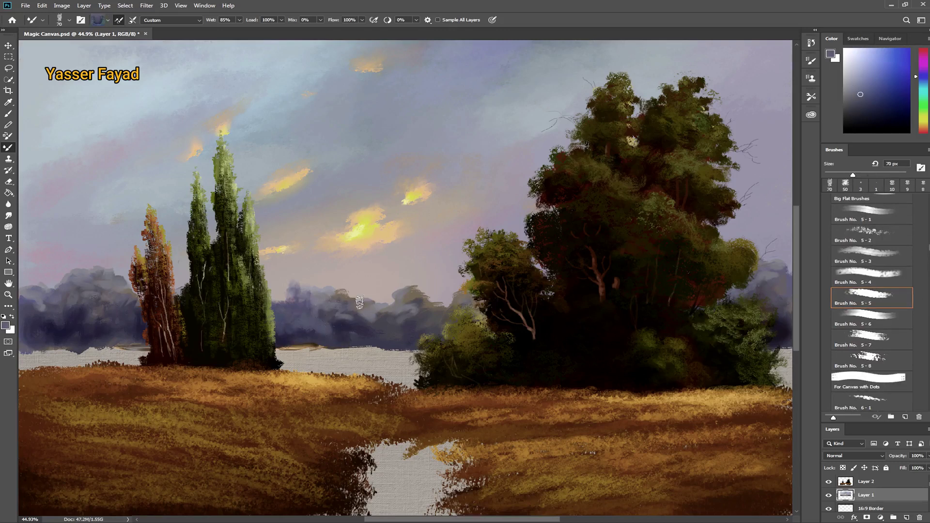
drag(292, 20, 324, 24)
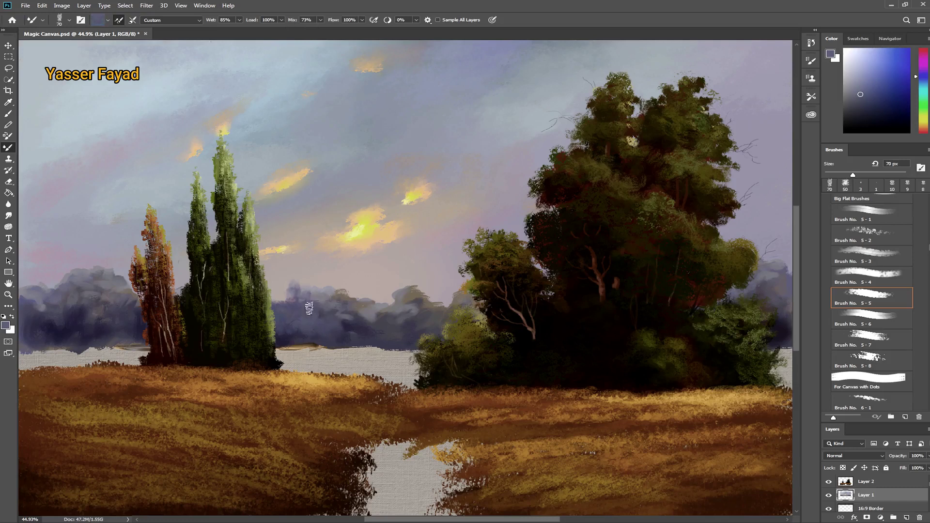
drag(363, 296, 375, 303)
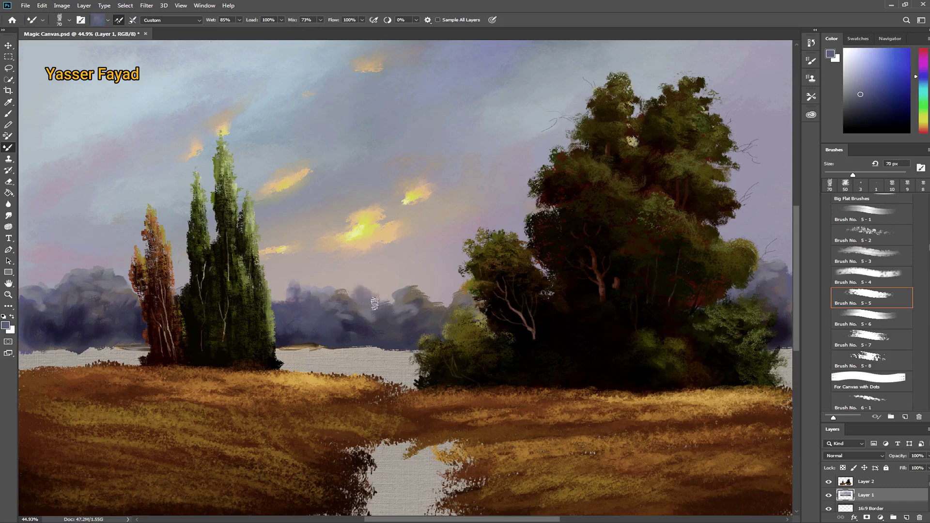
alt+click(413, 306)
drag(367, 318, 386, 288)
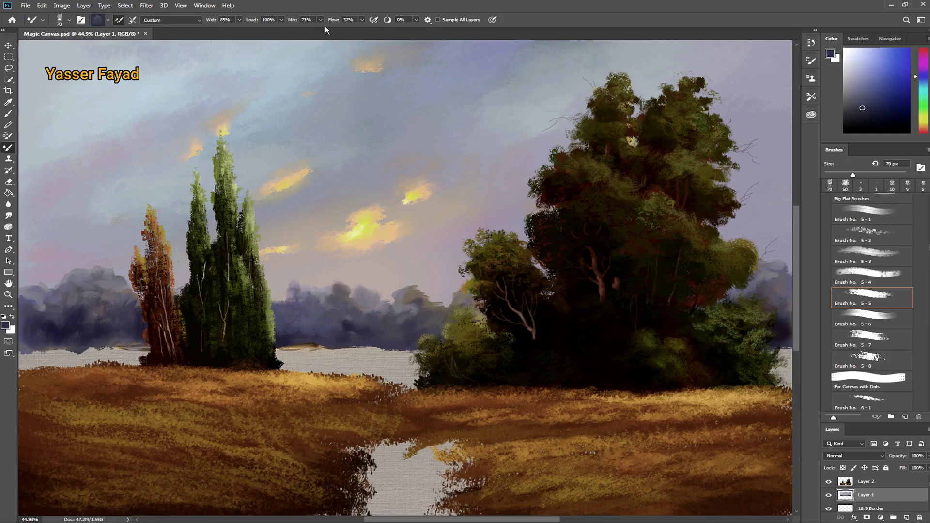
At lower flow, darken a treetop and paint over the pale shoreline below the distant trees.
drag(332, 23, 324, 25)
mouse_move(335, 285)
mouse_down()
mouse_move(321, 320)
mouse_move(310, 320)
mouse_up()
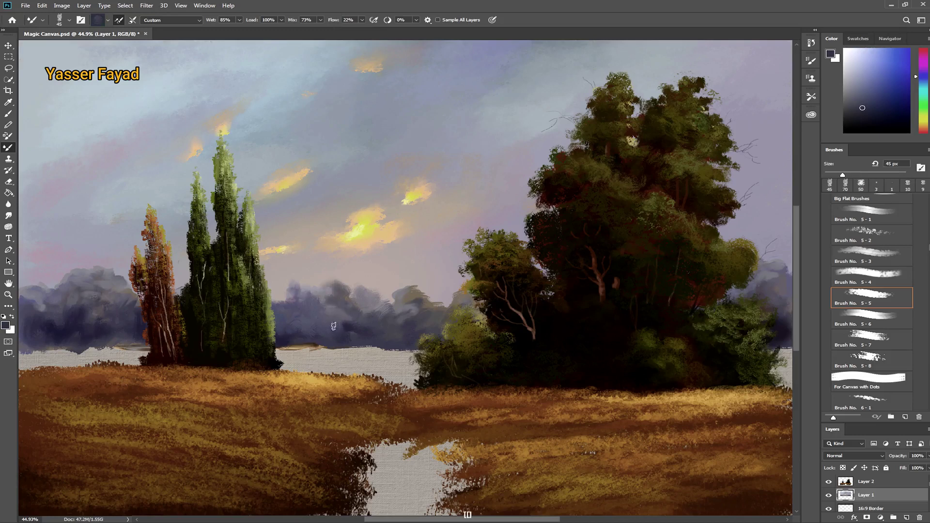
click(856, 116)
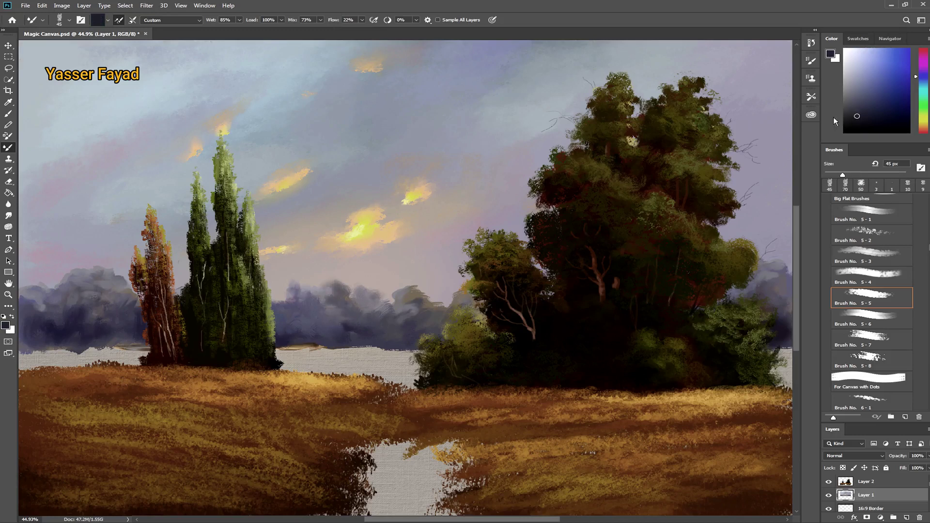
drag(283, 339, 383, 348)
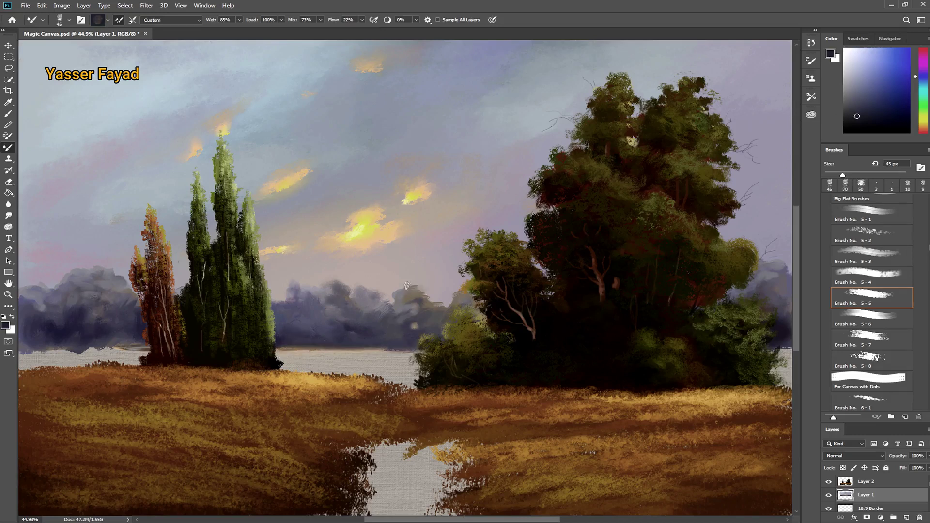
mouse_move(396, 300)
mouse_down()
mouse_move(426, 295)
mouse_move(417, 306)
mouse_up()
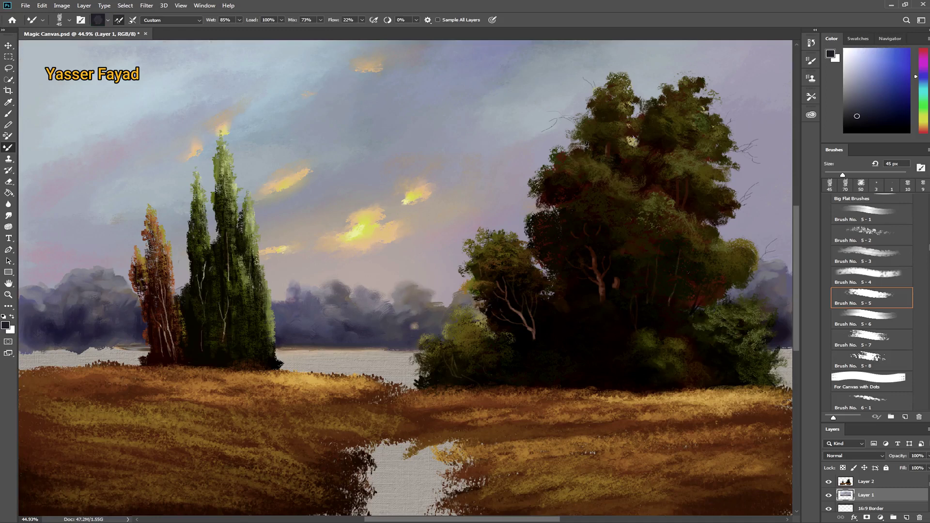
Sample darker tones and re-blend the grey-purple tree line beside the cypresses with reduced mix.
alt+click(397, 313)
drag(410, 315, 415, 331)
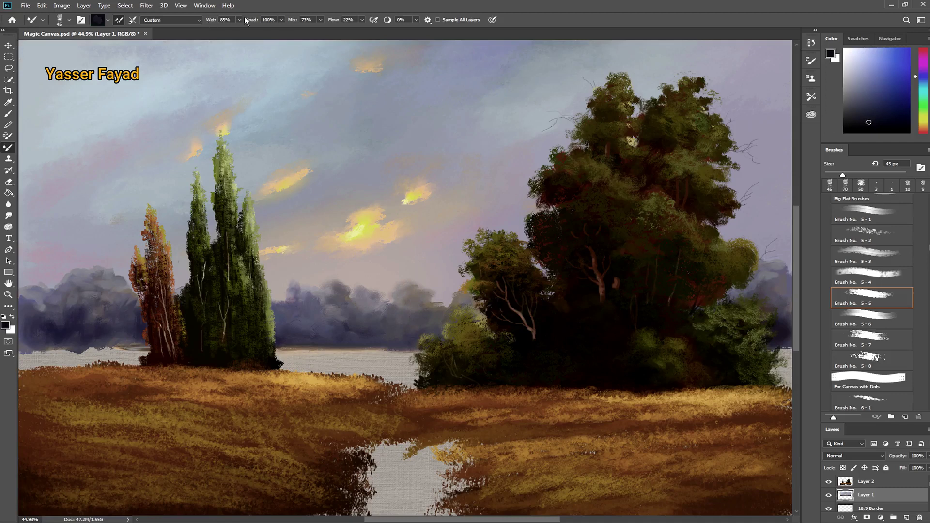
drag(293, 20, 284, 22)
mouse_move(344, 327)
mouse_down()
mouse_move(363, 326)
mouse_move(339, 315)
mouse_move(390, 332)
mouse_up()
mouse_move(301, 332)
mouse_down()
mouse_move(281, 335)
mouse_move(291, 314)
mouse_up()
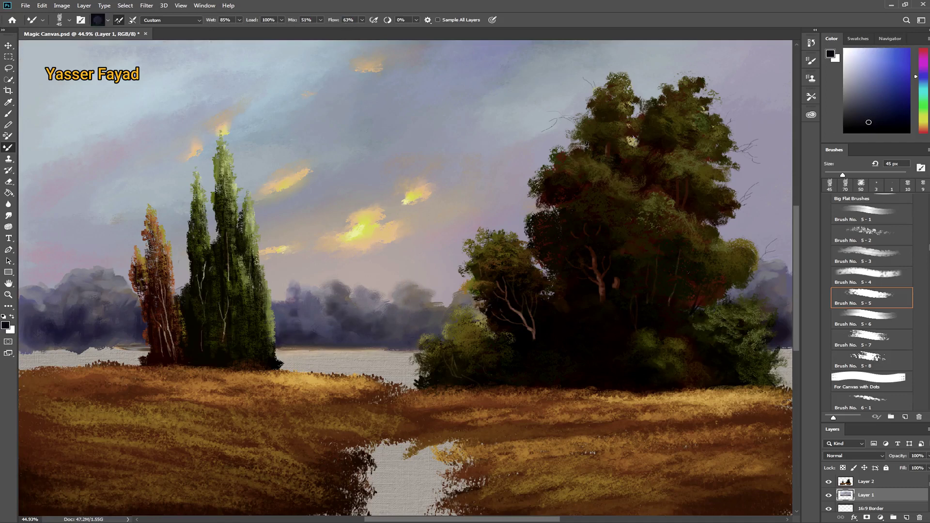
alt+click(385, 299)
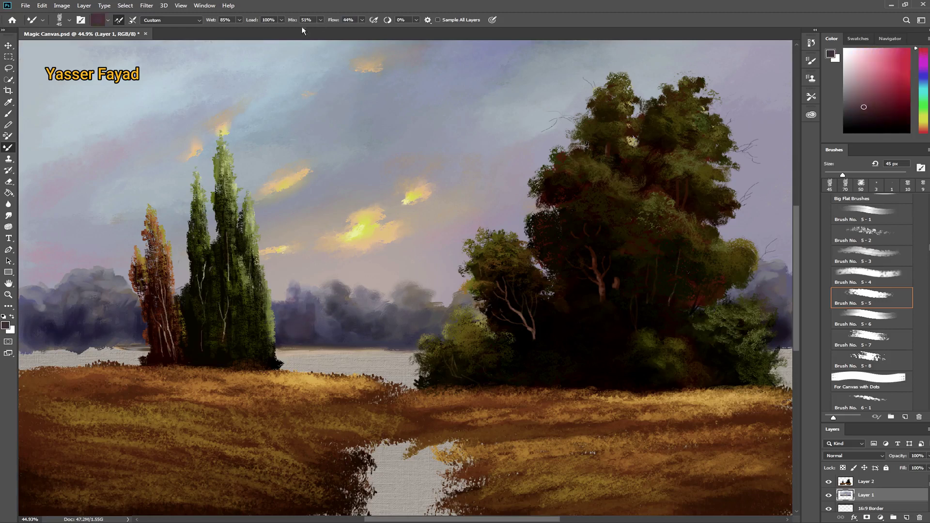
drag(292, 19, 303, 20)
Soften and lighten the top of the far-left trees with lavender-grey sampled from the sky.
alt+click(72, 270)
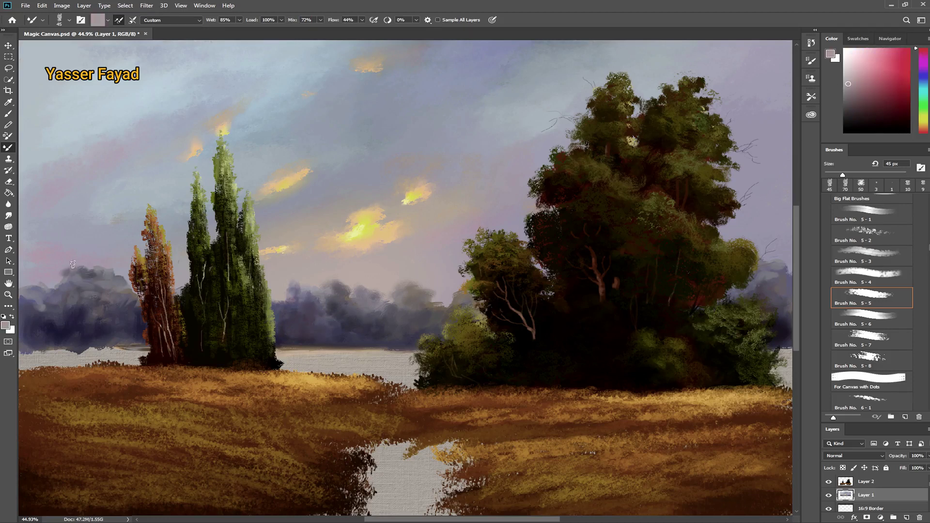
mouse_move(81, 277)
mouse_down()
mouse_move(90, 287)
mouse_move(85, 324)
mouse_move(116, 312)
mouse_move(87, 271)
mouse_move(35, 294)
mouse_up()
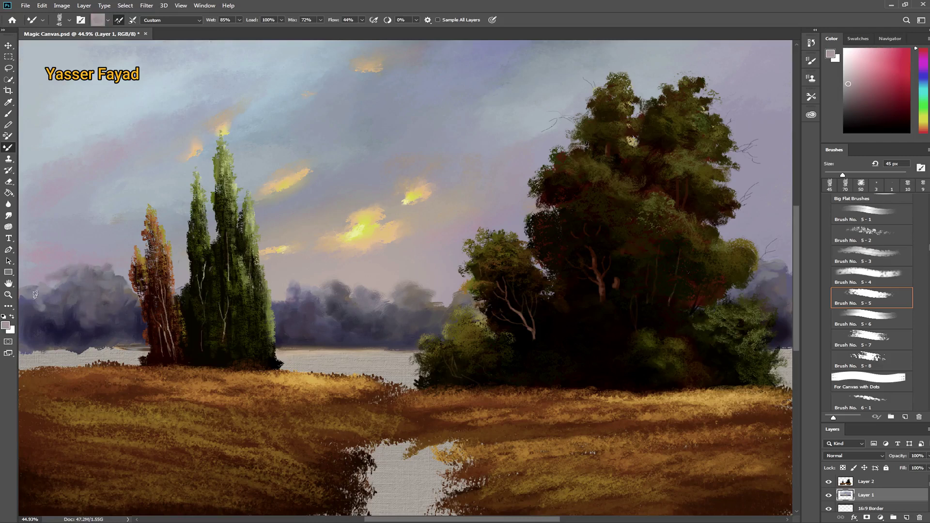
alt+click(102, 270)
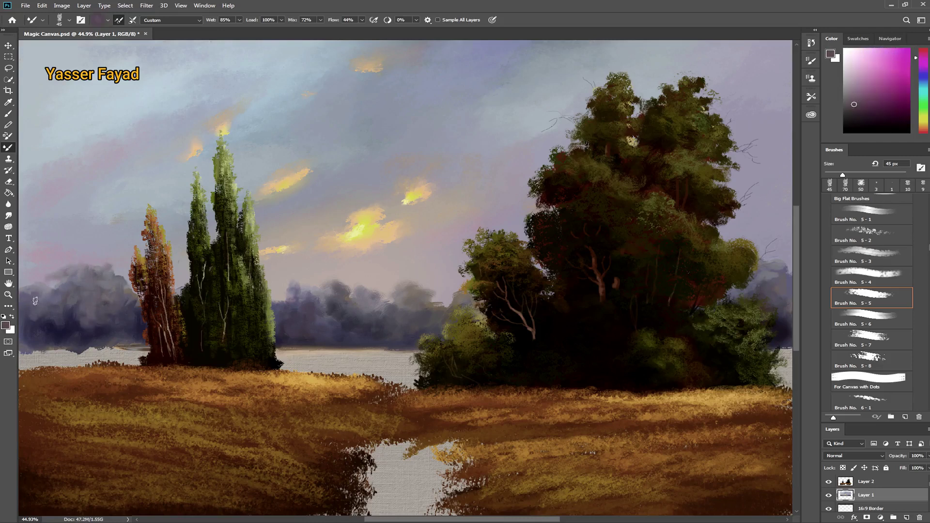
scroll(871, 300, up, 5)
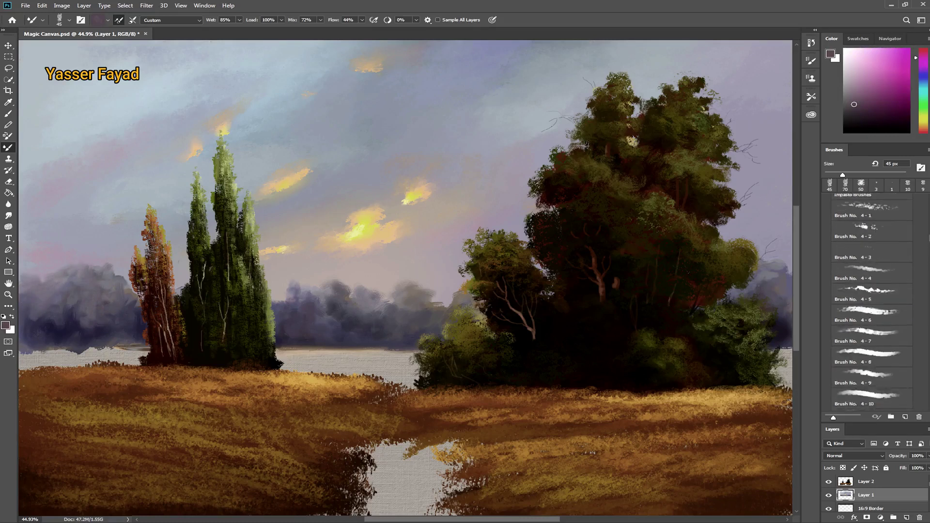
Darken the pale water strip left and right of the cypresses with Brush No. 2-9 at 125 px.
scroll(927, 216, up, 3)
scroll(927, 215, up, 3)
scroll(927, 215, up, 3)
scroll(927, 215, up, 2)
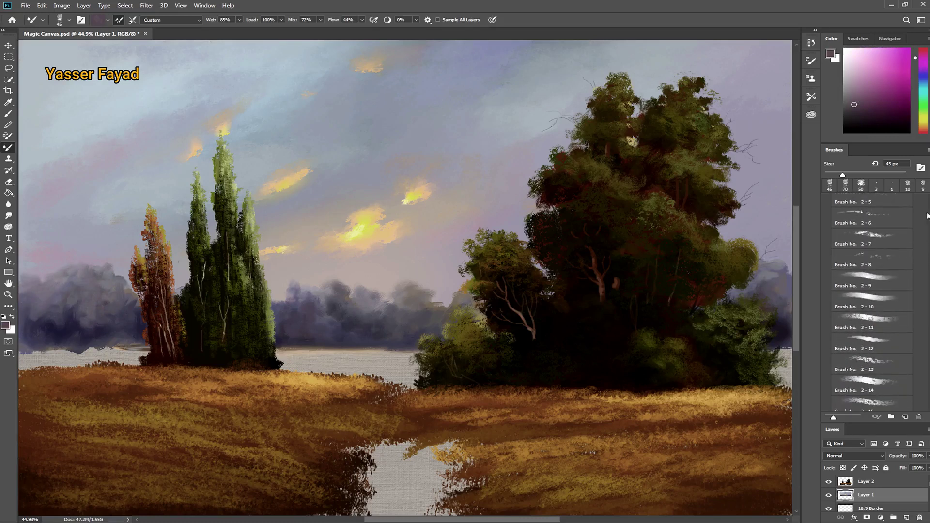
click(864, 279)
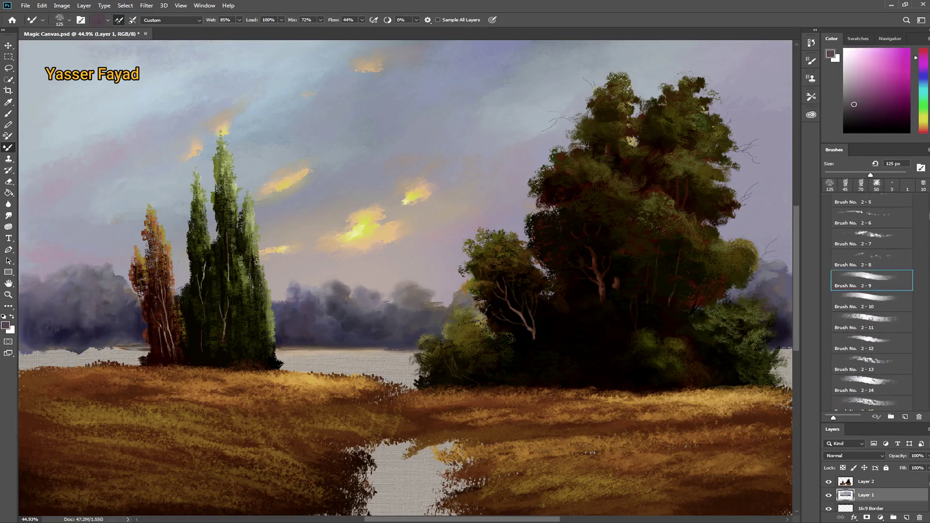
mouse_move(32, 339)
mouse_down()
mouse_move(42, 326)
mouse_move(78, 334)
mouse_move(83, 361)
mouse_move(131, 353)
mouse_move(46, 357)
mouse_move(145, 351)
mouse_move(34, 353)
mouse_up()
mouse_move(281, 360)
mouse_down()
mouse_move(397, 363)
mouse_move(338, 353)
mouse_move(335, 362)
mouse_move(405, 382)
mouse_up()
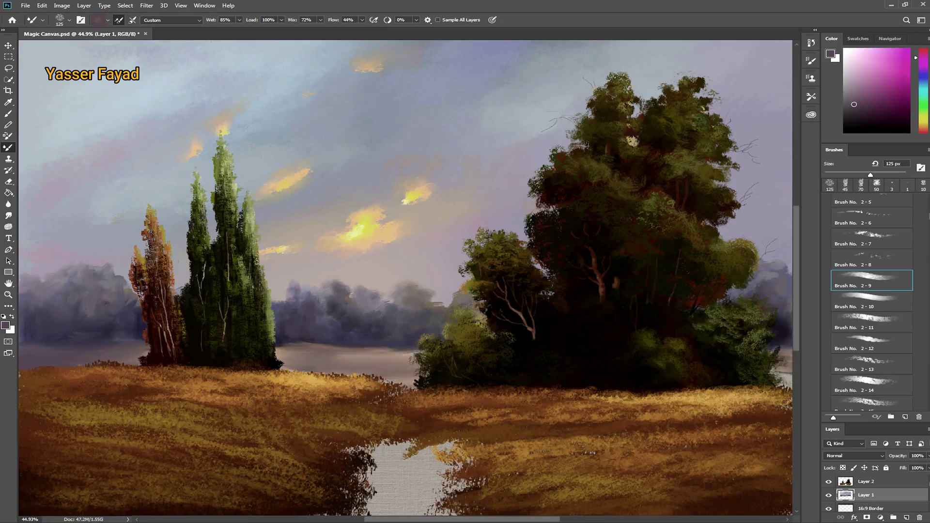
Add misty lighter strokes across the water and shift the paint colour toward red.
alt+click(487, 298)
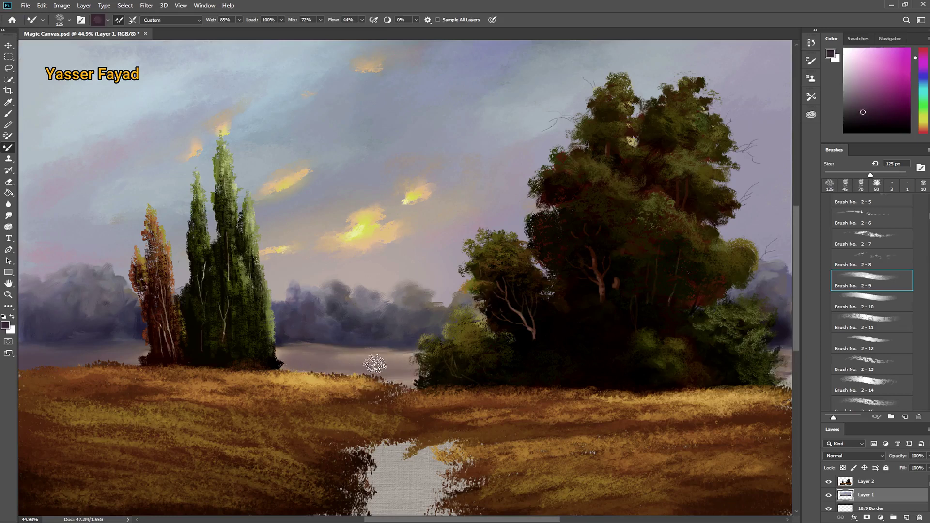
mouse_move(375, 364)
mouse_down()
mouse_move(276, 349)
mouse_move(380, 349)
mouse_up()
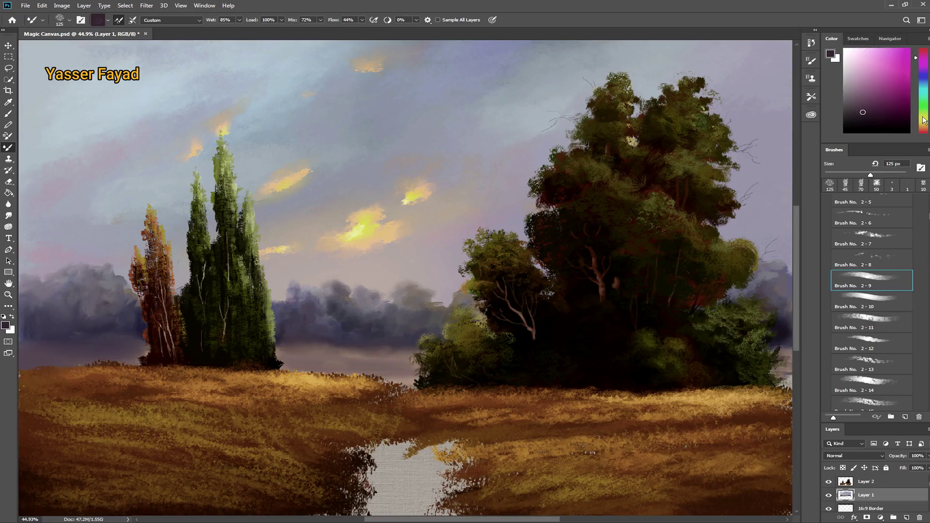
drag(922, 120, 922, 132)
click(866, 115)
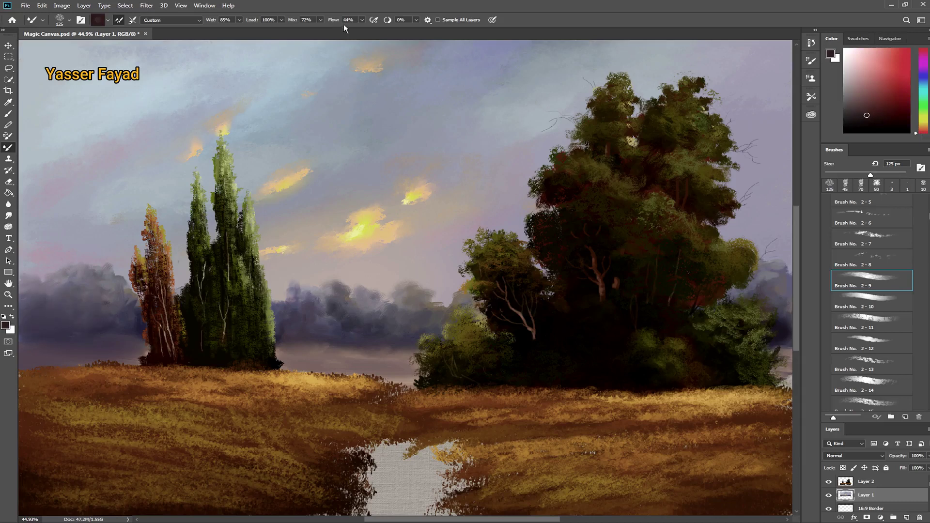
Paint dark olive green and black into the far-left distant trees with a 70 px brush at Mix 15%.
key(bracketleft)
key(bracketleft)
key(bracketleft)
text(15)
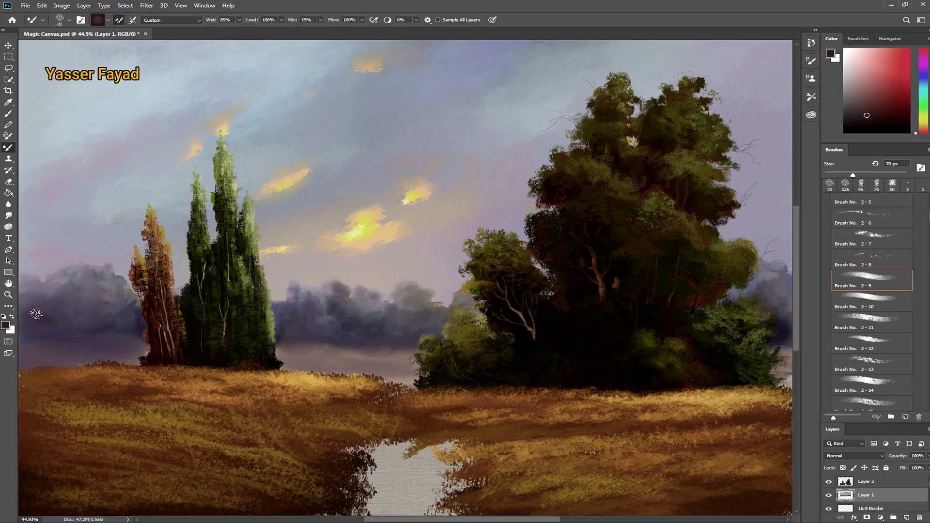
mouse_move(29, 317)
mouse_down()
mouse_move(73, 313)
mouse_move(51, 304)
mouse_move(92, 320)
mouse_move(114, 310)
mouse_move(97, 271)
mouse_move(121, 305)
mouse_up()
alt+click(145, 287)
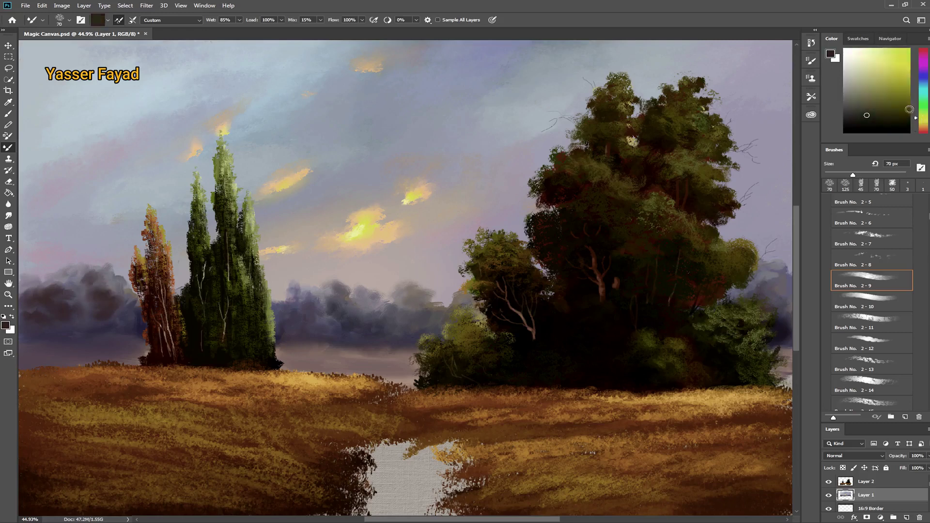
mouse_move(65, 303)
mouse_down()
mouse_move(53, 283)
mouse_move(102, 278)
mouse_move(92, 320)
mouse_move(101, 320)
mouse_move(72, 317)
mouse_move(107, 317)
mouse_up()
click(908, 130)
Smear and blend the far-left distant trees with a clean brush.
click(132, 19)
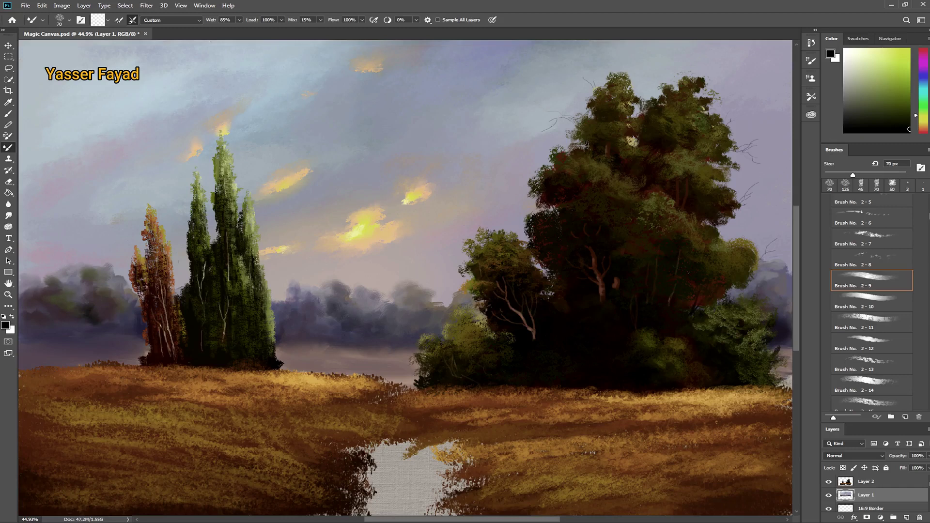
drag(56, 298, 22, 290)
drag(115, 315, 129, 307)
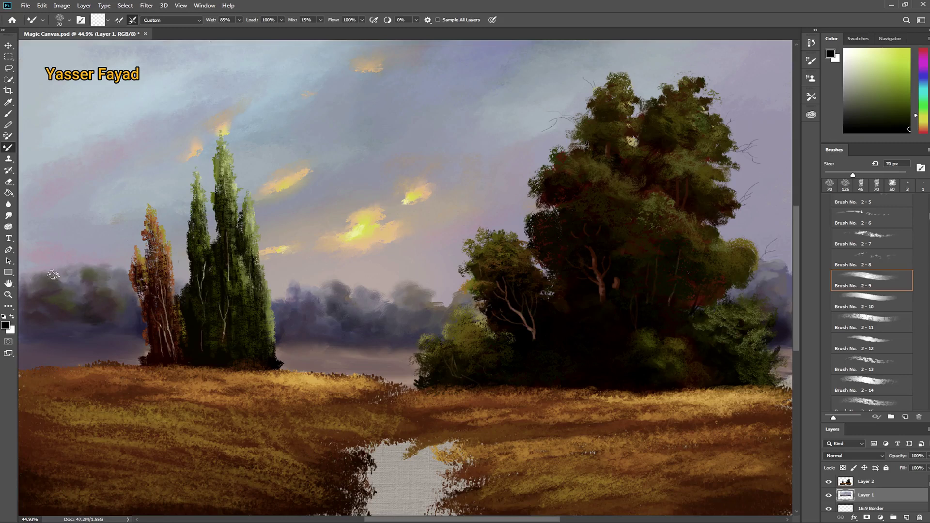
mouse_move(43, 278)
mouse_down()
mouse_move(33, 276)
mouse_move(43, 301)
mouse_move(92, 310)
mouse_up()
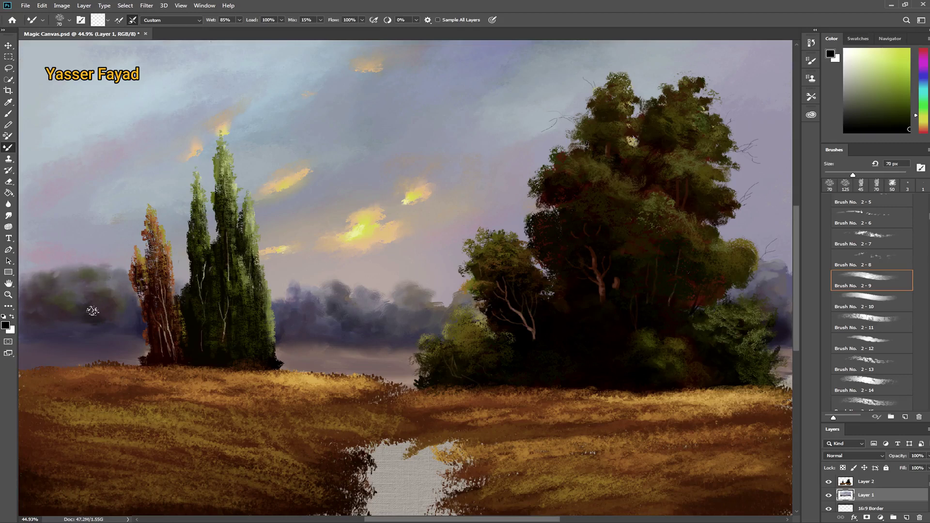
Set up a 30 px brush with wet mixing off and a pale grey paint colour.
scroll(871, 290, up, 5)
click(886, 273)
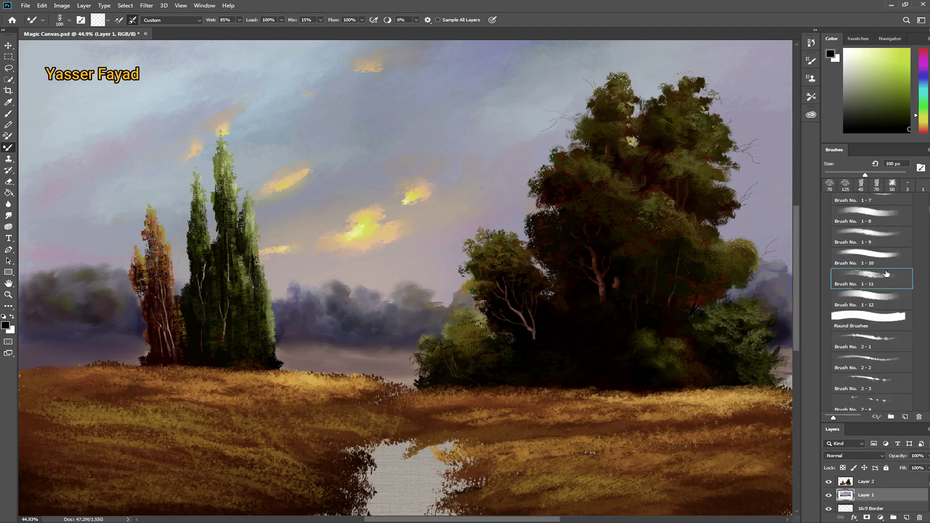
scroll(898, 214, up, 3)
scroll(898, 214, up, 3)
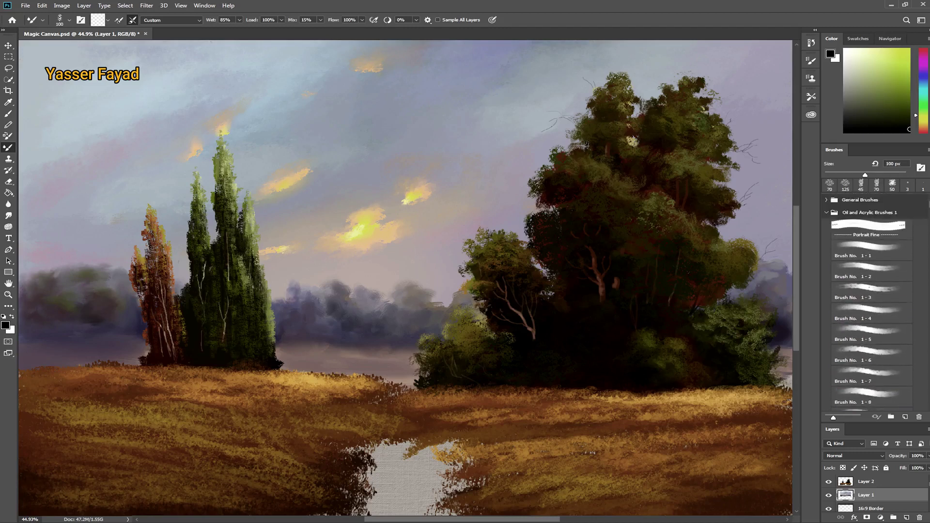
scroll(875, 213, down, 1)
click(875, 213)
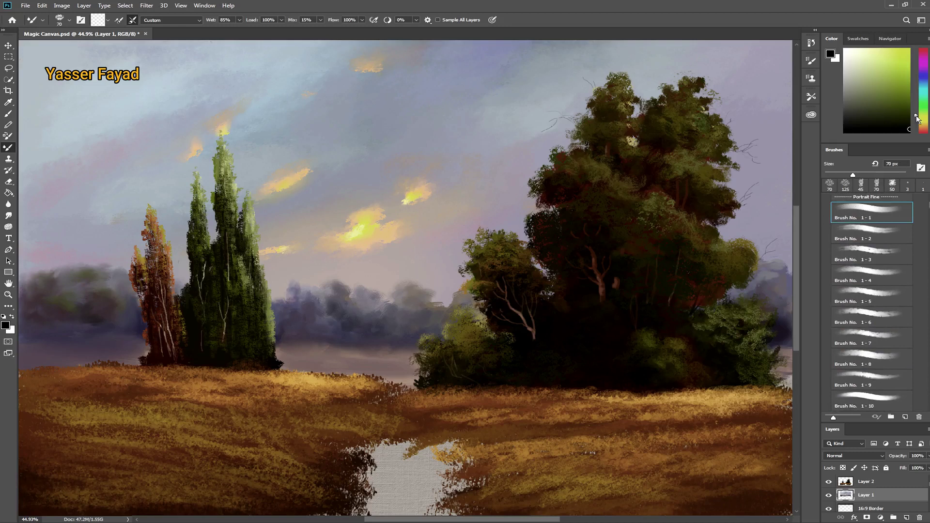
click(849, 108)
key(0)
key(bracketleft)
key(bracketleft)
key(bracketleft)
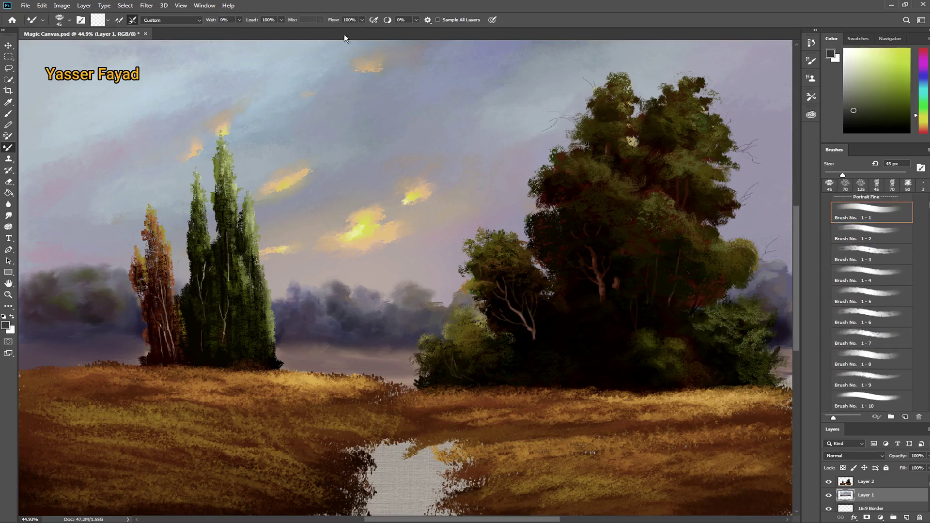
click(853, 99)
click(871, 235)
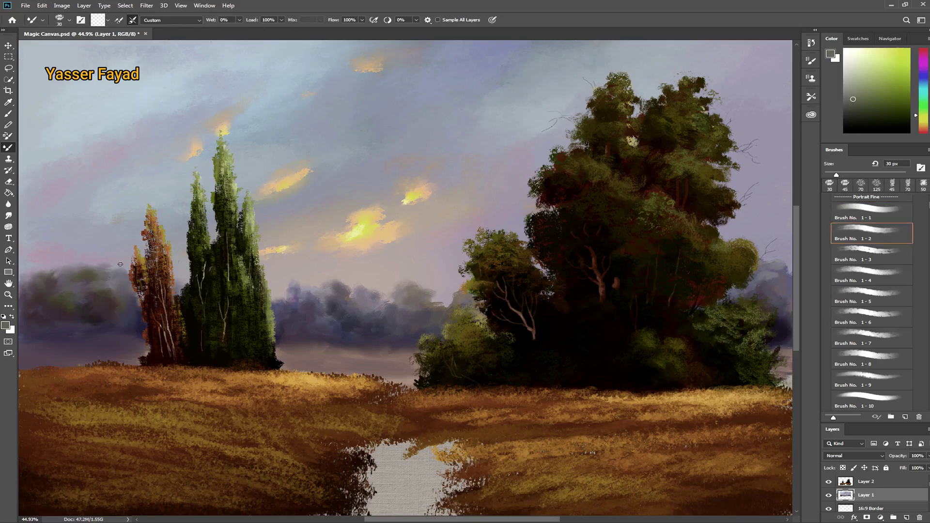
Lower flow to about 51%, shrink the brush to 20 px, and pick near-black shifting to blue.
mouse_move(41, 314)
mouse_down()
mouse_move(90, 322)
mouse_move(49, 322)
mouse_up()
key(ctrl+z)
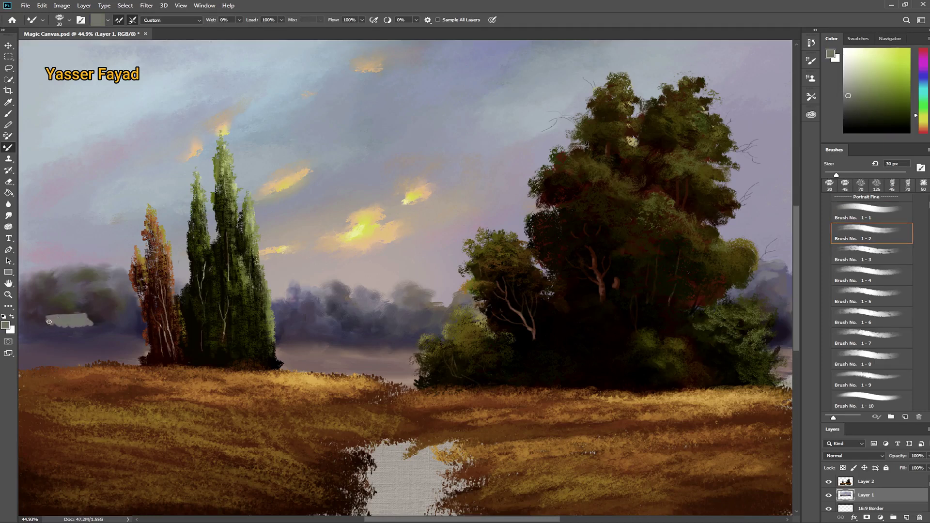
drag(333, 23, 309, 24)
key(bracketleft)
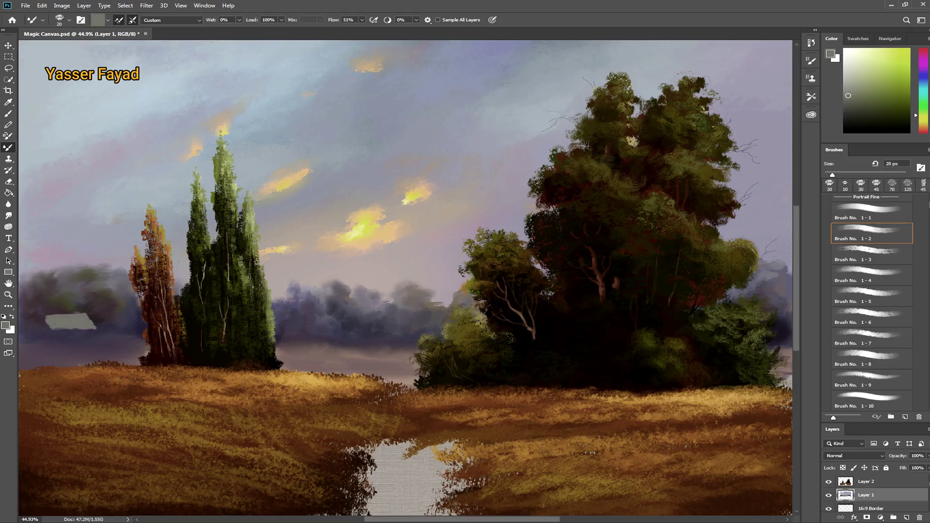
click(857, 117)
click(922, 83)
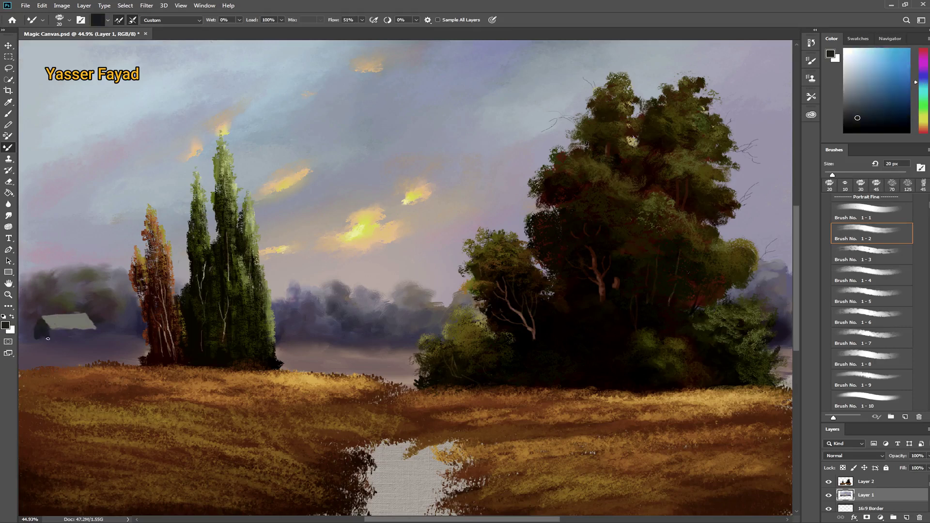
Paint a light grey-blue base stroke and a lighter roof on the distant house.
alt+click(68, 321)
mouse_move(54, 333)
mouse_down()
mouse_move(78, 331)
mouse_move(62, 335)
mouse_up()
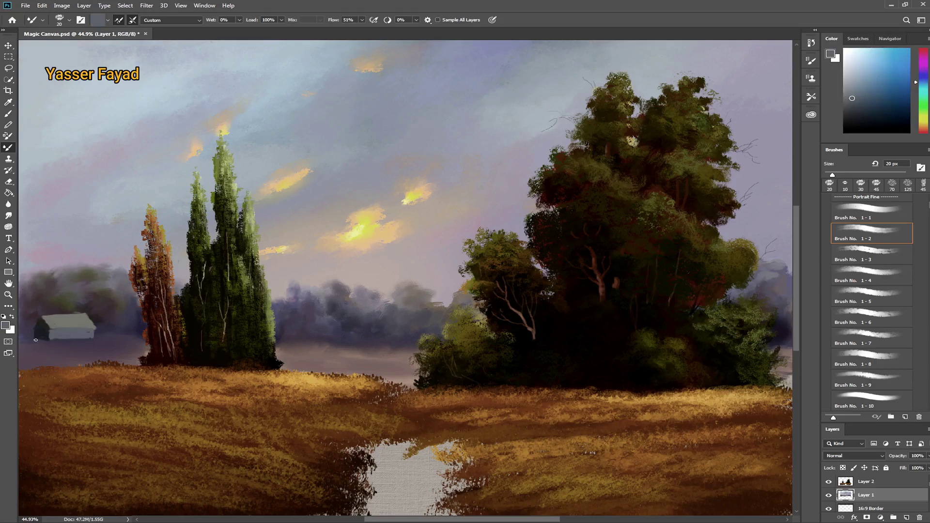
alt+click(148, 327)
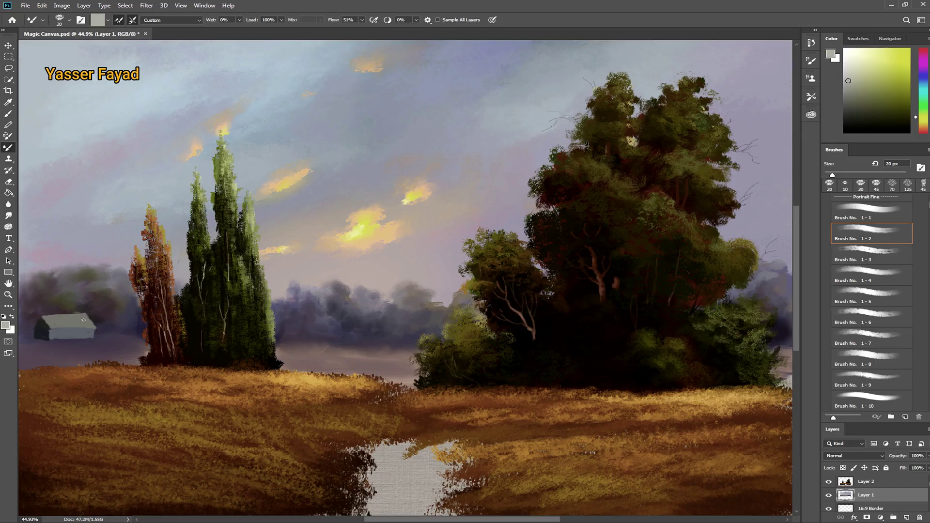
drag(83, 320, 41, 314)
key(5)
key(7)
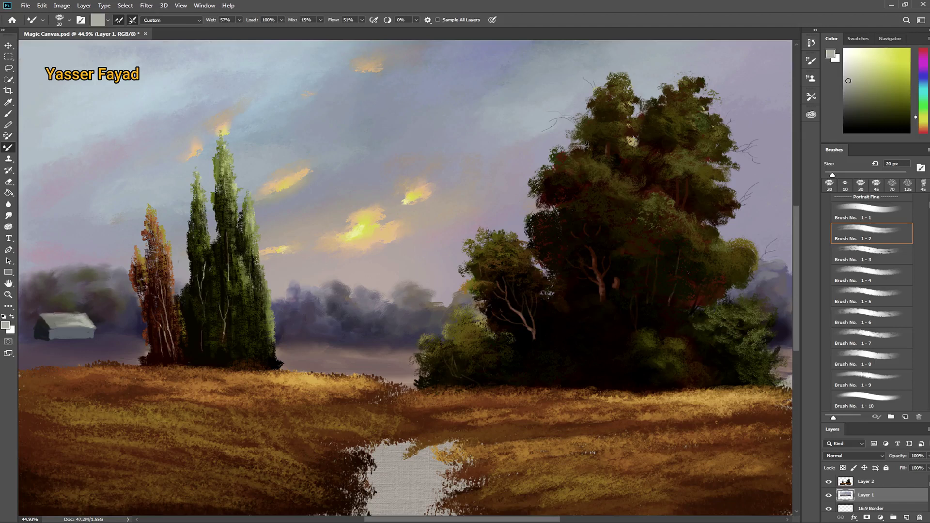
Shade the house's left wall in greenish grey and add a light beige edge along its base.
alt+click(66, 299)
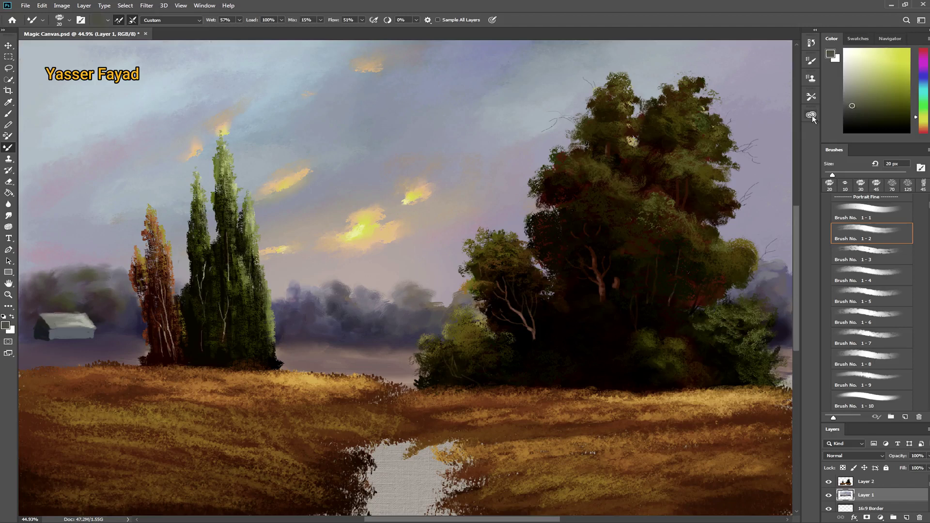
drag(33, 322, 34, 327)
alt+click(39, 317)
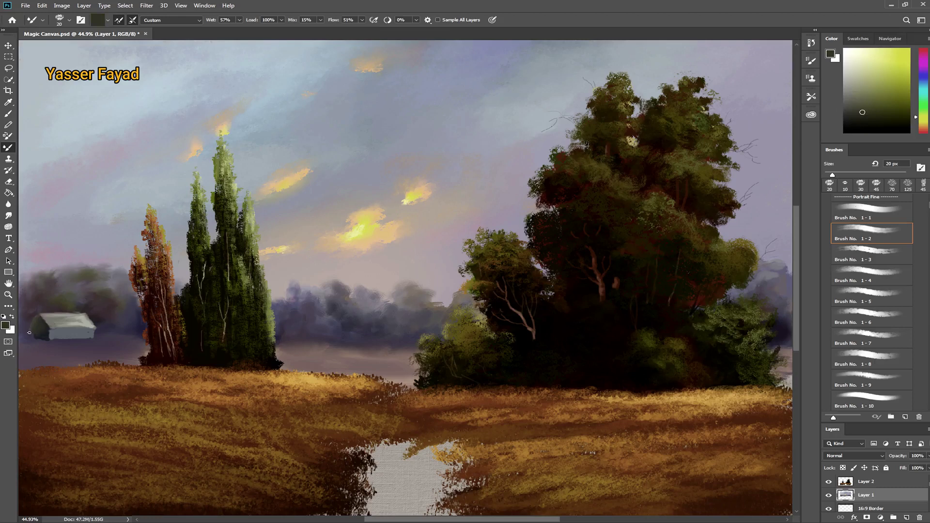
alt+click(29, 370)
alt+click(37, 326)
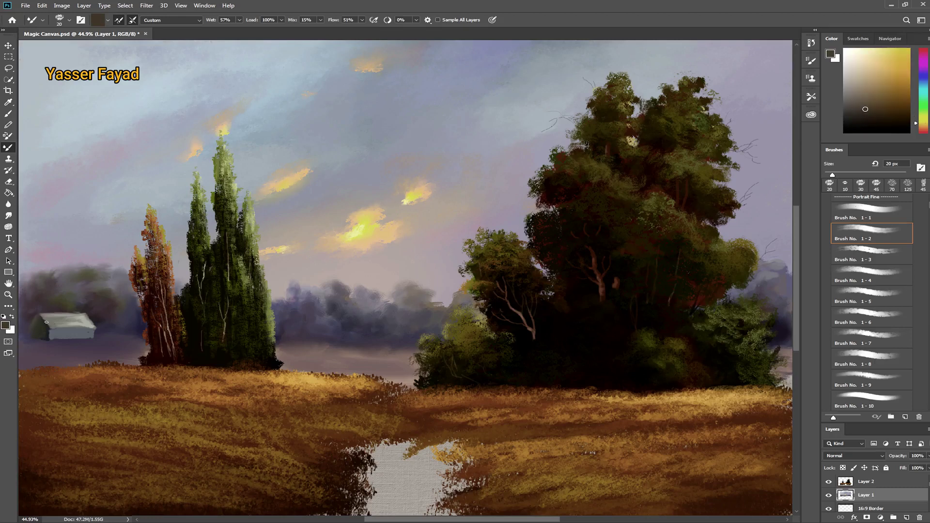
alt+click(83, 321)
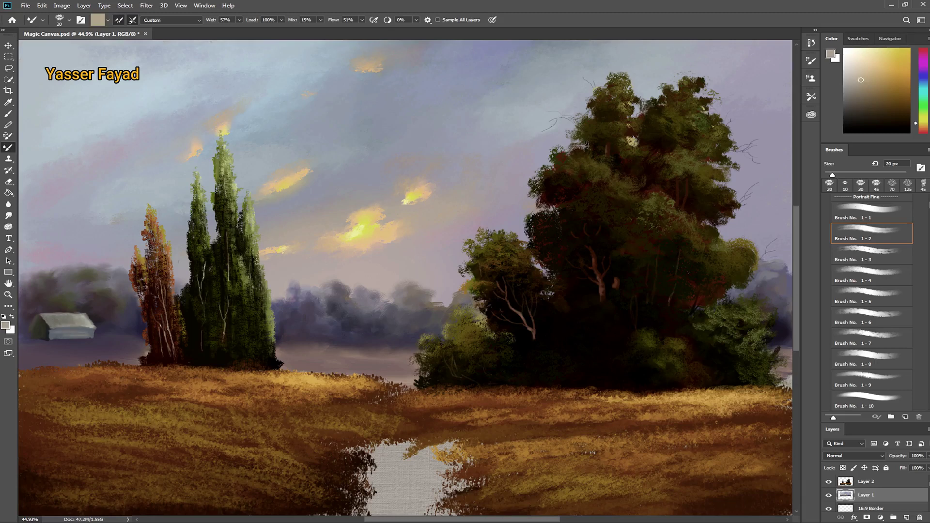
drag(45, 336, 89, 332)
Dab a near-black accent at the barn's left edge, then set a 15 px tan brush with Wet 6% and Mix 0%.
alt+click(43, 327)
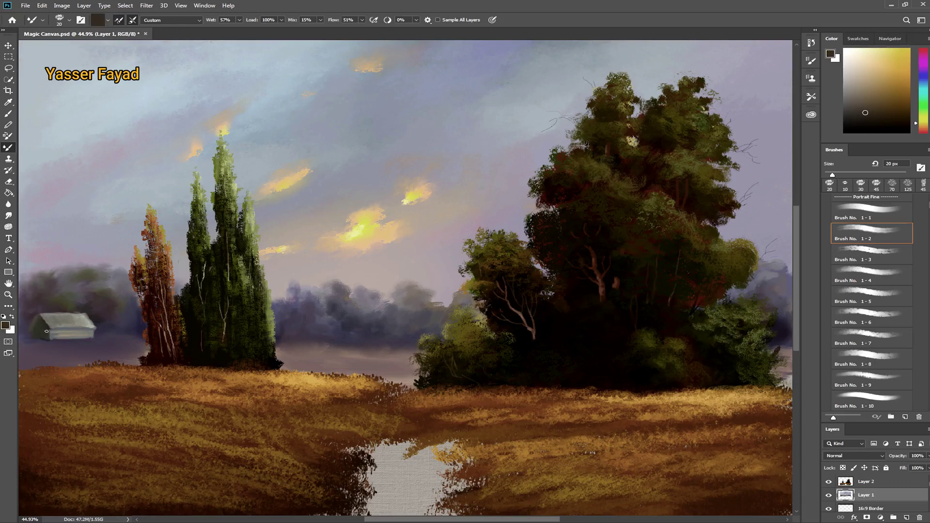
alt+click(36, 316)
drag(34, 322, 32, 327)
key(bracketleft)
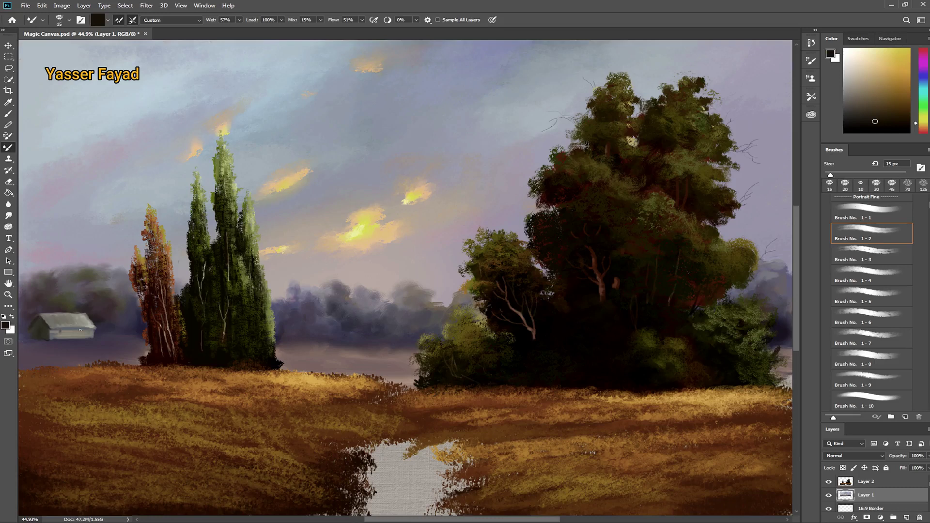
alt+click(42, 407)
drag(204, 23, 187, 23)
key(shift+0)
Paint a second small light-tan house just right of the barn.
alt+click(99, 318)
alt+click(107, 326)
alt+click(108, 331)
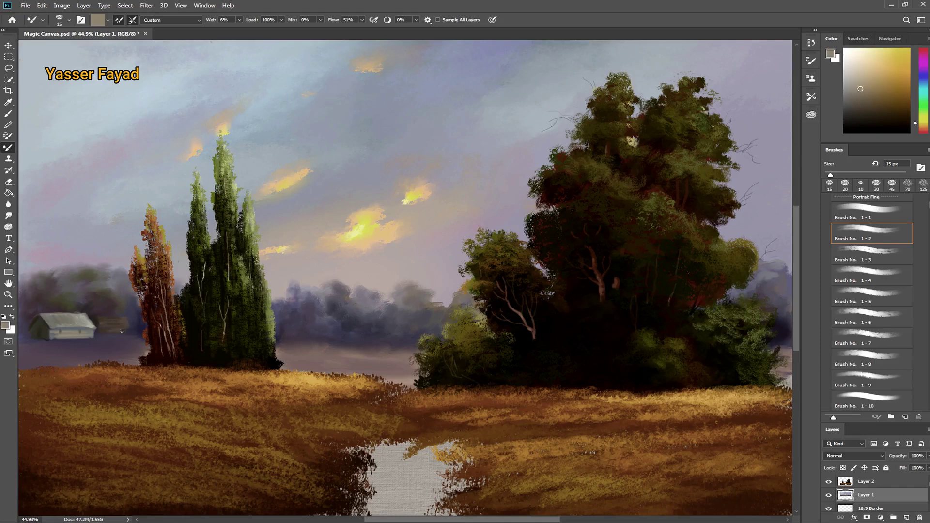
drag(101, 329, 122, 331)
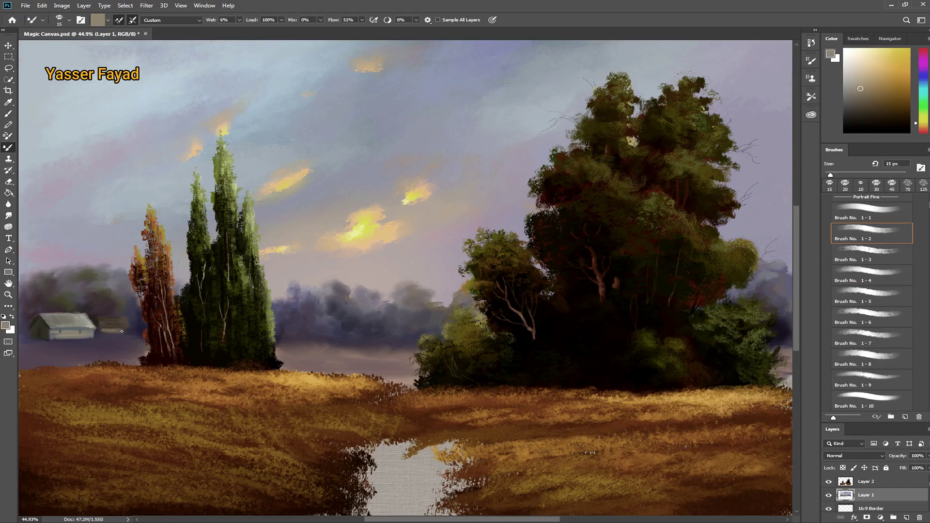
alt+click(98, 342)
alt+click(109, 331)
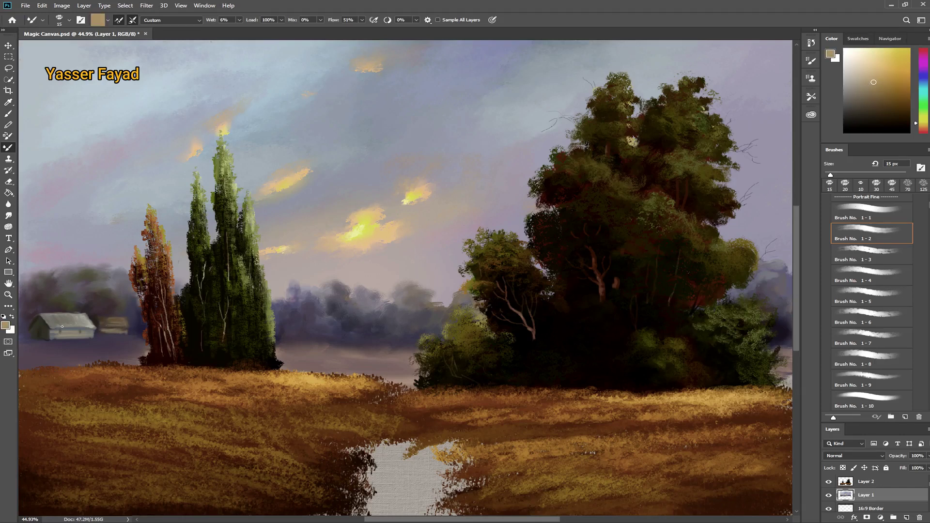
With dark green, Wet 1%, Flow 100% and a 40 px brush, stroke green below the houses.
click(927, 110)
click(870, 107)
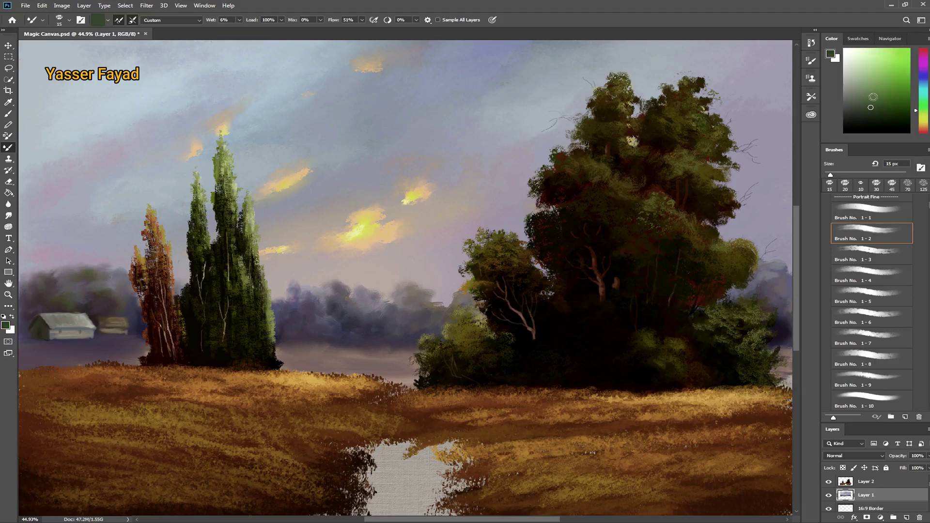
drag(211, 20, 207, 20)
drag(333, 21, 374, 22)
key(bracketright)
key(bracketright)
key(bracketright)
drag(116, 345, 129, 339)
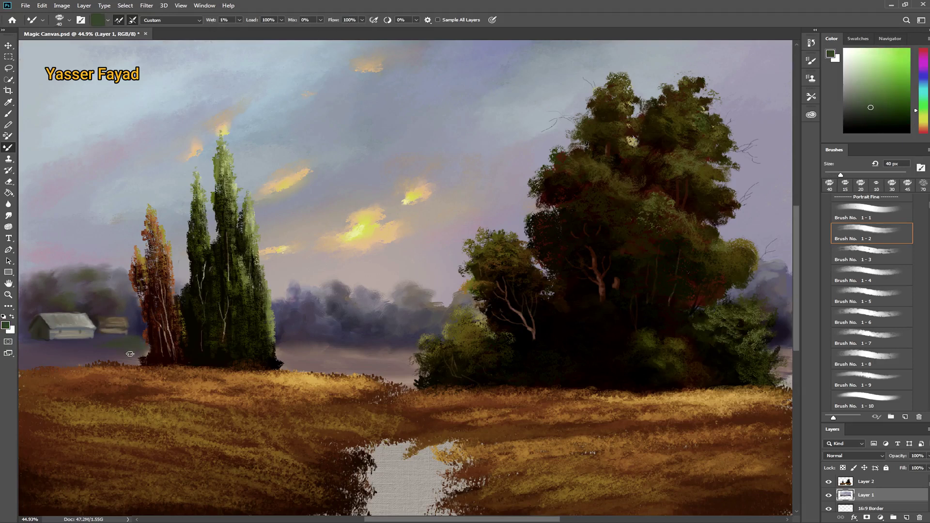
After undoing olive-green tries, paint a dark green band below the houses and along the far waterline.
click(923, 117)
click(893, 113)
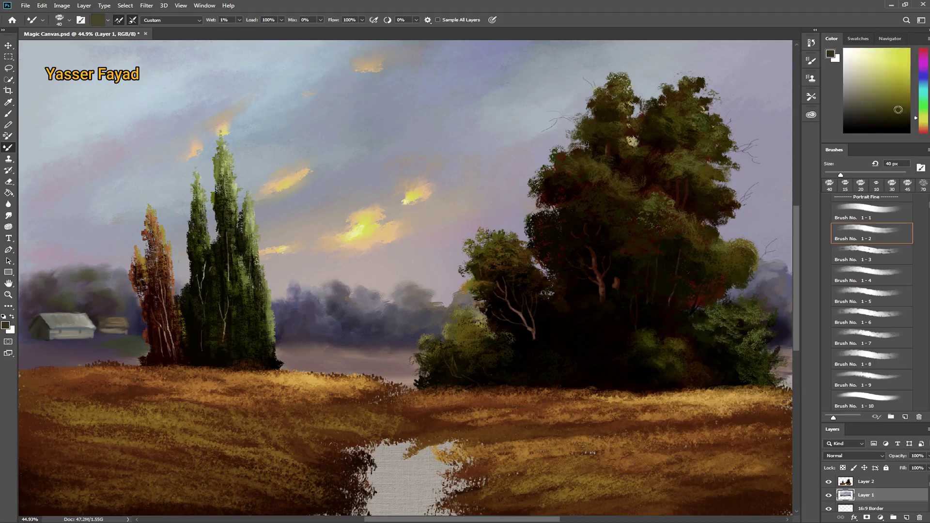
mouse_move(105, 337)
mouse_down()
mouse_move(42, 346)
mouse_move(97, 348)
mouse_up()
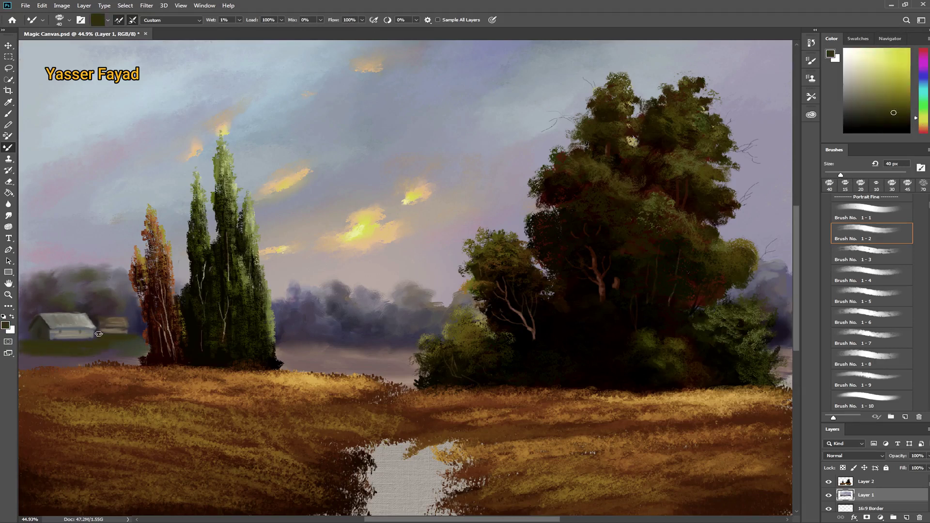
click(861, 99)
key(ctrl+z)
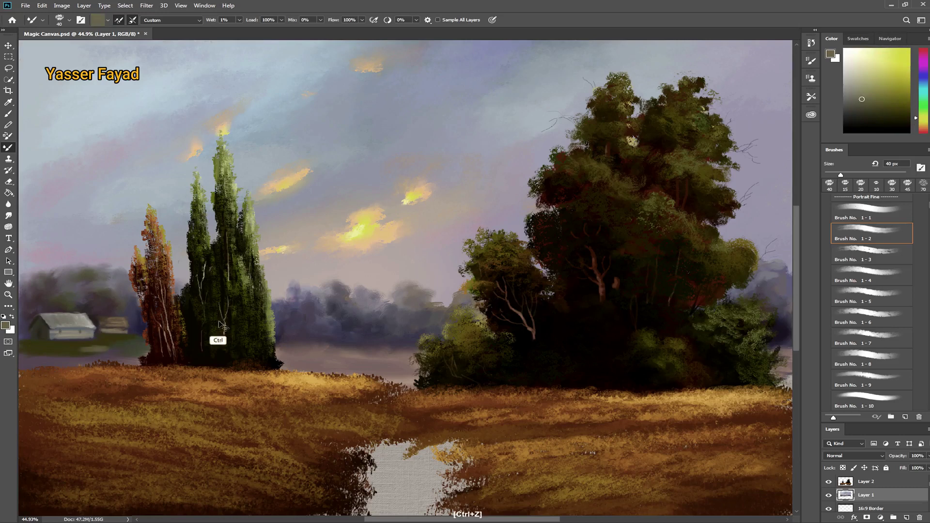
click(915, 113)
click(875, 101)
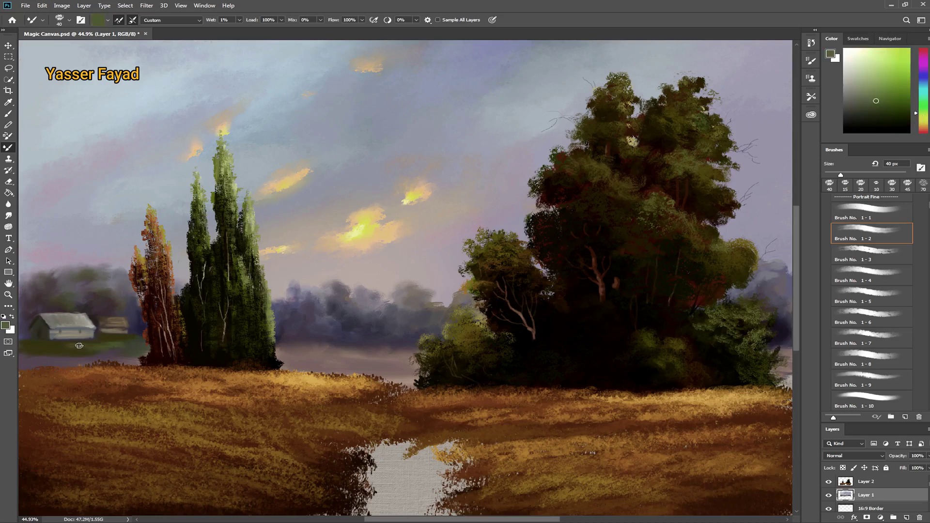
key(ctrl+z)
click(870, 111)
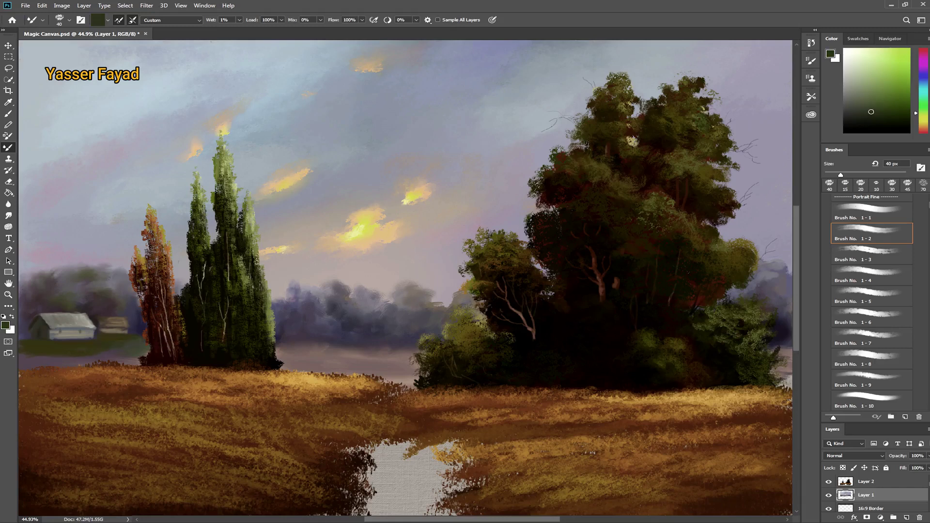
drag(108, 346, 44, 361)
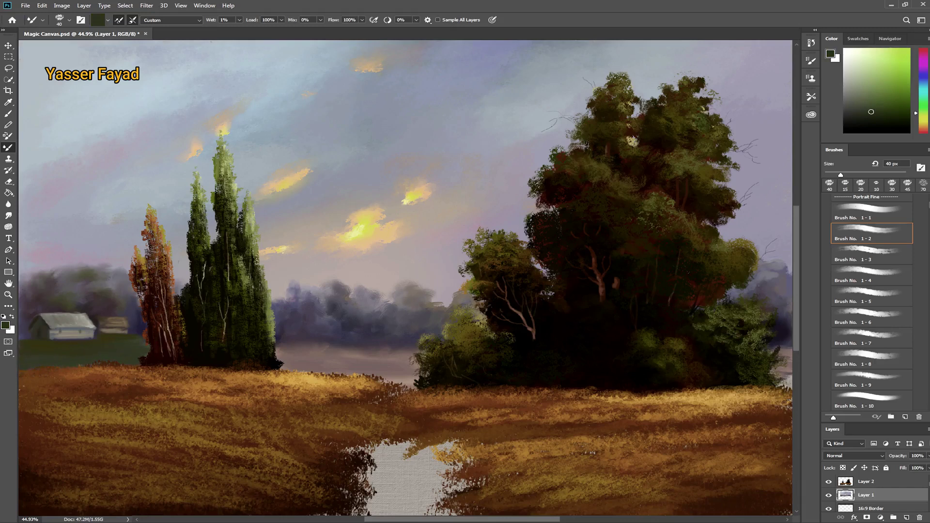
drag(409, 360, 286, 361)
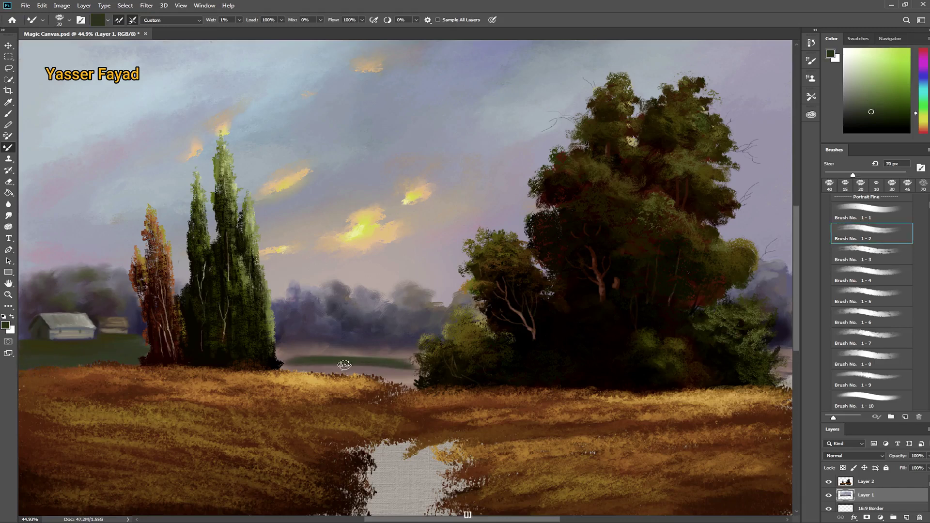
With an 80 px brush, green over the pale waterline and right-edge patches, then brown the field's top edge.
key(bracketright)
key(bracketright)
key(bracketright)
key(bracketleft)
key(bracketleft)
key(bracketleft)
key(bracketleft)
key(bracketleft)
key(bracketleft)
key(bracketleft)
key(bracketleft)
key(bracketleft)
mouse_move(420, 374)
mouse_down()
mouse_move(387, 380)
mouse_move(339, 370)
mouse_move(339, 355)
mouse_move(368, 354)
mouse_move(285, 347)
mouse_up()
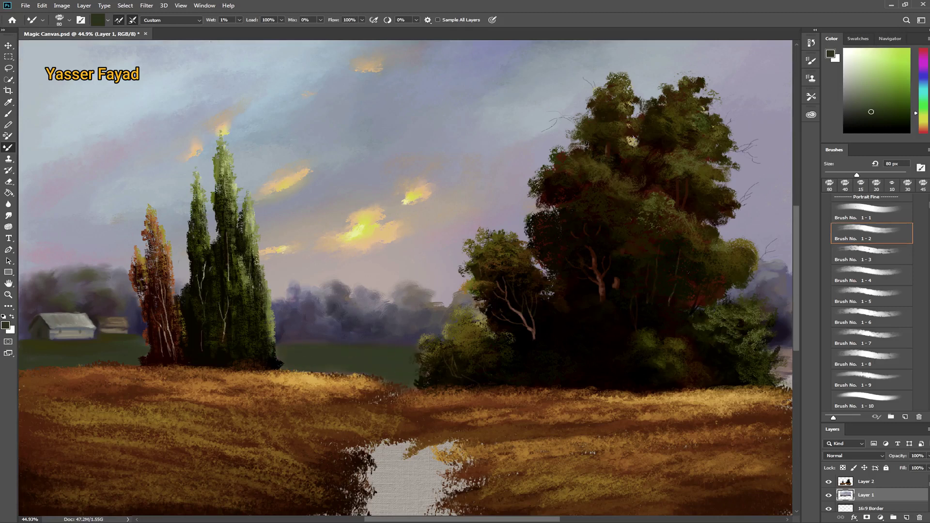
drag(779, 362, 780, 377)
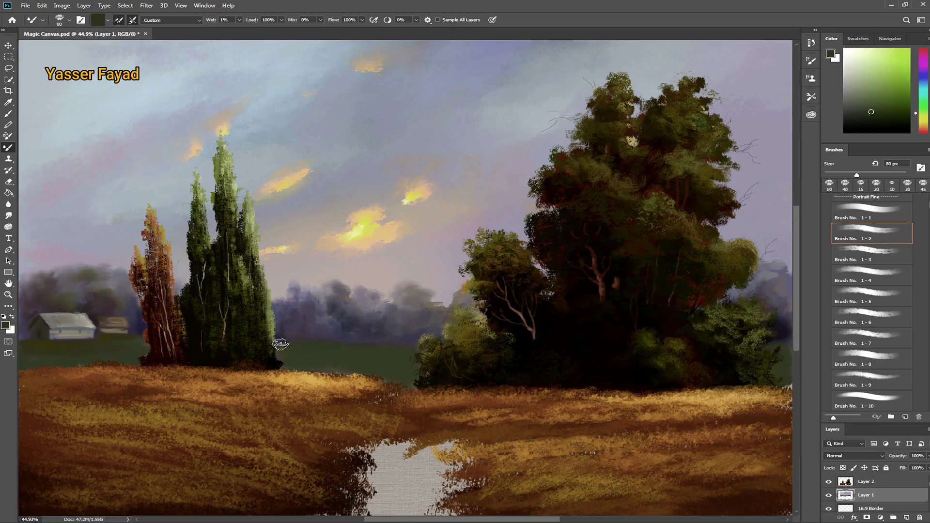
click(923, 125)
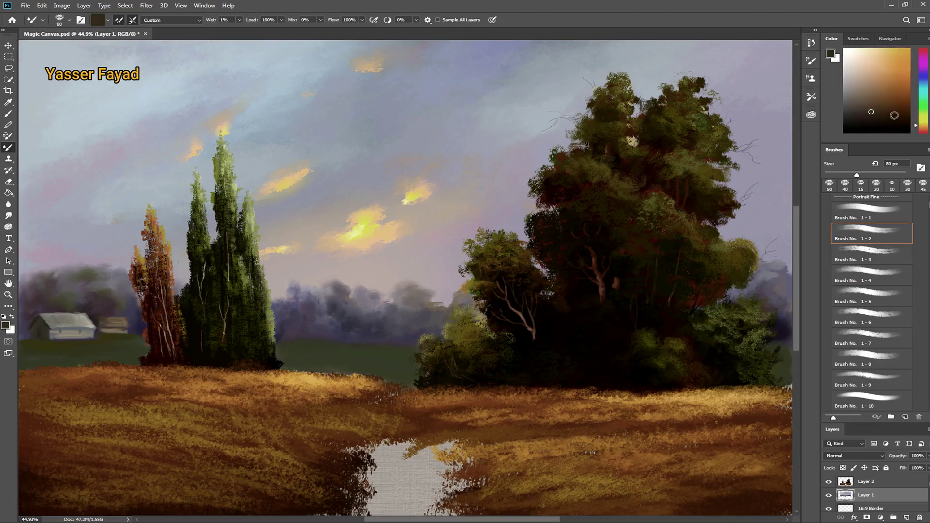
click(889, 112)
drag(325, 365, 412, 383)
key(bracketleft)
key(bracketleft)
key(bracketleft)
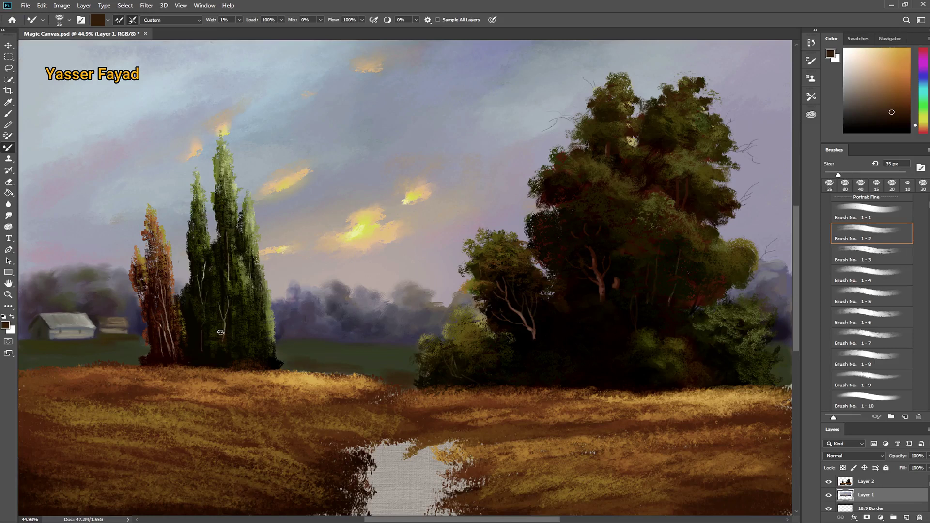
At 20 px, dab short light-green strokes across the meadow and left of the cypresses.
drag(924, 124, 924, 116)
click(870, 99)
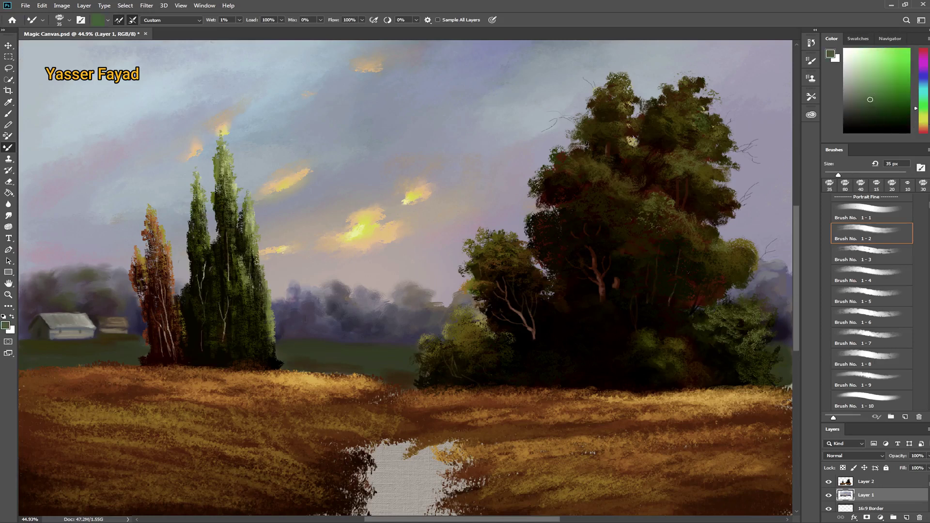
key(bracketleft)
key(bracketleft)
key(bracketleft)
mouse_move(370, 352)
mouse_down()
mouse_move(410, 358)
mouse_move(347, 348)
mouse_move(406, 345)
mouse_up()
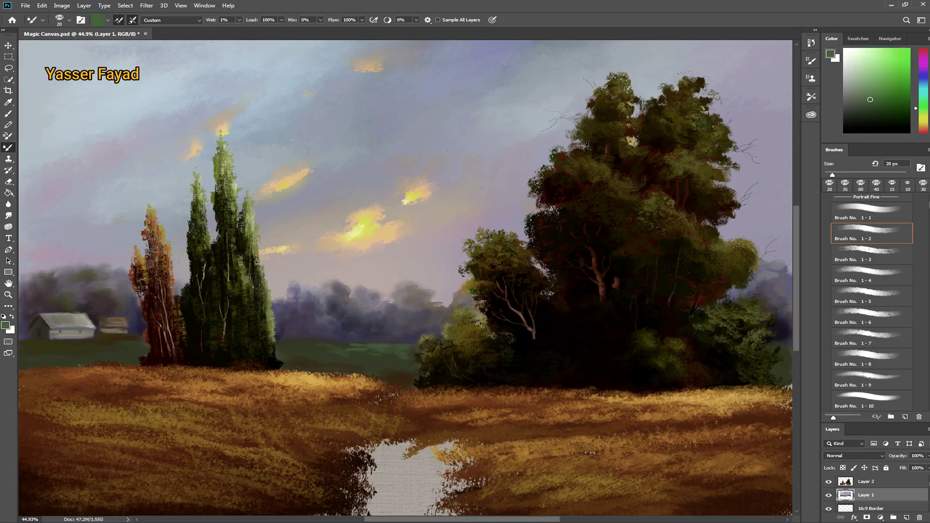
drag(331, 348, 296, 349)
drag(363, 358, 283, 352)
drag(351, 359, 326, 361)
drag(394, 369, 380, 371)
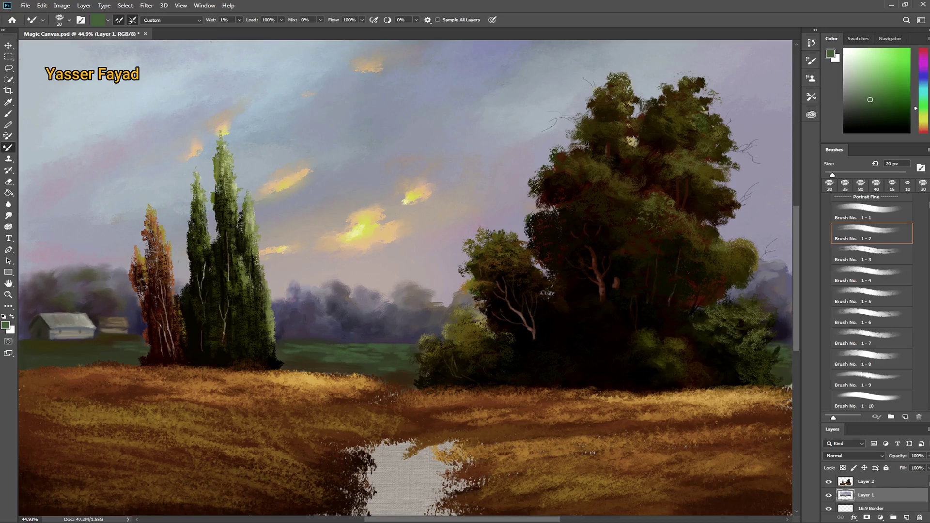
mouse_move(135, 350)
mouse_down()
mouse_move(98, 356)
mouse_move(127, 360)
mouse_move(69, 354)
mouse_up()
drag(54, 354, 36, 355)
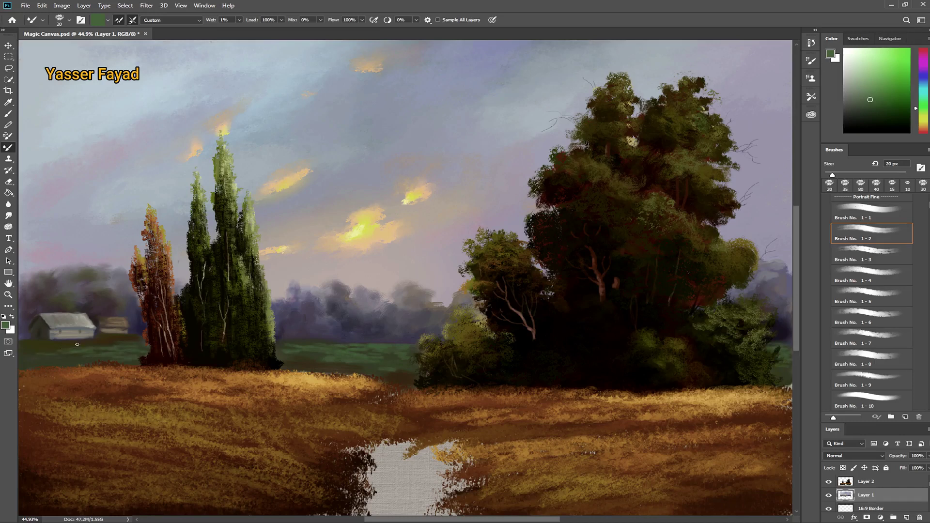
Load a dark brown and raise the brush size, wetness and mixing.
click(923, 128)
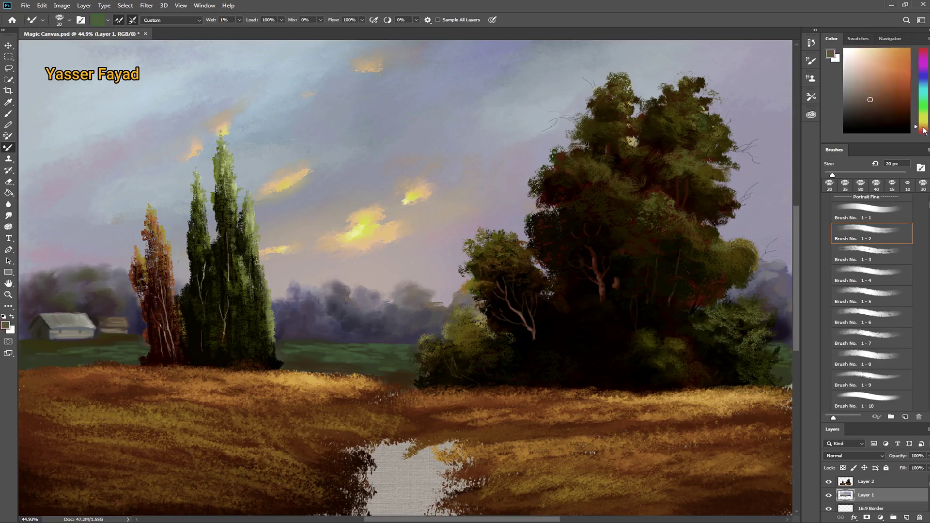
click(896, 107)
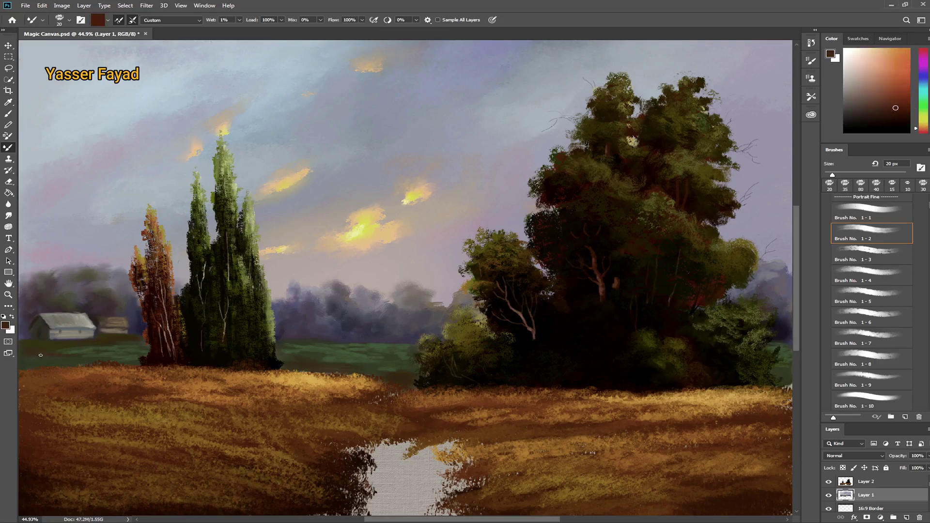
key(bracketright)
key(bracketright)
key(bracketright)
key(2)
key(4)
key(shift+2)
key(shift+2)
At 15 px with Wet ~12% and Mix ~11%, paint a short darker-brown stroke in the meadow.
alt+click(467, 369)
key(bracketleft)
key(bracketleft)
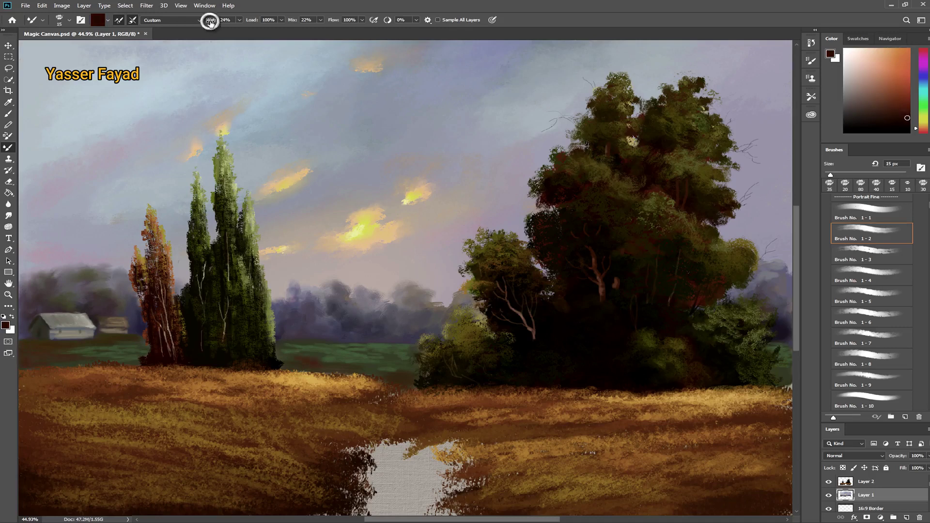
drag(210, 22, 199, 21)
drag(293, 19, 282, 20)
click(313, 358)
drag(336, 347, 359, 351)
scroll(866, 242, up, 5)
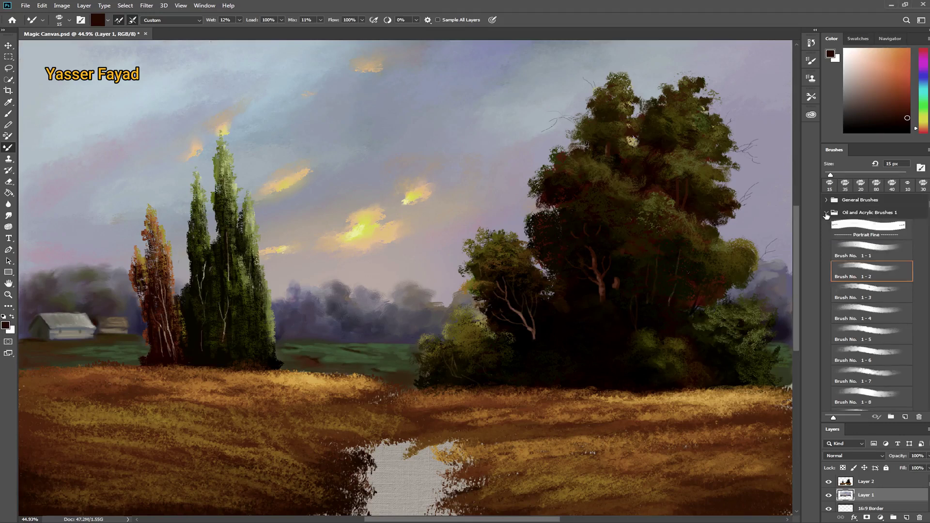
With the Frost soft brush, enlarge and brighten the small yellow cloud, then grow the brush to 80 px.
click(826, 213)
scroll(866, 301, down, 5)
scroll(867, 300, down, 5)
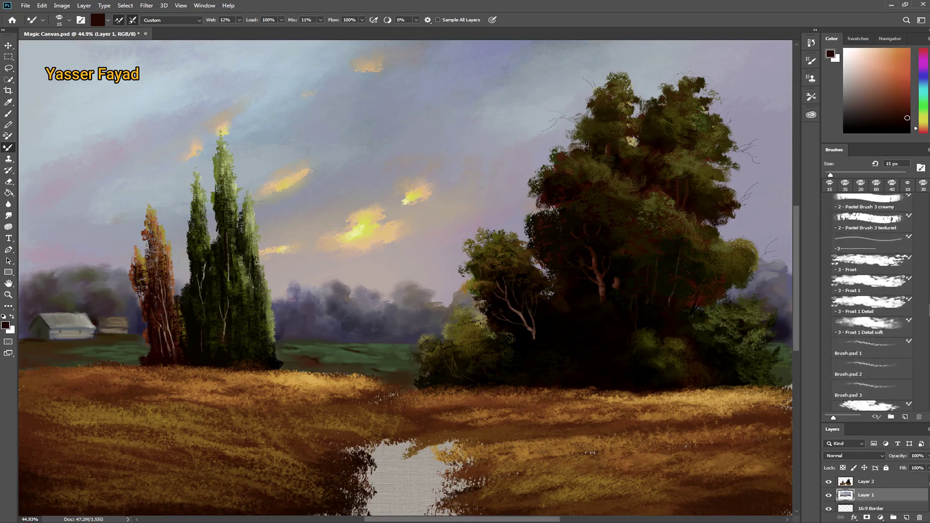
scroll(867, 300, down, 5)
scroll(867, 300, down, 2)
click(870, 302)
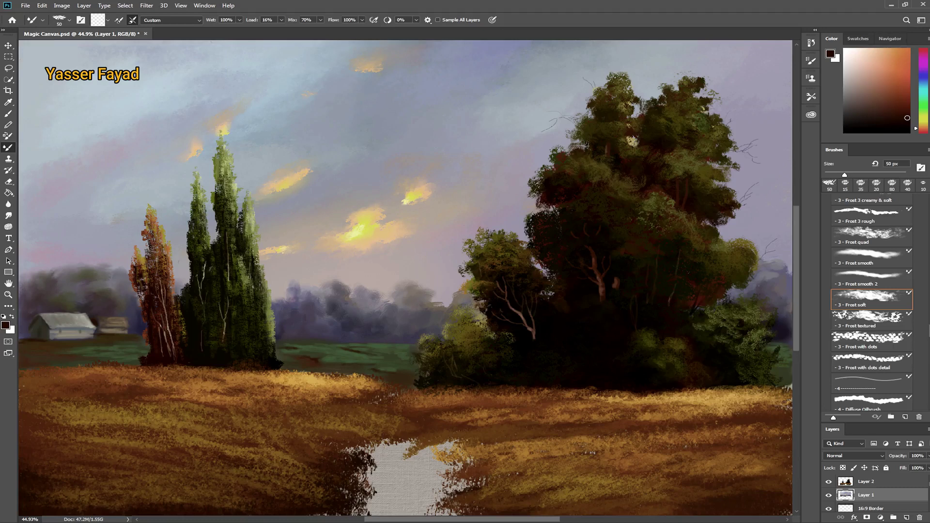
drag(415, 193, 442, 183)
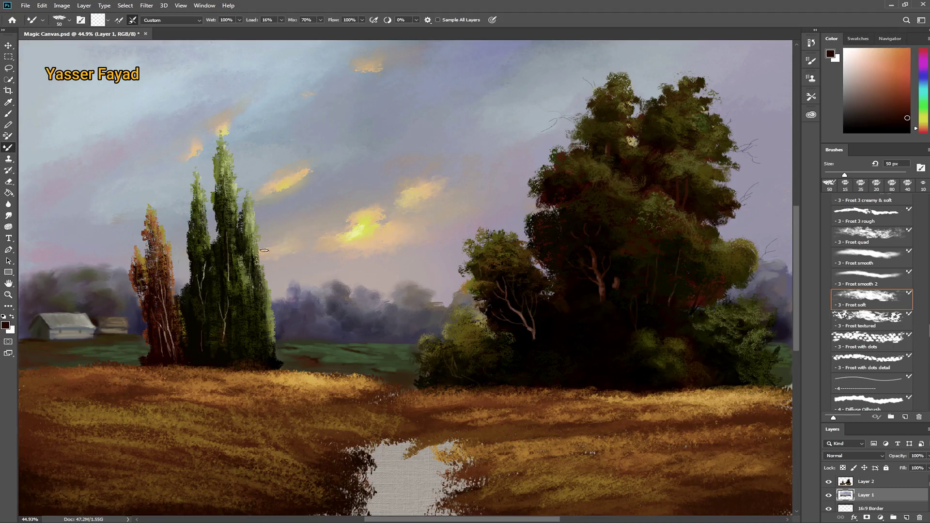
drag(348, 240, 339, 247)
key(bracketright)
key(bracketright)
key(bracketright)
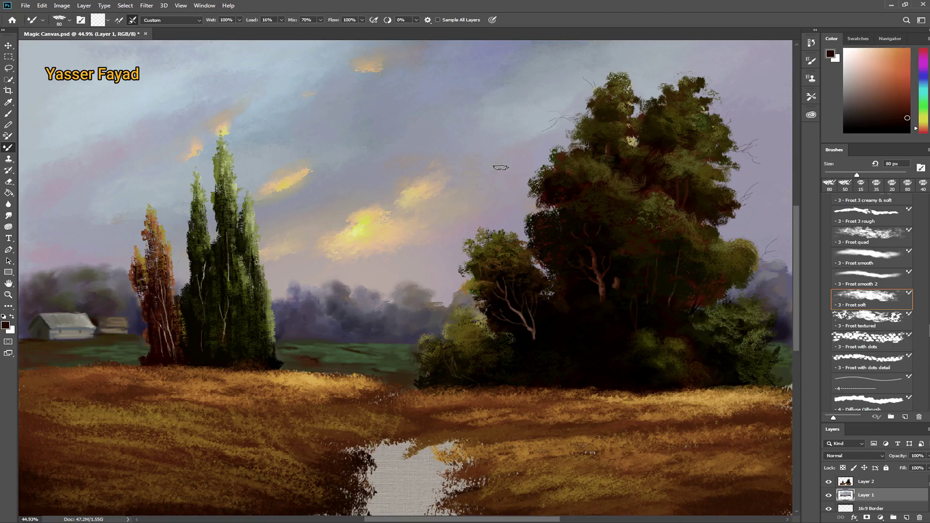
Dab bright yellow onto the cloud, then paint a near-white cream core at Wet 0%.
click(98, 20)
drag(720, 182, 721, 173)
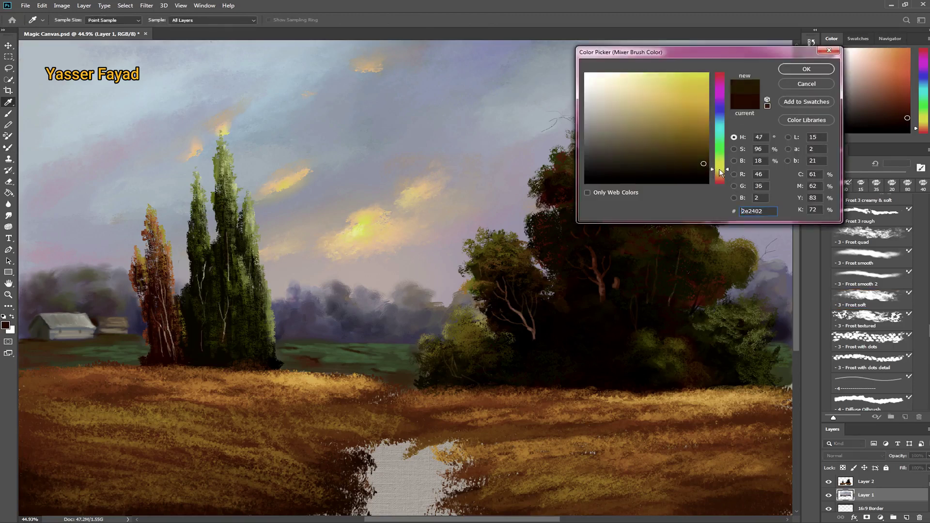
click(702, 86)
click(805, 69)
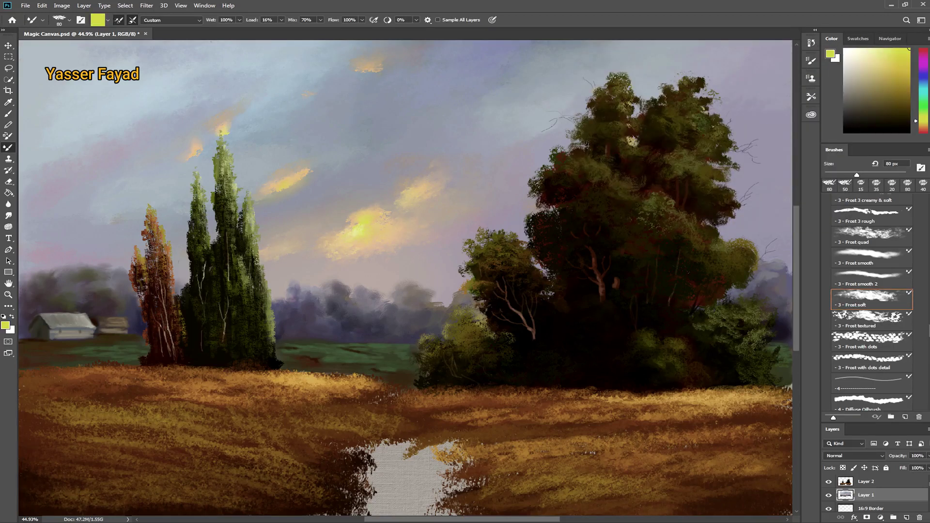
mouse_move(377, 214)
mouse_down()
mouse_move(366, 242)
mouse_move(421, 211)
mouse_up()
click(879, 58)
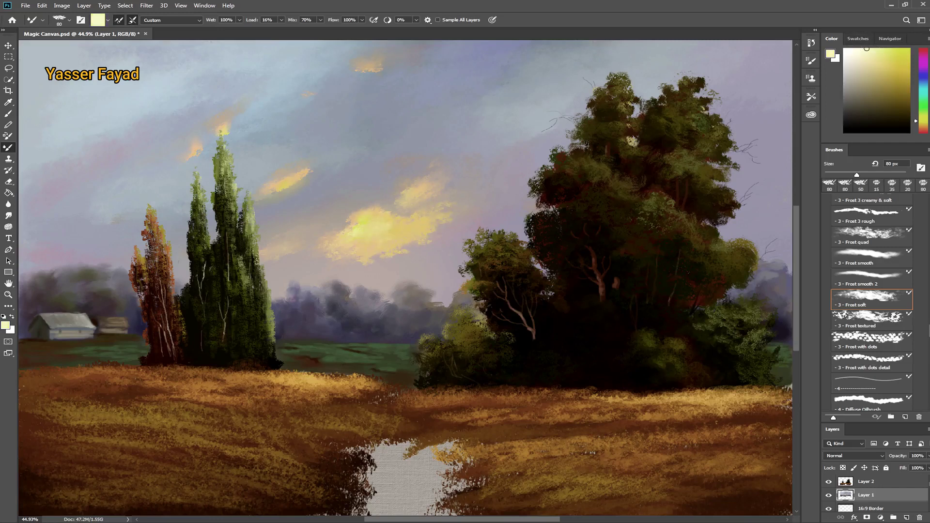
alt+click(388, 225)
key(0)
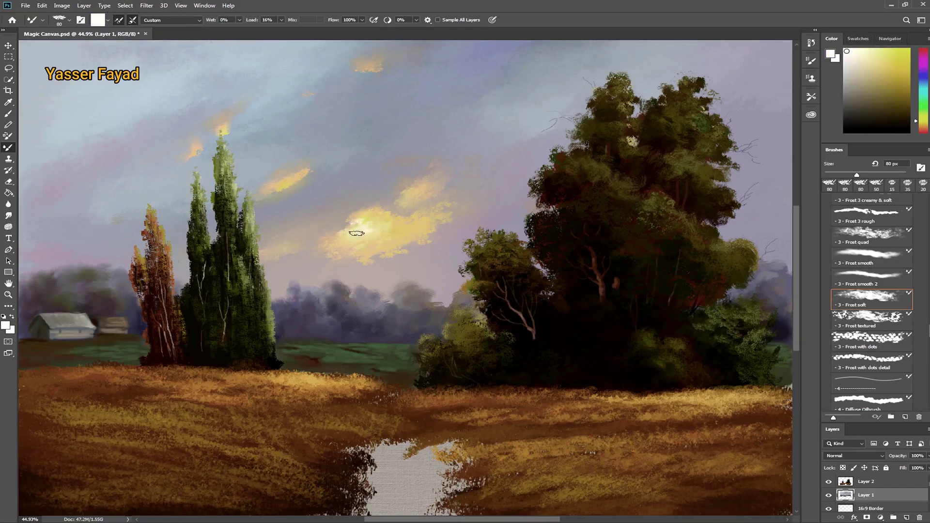
drag(356, 233, 473, 200)
Switch to golden and blend the cloud's white spot and edges with a clean brush.
click(909, 49)
click(924, 127)
click(119, 23)
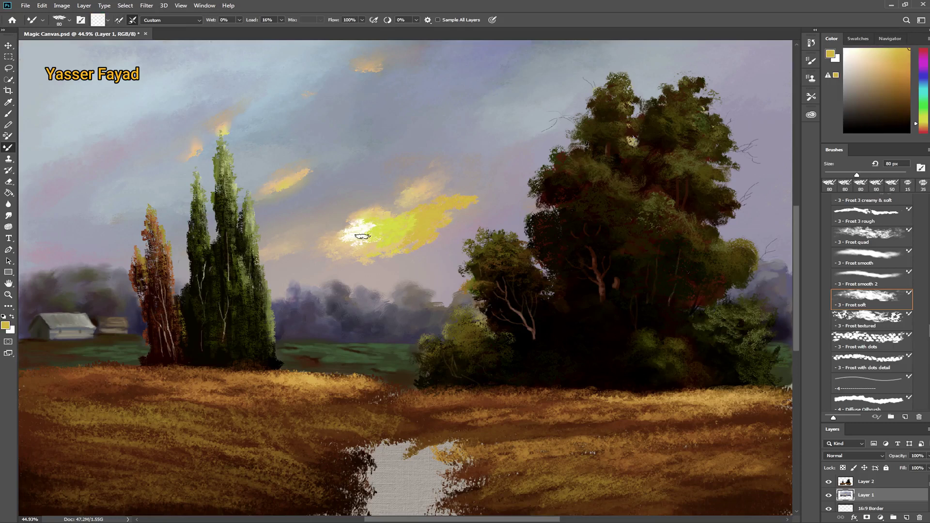
mouse_move(365, 238)
mouse_down()
mouse_move(383, 230)
mouse_move(334, 251)
mouse_up()
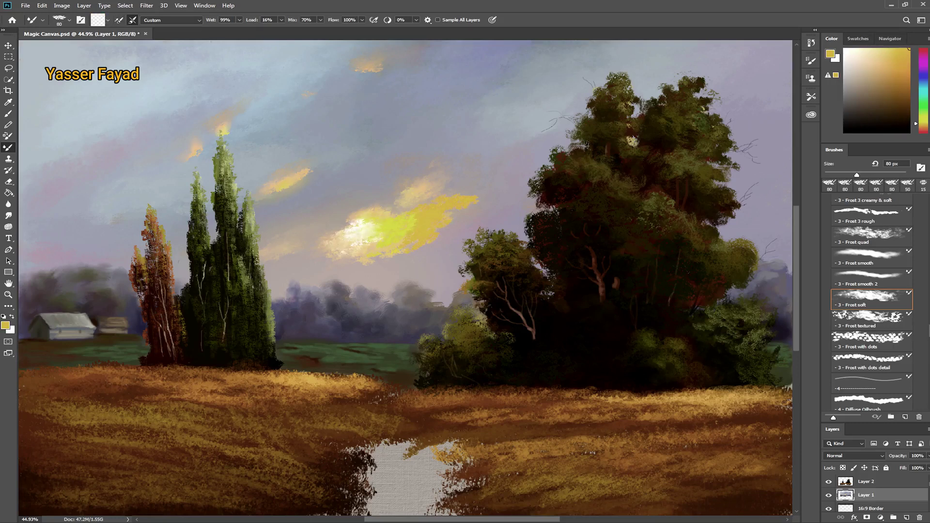
mouse_move(392, 239)
mouse_down()
mouse_move(421, 211)
mouse_move(463, 223)
mouse_up()
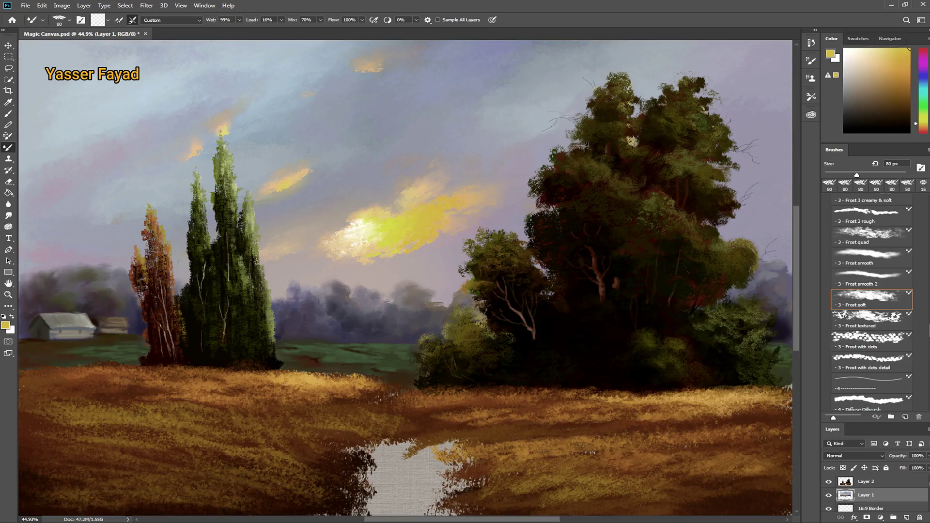
mouse_move(413, 248)
mouse_down()
mouse_move(373, 264)
mouse_move(320, 255)
mouse_up()
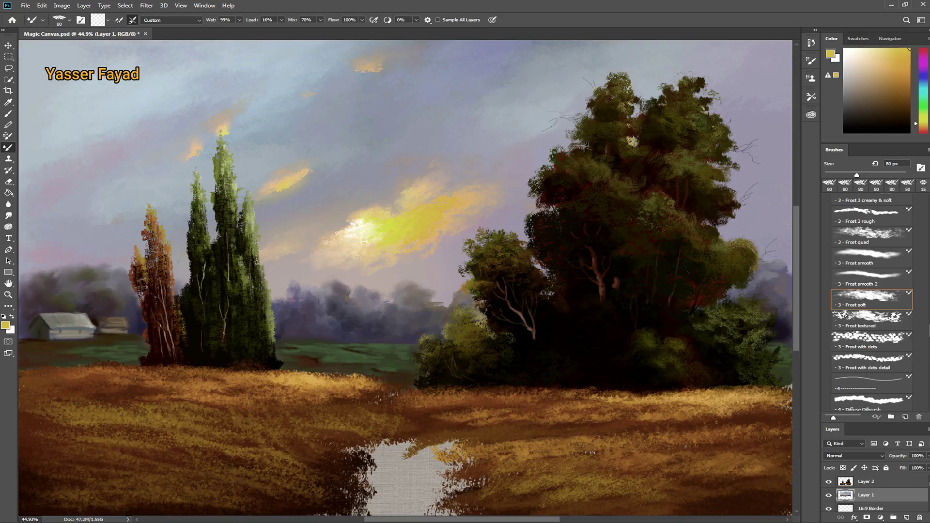
With the 45 px Frost smooth brush, paint white and pale-yellow highlights into the sunlit cloud.
click(872, 253)
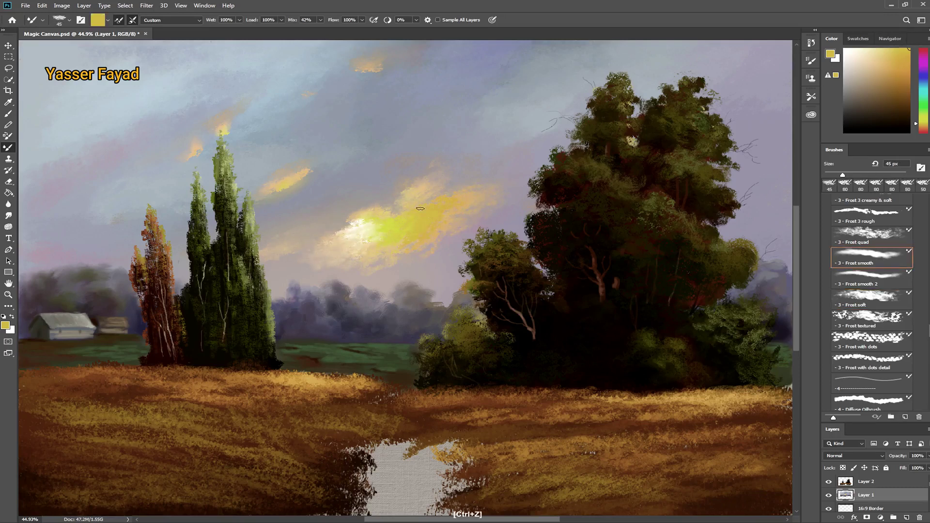
drag(864, 59, 823, 35)
mouse_move(358, 233)
mouse_down()
mouse_move(380, 223)
mouse_move(390, 230)
mouse_up()
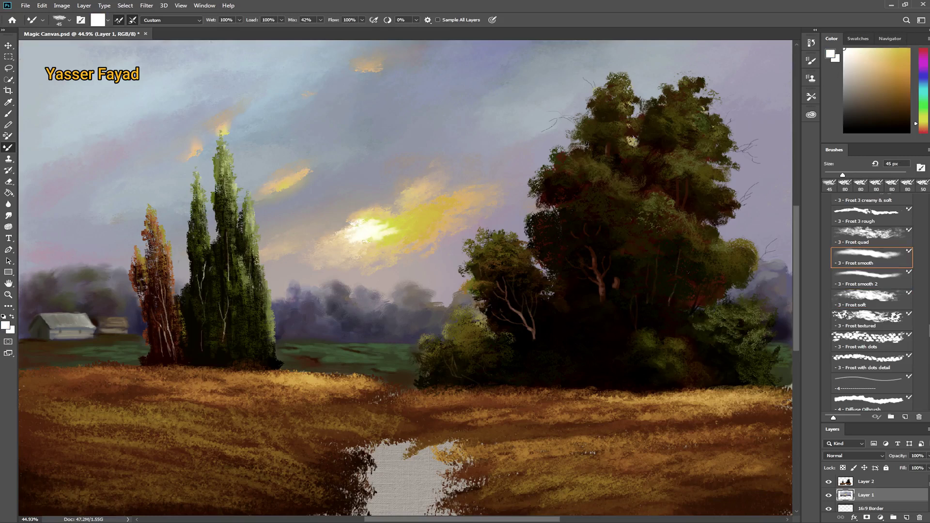
click(915, 120)
click(882, 49)
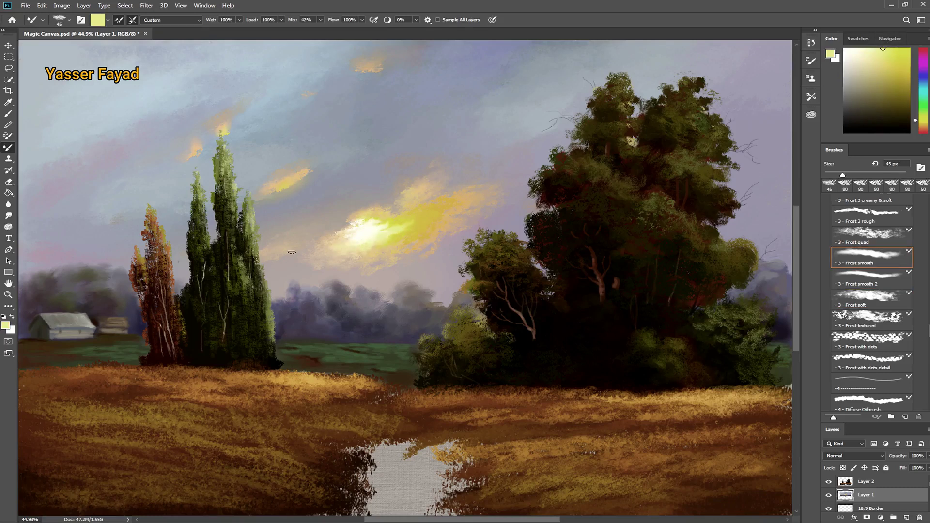
drag(390, 235, 418, 223)
drag(376, 244, 380, 249)
Add orange-tan streaks above and into the cloud, then extend the small orange cloud by the cypresses.
alt+click(429, 227)
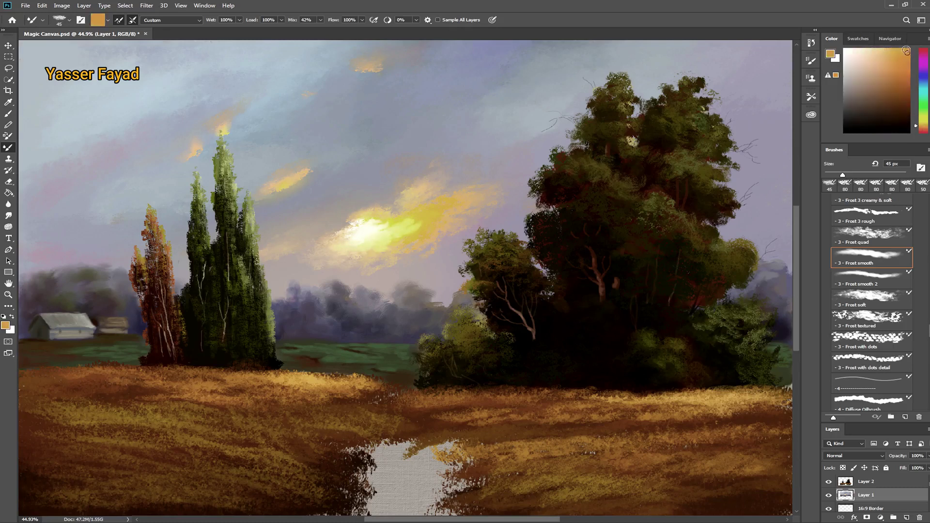
drag(442, 169, 486, 152)
drag(452, 226, 439, 222)
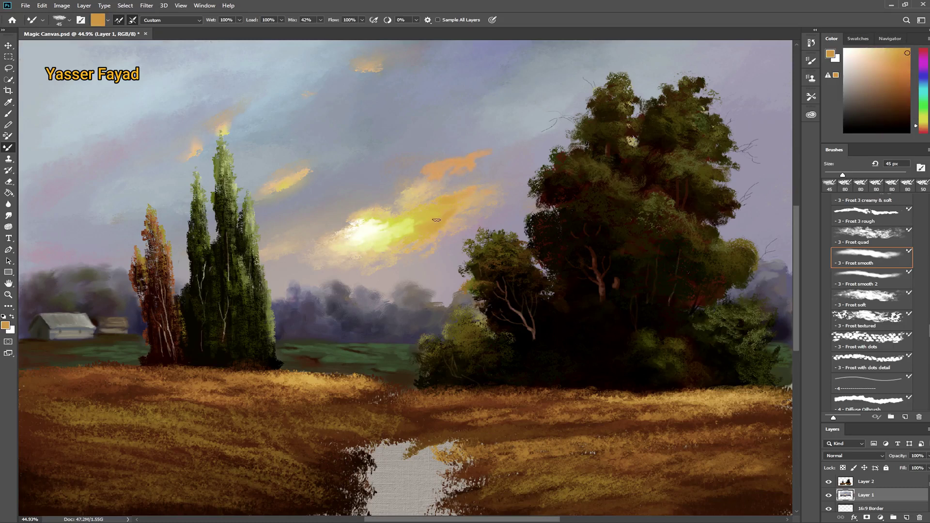
key(ctrl+alt+c)
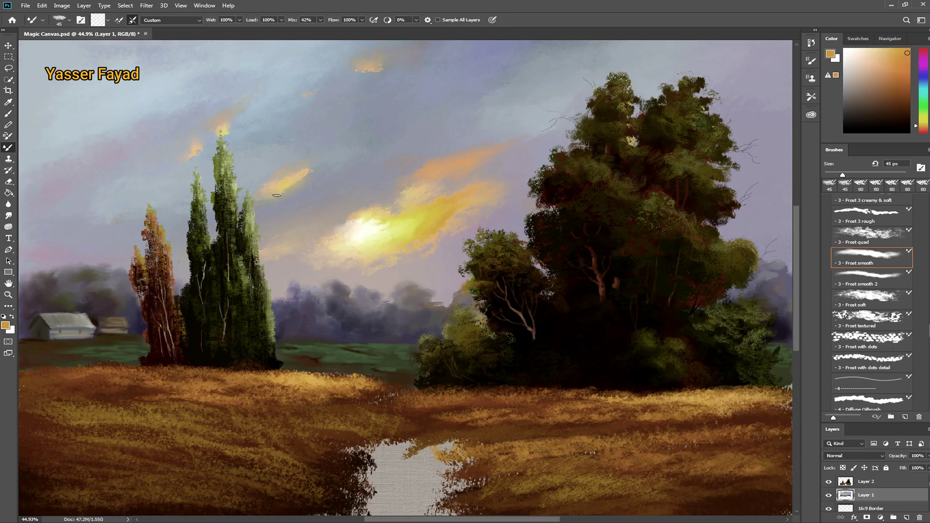
drag(277, 193, 305, 169)
key(bracketright)
key(bracketright)
key(bracketright)
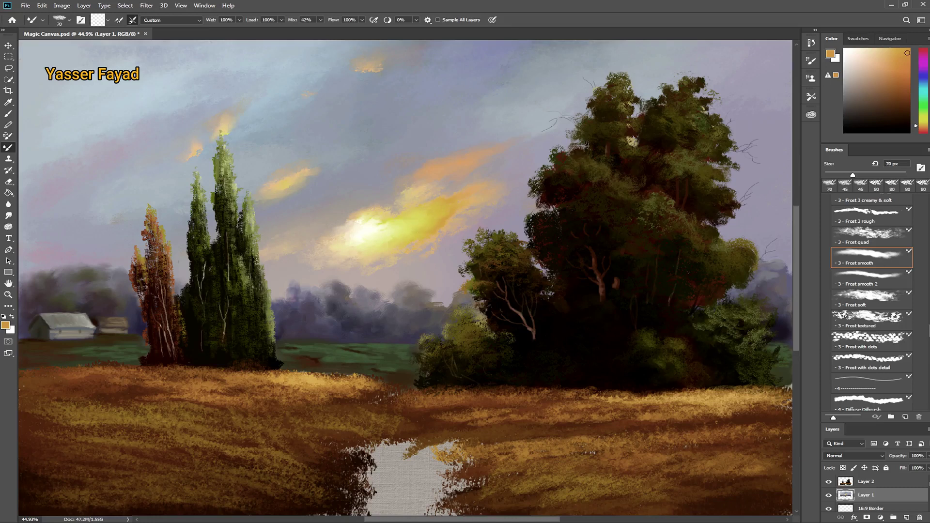
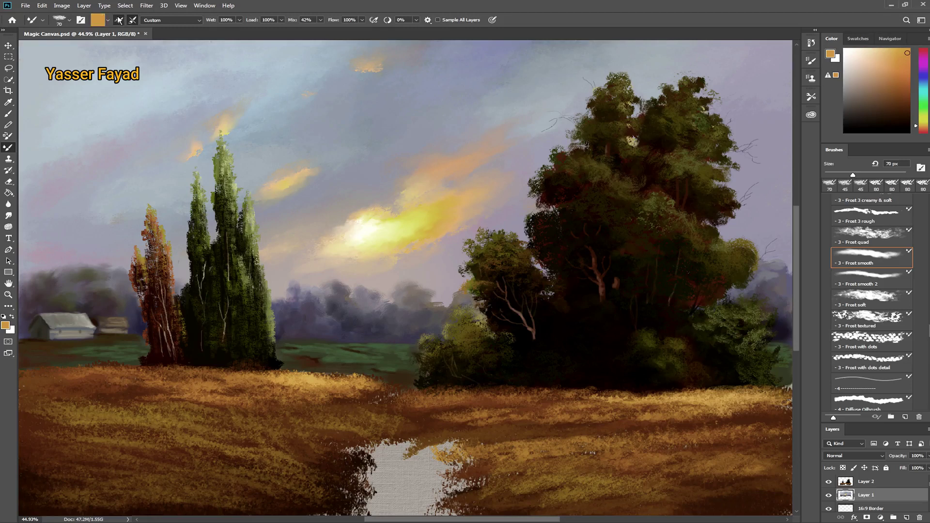
Paint pale lavender clouds across the upper sky with a larger brush, muting the orange streak.
alt+click(310, 87)
alt+click(158, 95)
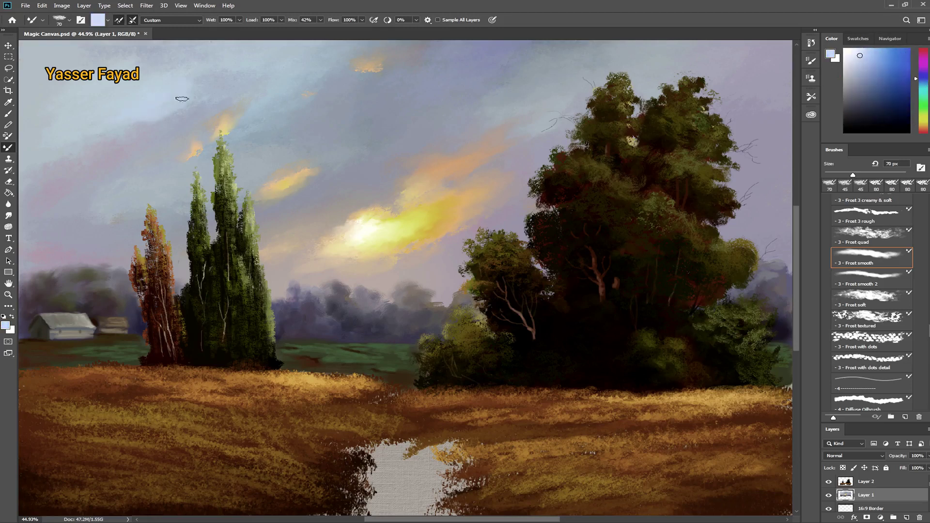
mouse_move(169, 114)
mouse_down()
mouse_move(191, 113)
mouse_move(142, 85)
mouse_move(166, 115)
mouse_move(202, 93)
mouse_move(295, 72)
mouse_move(278, 127)
mouse_move(359, 91)
mouse_move(289, 129)
mouse_move(307, 129)
mouse_move(401, 103)
mouse_move(460, 62)
mouse_move(509, 59)
mouse_move(524, 39)
mouse_move(543, 96)
mouse_move(488, 79)
mouse_move(502, 106)
mouse_move(690, 56)
mouse_move(603, 105)
mouse_move(712, 77)
mouse_move(576, 107)
mouse_move(741, 65)
mouse_up()
key(bracketright)
key(bracketright)
key(bracketright)
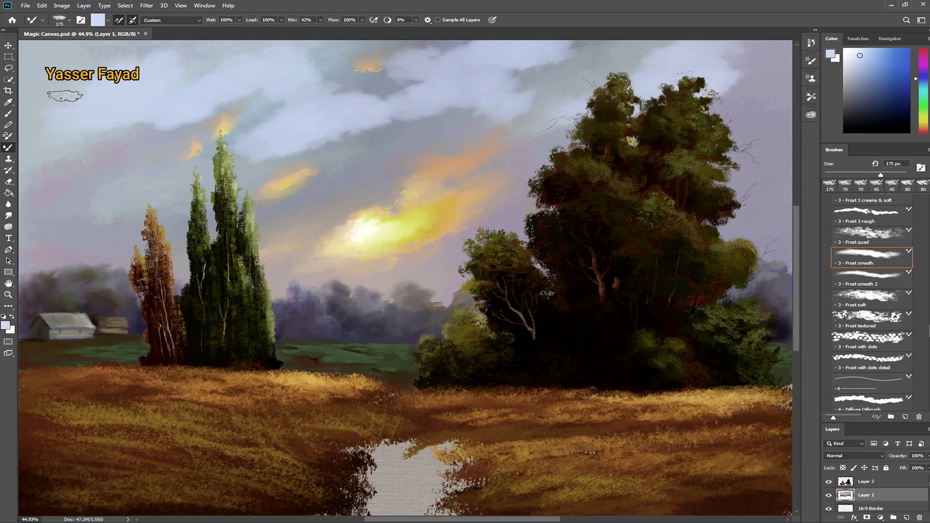
drag(40, 44, 103, 54)
mouse_move(44, 93)
mouse_down()
mouse_move(83, 108)
mouse_move(78, 162)
mouse_move(35, 131)
mouse_up()
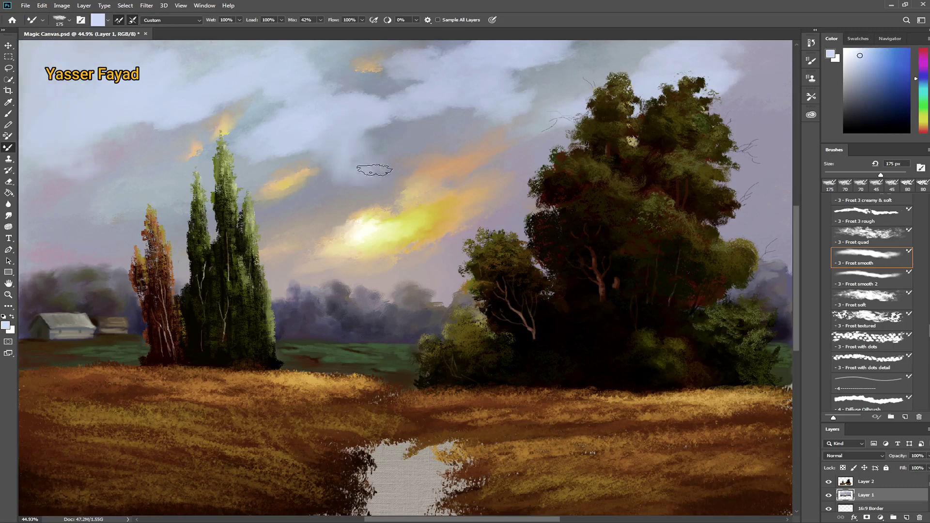
mouse_move(321, 143)
mouse_down()
mouse_move(284, 174)
mouse_move(357, 166)
mouse_up()
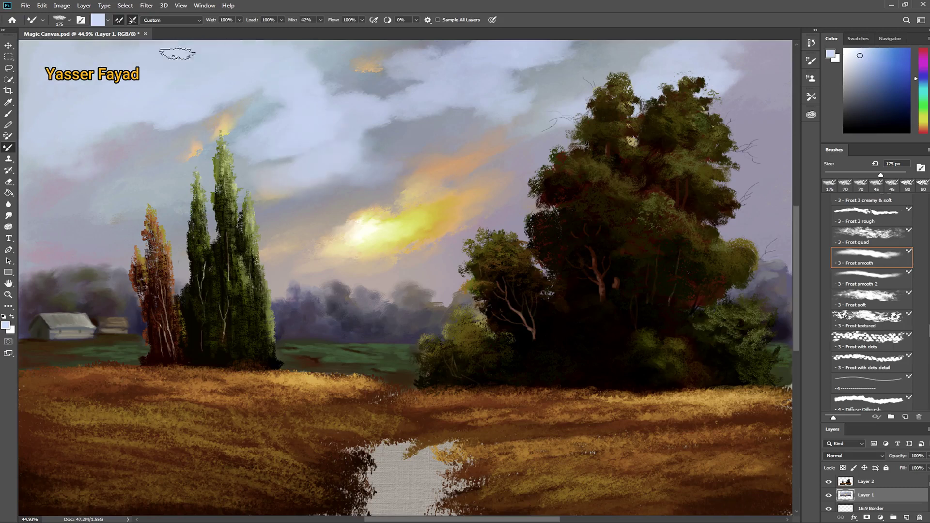
Dab cream and yellow highlights near the glow with a smaller, lower-flow brush.
click(919, 118)
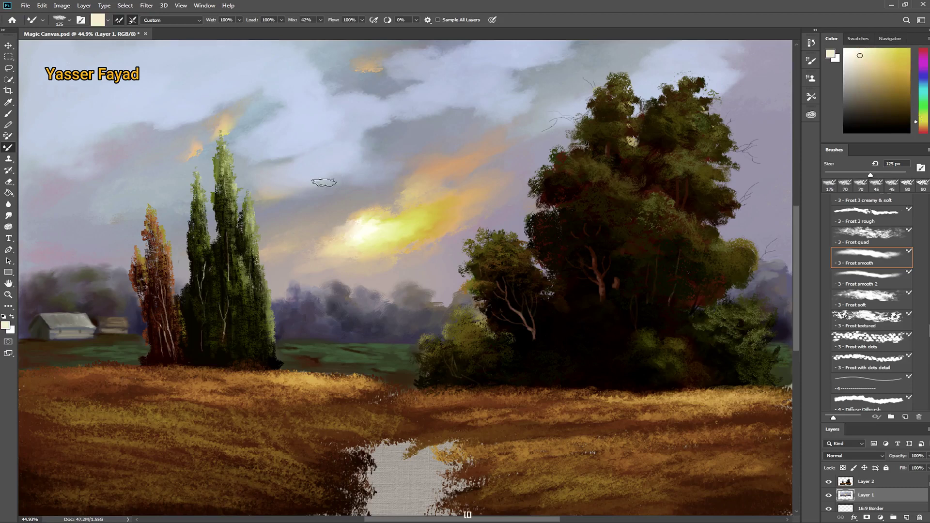
key(bracketleft)
key(bracketleft)
key(bracketleft)
drag(333, 180, 289, 196)
click(909, 57)
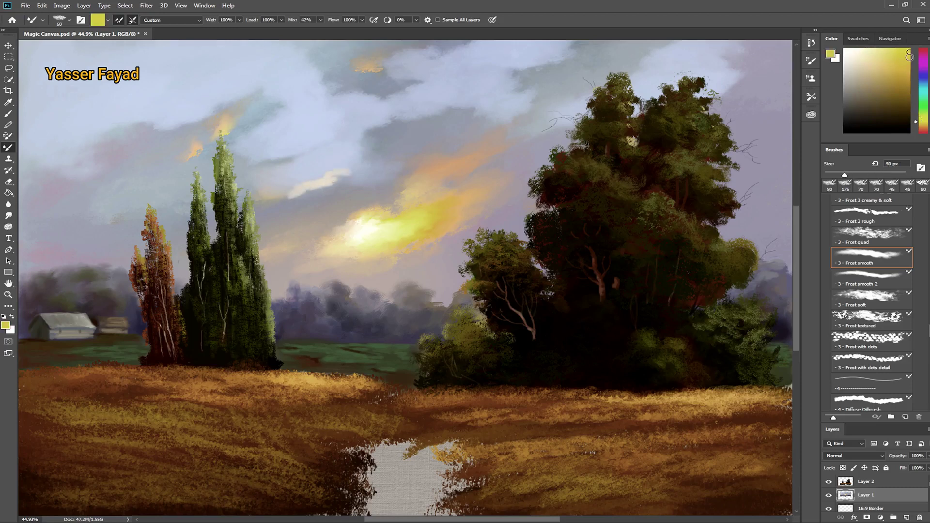
key(bracketleft)
drag(333, 20, 310, 22)
With a nearly dry 200 px brush, paint deep purple sky right of the big tree.
drag(845, 50, 834, 37)
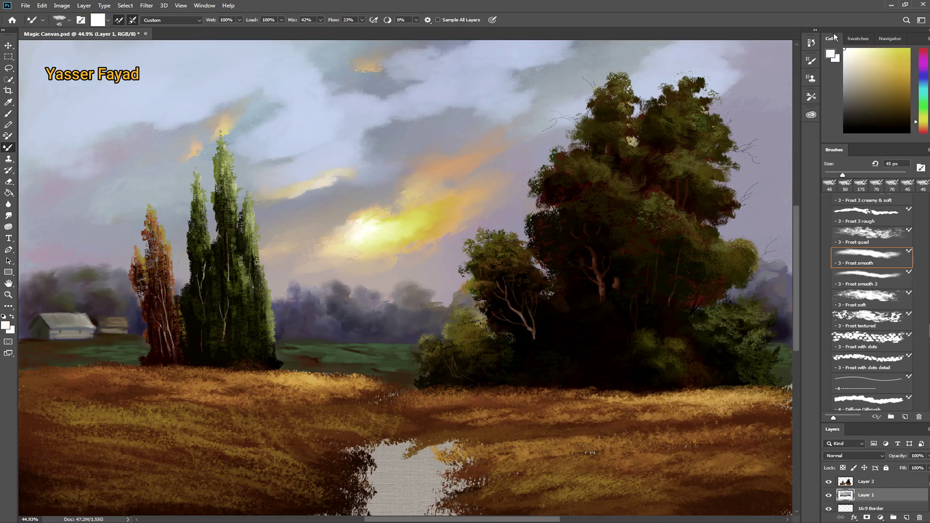
drag(211, 20, 179, 24)
click(923, 73)
click(857, 89)
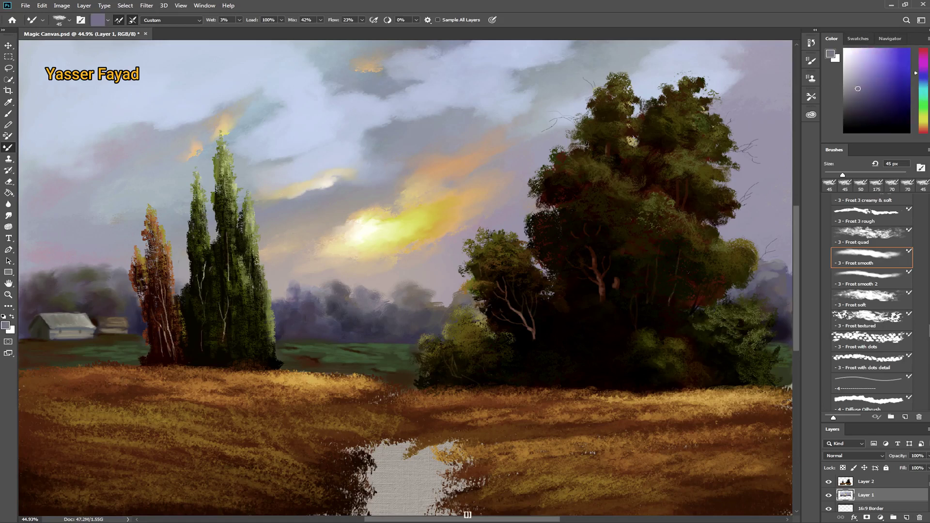
key(bracketright)
key(bracketright)
key(bracketright)
key(bracketright)
key(bracketright)
key(bracketright)
key(bracketright)
key(bracketright)
key(bracketright)
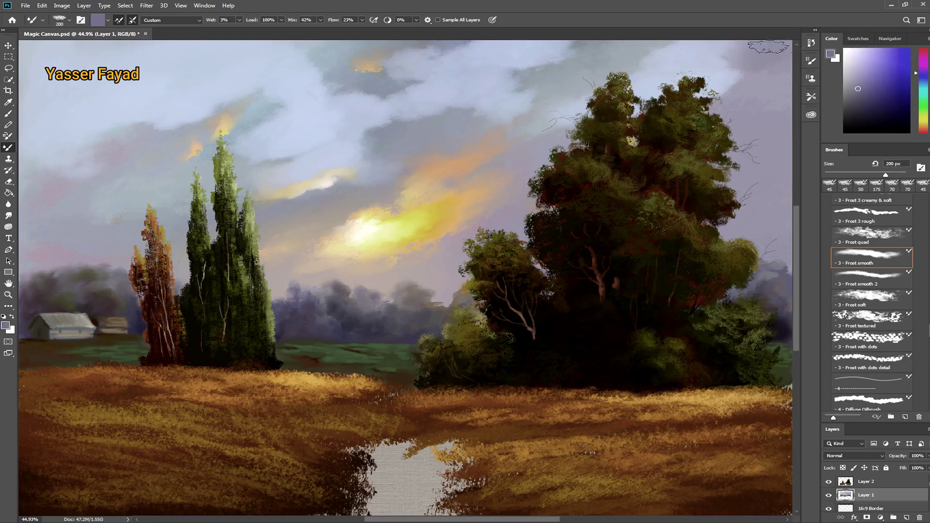
drag(768, 47, 765, 140)
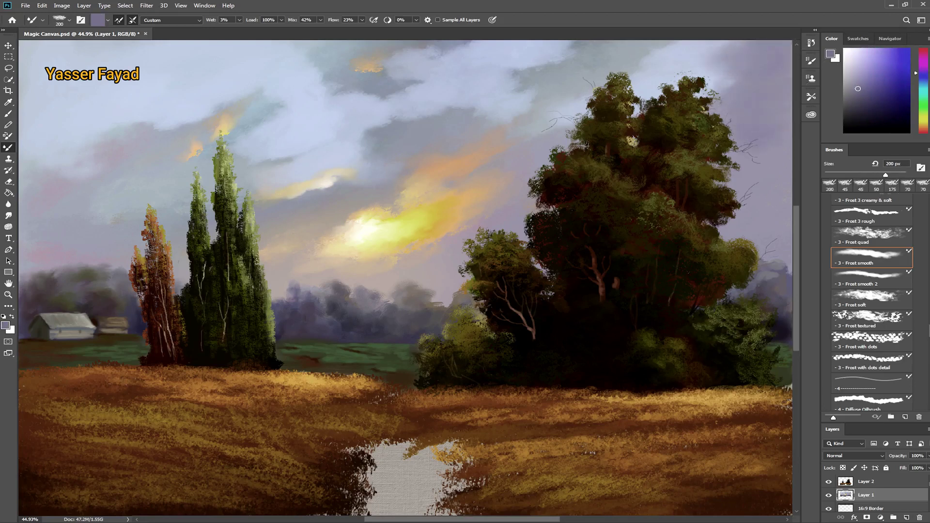
click(860, 110)
drag(774, 252, 779, 204)
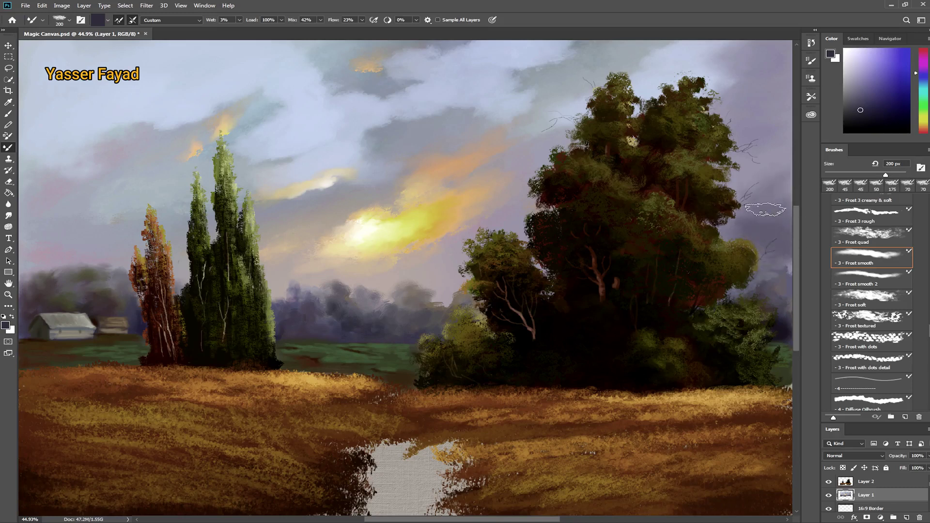
Brush pale lavender left of the cypresses, covering the orange glow above them.
drag(864, 82, 861, 70)
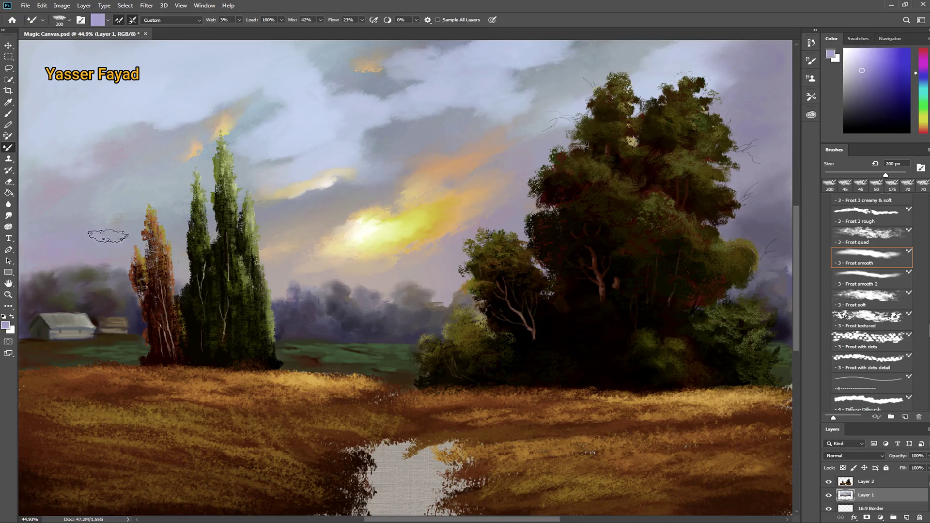
drag(135, 139, 96, 157)
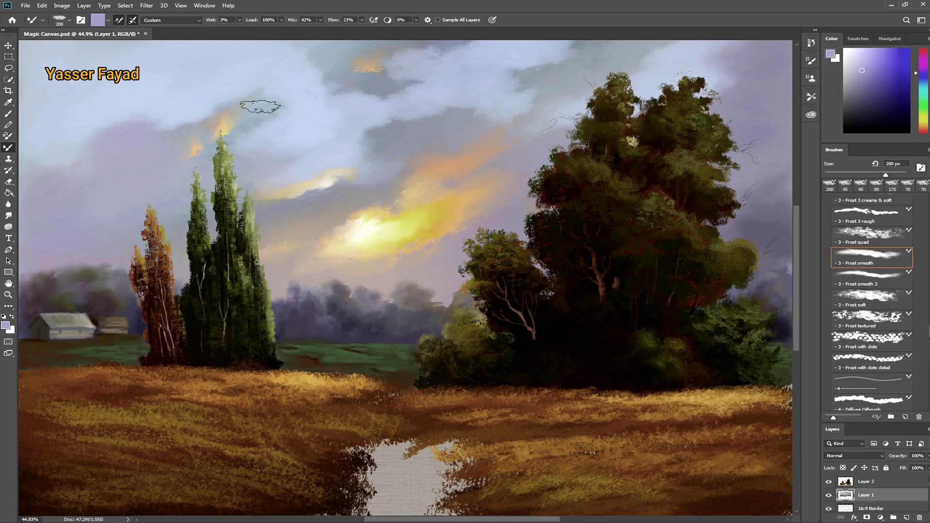
drag(260, 106, 225, 111)
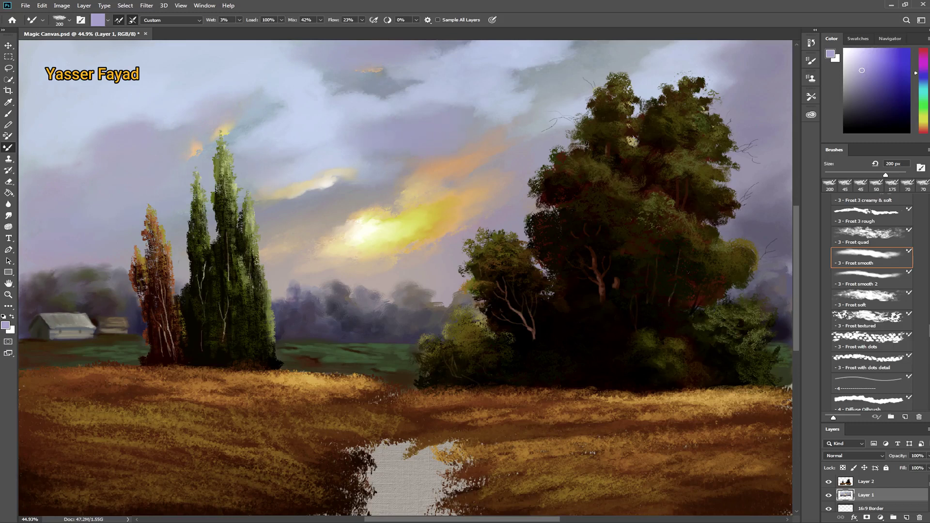
Darken the left horizon haze and upper cloud in purple, then soften above the cypress tips.
click(864, 93)
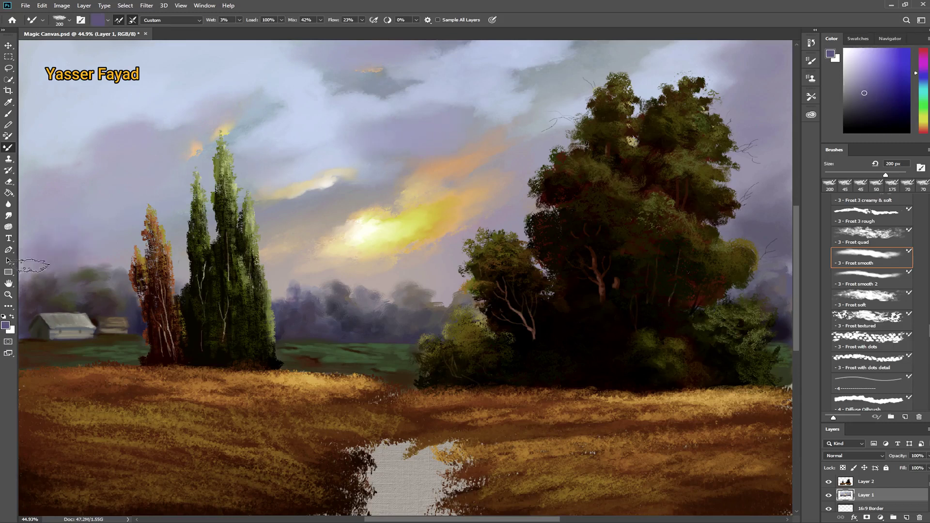
drag(29, 266, 300, 287)
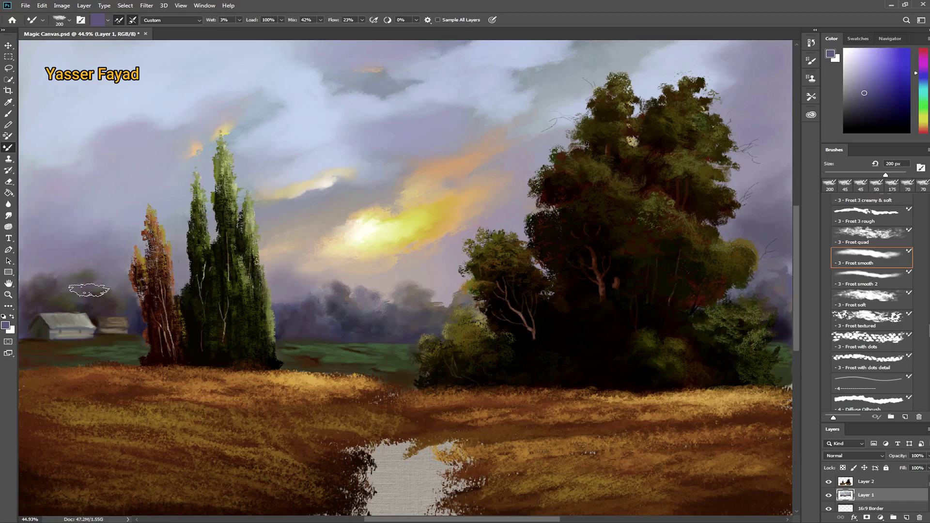
drag(864, 93, 855, 104)
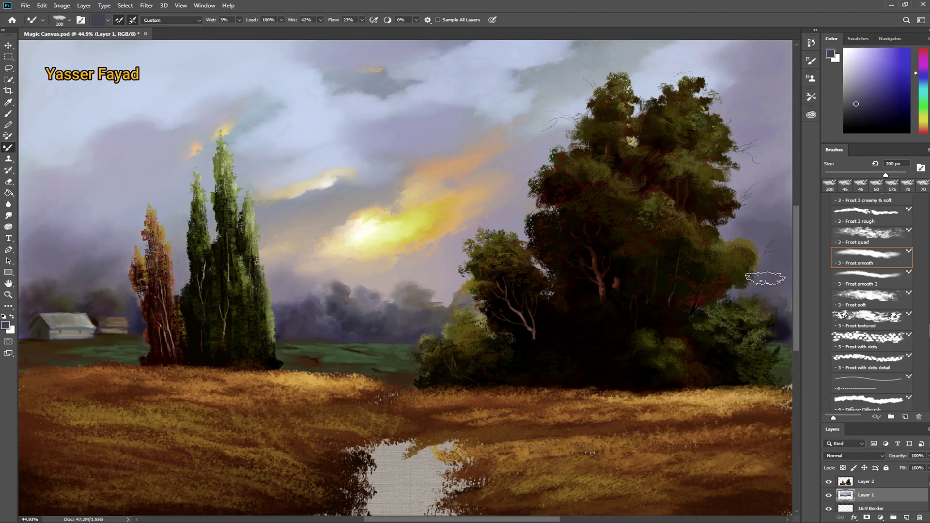
key(bracketleft)
key(bracketleft)
key(bracketleft)
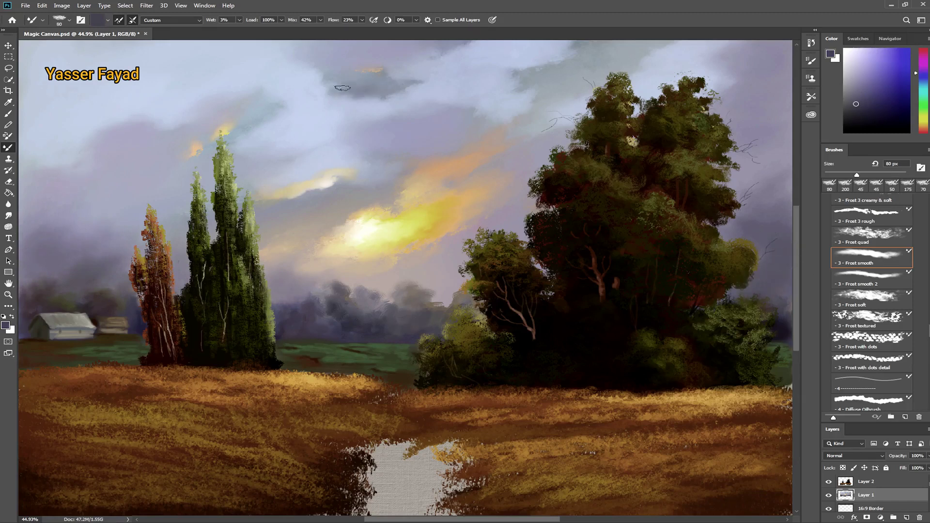
drag(343, 88, 586, 67)
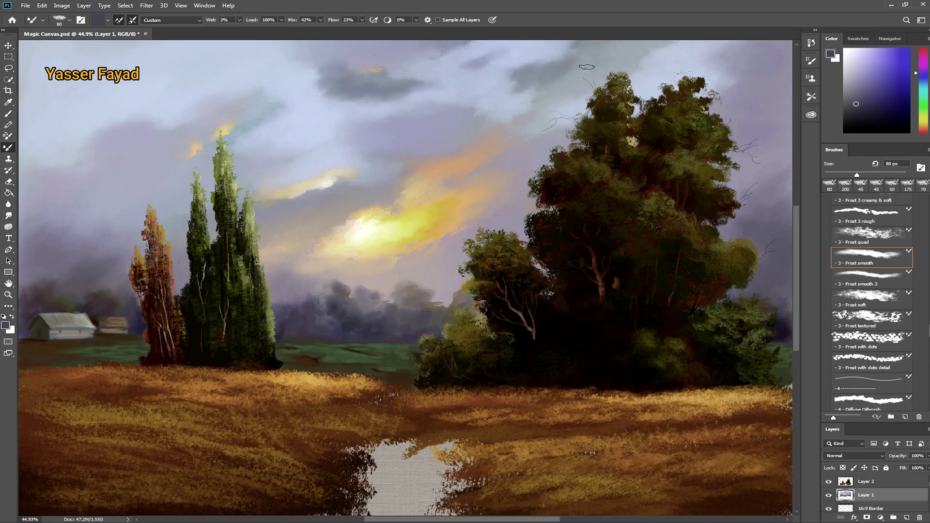
alt+click(586, 67)
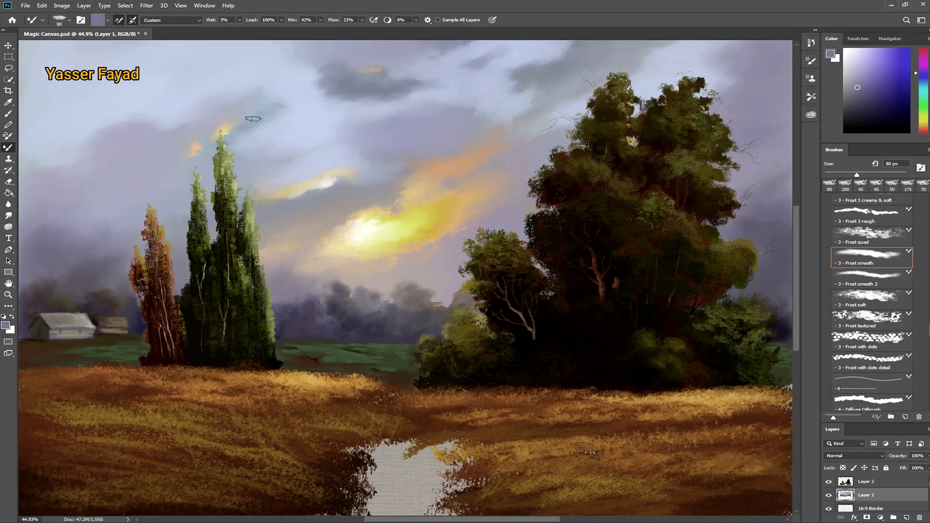
drag(249, 118, 286, 102)
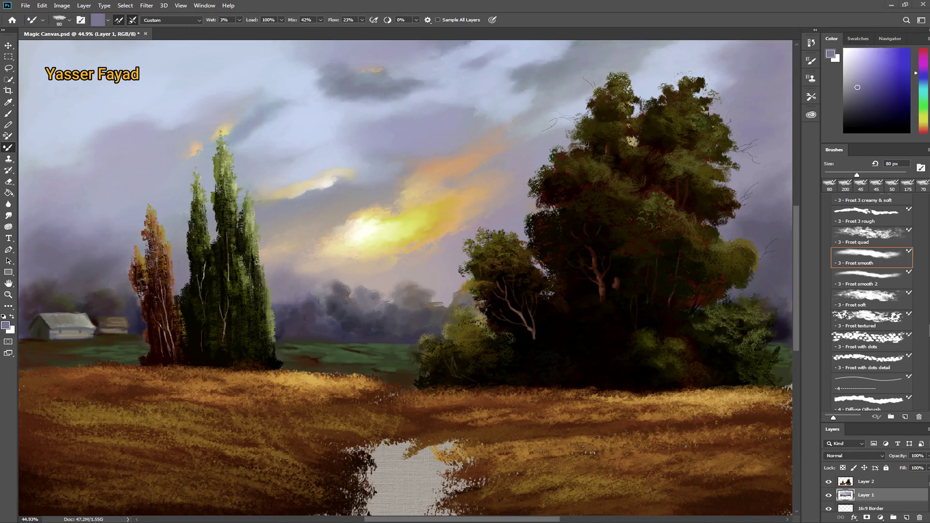
click(872, 235)
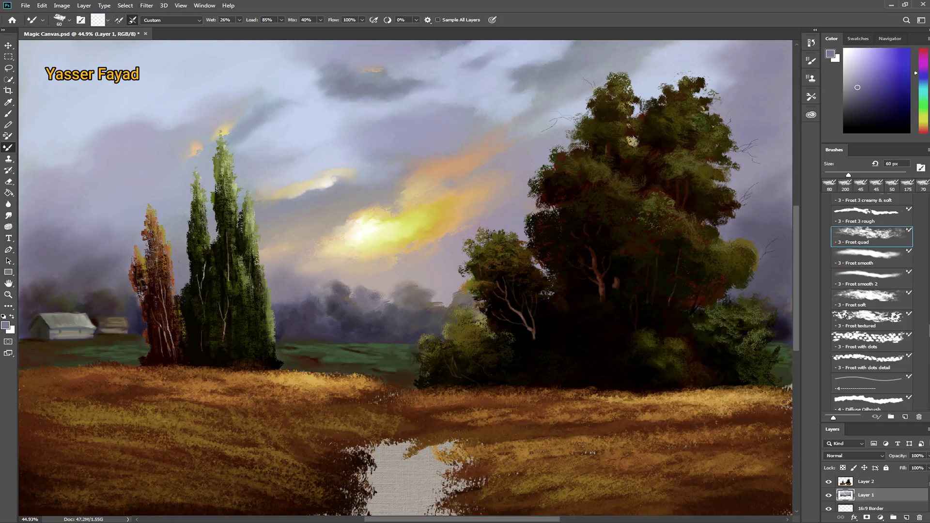
On Layer 2 with a 30 px brush, add dark green and light highlights along the cypress's right edge.
key(bracketleft)
key(bracketleft)
key(bracketleft)
click(865, 482)
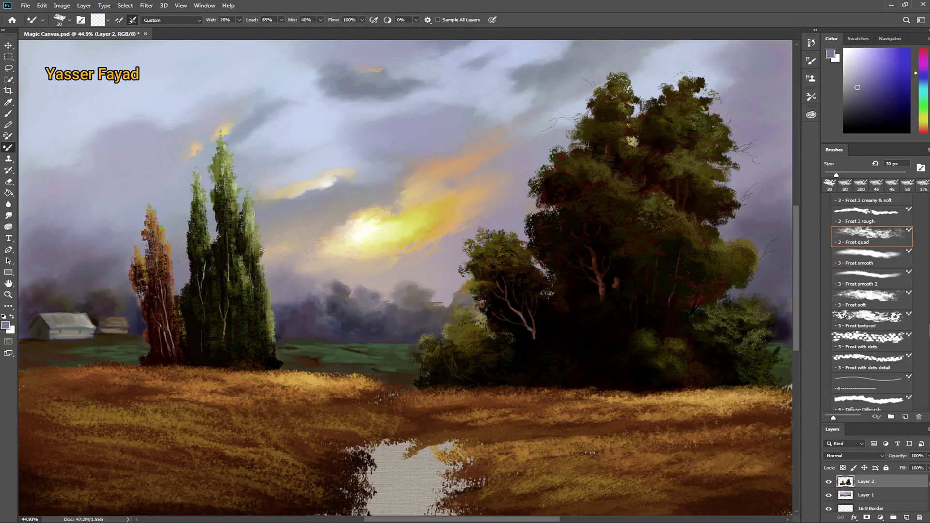
mouse_move(262, 263)
mouse_down()
mouse_move(258, 277)
mouse_move(268, 259)
mouse_up()
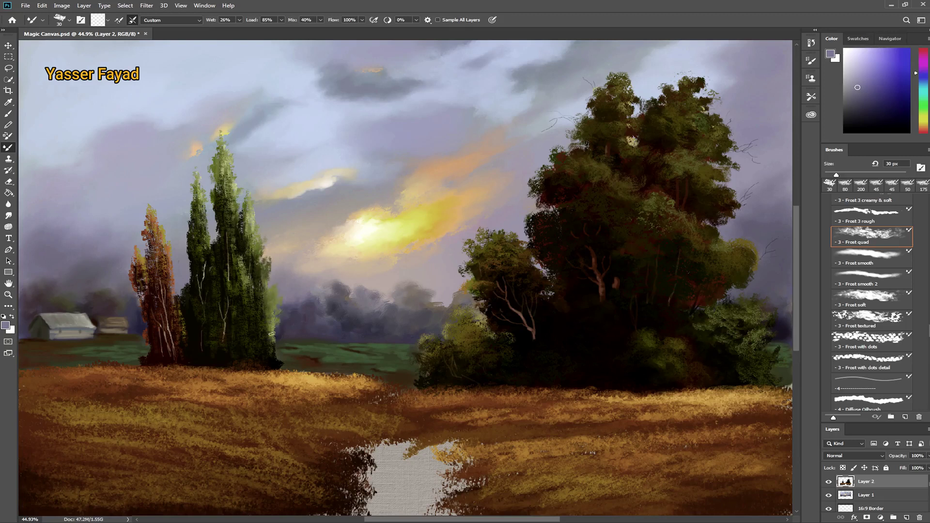
drag(272, 333, 281, 313)
mouse_move(273, 346)
mouse_down()
mouse_move(280, 333)
mouse_move(291, 364)
mouse_up()
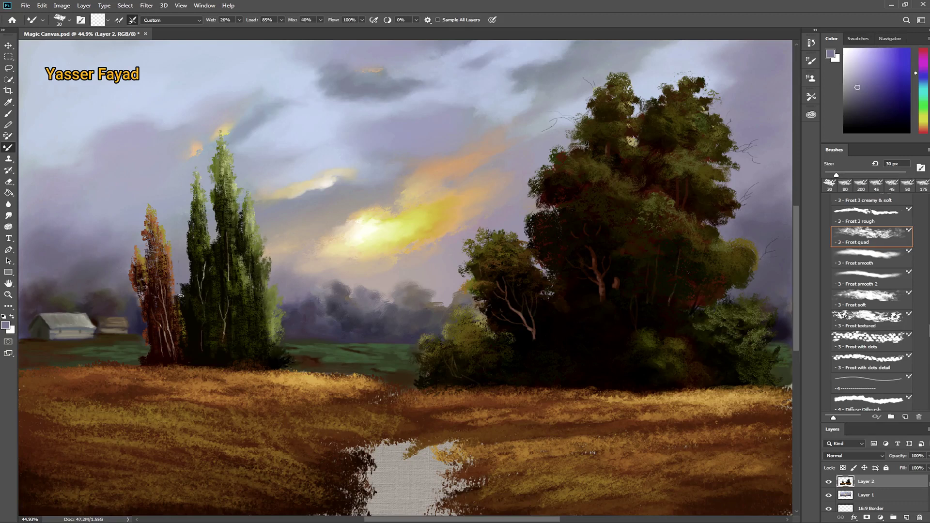
Shade the orange tree's edges and base with dark and orange-brown strokes.
drag(167, 280, 169, 287)
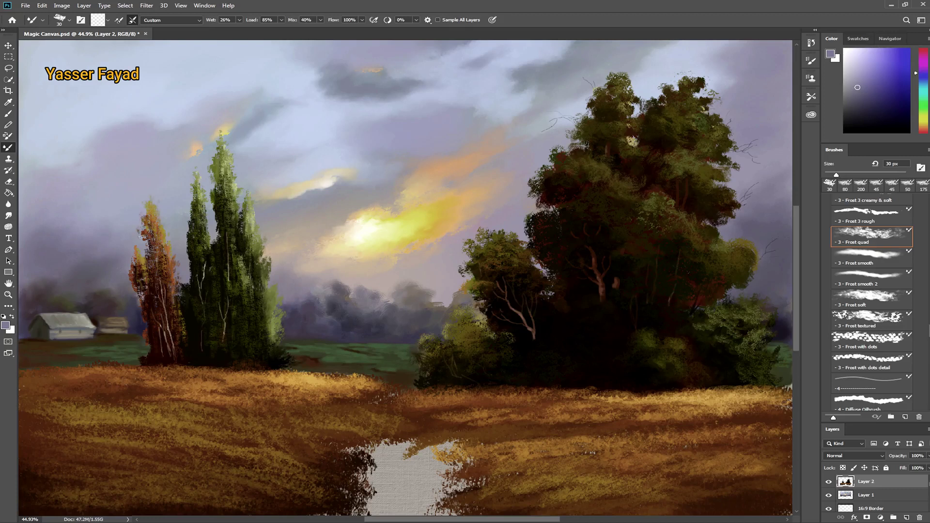
drag(140, 237, 152, 249)
drag(170, 291, 176, 284)
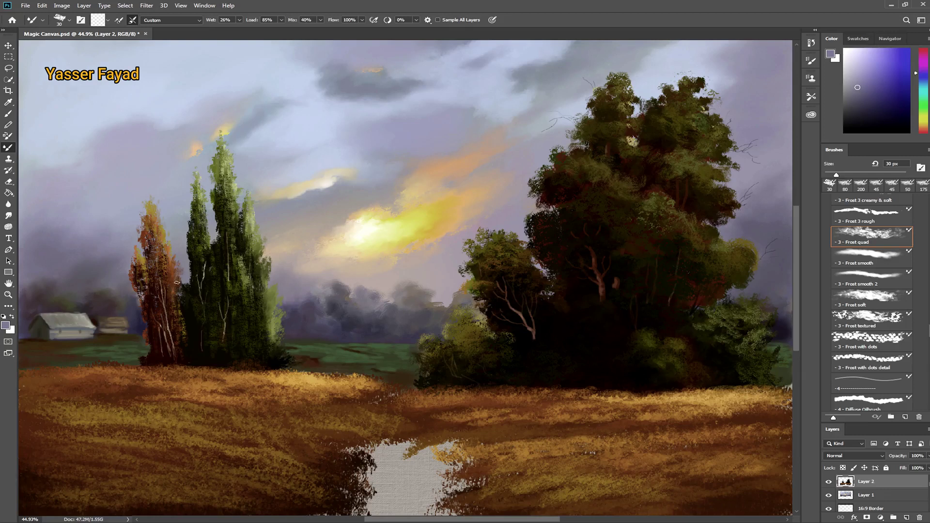
drag(177, 282, 183, 271)
mouse_move(148, 336)
mouse_down()
mouse_move(134, 357)
mouse_move(144, 344)
mouse_up()
Darken the tall cypress's left edge and base, and the large tree's left foliage.
drag(240, 218, 244, 229)
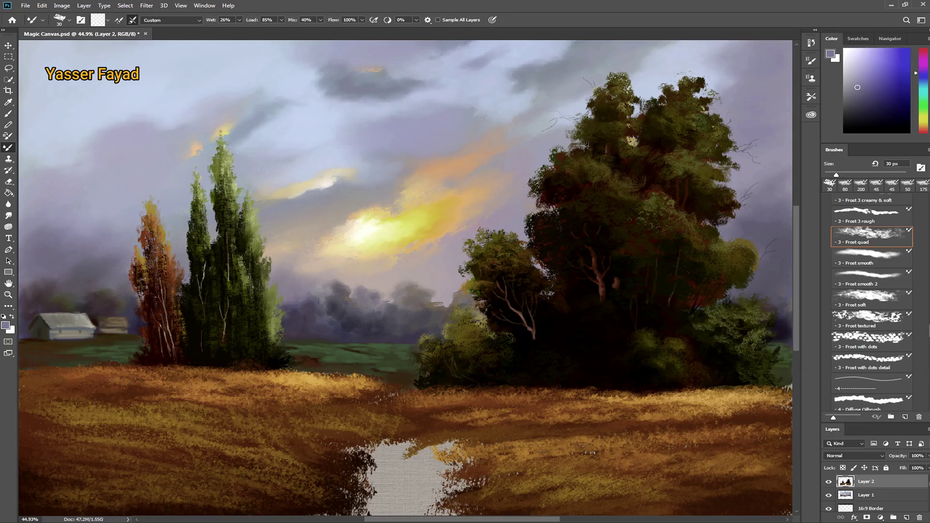
drag(186, 254, 189, 277)
mouse_move(190, 215)
mouse_down()
mouse_move(189, 199)
mouse_move(212, 236)
mouse_move(216, 217)
mouse_up()
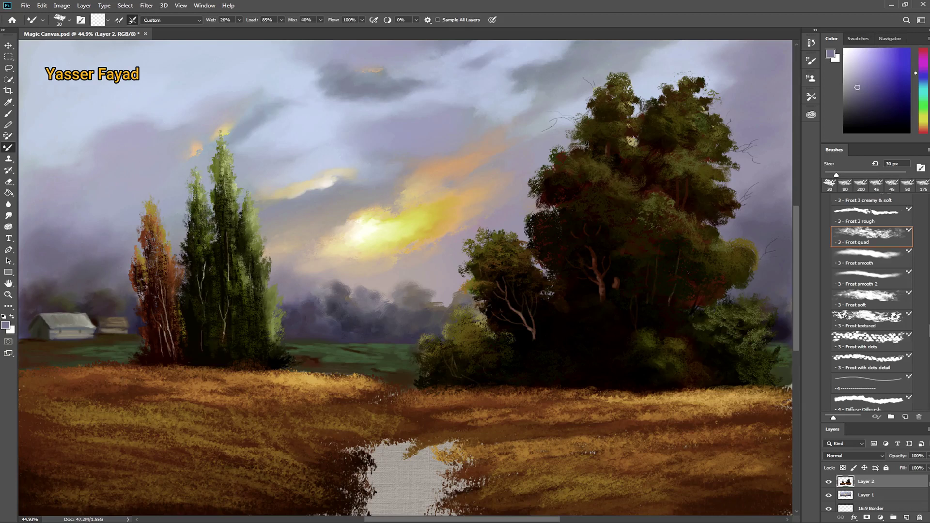
drag(282, 356, 302, 352)
mouse_move(533, 213)
mouse_down()
mouse_move(518, 239)
mouse_move(535, 210)
mouse_move(535, 192)
mouse_move(521, 179)
mouse_move(532, 180)
mouse_move(533, 213)
mouse_up()
Paint dark leaf strokes on the big tree's upper-left edge and top, plus green on the smaller tree's left side.
drag(557, 144, 546, 159)
drag(550, 153, 541, 162)
drag(569, 144, 557, 151)
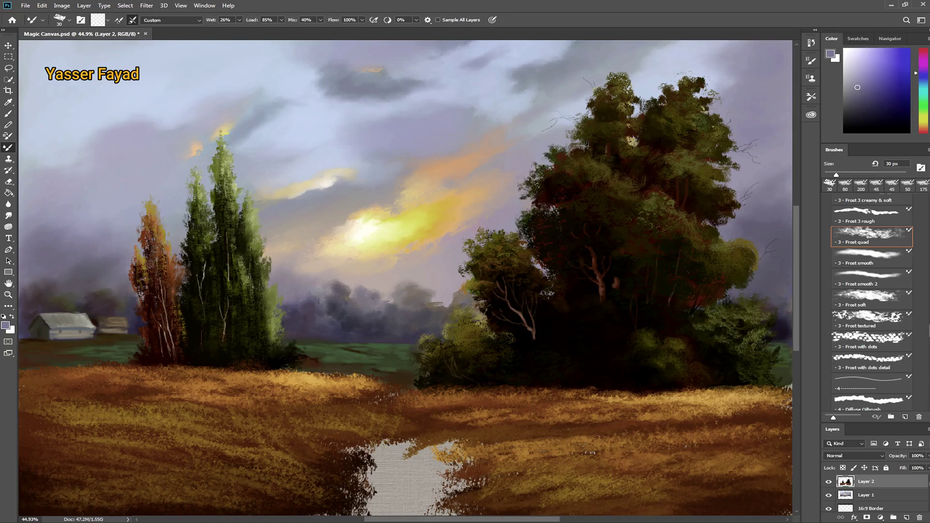
mouse_move(473, 275)
mouse_down()
mouse_move(458, 274)
mouse_move(471, 235)
mouse_move(468, 254)
mouse_up()
drag(474, 242, 474, 217)
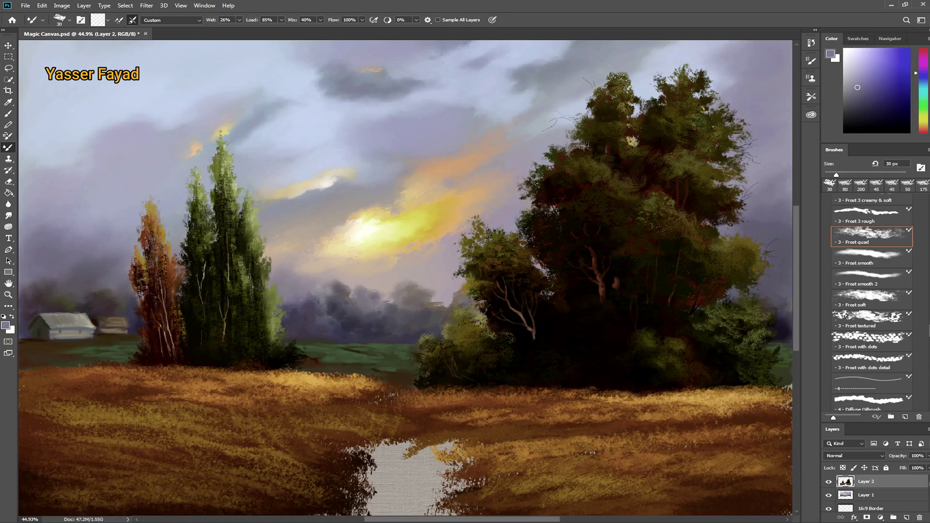
mouse_move(667, 96)
mouse_down()
mouse_move(590, 93)
mouse_move(571, 128)
mouse_up()
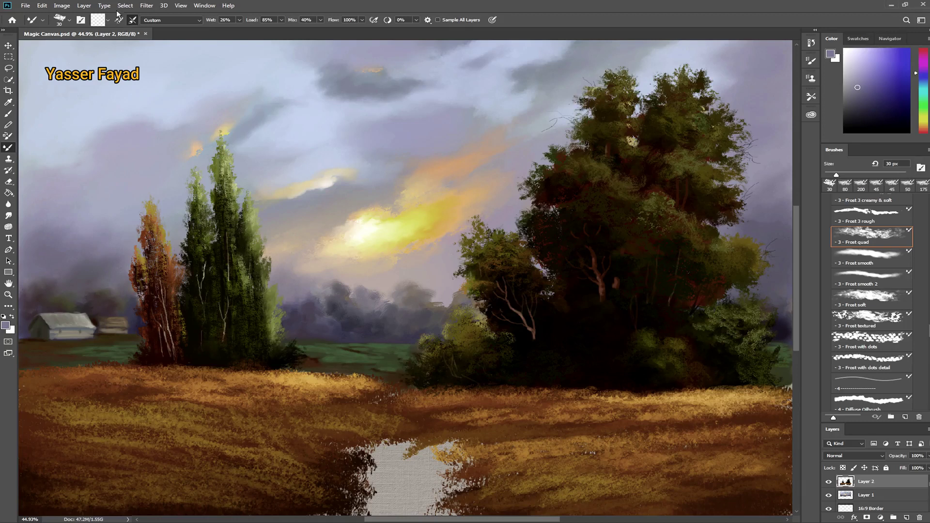
With a dry (Wet 0) dark green brush, paint grass strips around the water and lower-left field.
click(923, 116)
drag(922, 118, 922, 113)
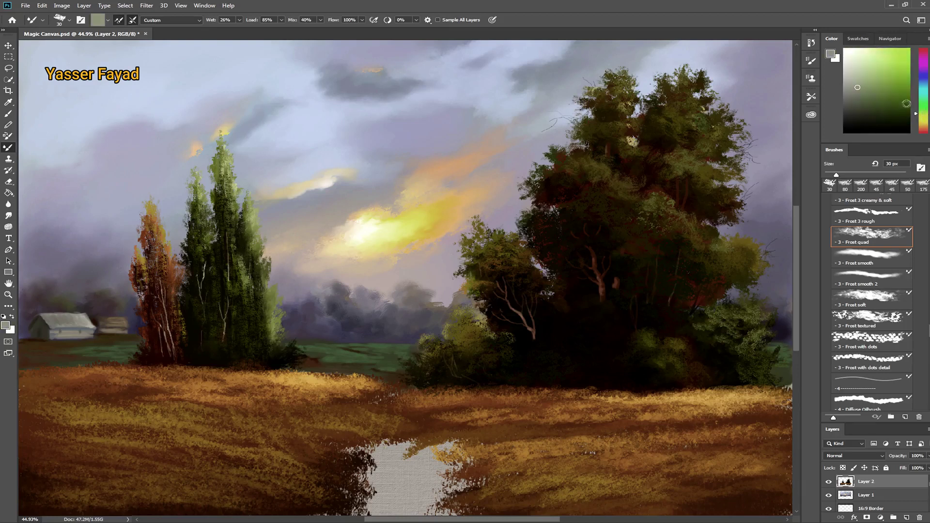
click(908, 118)
key(0)
key(0)
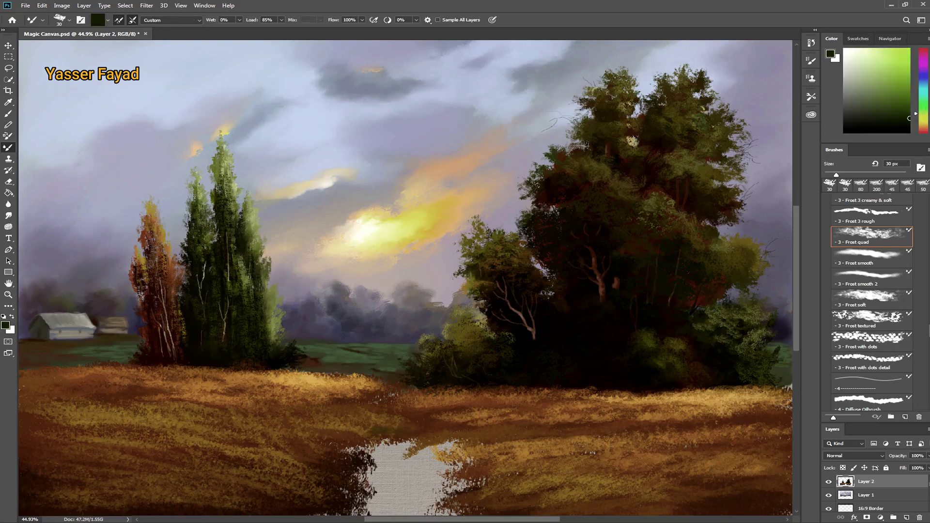
drag(297, 431, 513, 429)
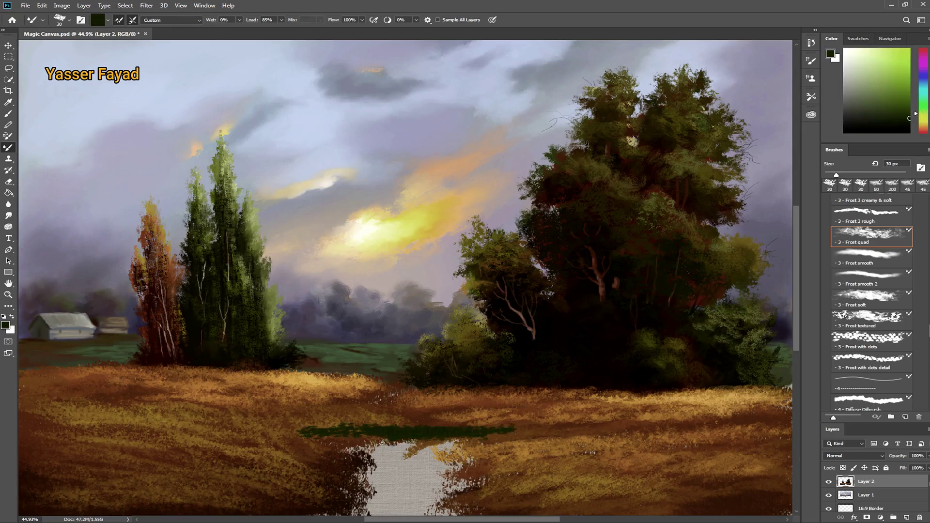
key(bracketright)
key(bracketright)
key(bracketright)
mouse_move(388, 442)
mouse_down()
mouse_move(567, 435)
mouse_move(329, 451)
mouse_up()
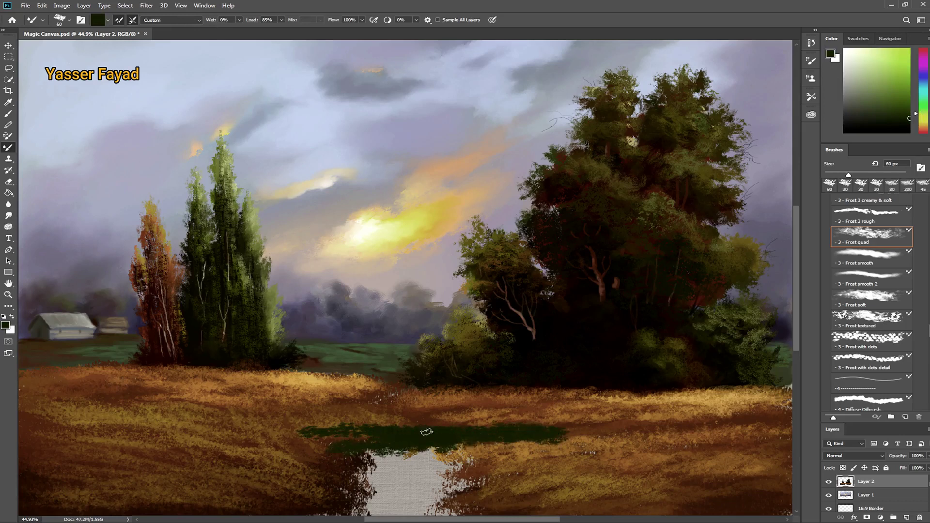
drag(425, 432, 189, 411)
mouse_move(339, 458)
mouse_down()
mouse_move(402, 486)
mouse_move(382, 514)
mouse_up()
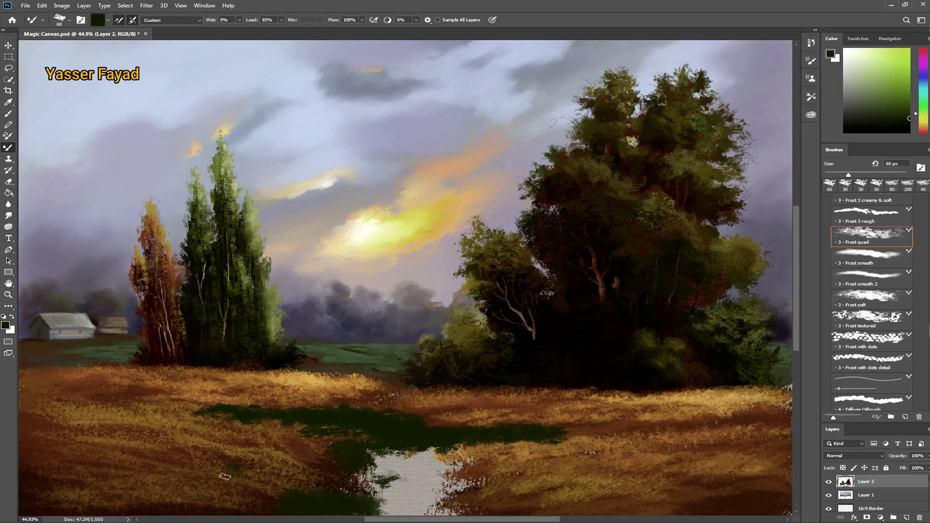
drag(228, 474, 133, 501)
drag(216, 492, 238, 446)
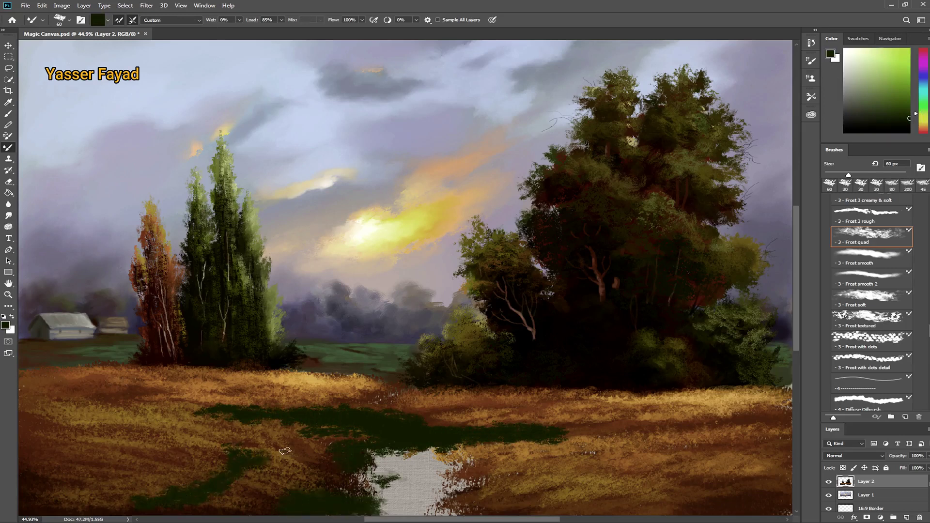
Cover the water with wetter brown paint to form a dirt path extending over the green patch.
click(921, 128)
click(877, 101)
drag(257, 477, 443, 479)
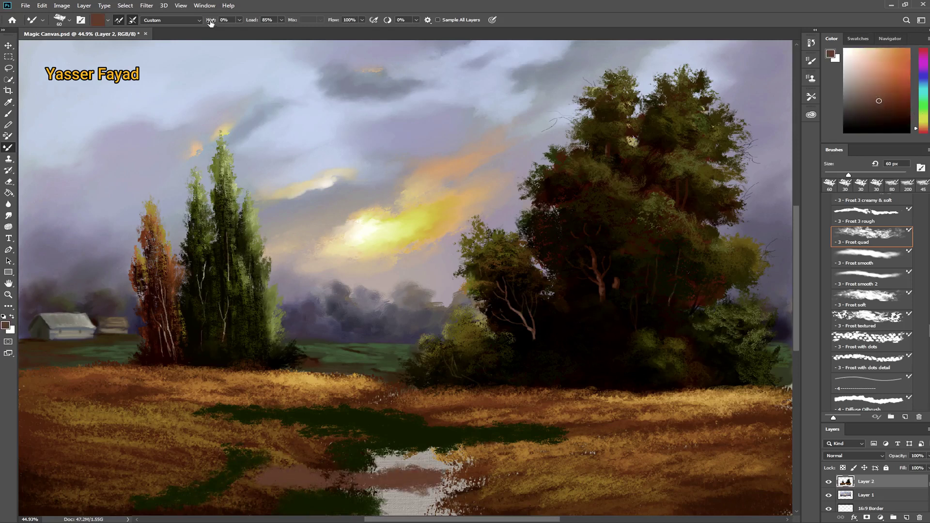
drag(213, 21, 257, 26)
mouse_move(397, 465)
mouse_down()
mouse_move(441, 475)
mouse_move(434, 505)
mouse_move(235, 440)
mouse_move(305, 460)
mouse_move(261, 499)
mouse_move(203, 508)
mouse_move(273, 506)
mouse_up()
mouse_move(278, 446)
mouse_down()
mouse_move(225, 417)
mouse_move(334, 427)
mouse_move(245, 421)
mouse_move(378, 443)
mouse_up()
Blend lighter pinkish-brown across the dirt path with lower flow and a smaller brush.
alt+click(230, 411)
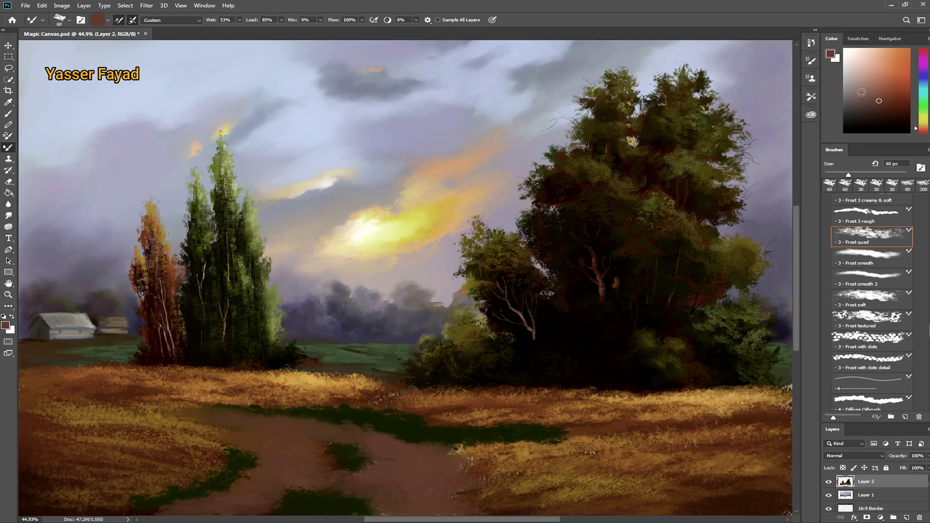
drag(335, 23, 318, 24)
mouse_move(261, 422)
mouse_down()
mouse_move(201, 417)
mouse_move(290, 434)
mouse_move(240, 439)
mouse_move(279, 444)
mouse_move(262, 465)
mouse_move(310, 455)
mouse_move(208, 414)
mouse_move(334, 426)
mouse_move(436, 472)
mouse_move(368, 482)
mouse_move(432, 478)
mouse_move(412, 496)
mouse_move(446, 509)
mouse_move(388, 513)
mouse_up()
key(bracketleft)
key(bracketleft)
key(bracketleft)
drag(279, 477, 184, 514)
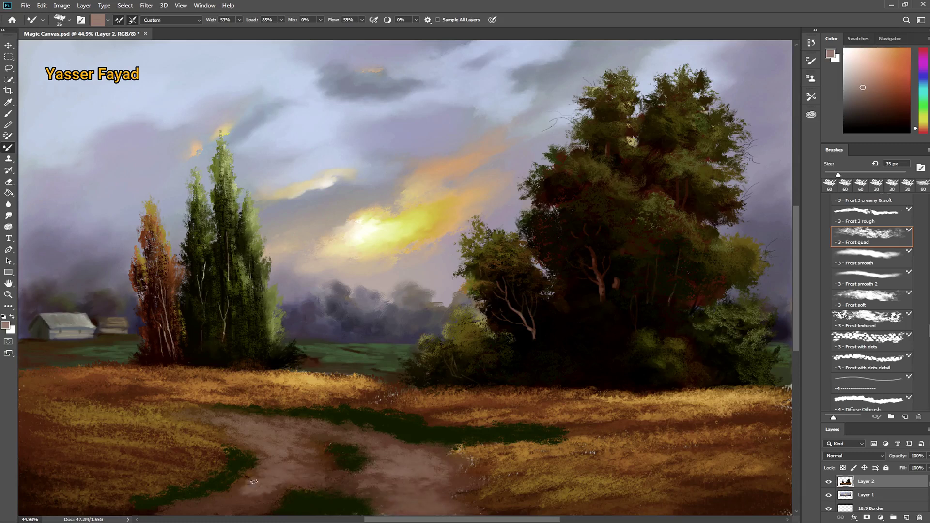
Add light pinkish-beige texture streaks along the path's upper edge, lower stretch and right side.
click(854, 80)
key(bracketleft)
key(bracketleft)
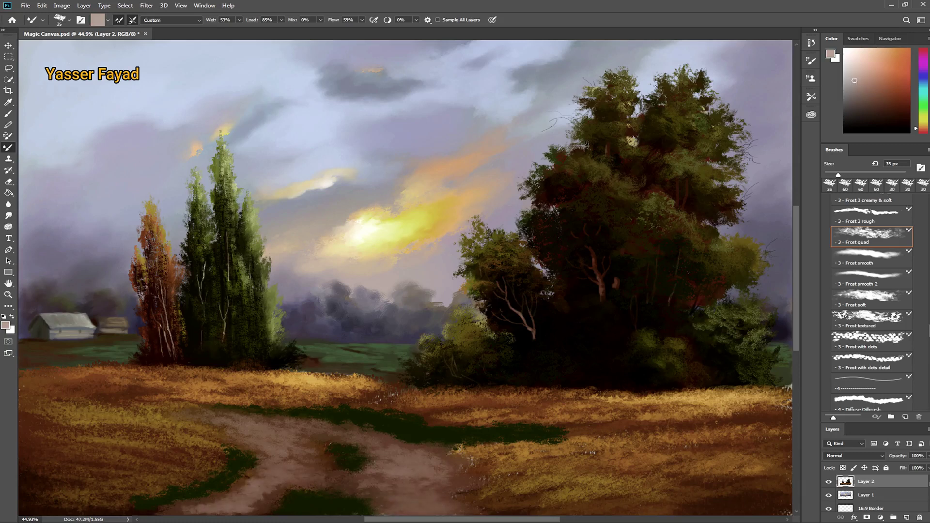
mouse_move(199, 418)
mouse_down()
mouse_move(274, 426)
mouse_move(247, 436)
mouse_move(256, 437)
mouse_move(243, 432)
mouse_move(284, 441)
mouse_move(319, 424)
mouse_move(278, 429)
mouse_move(376, 431)
mouse_up()
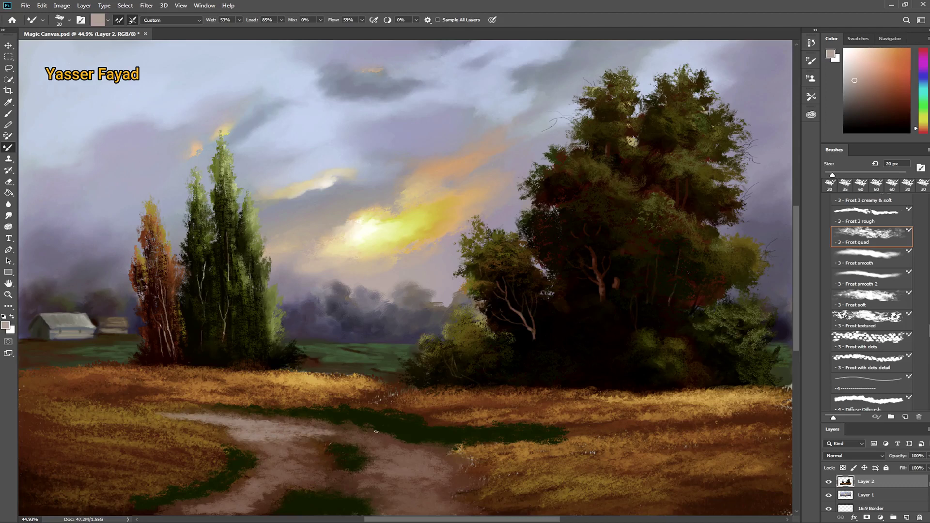
mouse_move(262, 440)
mouse_down()
mouse_move(256, 475)
mouse_move(238, 493)
mouse_move(263, 482)
mouse_move(227, 510)
mouse_up()
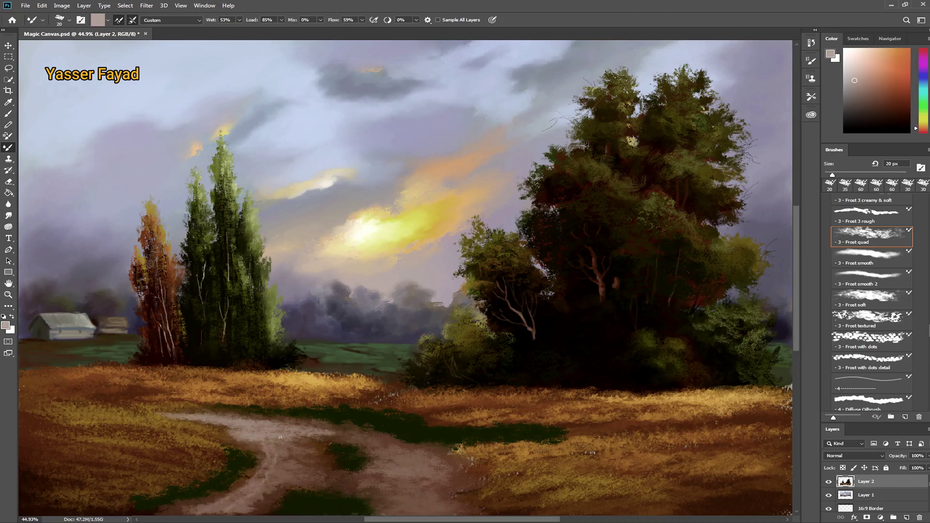
mouse_move(280, 438)
mouse_down()
mouse_move(283, 464)
mouse_move(256, 500)
mouse_move(287, 472)
mouse_move(310, 483)
mouse_up()
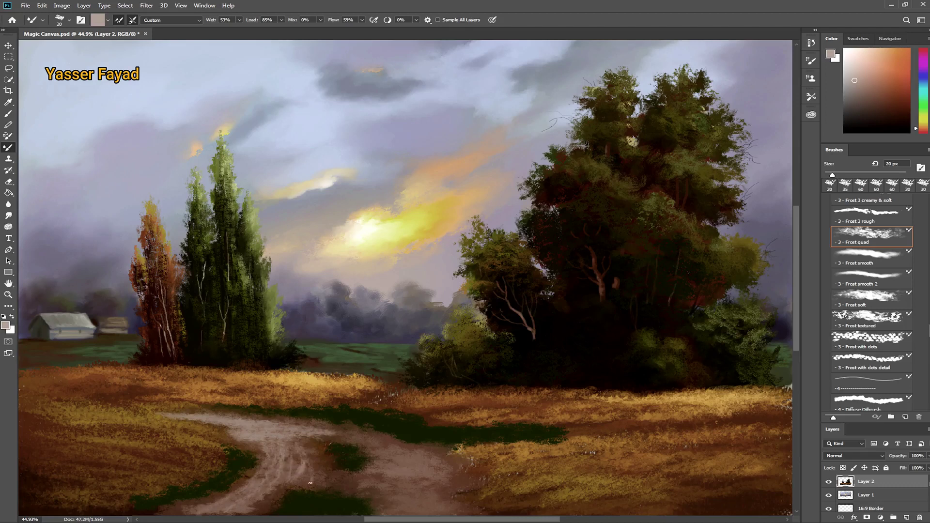
mouse_move(358, 440)
mouse_down()
mouse_move(402, 463)
mouse_move(387, 491)
mouse_move(407, 511)
mouse_up()
drag(383, 481, 395, 506)
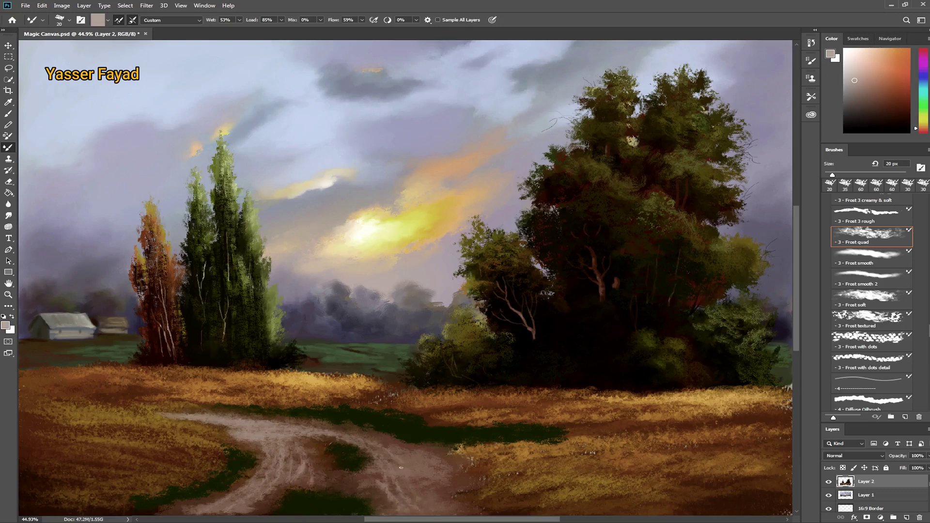
mouse_move(404, 457)
mouse_down()
mouse_move(417, 475)
mouse_move(448, 472)
mouse_move(430, 501)
mouse_up()
Paint light pink highlights along the path's upper edge and middle with higher Mix.
click(98, 20)
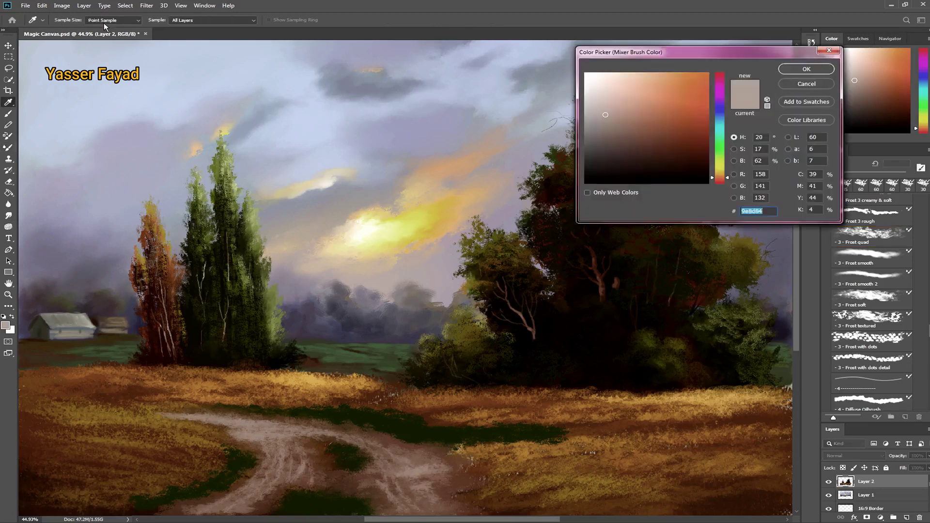
drag(609, 125, 600, 80)
key(Return)
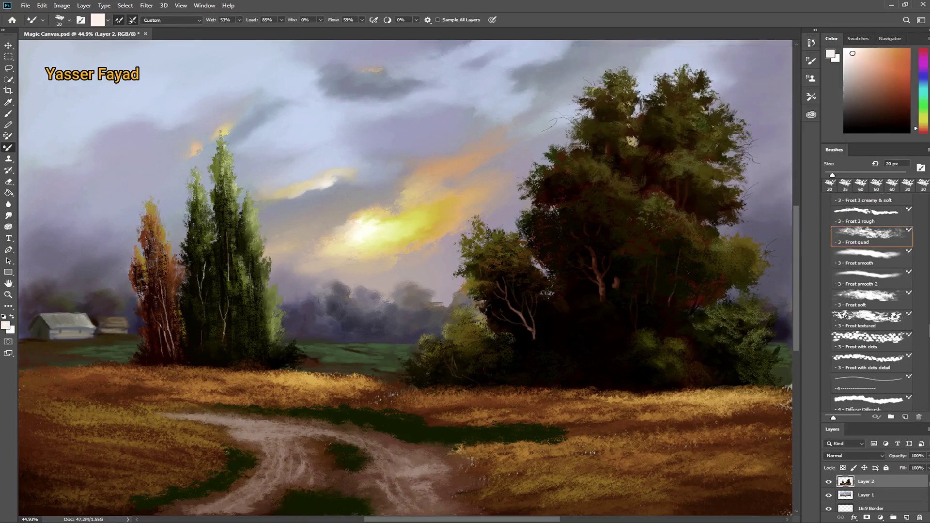
drag(176, 417, 257, 422)
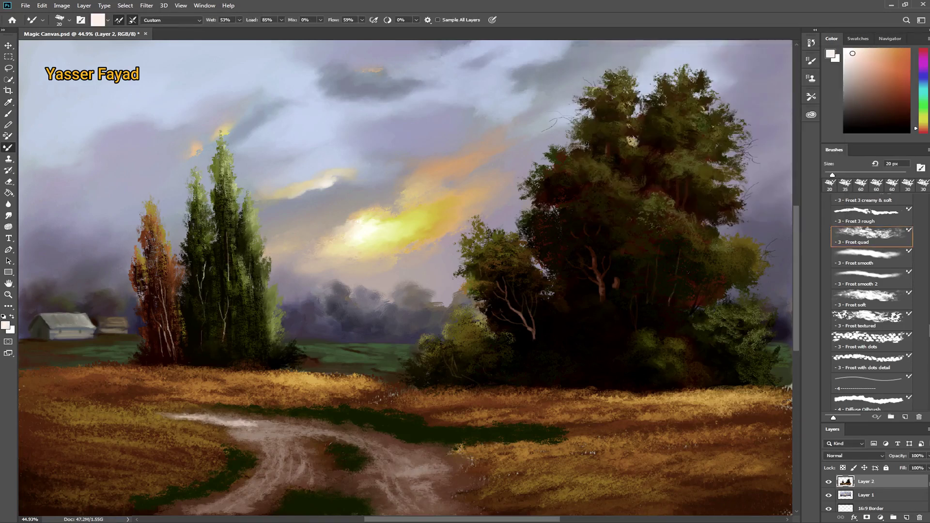
drag(291, 20, 306, 36)
mouse_move(264, 425)
mouse_down()
mouse_move(251, 432)
mouse_move(286, 429)
mouse_move(269, 458)
mouse_move(315, 433)
mouse_move(288, 455)
mouse_move(351, 438)
mouse_up()
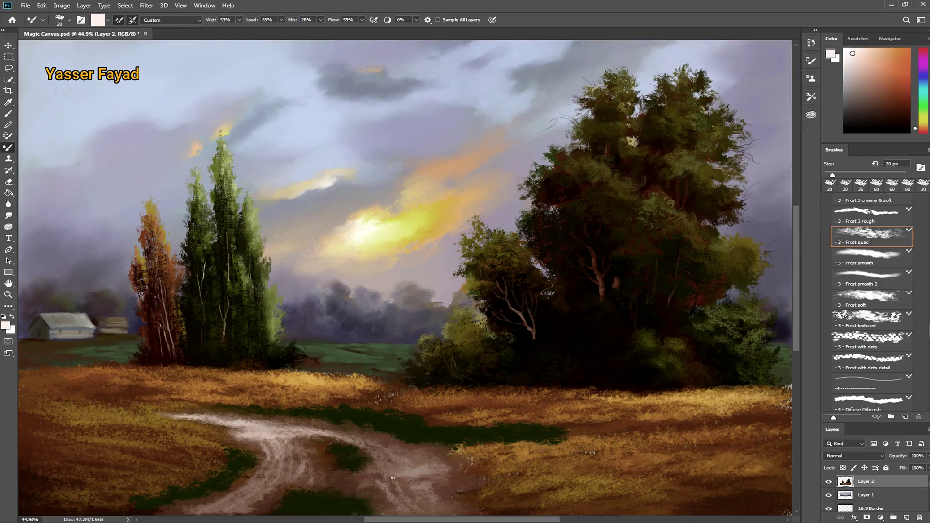
Turn off brush auto-load, pick dark red, and set lower Mix/Wet, full flow and full load.
click(118, 20)
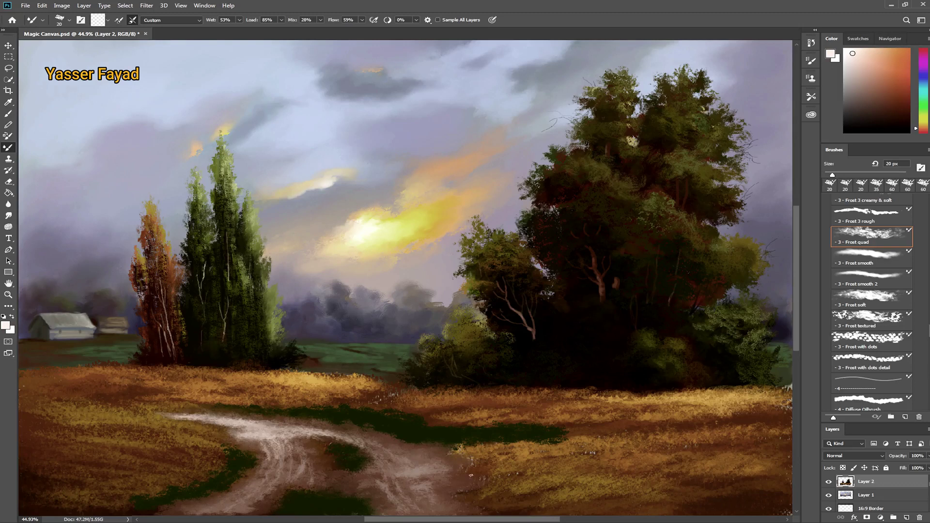
drag(889, 101, 902, 107)
drag(293, 20, 283, 21)
drag(334, 20, 375, 22)
drag(211, 20, 196, 22)
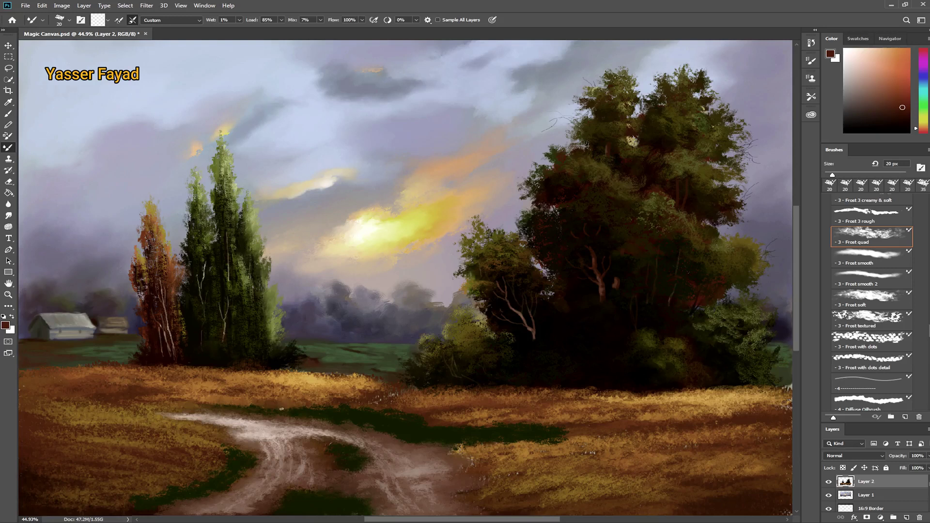
drag(251, 20, 271, 21)
Add a new layer, undo a stray paint mark, and save the document.
key(ctrl+shift+alt+n)
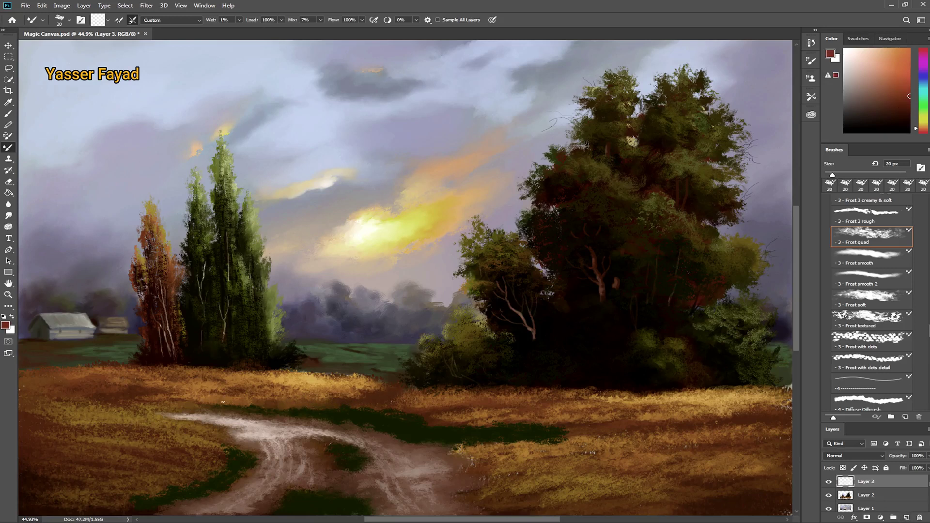
click(119, 20)
key(ctrl+z)
key(ctrl+s)
Paint short dark brown strokes in the field near the path, raising Mix and Wet.
drag(904, 107, 893, 108)
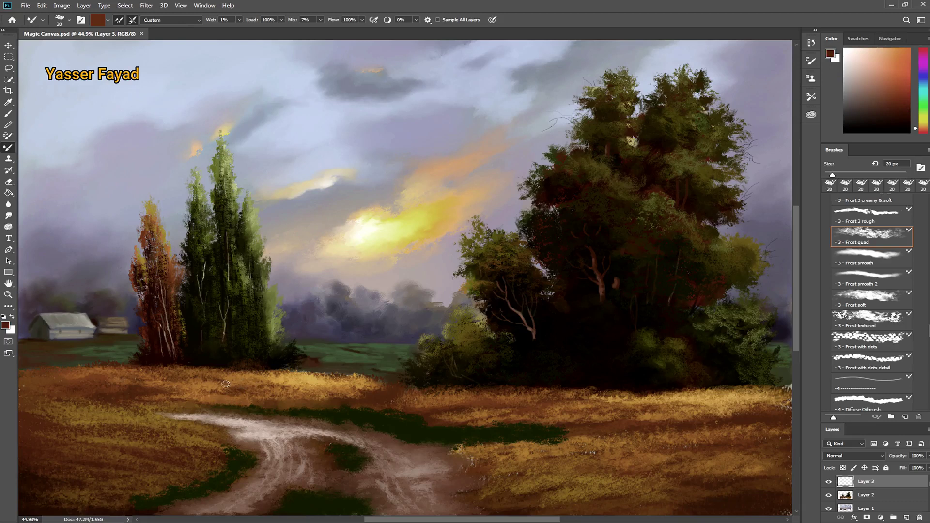
click(228, 401)
drag(230, 401, 245, 400)
key(shift+4)
key(shift+0)
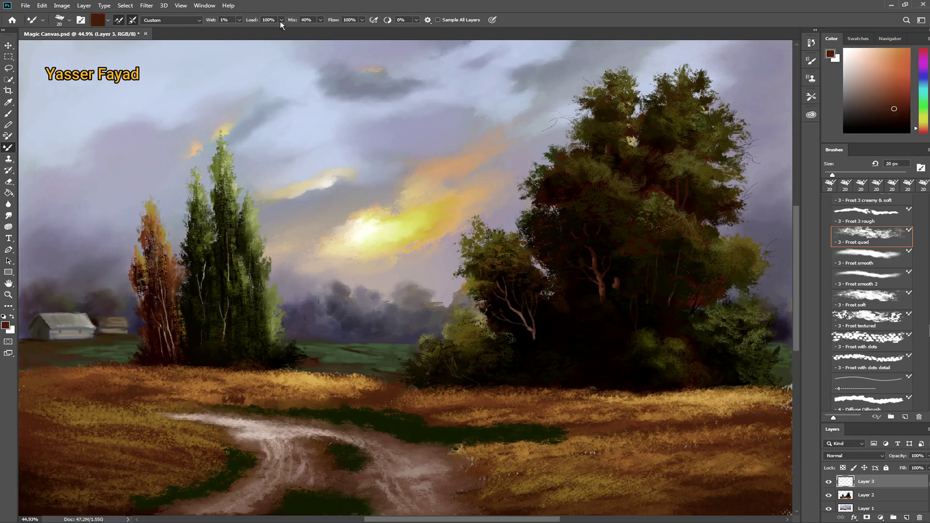
key(3)
key(2)
drag(300, 401, 315, 401)
drag(252, 401, 264, 403)
key(bracketleft)
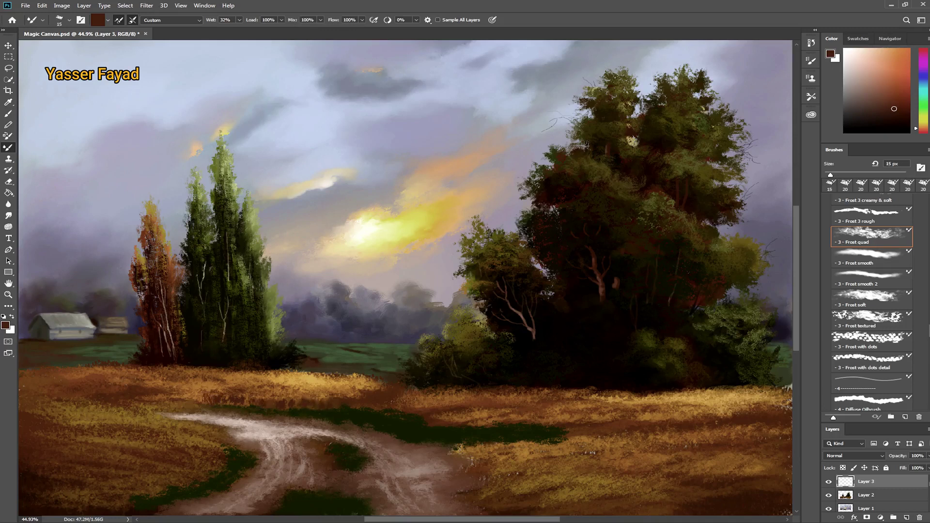
At flow 51, dab dark brown grass strokes along the lower-left path edge and field.
drag(923, 131, 922, 128)
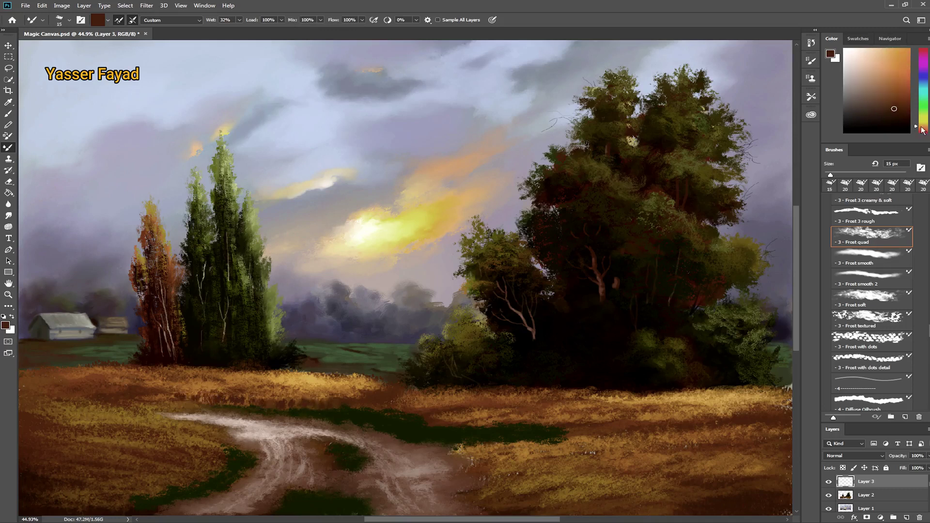
click(897, 86)
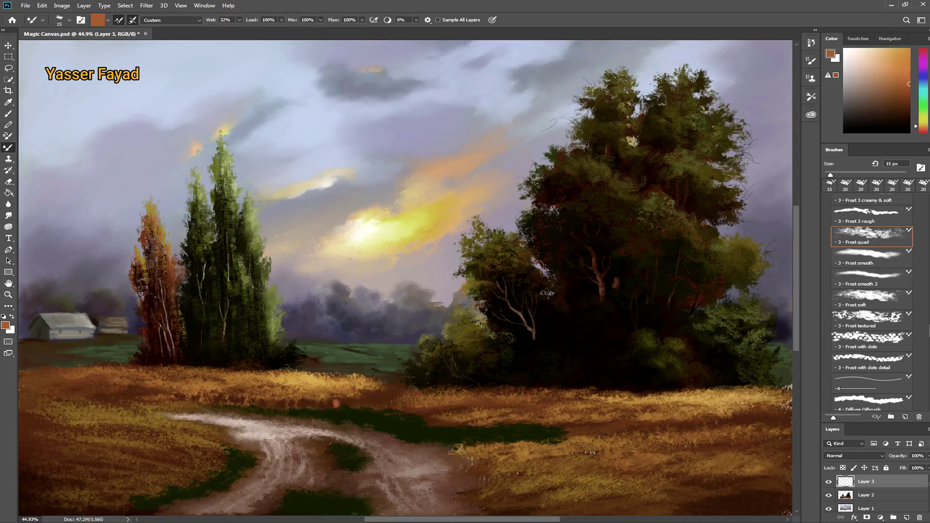
mouse_move(212, 20)
mouse_down()
mouse_move(333, 41)
mouse_move(302, 22)
mouse_move(329, 22)
mouse_up()
click(909, 107)
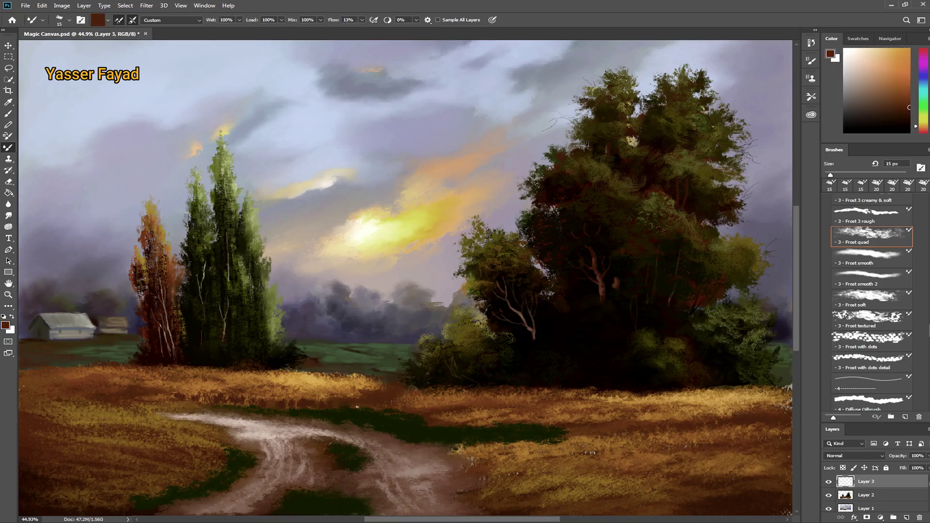
double_click(347, 20)
text(51)
drag(182, 488, 141, 485)
drag(220, 467, 228, 431)
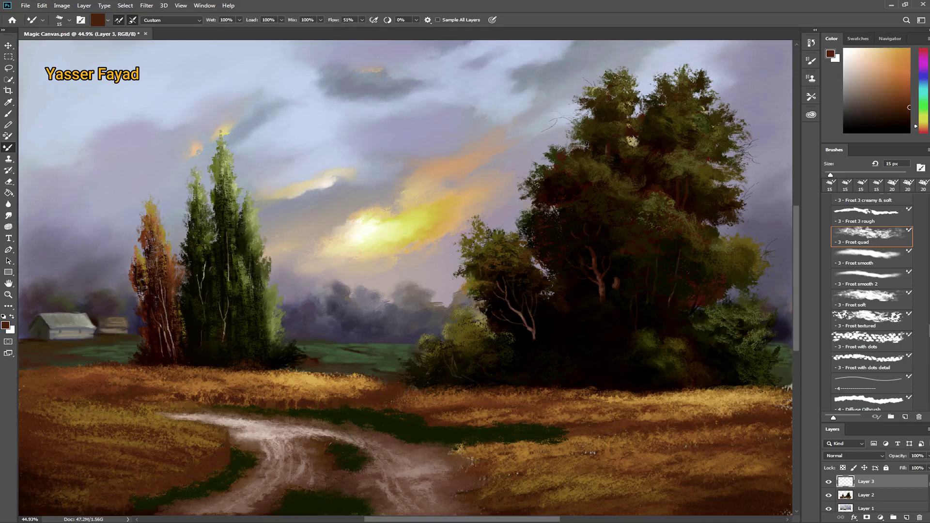
mouse_move(451, 449)
mouse_down()
mouse_move(470, 461)
mouse_move(458, 450)
mouse_up()
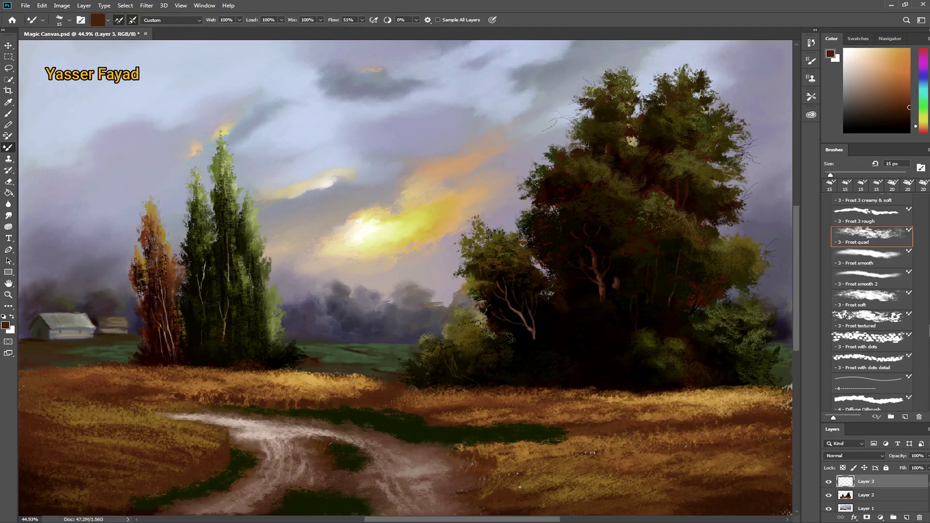
Sample darker brown, lower Wet and Mix, and paint fine strokes along the field edge by the road.
alt+click(163, 494)
key(0)
drag(211, 20, 204, 20)
drag(293, 20, 280, 20)
drag(211, 20, 192, 20)
drag(293, 20, 274, 21)
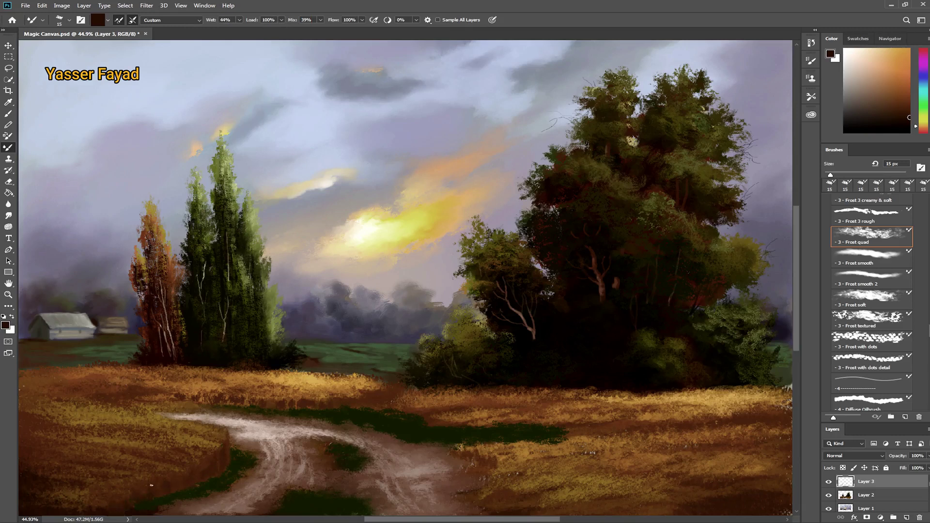
drag(379, 398, 397, 388)
mouse_move(437, 419)
mouse_down()
mouse_move(579, 421)
mouse_move(591, 431)
mouse_up()
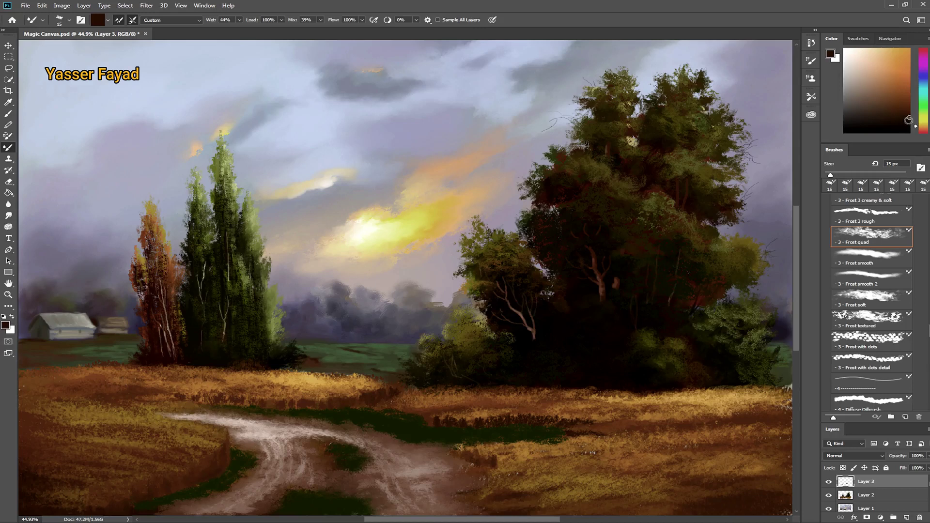
drag(908, 121, 908, 125)
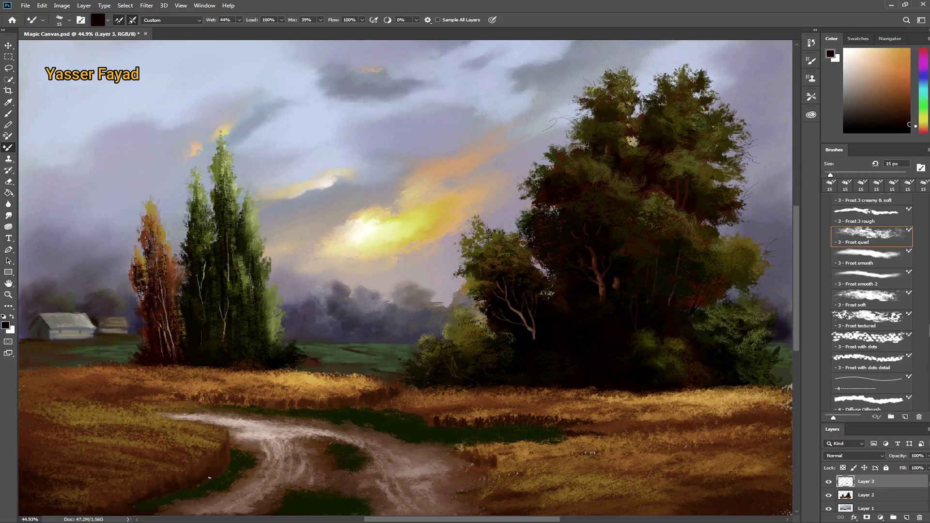
drag(141, 475, 135, 490)
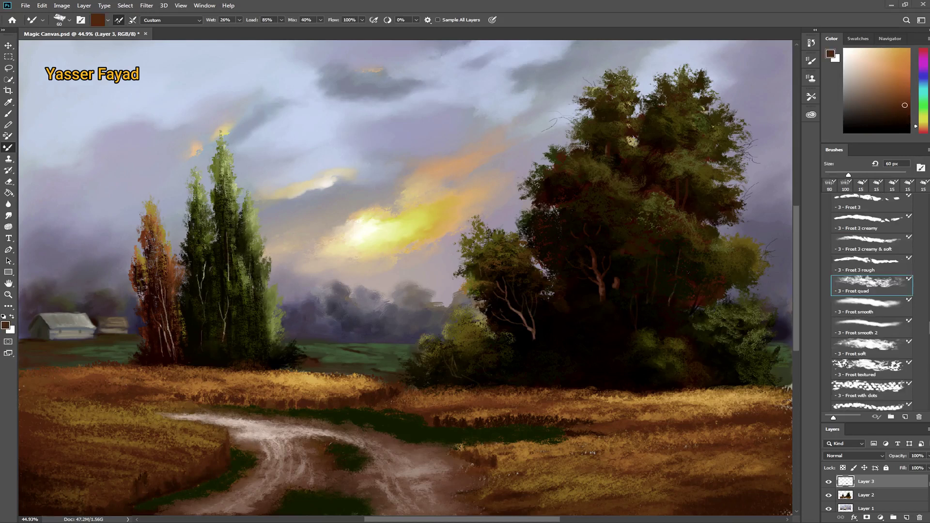
Undo the light stroke painted on the field's dark band.
click(813, 64)
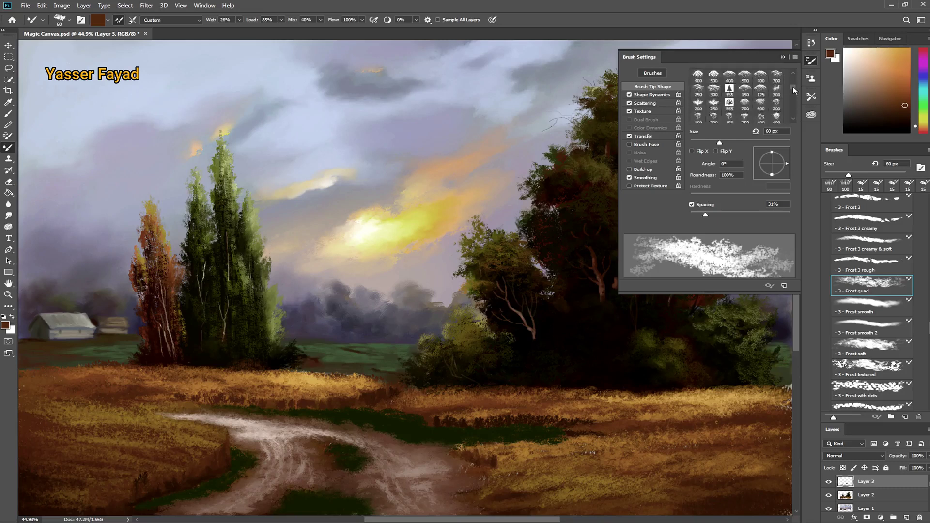
drag(794, 83, 792, 88)
click(811, 60)
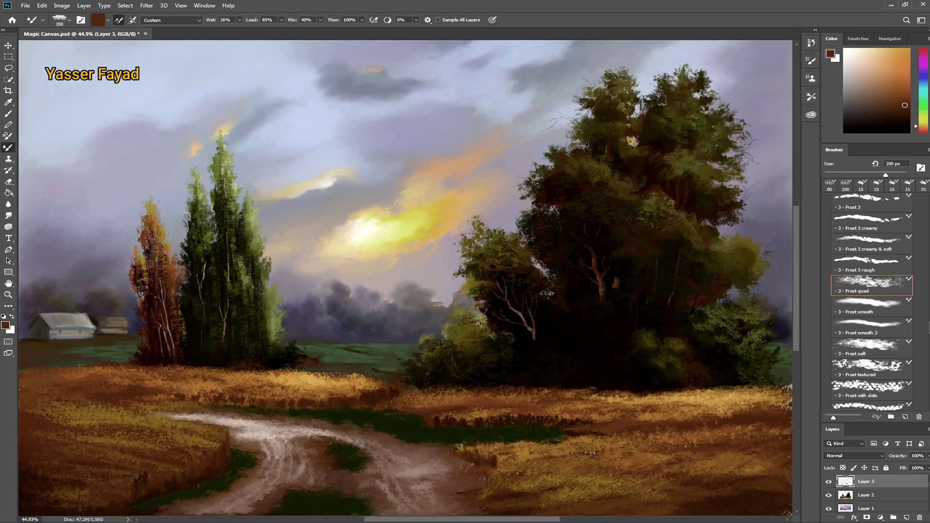
key(bracketright)
key(bracketright)
key(bracketright)
key(bracketleft)
key(bracketleft)
key(bracketleft)
key(ctrl+z)
Switch to a 400 px grass-bristle brush tip and add Layer 4 above Layer 3.
click(811, 60)
click(761, 116)
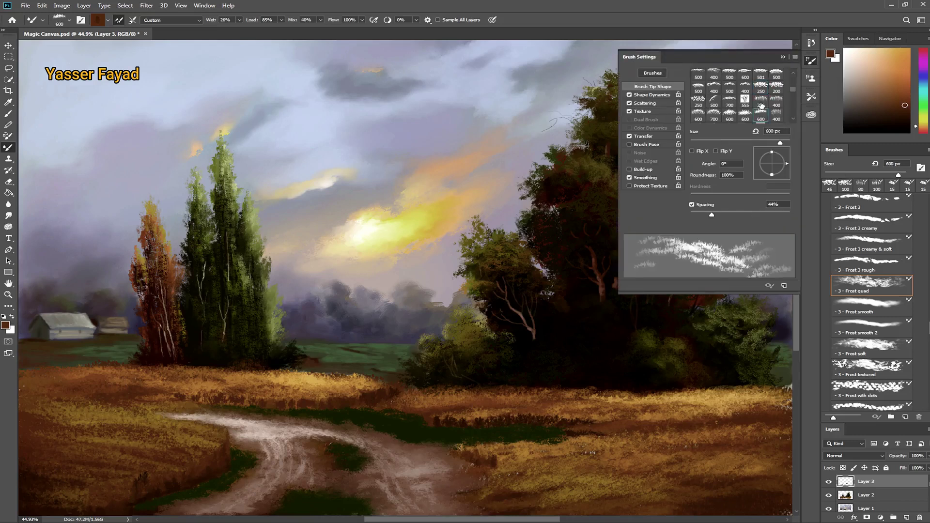
click(792, 95)
click(793, 74)
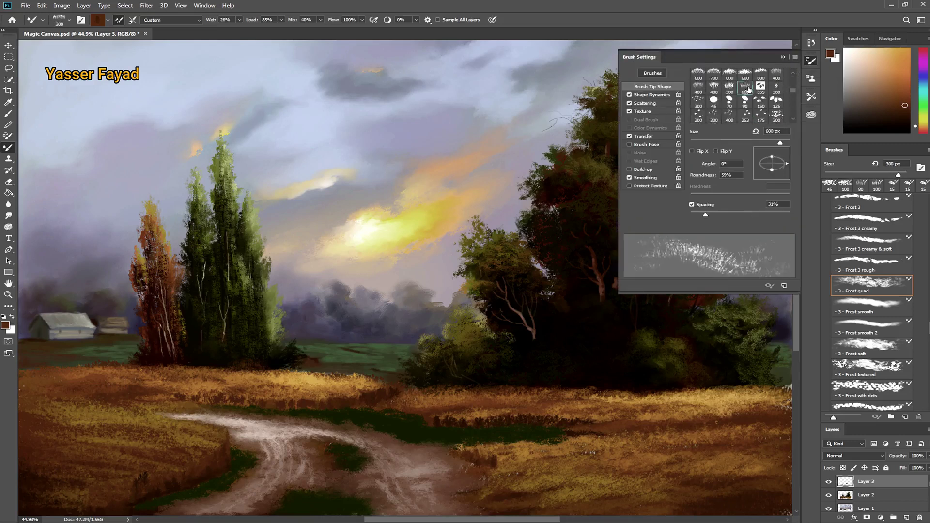
click(697, 86)
scroll(726, 97, down, 3)
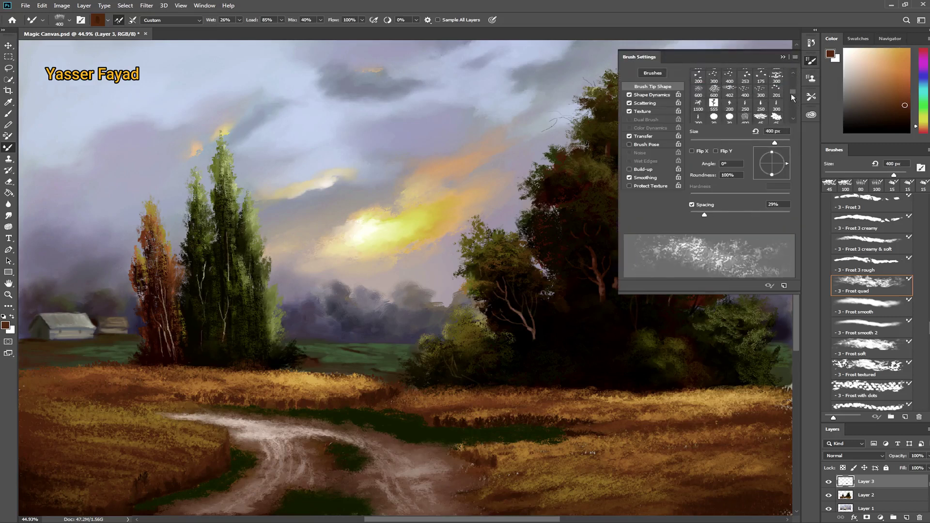
click(749, 114)
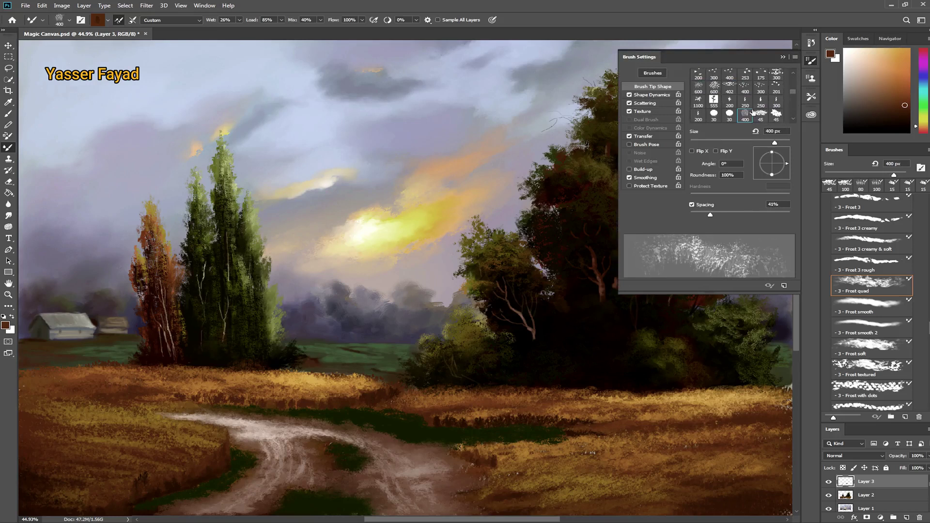
click(782, 56)
key(bracketleft)
key(bracketleft)
key(bracketleft)
key(bracketleft)
key(bracketleft)
key(bracketleft)
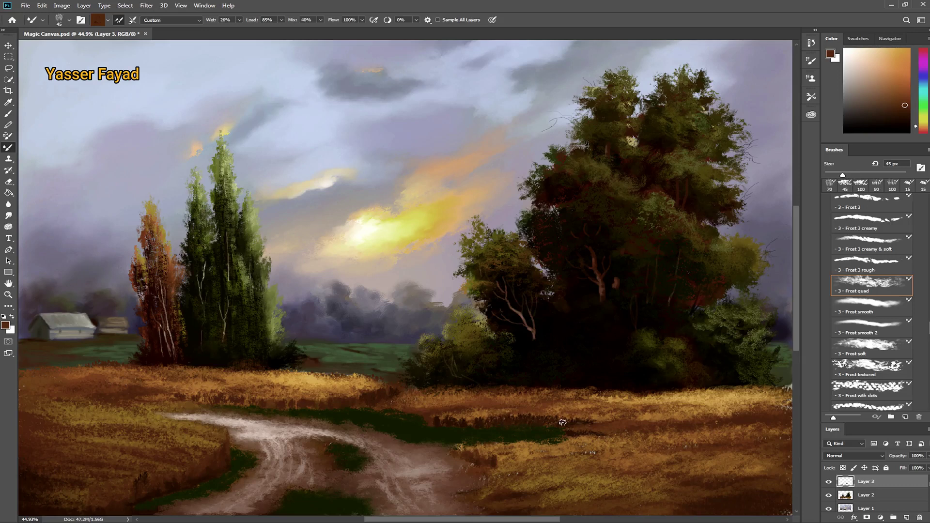
click(906, 517)
Dab brown paint beside the path and on the dark grass patch, on new Layer 5.
click(908, 115)
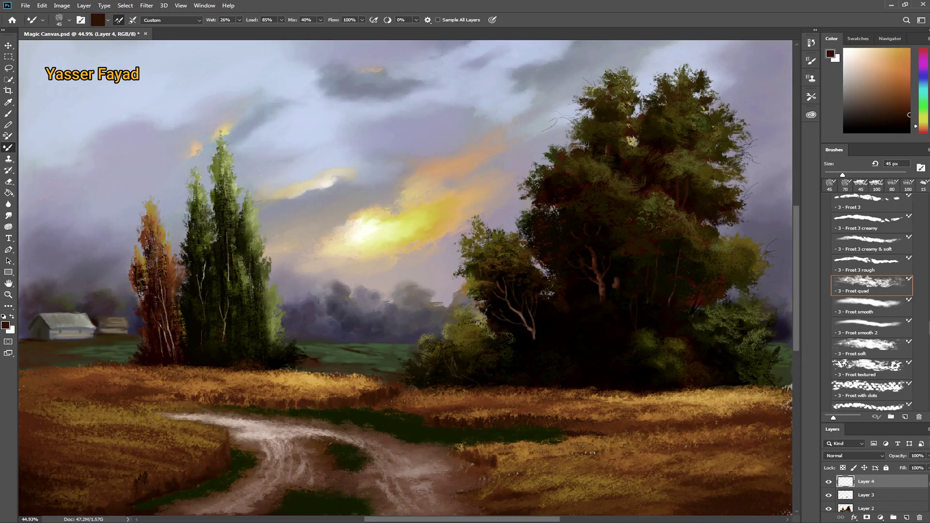
drag(469, 458, 463, 452)
click(906, 517)
click(908, 95)
key(bracketright)
key(bracketright)
key(bracketright)
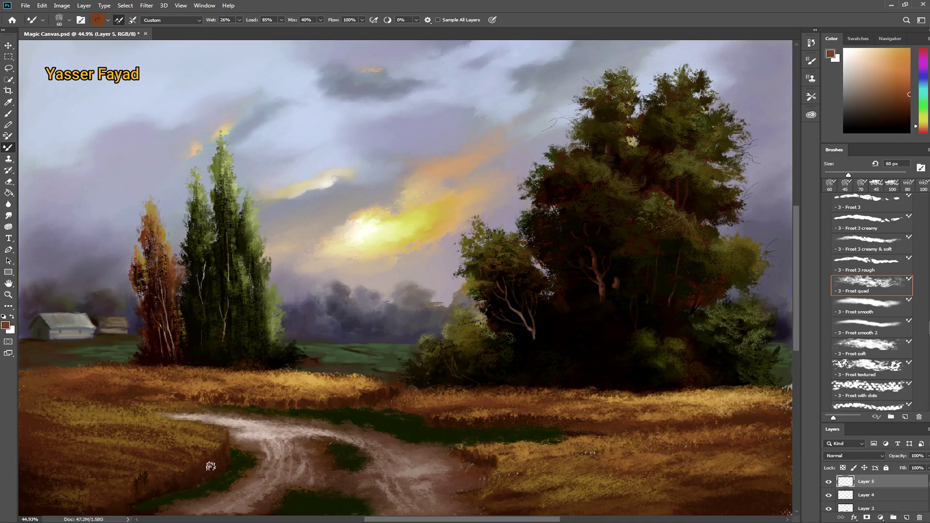
drag(172, 482, 145, 486)
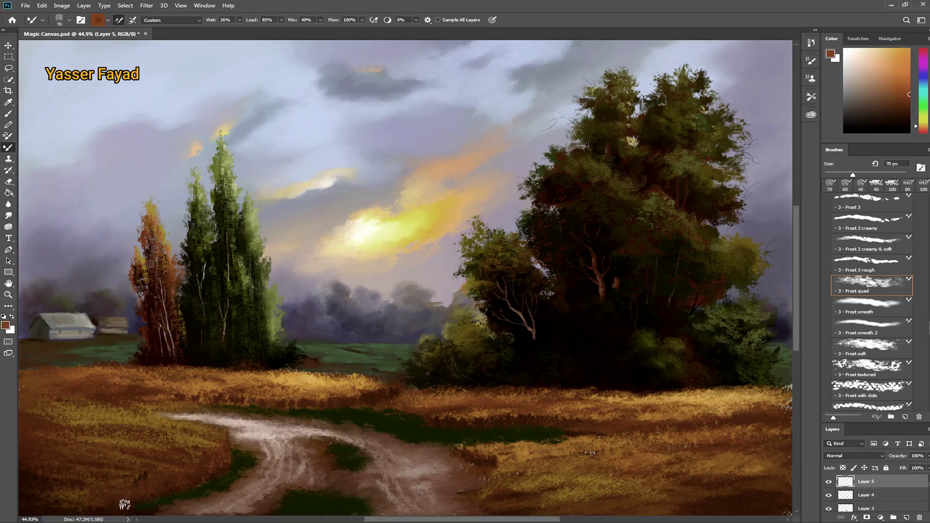
key(bracketleft)
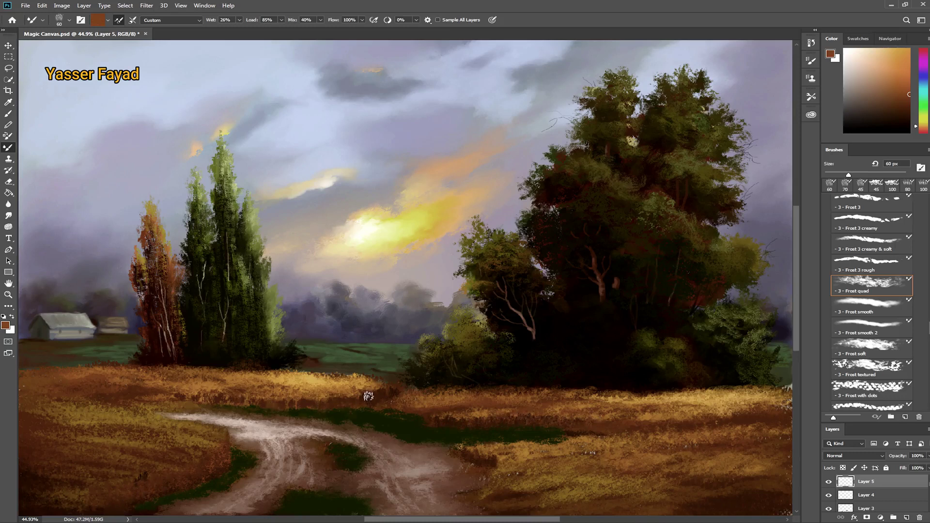
key(bracketright)
Dab golden yellow mid-field and dark brown along the road edge with a 50 px brush.
alt+click(542, 451)
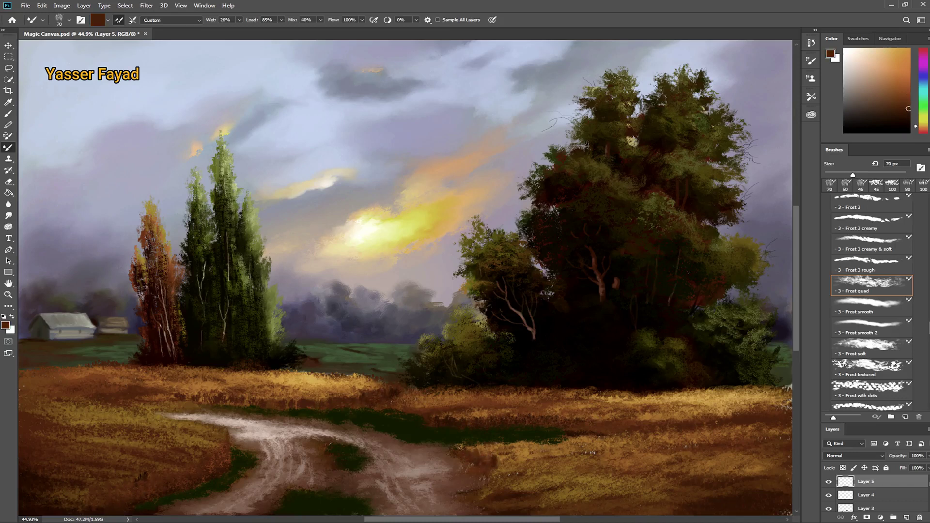
click(924, 123)
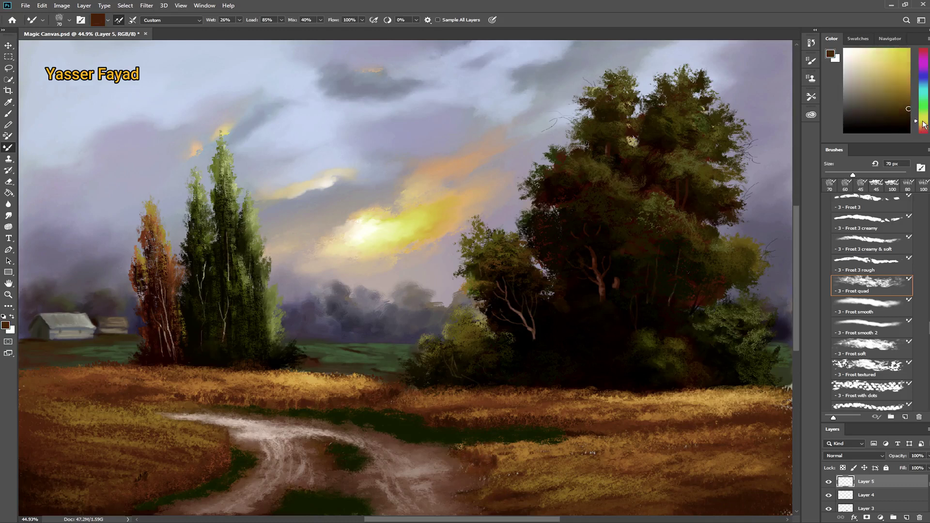
alt+click(200, 467)
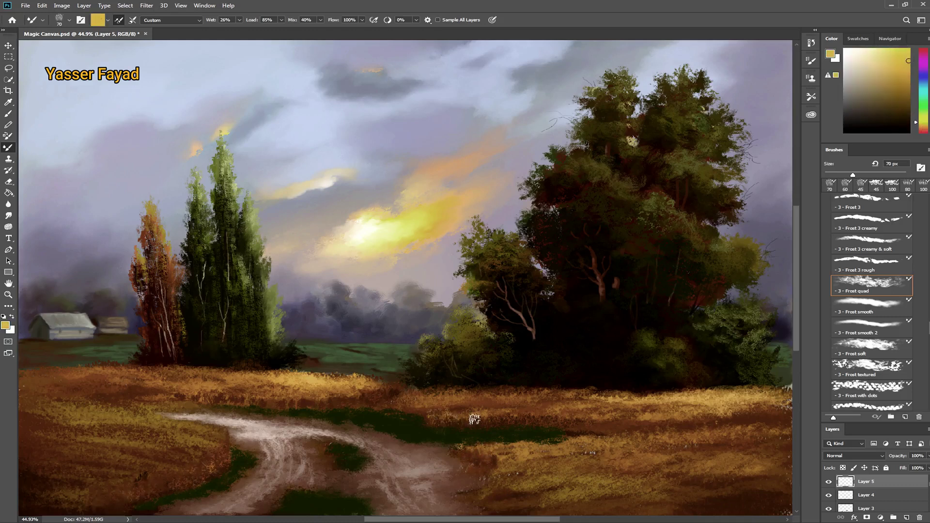
drag(498, 417, 473, 418)
key(bracketleft)
key(bracketleft)
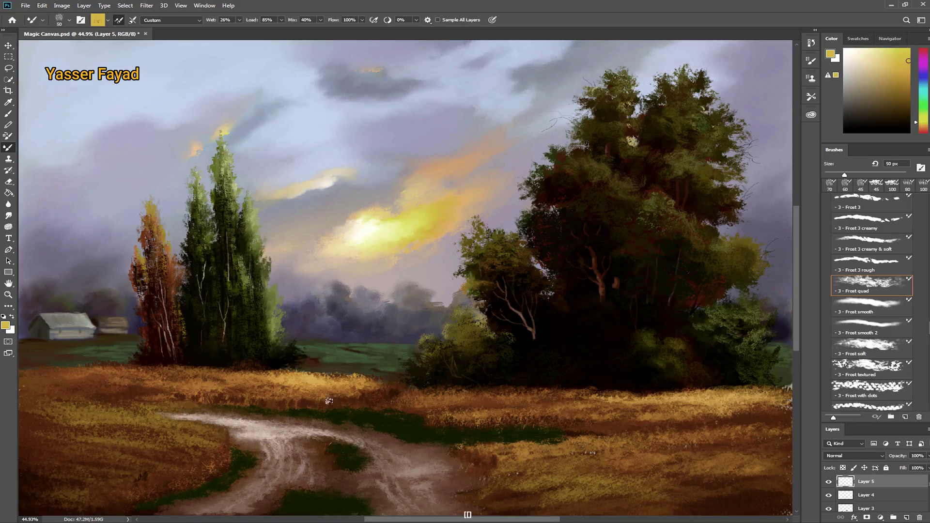
click(909, 109)
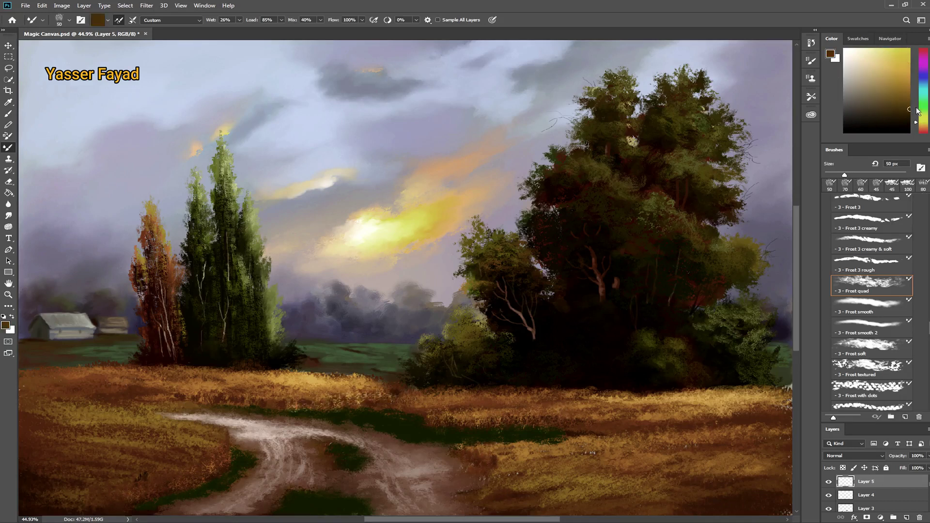
drag(280, 403, 260, 405)
Paint light tan grass blades across the bottom-right field with a 175 px brush.
key(bracketright)
key(bracketright)
key(bracketright)
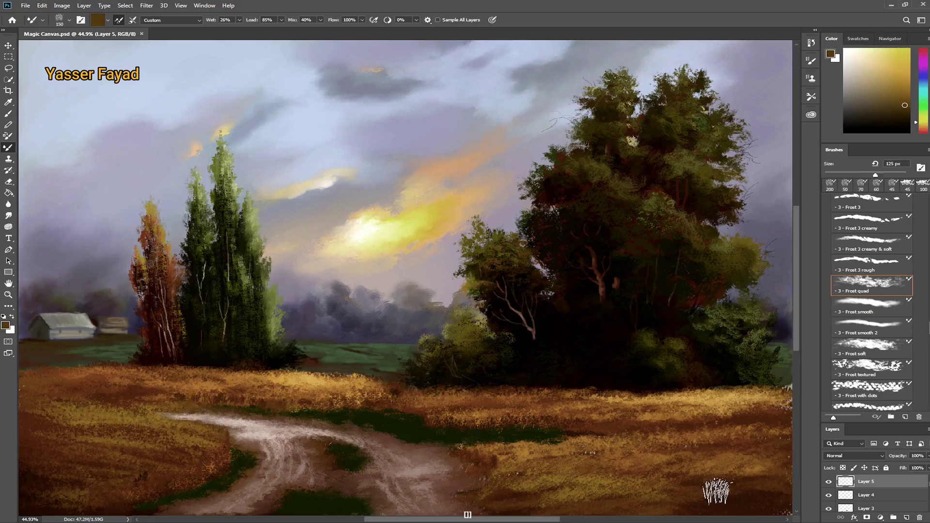
alt+click(734, 469)
drag(728, 484, 630, 501)
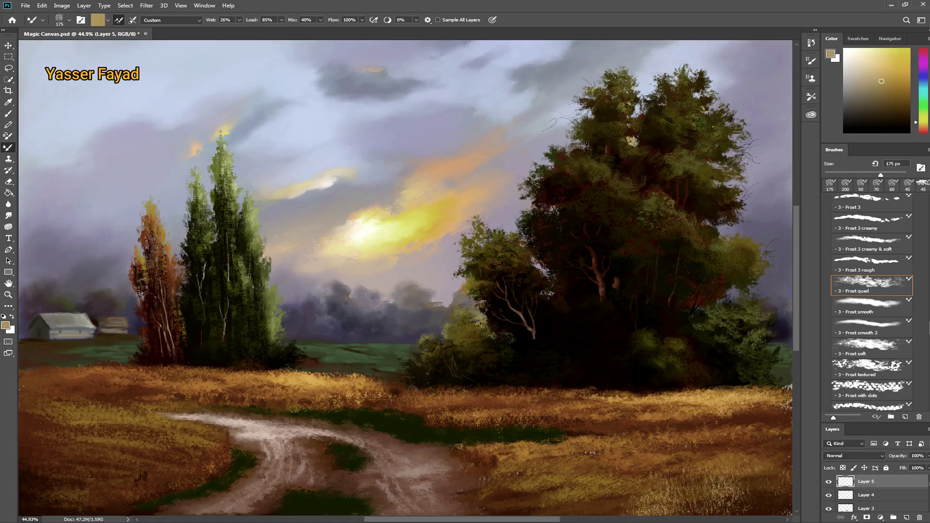
Paint tan-orange grass strands in the lower-right field using a 300 px brush at 60% spacing.
key(bracketright)
key(bracketright)
key(bracketright)
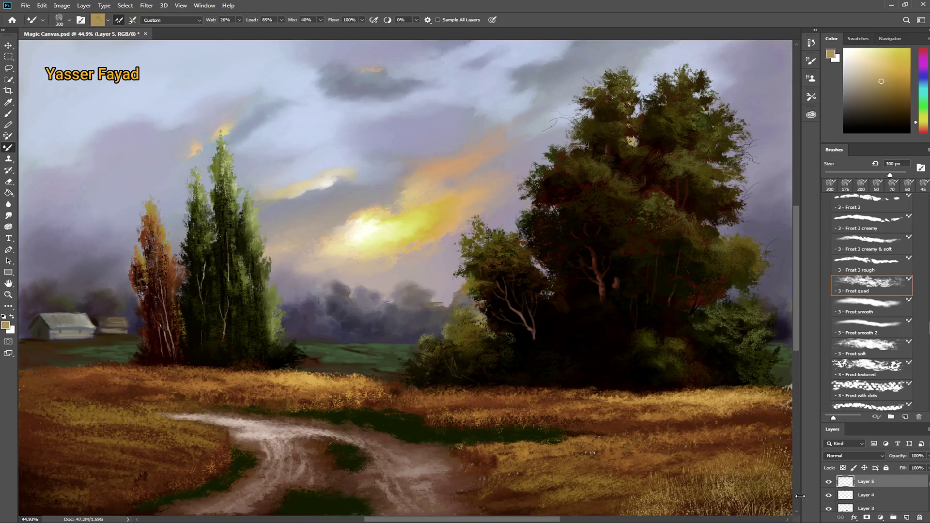
click(923, 130)
click(903, 91)
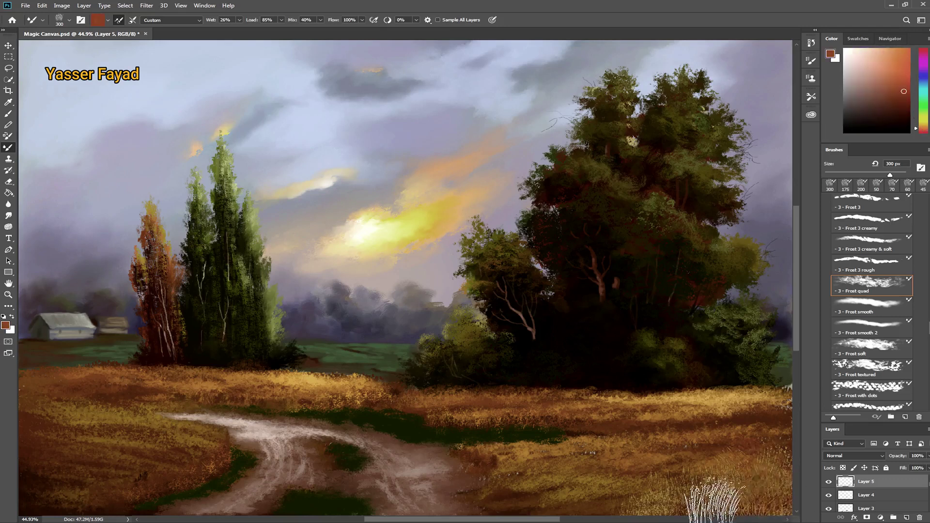
click(909, 120)
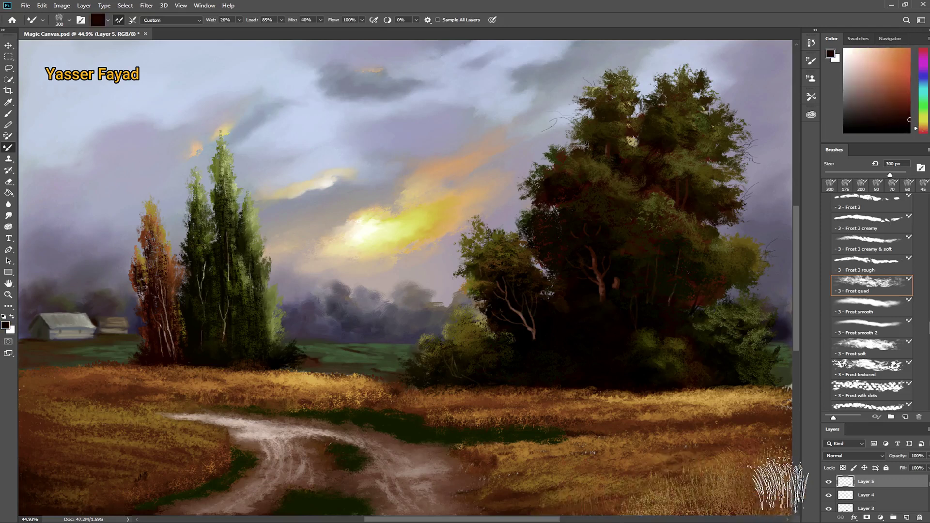
drag(923, 129, 923, 124)
click(909, 53)
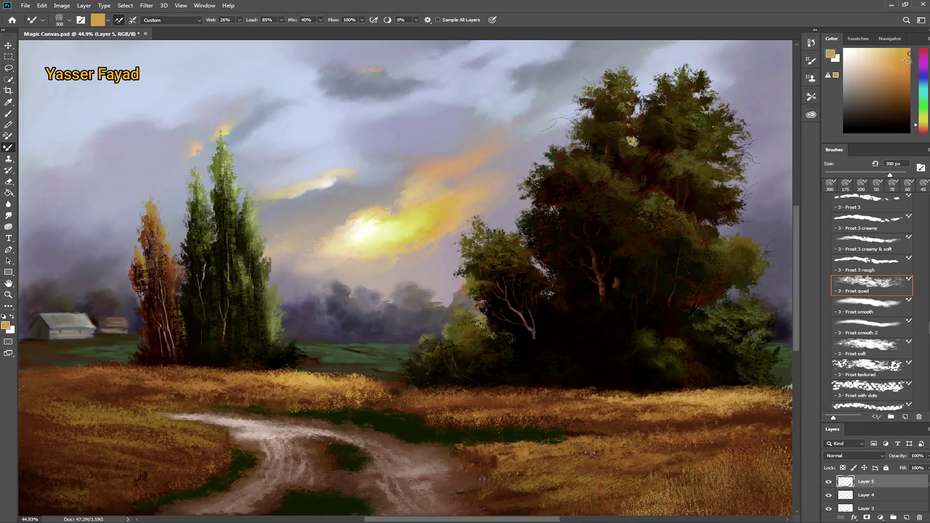
click(811, 60)
drag(709, 215, 719, 216)
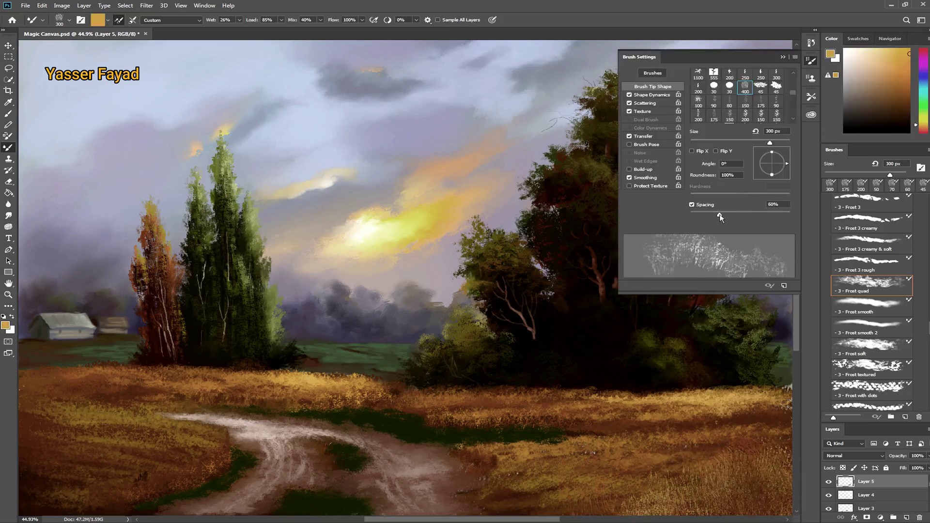
click(784, 57)
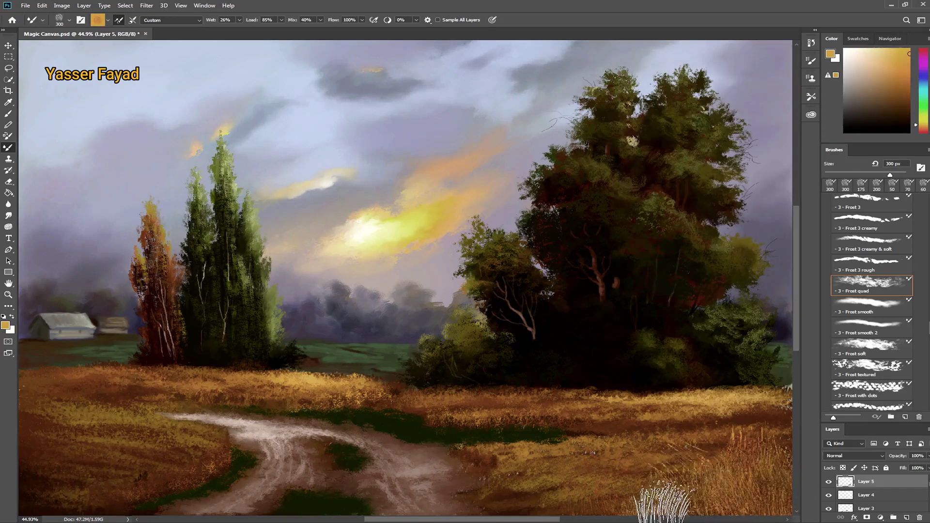
drag(629, 489, 756, 491)
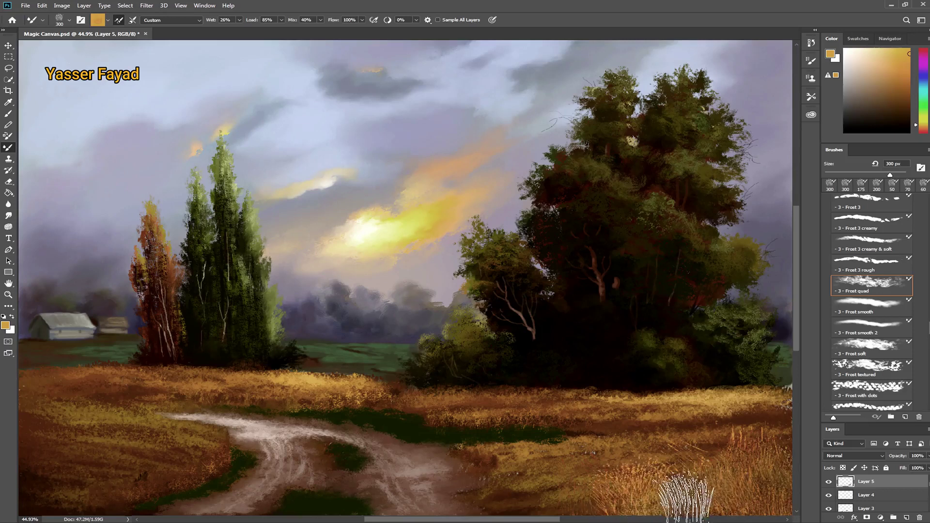
key(bracketleft)
key(bracketleft)
key(bracketleft)
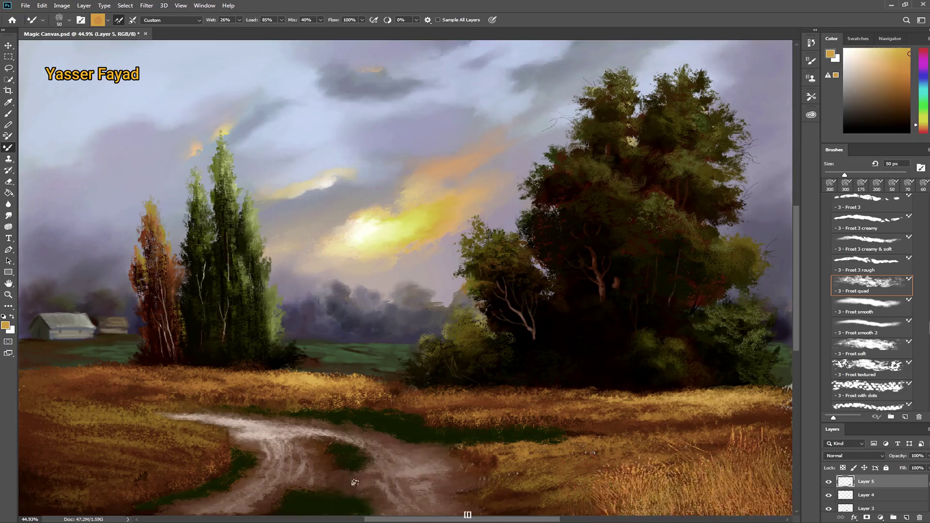
Select the leafy foliage preset Brush No. 18-7.
scroll(867, 300, up, 5)
scroll(867, 300, up, 5)
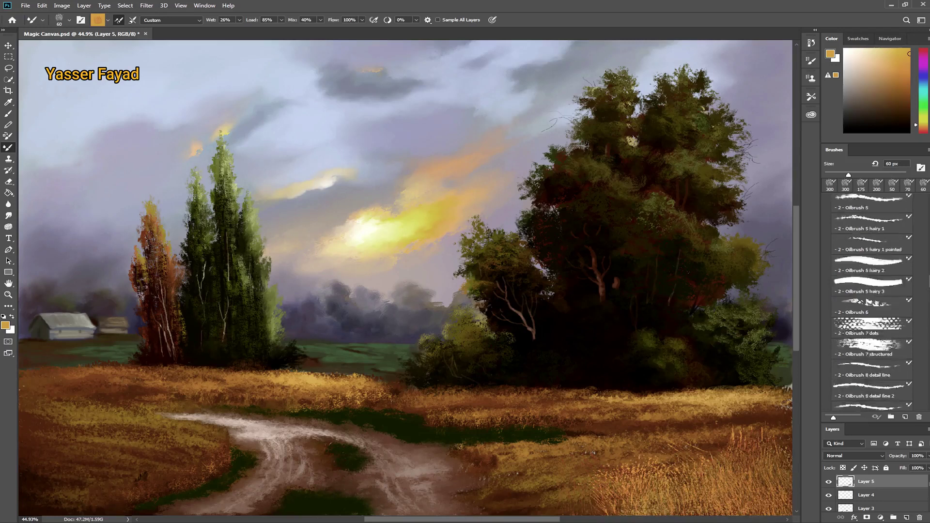
scroll(862, 271, up, 5)
scroll(835, 233, up, 5)
drag(928, 204, 928, 401)
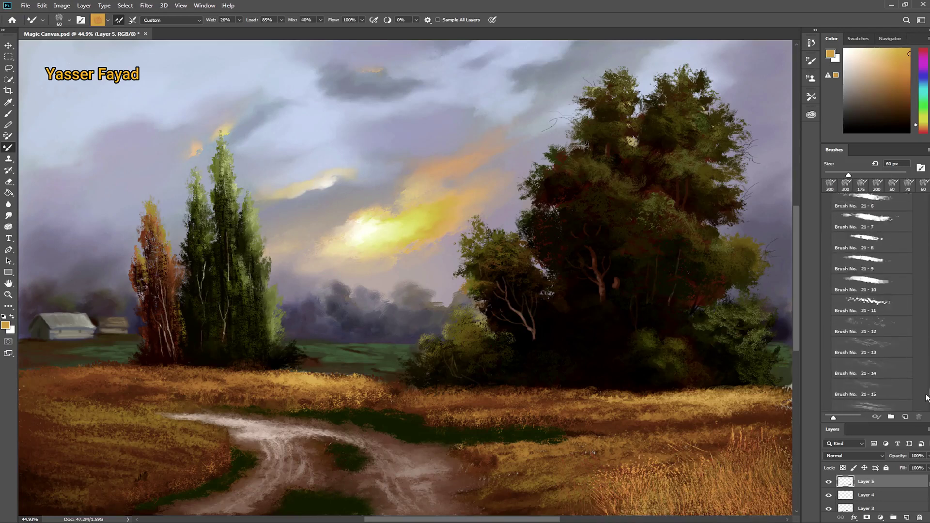
scroll(928, 401, down, 3)
click(869, 346)
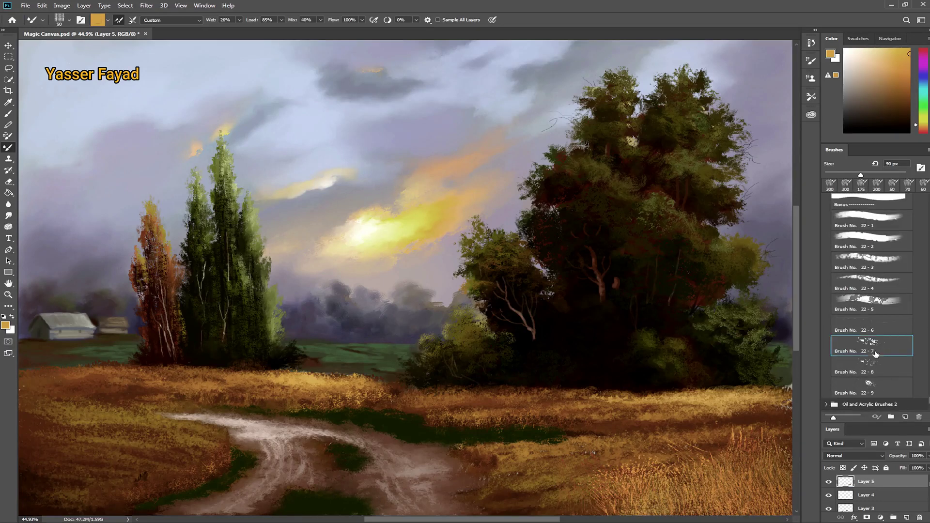
scroll(928, 377, up, 3)
scroll(929, 376, up, 3)
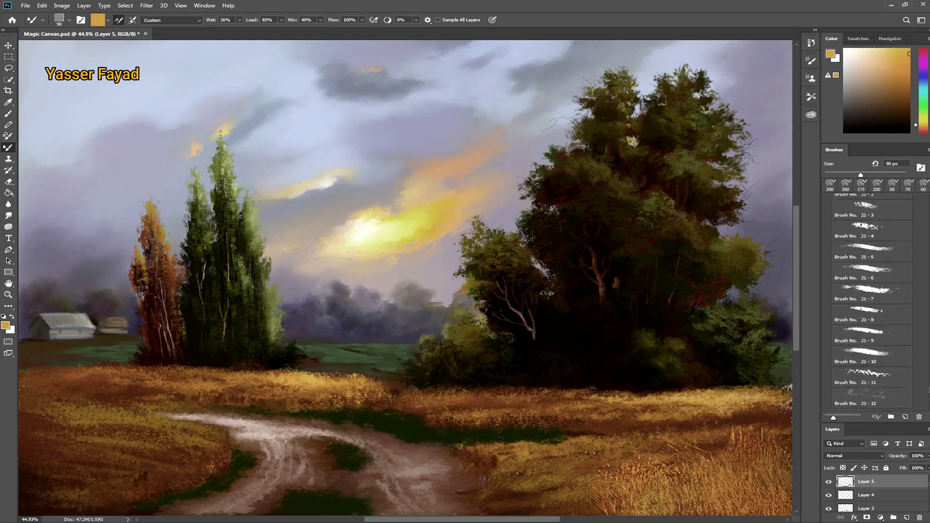
scroll(928, 377, up, 3)
scroll(928, 377, up, 3)
scroll(928, 377, up, 3)
scroll(886, 345, up, 2)
click(876, 322)
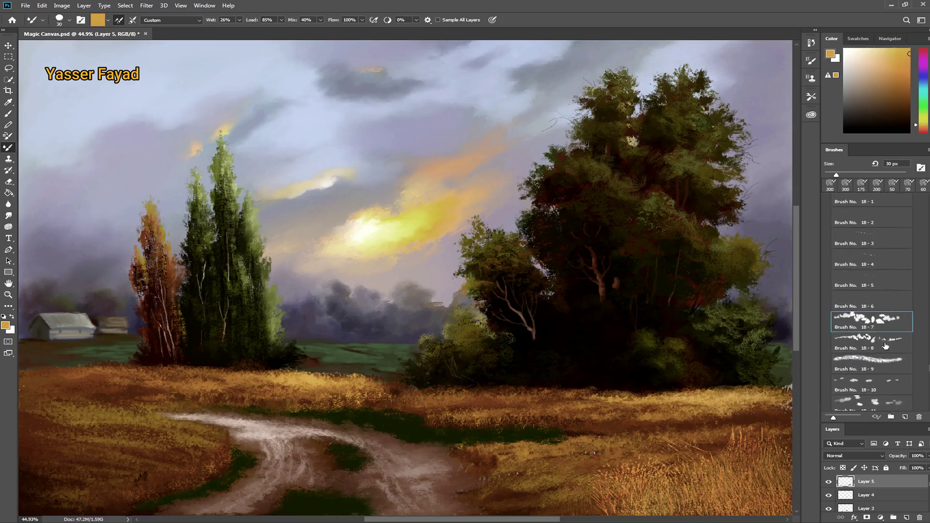
Paint near-black green foliage along the bottom-right grass with Wet set to 0%.
click(923, 115)
click(905, 122)
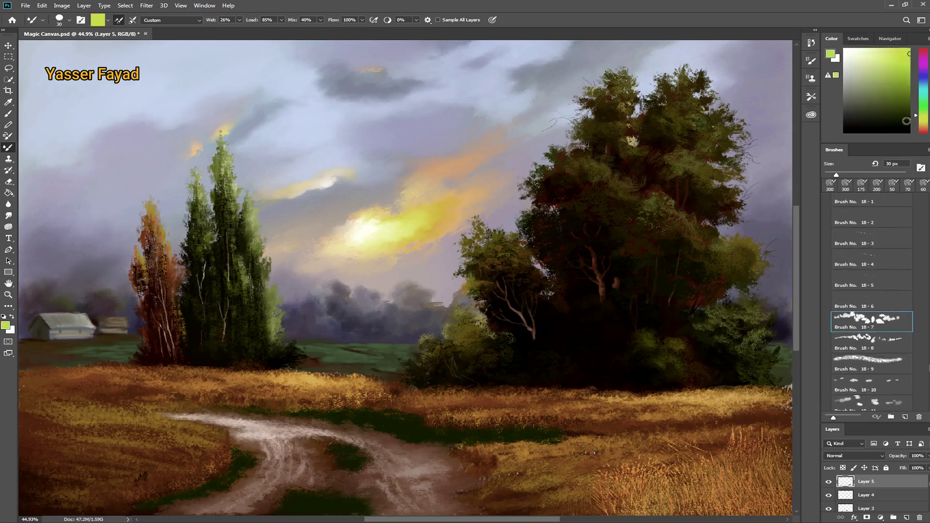
key(bracketright)
key(bracketright)
drag(631, 502, 734, 511)
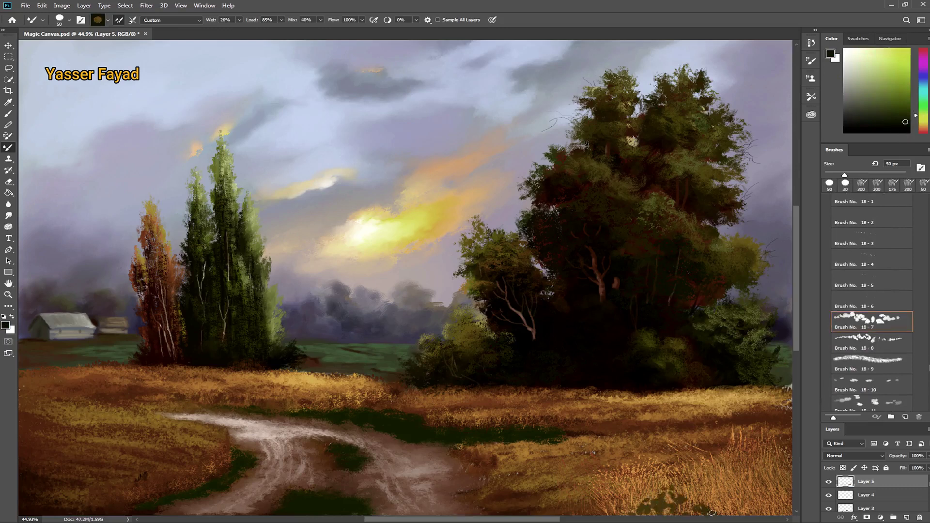
key(0)
mouse_move(668, 506)
mouse_down()
mouse_move(727, 489)
mouse_move(755, 504)
mouse_up()
drag(630, 506, 599, 496)
Add dark green and light olive leaves across the bottom-right bush.
alt+click(599, 497)
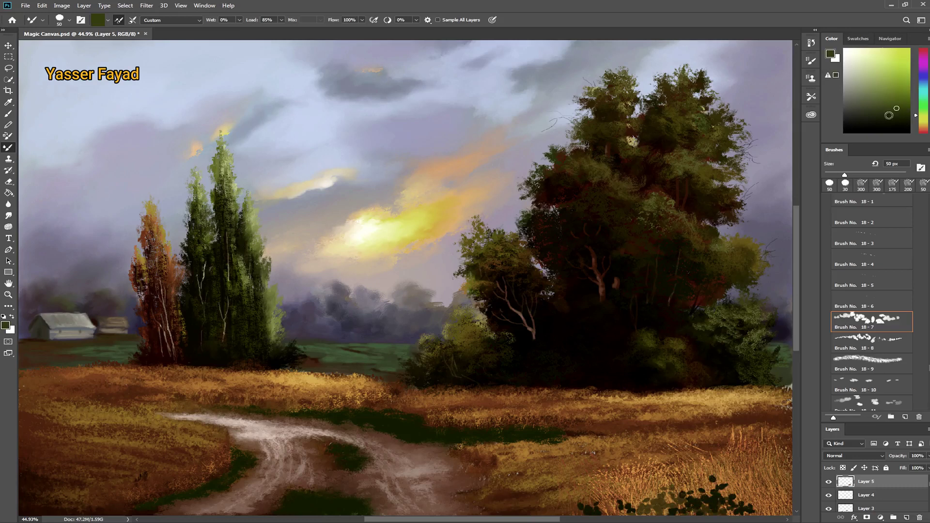
mouse_move(661, 499)
mouse_down()
mouse_move(692, 492)
mouse_move(707, 472)
mouse_up()
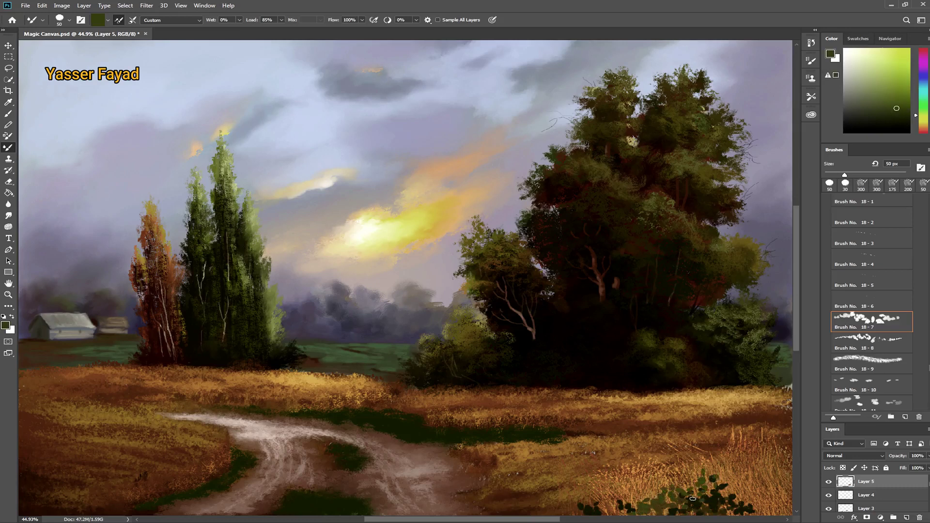
drag(593, 506, 578, 491)
alt+click(588, 508)
drag(678, 503, 687, 491)
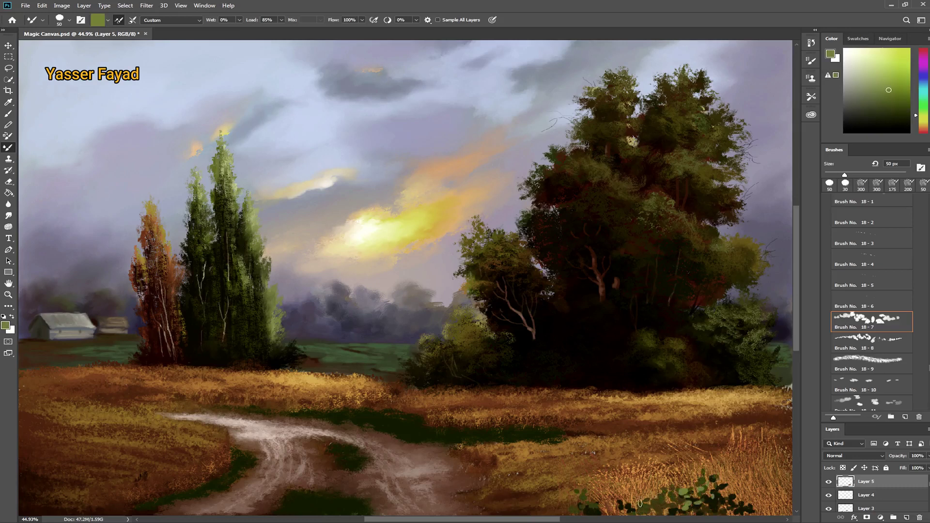
mouse_move(594, 503)
mouse_down()
mouse_move(585, 491)
mouse_move(644, 506)
mouse_up()
Add pale green highlight leaves on the bush, then try pale dabs at the lower left.
alt+click(676, 498)
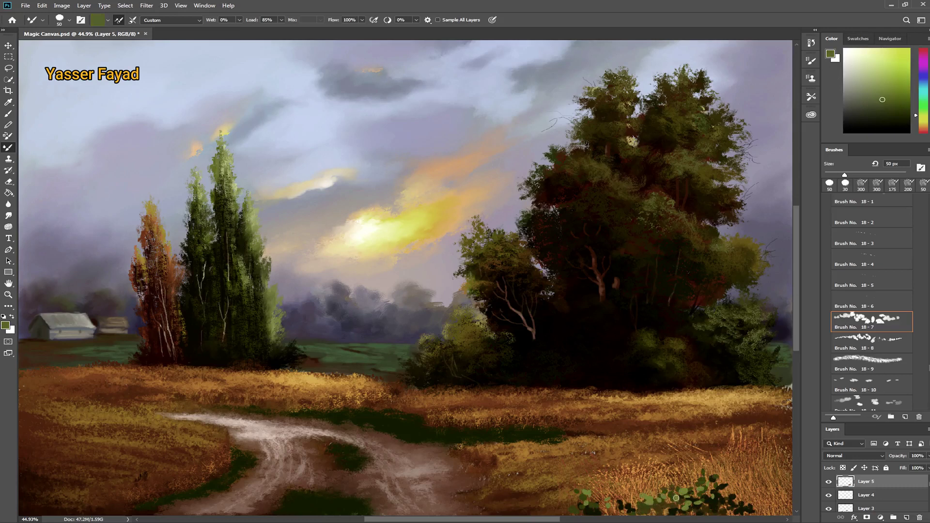
alt+click(665, 487)
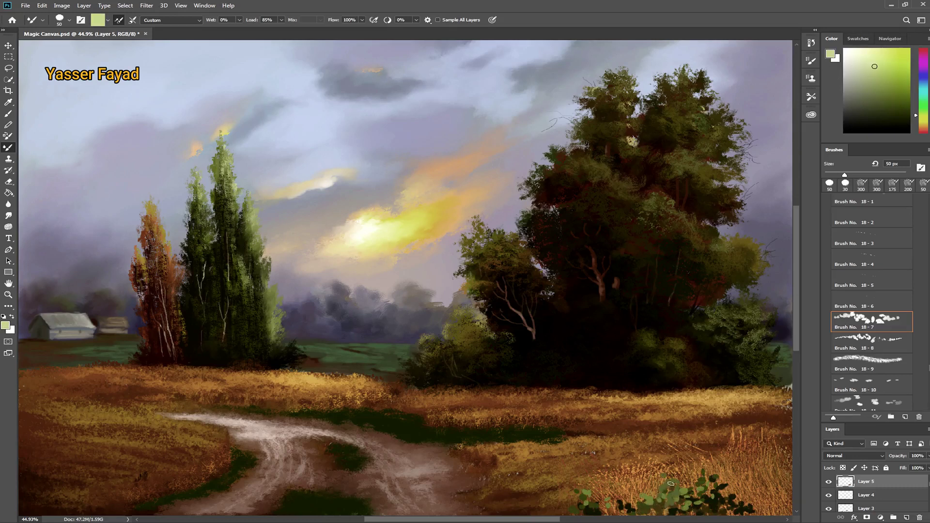
mouse_move(673, 487)
mouse_down()
mouse_move(674, 471)
mouse_move(679, 495)
mouse_up()
drag(592, 498, 583, 488)
click(860, 339)
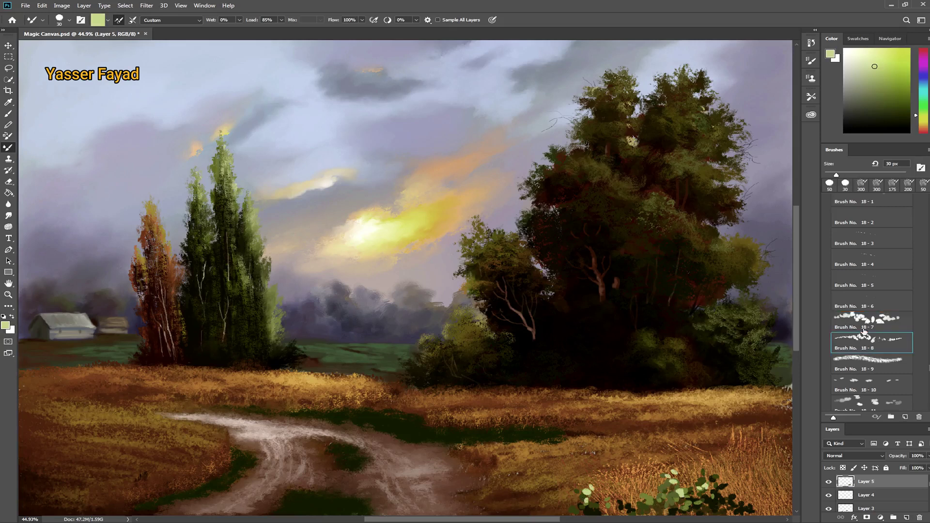
drag(171, 491, 160, 497)
scroll(928, 356, up, 5)
Select Brush No. 17-9 and undo the trial pale green dabs at the lower left.
scroll(872, 300, up, 5)
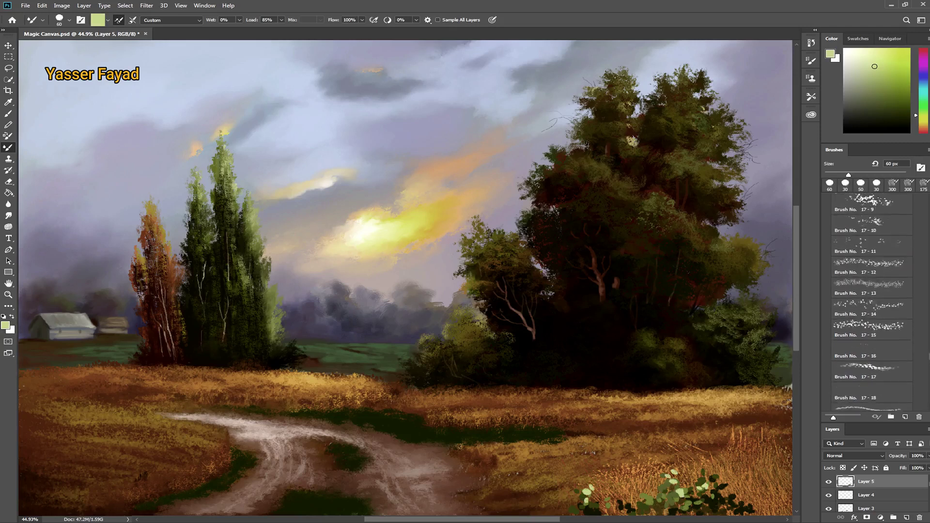
click(867, 231)
mouse_move(162, 499)
mouse_down()
mouse_move(146, 512)
mouse_move(116, 506)
mouse_move(148, 506)
mouse_move(128, 508)
mouse_move(141, 513)
mouse_up()
key(ctrl+z)
Paint a near-black green bush at the lower left beside the path.
click(908, 120)
click(908, 115)
click(880, 125)
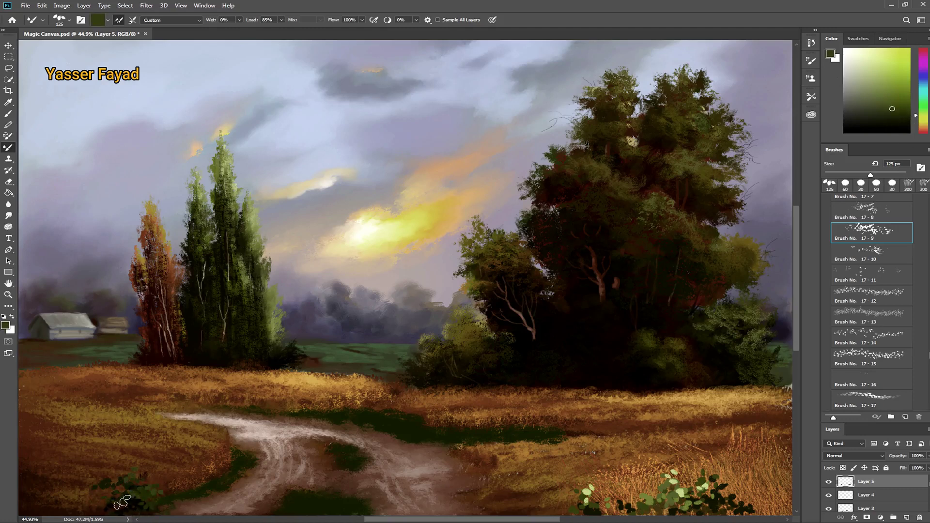
click(900, 121)
key(bracketleft)
key(bracketleft)
key(bracketleft)
drag(116, 477, 125, 455)
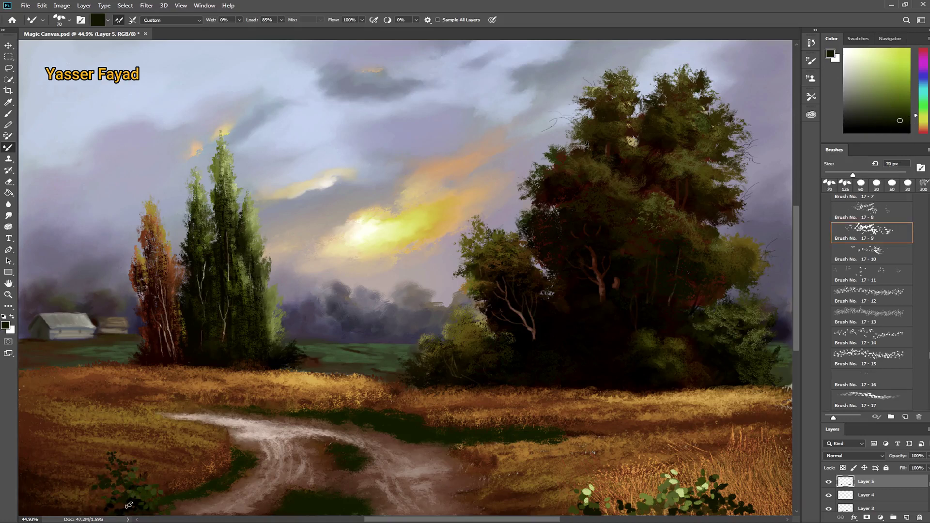
Set Wet to 100% and add light olive green highlights to the lower-left bush.
click(891, 108)
alt+click(141, 488)
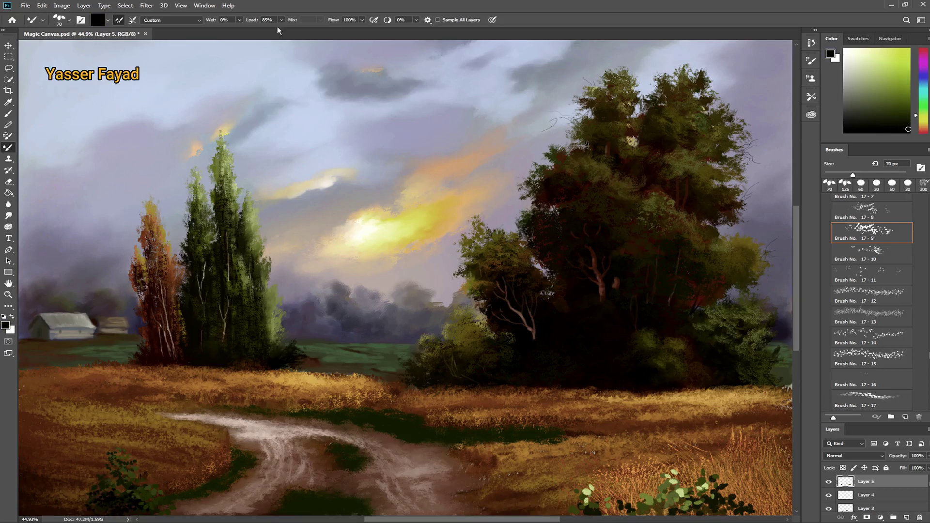
key(0)
key(alt+shift+4)
key(shift+7)
key(shift+8)
alt+click(117, 504)
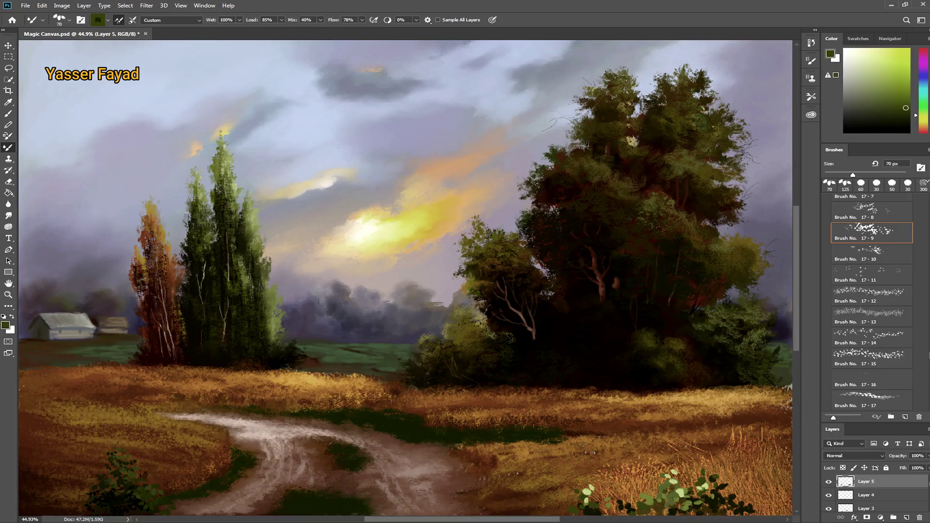
alt+click(170, 491)
alt+click(121, 498)
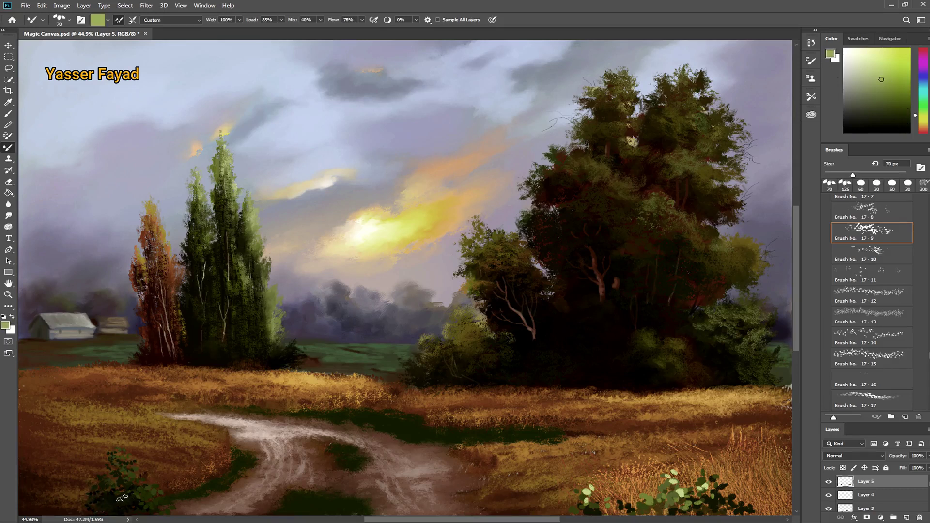
drag(121, 498, 125, 452)
Merge the upper layers down three times so Layer 3 ends in Layer 2.
click(84, 5)
click(80, 317)
click(84, 6)
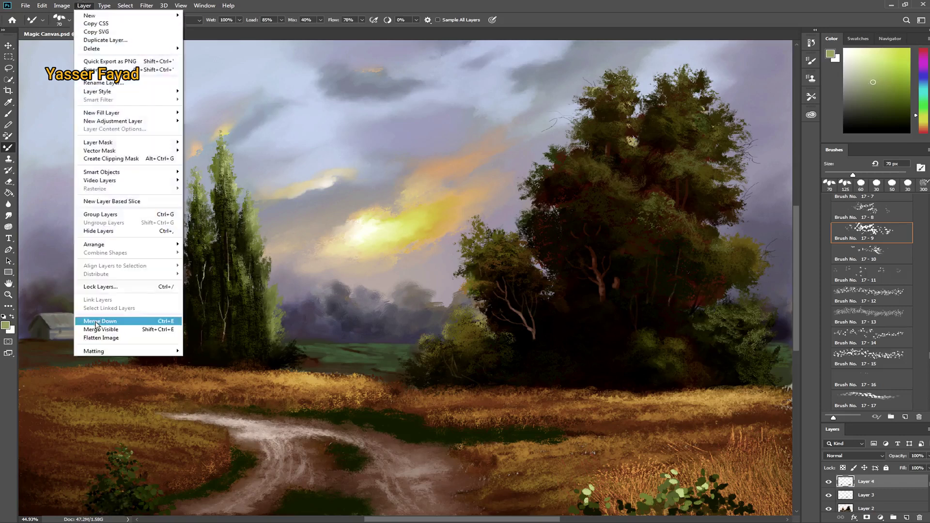
click(80, 317)
click(84, 5)
click(80, 320)
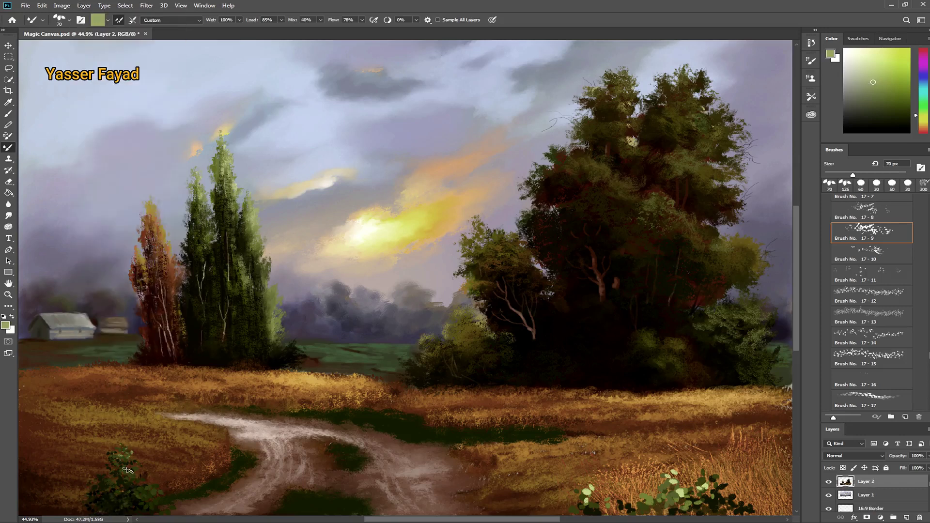
Lower the Mixer Brush wetness and load for drier strokes, with dark green and a larger tip.
drag(255, 22, 264, 25)
drag(195, 26, 171, 29)
drag(251, 21, 240, 24)
alt+click(196, 450)
key(bracketright)
key(bracketright)
key(bracketright)
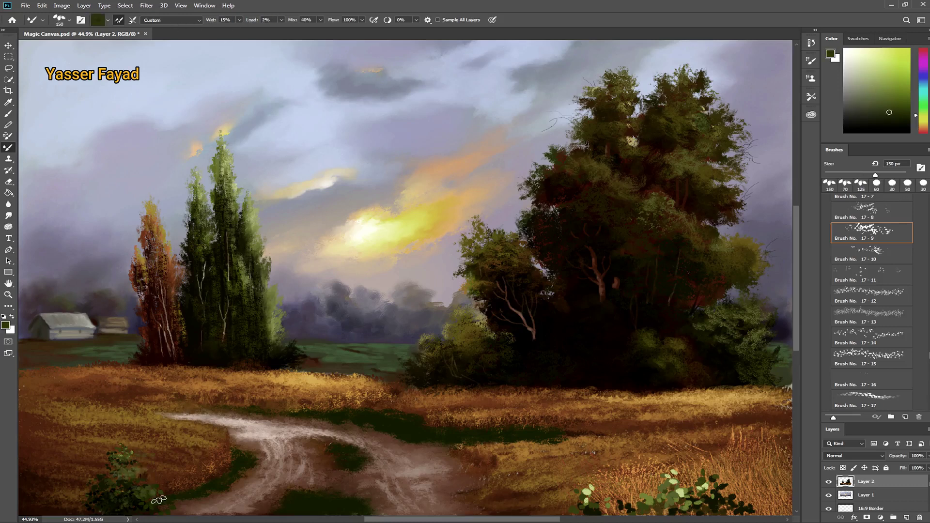
drag(211, 21, 199, 25)
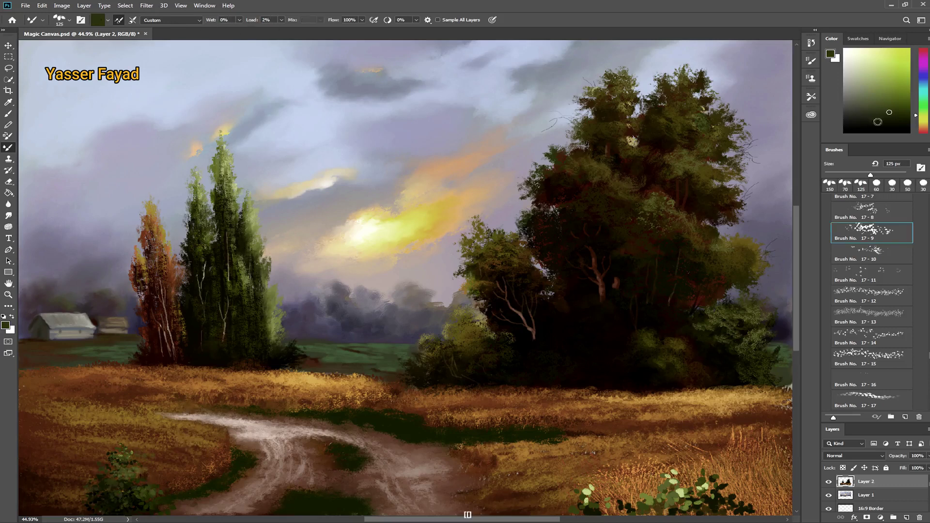
Dab light olive-green leaves along the top and left edge of the lower-left bush.
alt+click(123, 484)
key(bracketleft)
key(bracketleft)
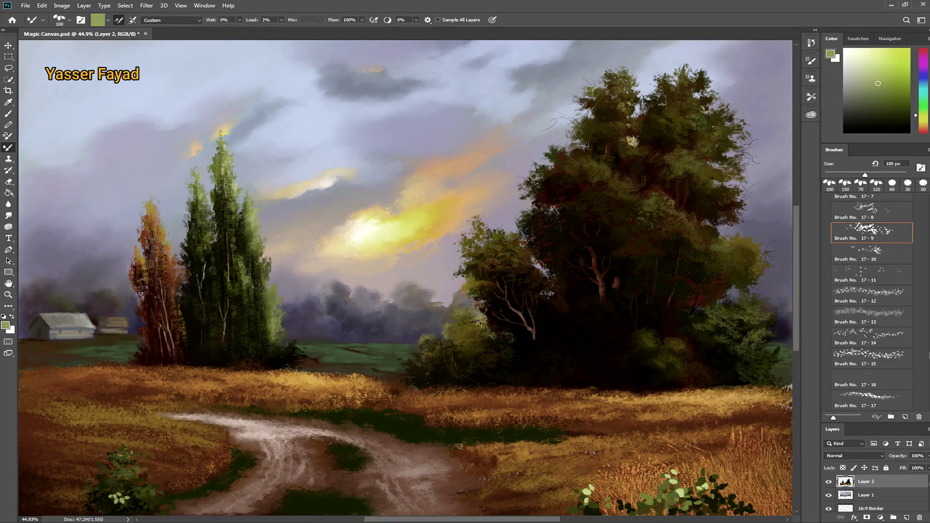
alt+click(191, 460)
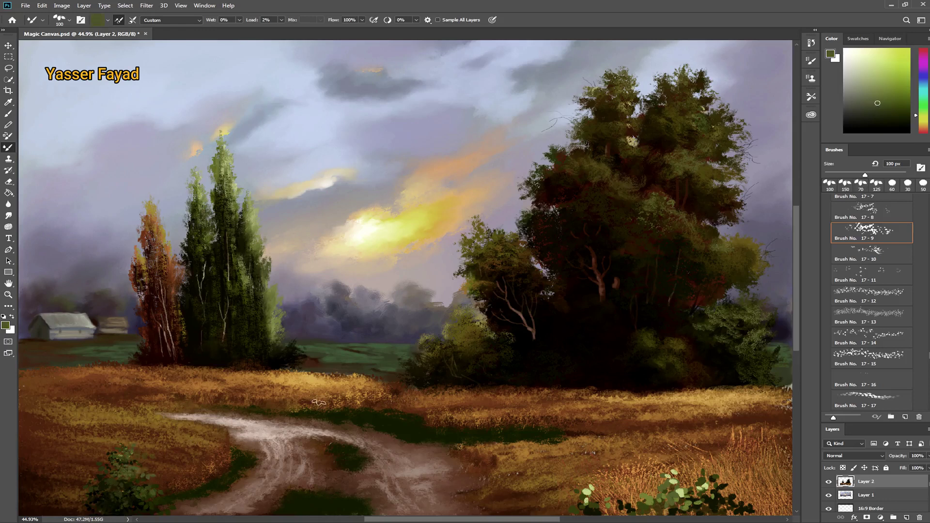
alt+click(130, 484)
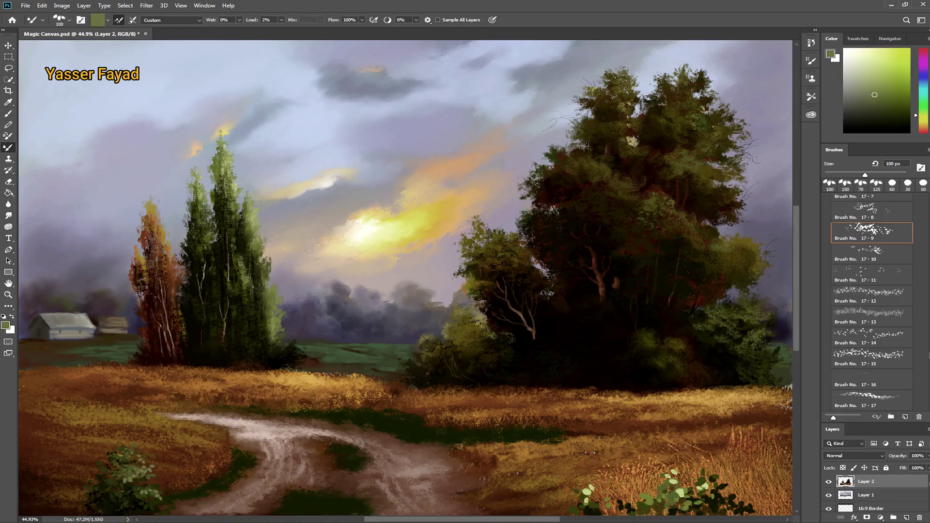
click(124, 444)
click(97, 482)
click(121, 493)
click(104, 508)
click(133, 467)
Add light dabs to the lower-right bush, then switch to a smaller foliage brush variant.
click(593, 496)
alt+click(698, 499)
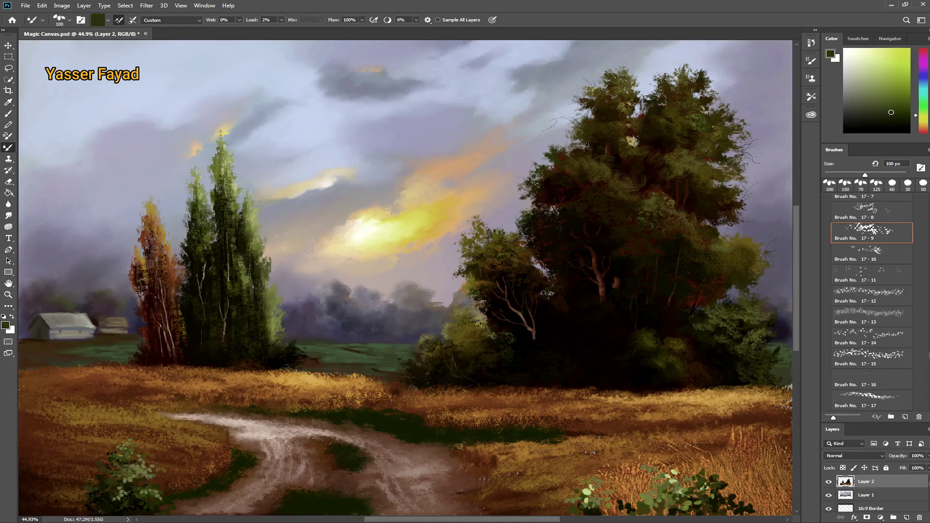
click(869, 250)
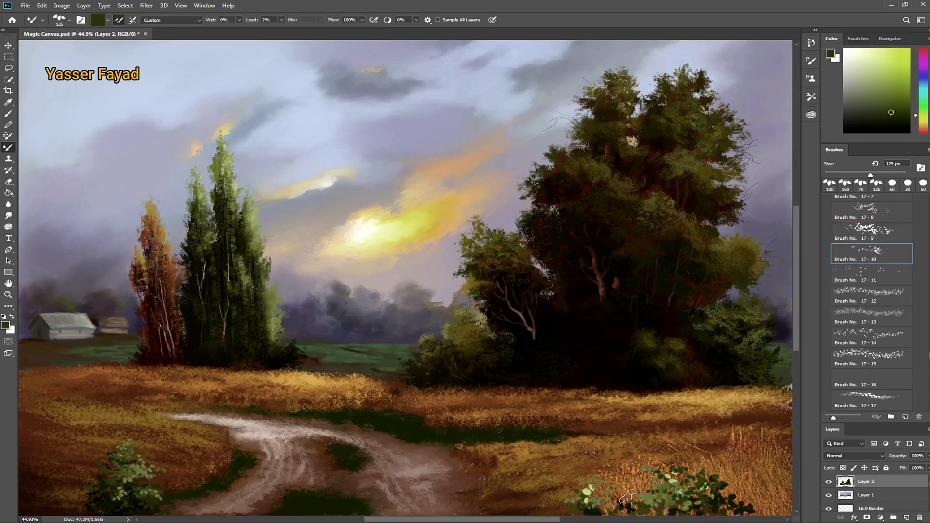
key(bracketleft)
key(bracketleft)
key(bracketleft)
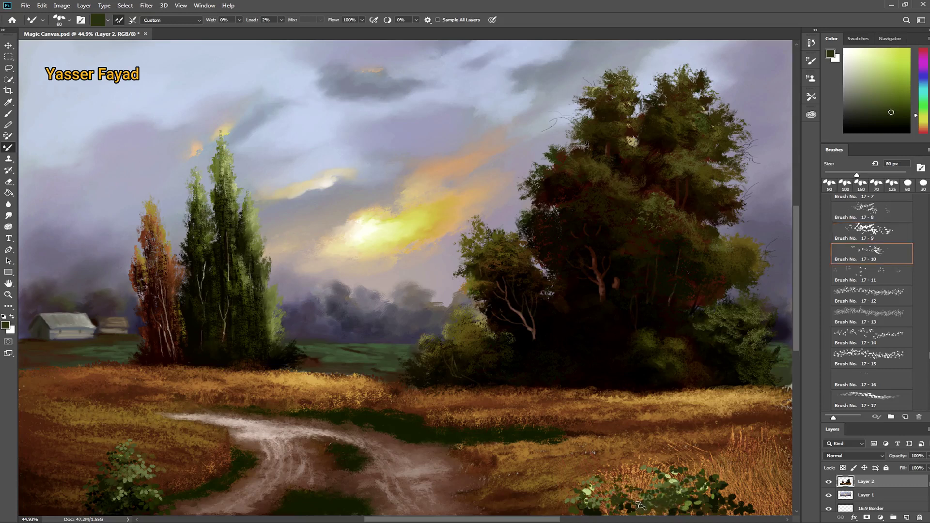
alt+click(693, 498)
alt+click(694, 498)
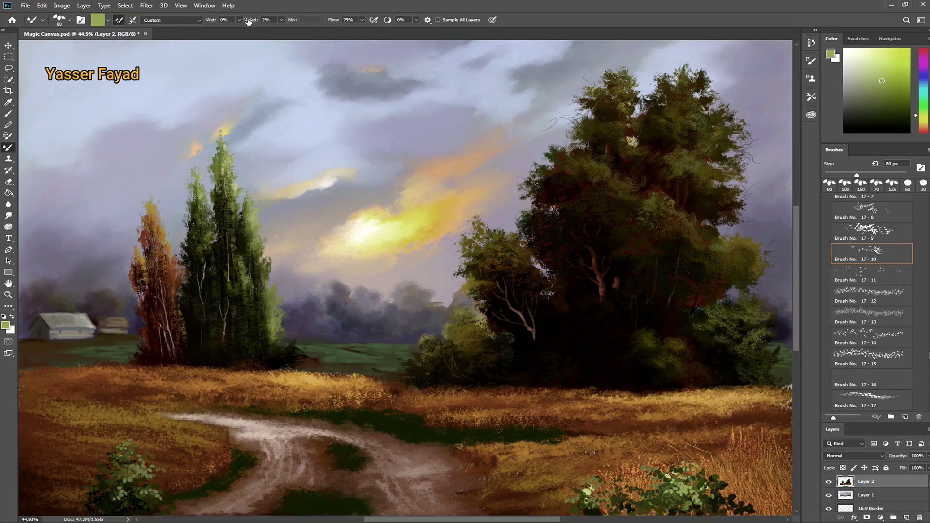
Paint light-green leaves and dark shadow strokes on the lower-right bush.
drag(247, 21, 264, 21)
mouse_move(209, 21)
mouse_down()
mouse_move(228, 21)
mouse_move(195, 21)
mouse_up()
drag(209, 21, 203, 27)
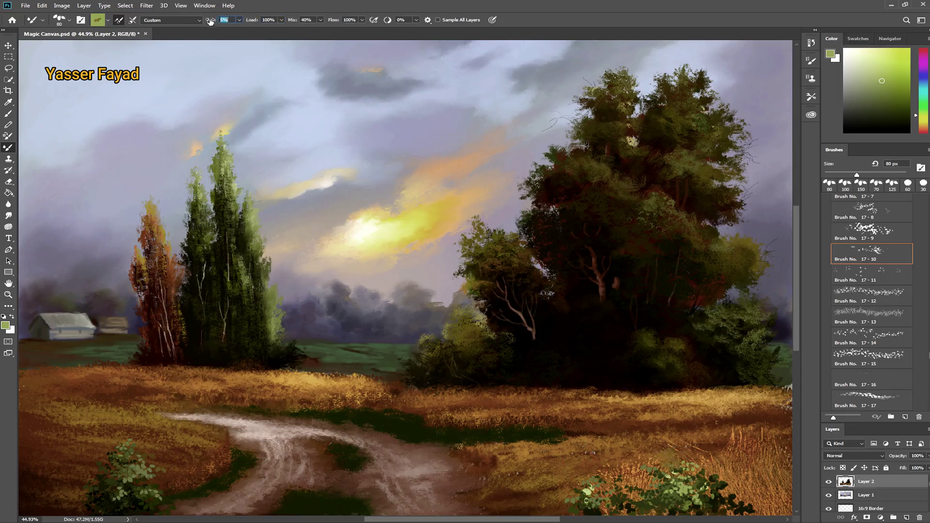
mouse_move(668, 451)
mouse_down()
mouse_move(662, 475)
mouse_move(725, 493)
mouse_up()
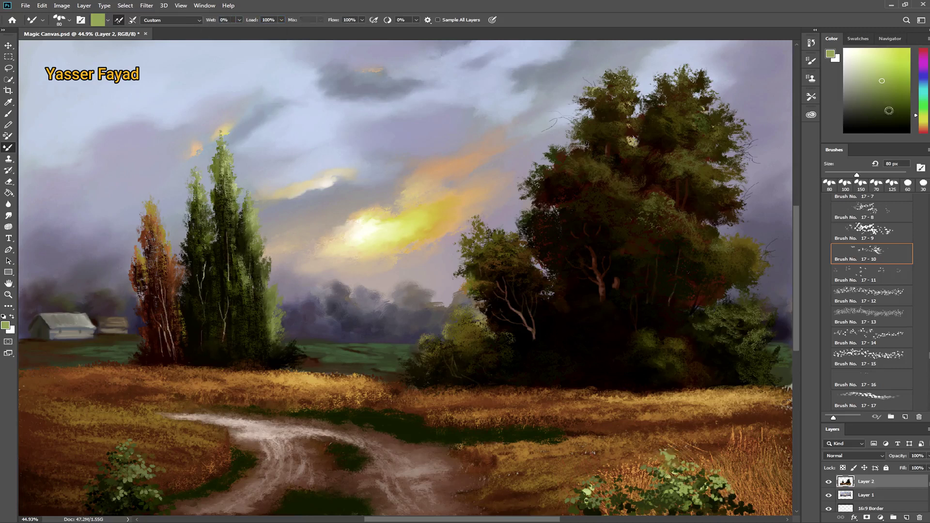
drag(889, 111, 899, 112)
drag(712, 465, 722, 499)
drag(647, 484, 606, 509)
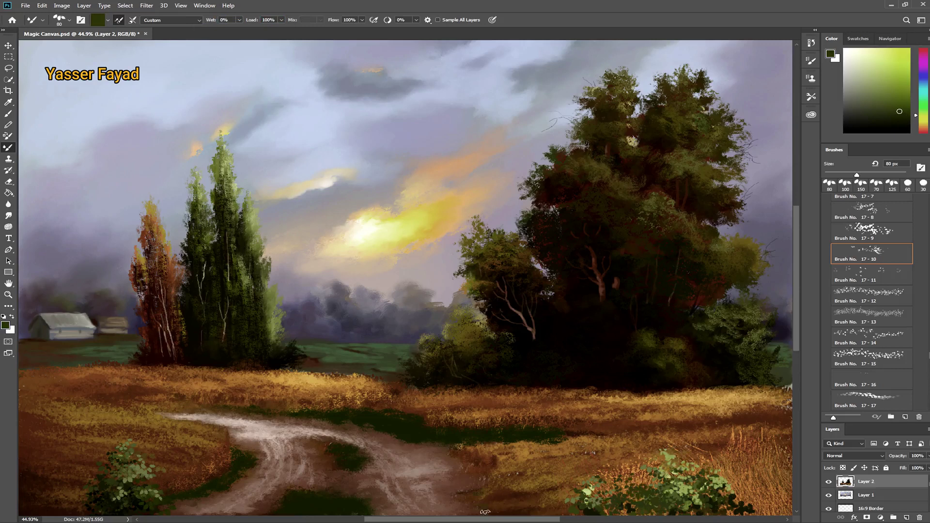
Paint a new leafy bush of olive and light-green dabs in the bottom-left corner.
click(884, 104)
mouse_move(27, 506)
mouse_down()
mouse_move(49, 479)
mouse_move(39, 504)
mouse_up()
click(887, 108)
click(879, 97)
click(882, 69)
Save the painting and switch to the Brush tool with a soft round tip.
key(ctrl+s)
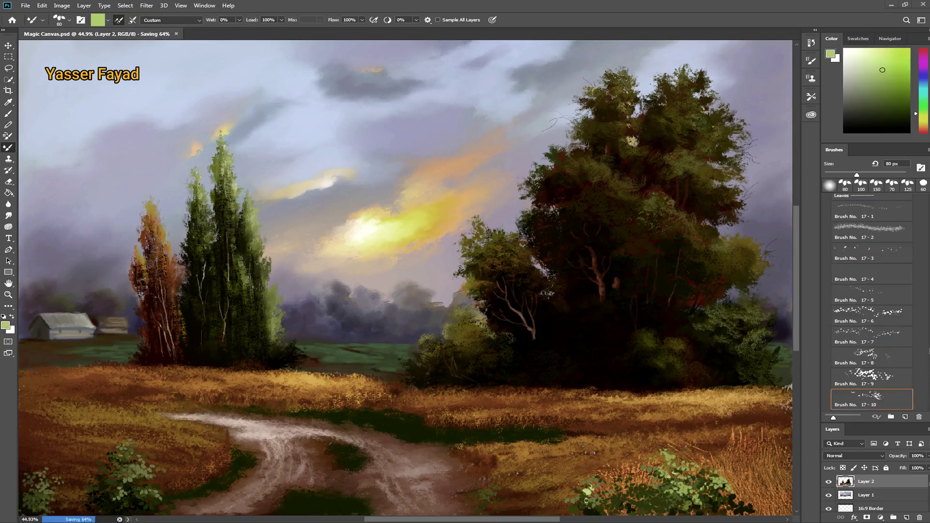
click(10, 113)
click(62, 21)
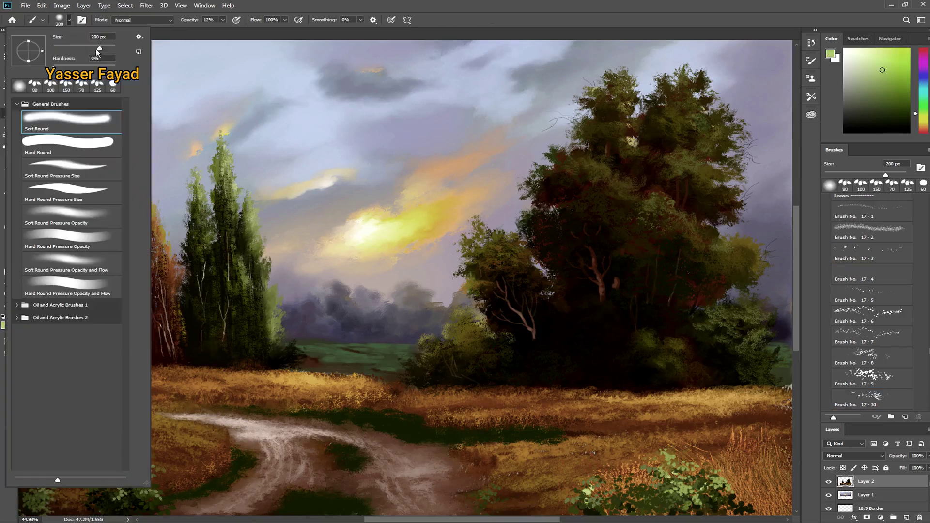
key(Escape)
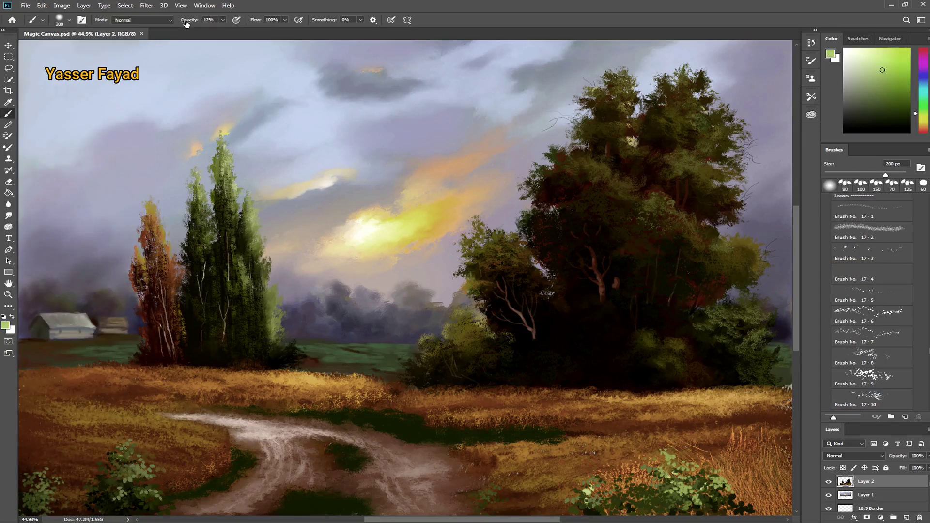
At 2% brush opacity, softly warm the dirt path's left edge with orange.
key(0)
key(2)
drag(924, 122, 926, 133)
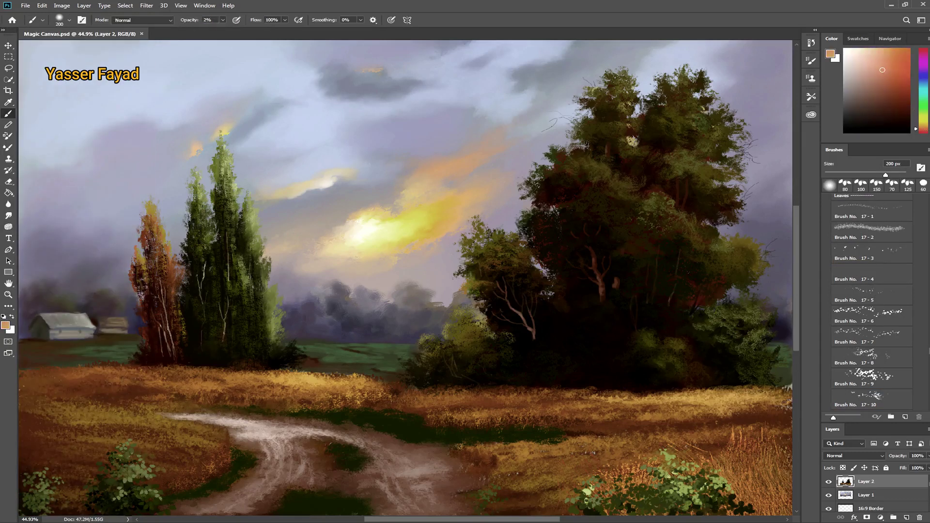
drag(227, 426, 249, 446)
alt+click(276, 412)
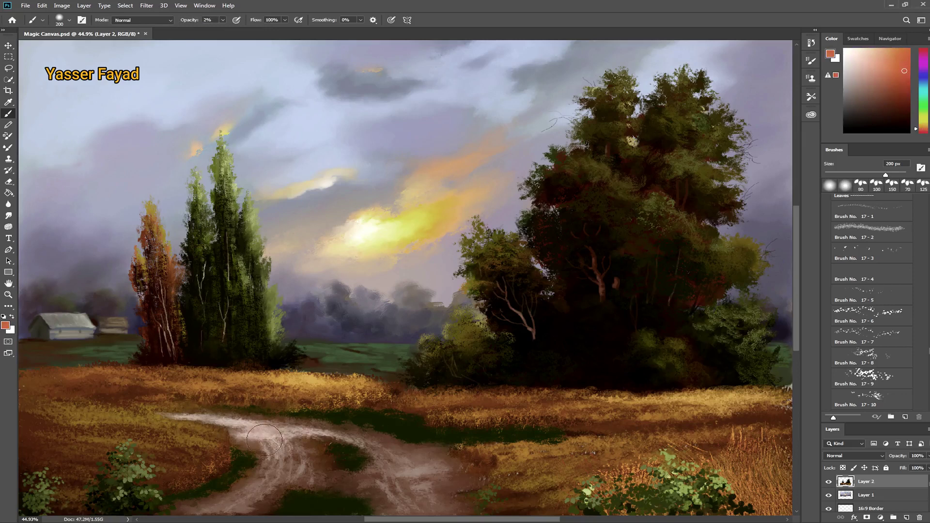
drag(264, 439, 284, 435)
On Layer 1, glaze faint pinkish-orange around the sky glow at about 6% opacity.
click(877, 495)
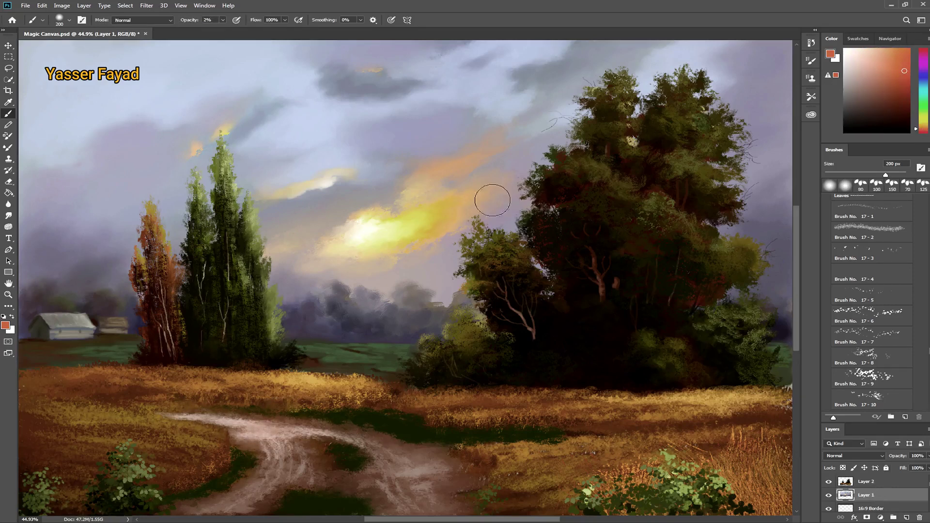
drag(483, 193, 423, 246)
drag(190, 20, 183, 22)
drag(289, 296, 451, 241)
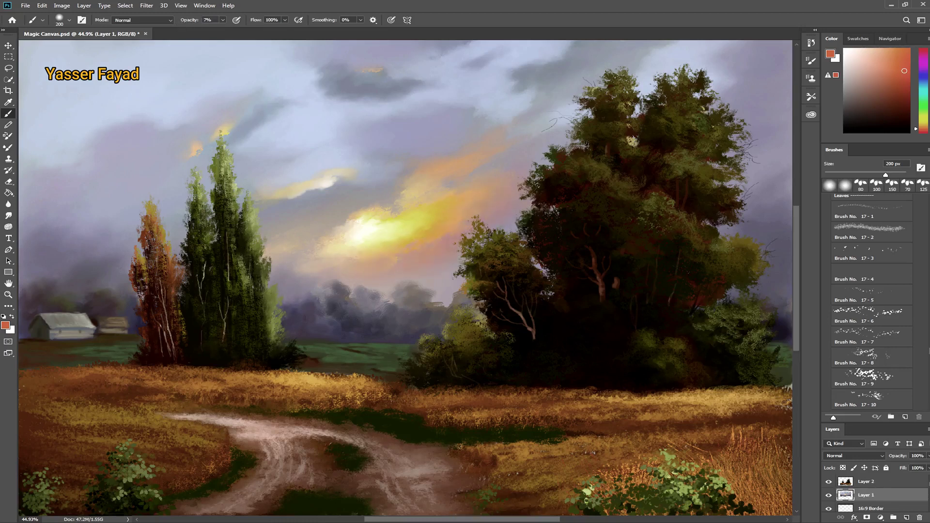
key(bracketright)
key(bracketright)
key(bracketright)
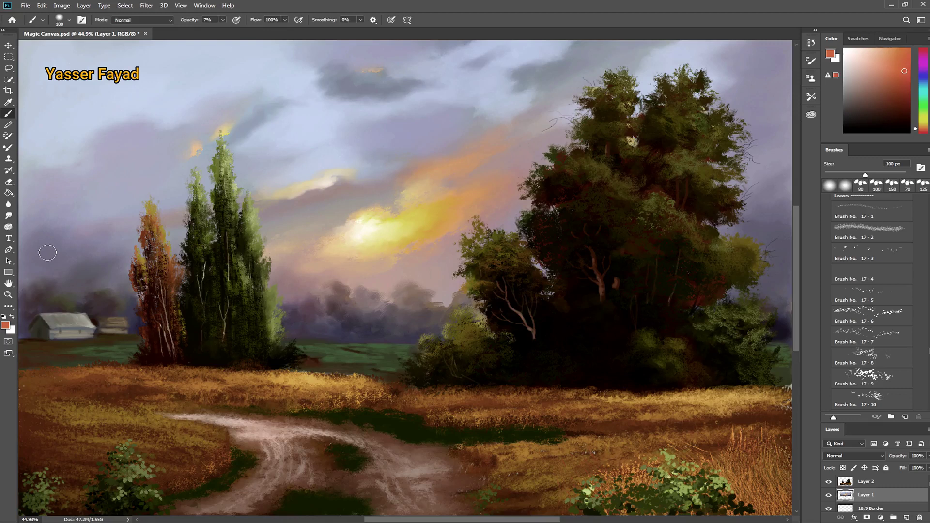
key(shift+b)
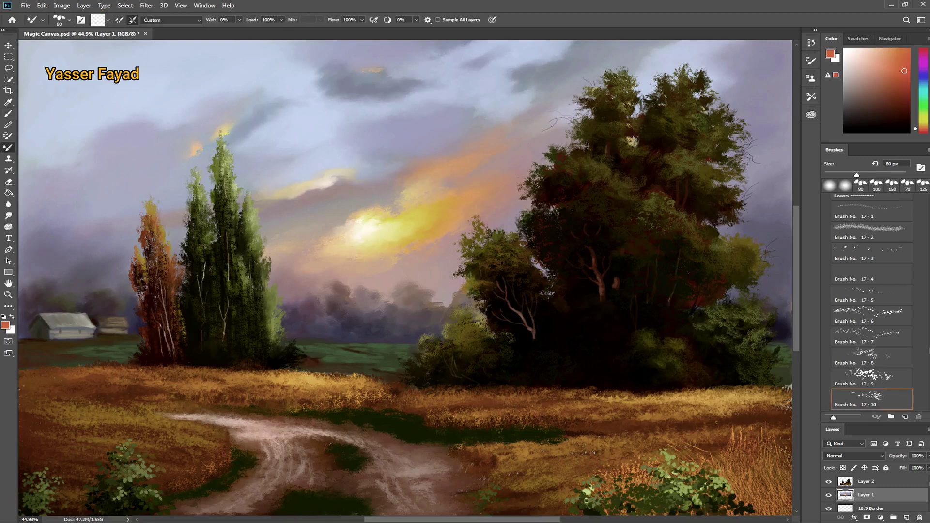
Choose a broad bristle Mixer Brush at 20 px and keep painting on Layer 1.
scroll(871, 301, up, 5)
scroll(871, 300, up, 5)
scroll(871, 300, up, 5)
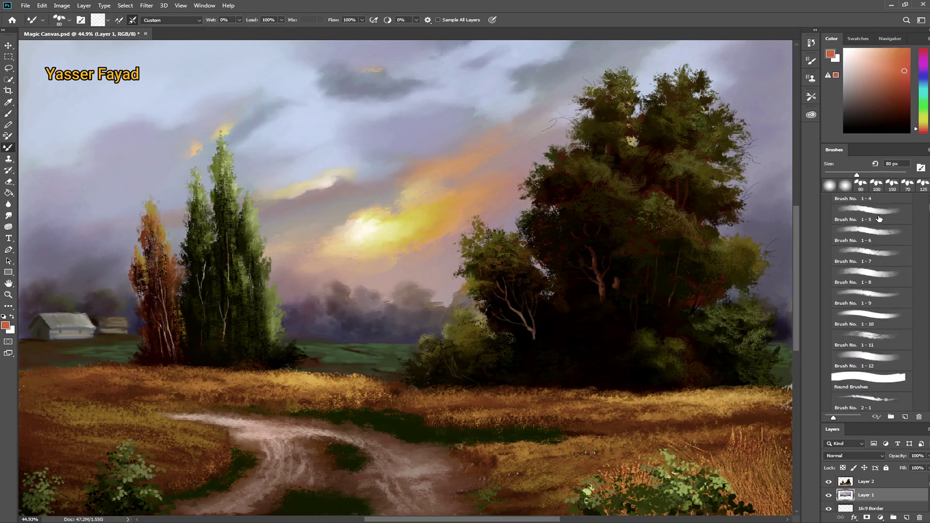
click(871, 213)
key(bracketleft)
key(bracketleft)
key(bracketleft)
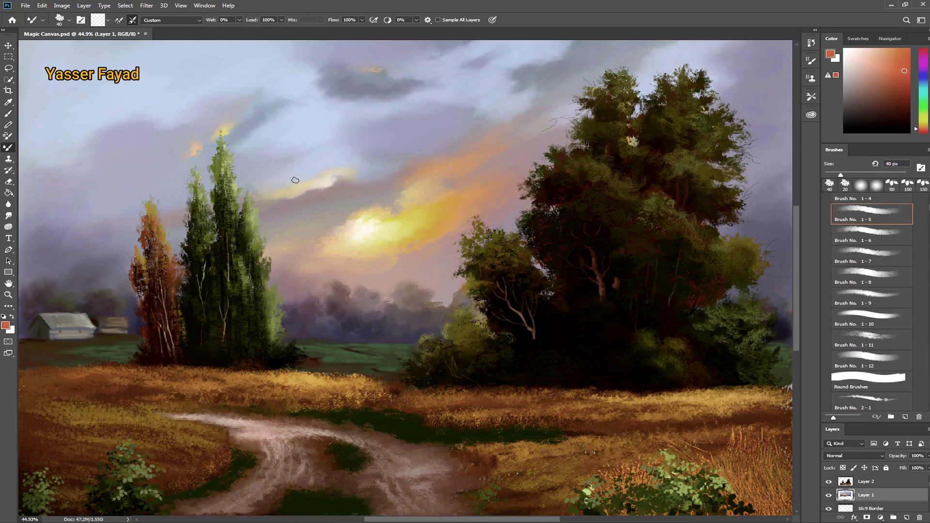
click(859, 482)
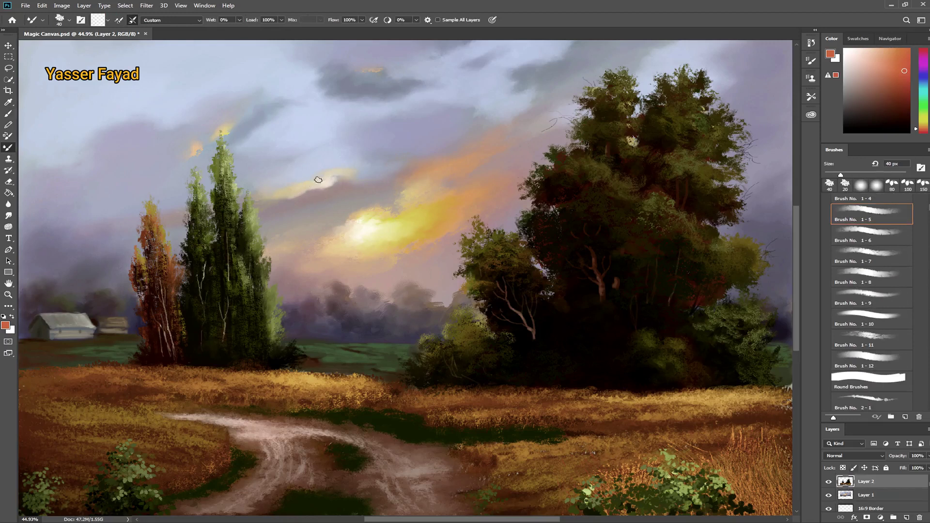
click(865, 494)
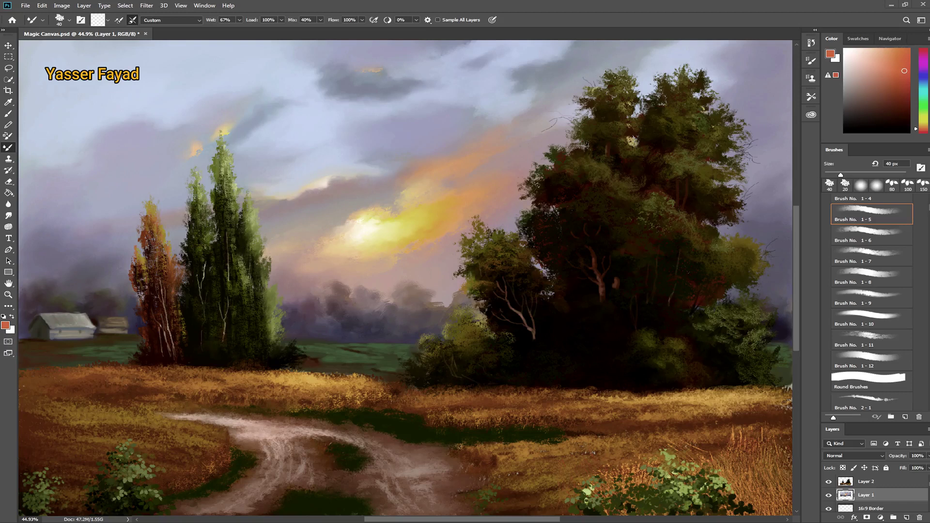
Mute the yellow sun glow with a 500 px lavender Brush glaze.
key(b)
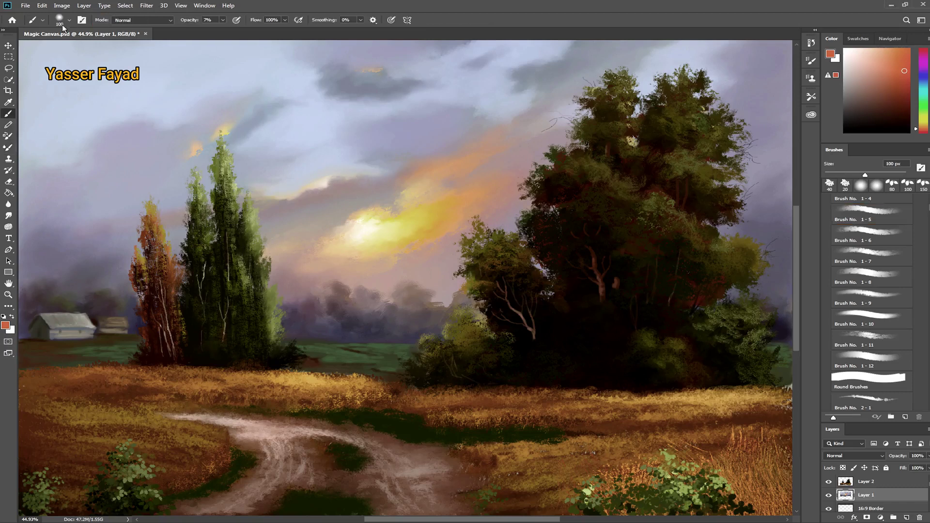
click(924, 84)
drag(924, 83, 924, 75)
click(865, 66)
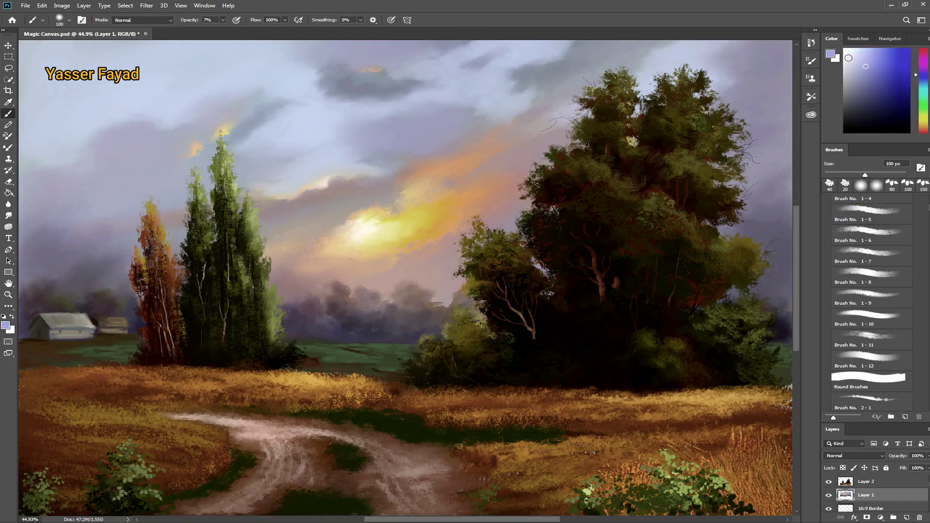
key(bracketright)
key(bracketright)
key(bracketright)
click(862, 62)
drag(426, 207, 461, 207)
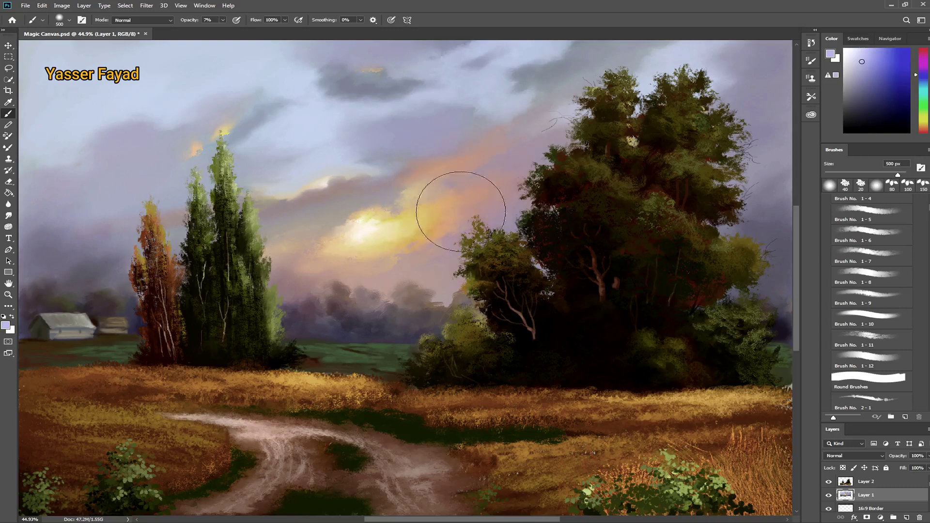
drag(320, 291, 429, 246)
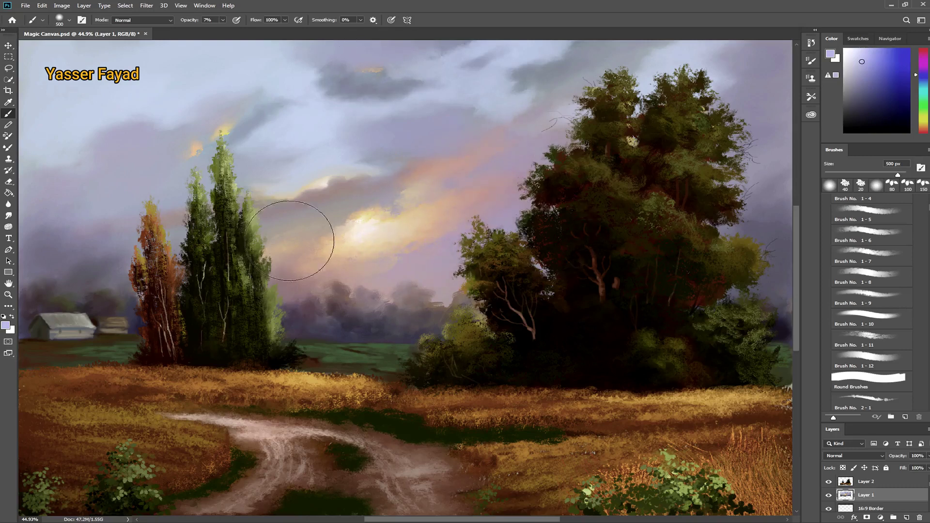
Set the Mixer Brush to a 250 px bristle tip at 100 px, reset colours, and add a new layer.
click(8, 147)
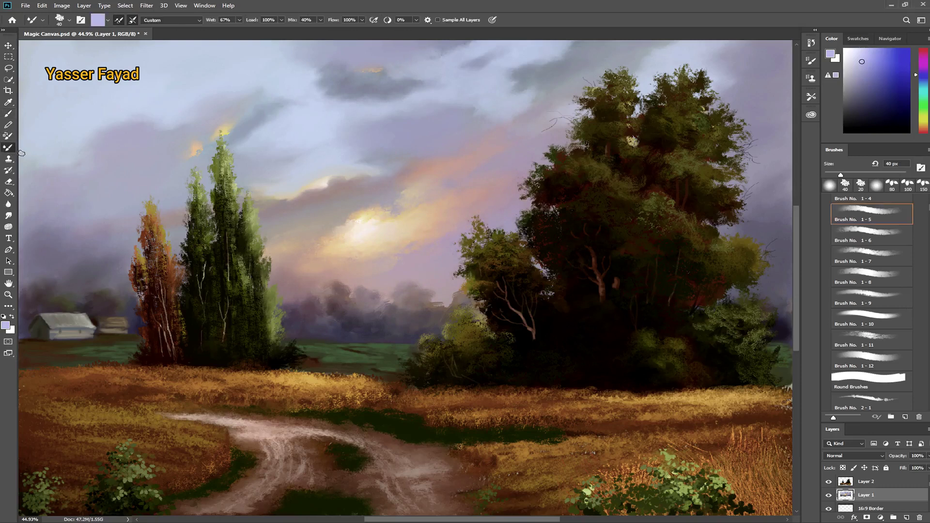
click(810, 60)
drag(791, 82, 791, 90)
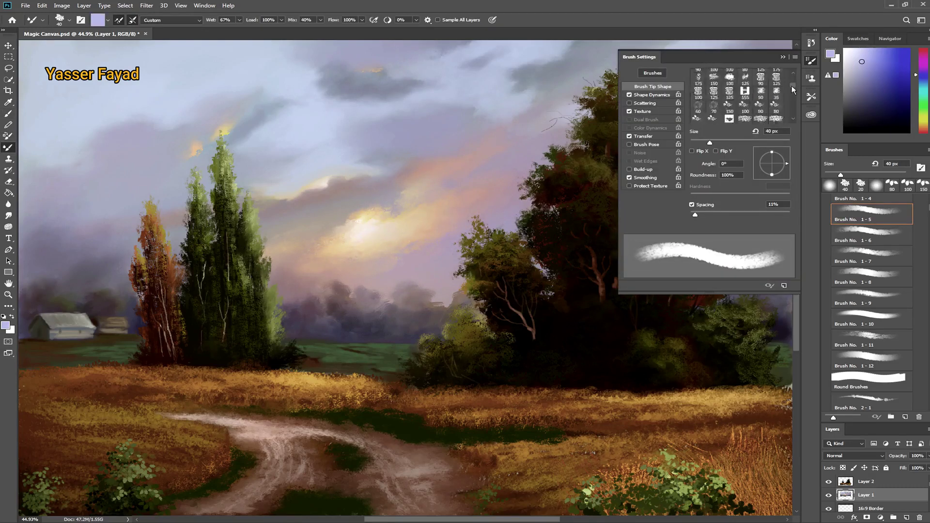
click(744, 90)
click(781, 57)
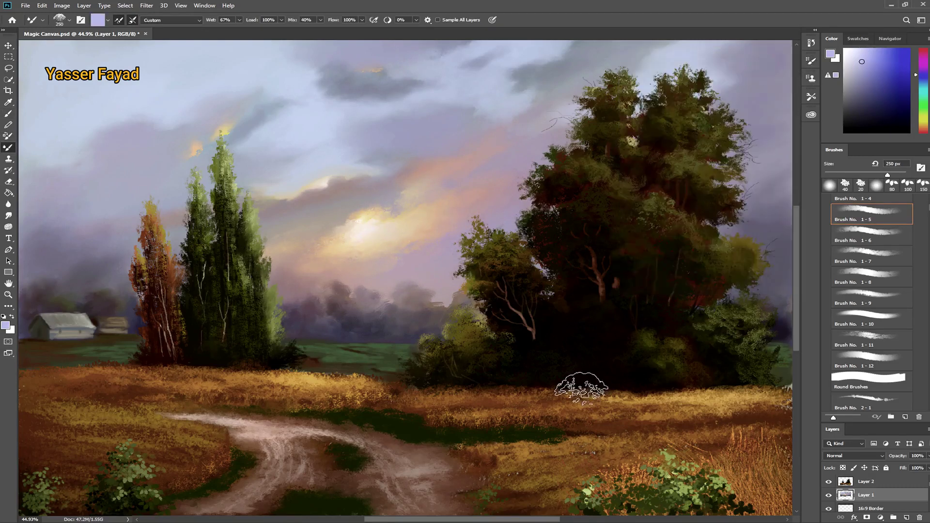
key(bracketleft)
key(bracketleft)
key(bracketleft)
alt+click(624, 368)
key(d)
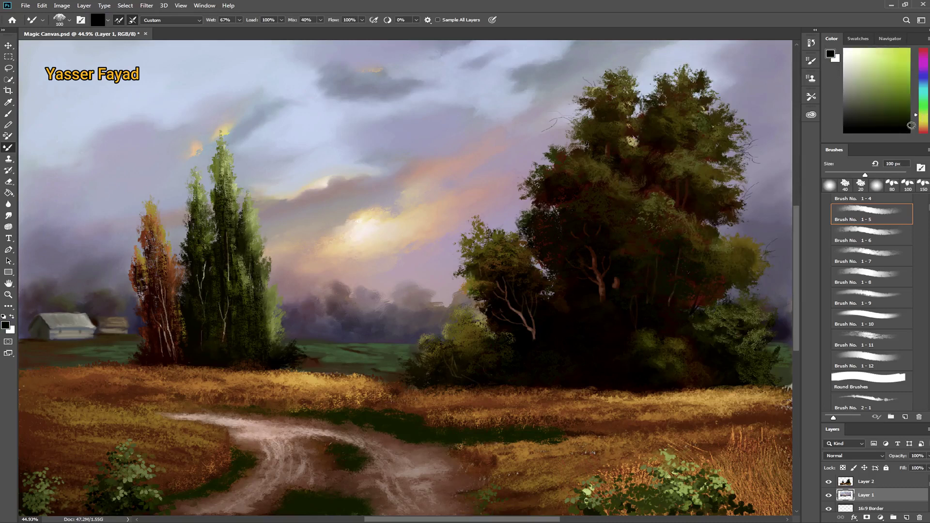
click(906, 517)
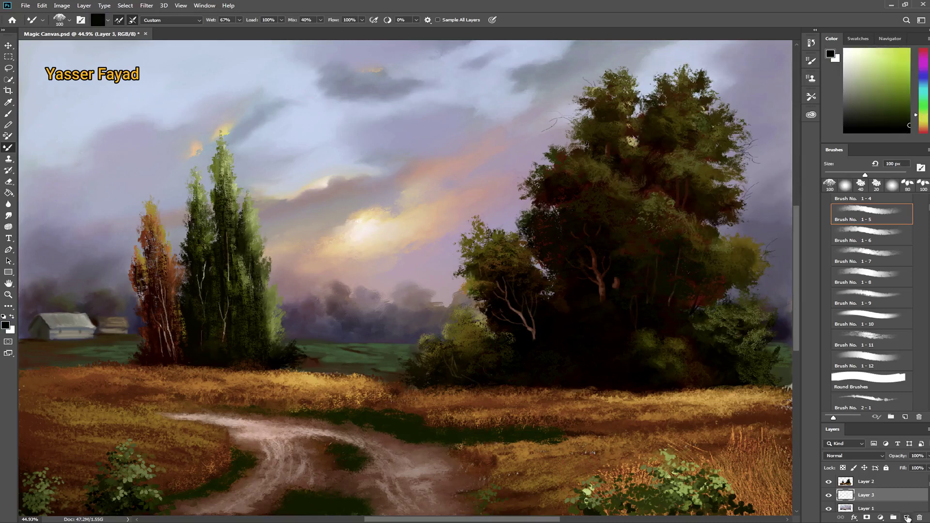
Move Layer 3 above Layer 2 and paint two small dark bushes on the field.
drag(867, 495, 867, 479)
mouse_move(574, 390)
mouse_down()
mouse_move(571, 419)
mouse_move(549, 399)
mouse_move(577, 421)
mouse_move(508, 415)
mouse_move(513, 429)
mouse_up()
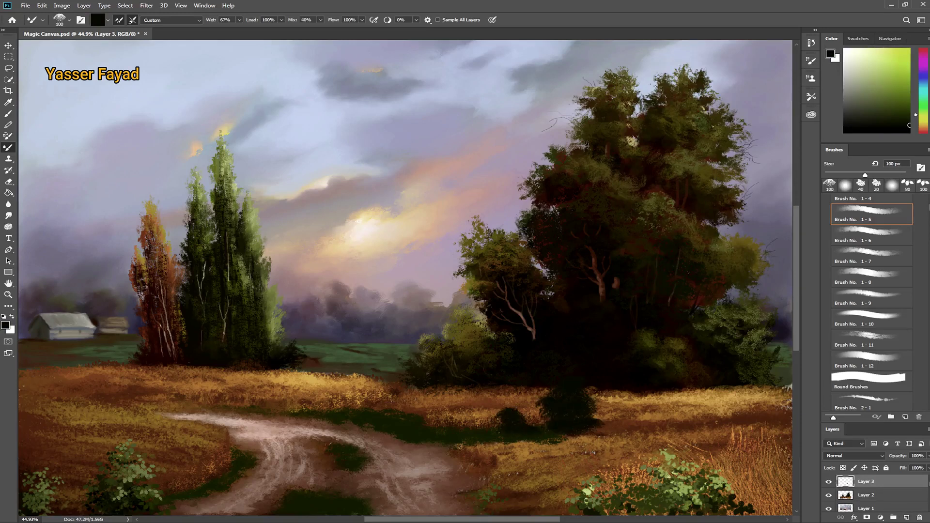
mouse_move(455, 402)
mouse_down()
mouse_move(485, 426)
mouse_move(469, 421)
mouse_up()
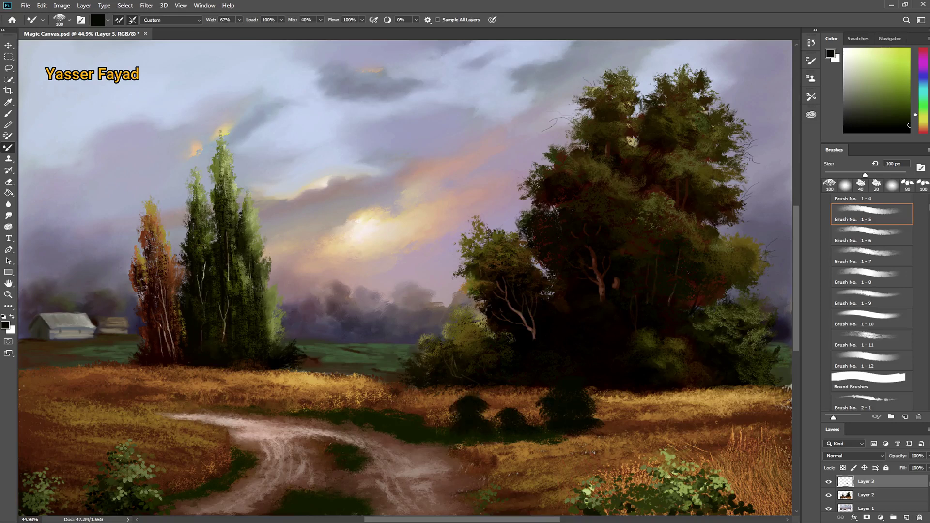
With a 300 px bristle tip at 70 px, add lighter green strokes to the small bush and lower Mix to 10%.
click(810, 61)
click(776, 103)
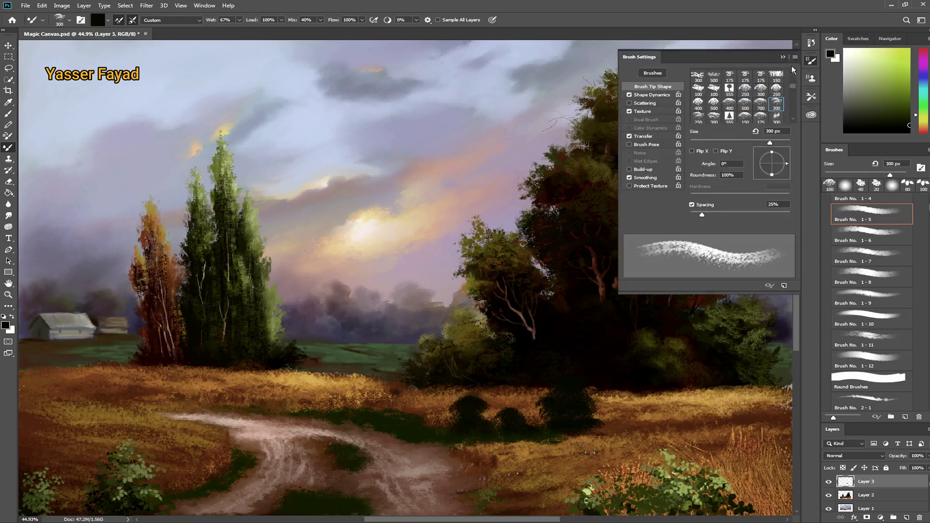
click(810, 60)
key(bracketleft)
key(bracketleft)
key(bracketleft)
click(902, 104)
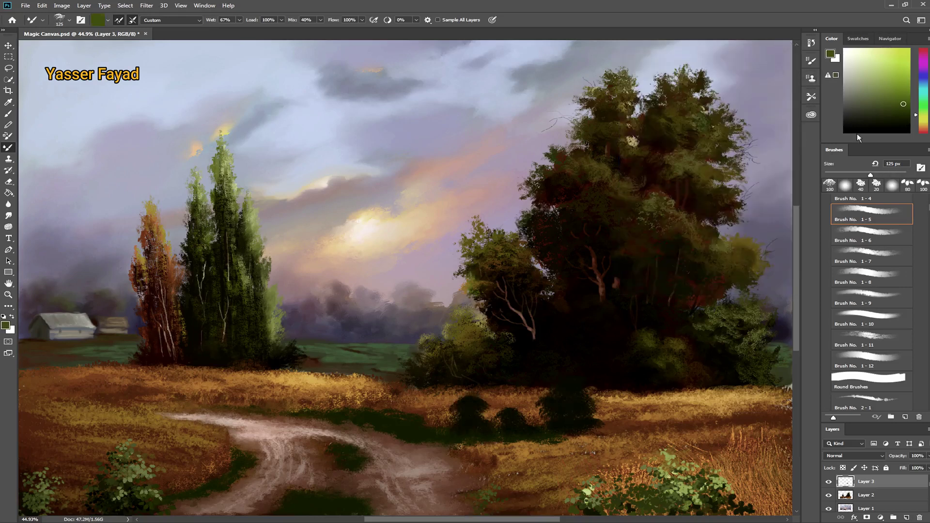
key(bracketleft)
key(bracketleft)
key(bracketleft)
mouse_move(574, 378)
mouse_down()
mouse_move(586, 364)
mouse_move(581, 373)
mouse_up()
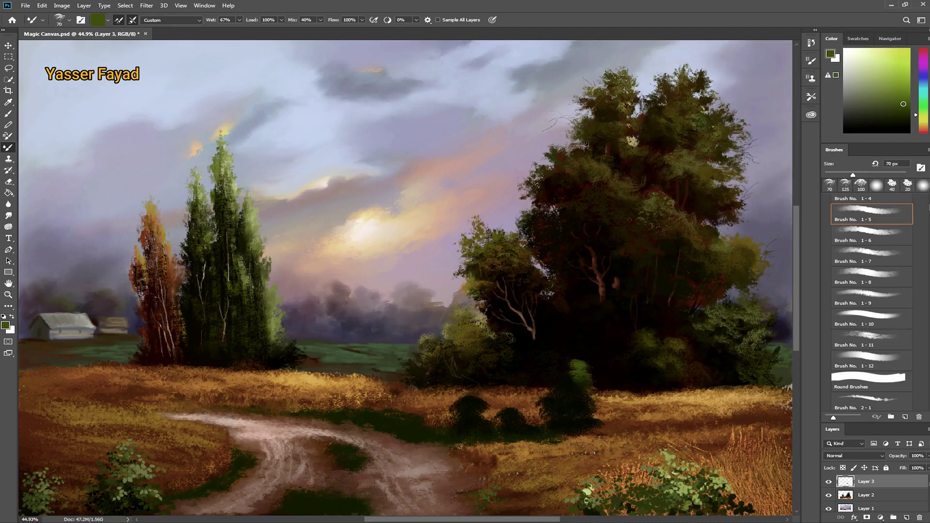
alt+click(559, 381)
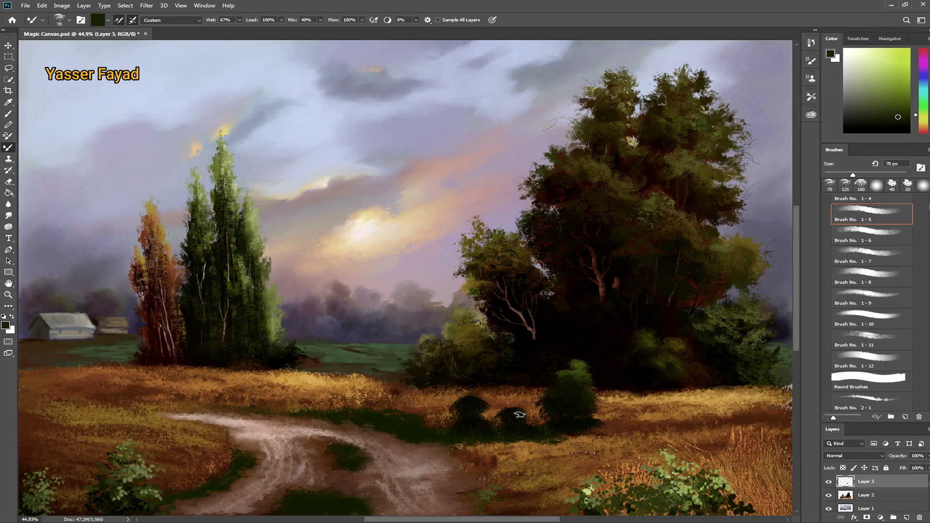
drag(511, 406, 529, 426)
key(shift+1)
Try several textured brush tips in Brush Settings and shrink the brush to a moderate size.
click(811, 61)
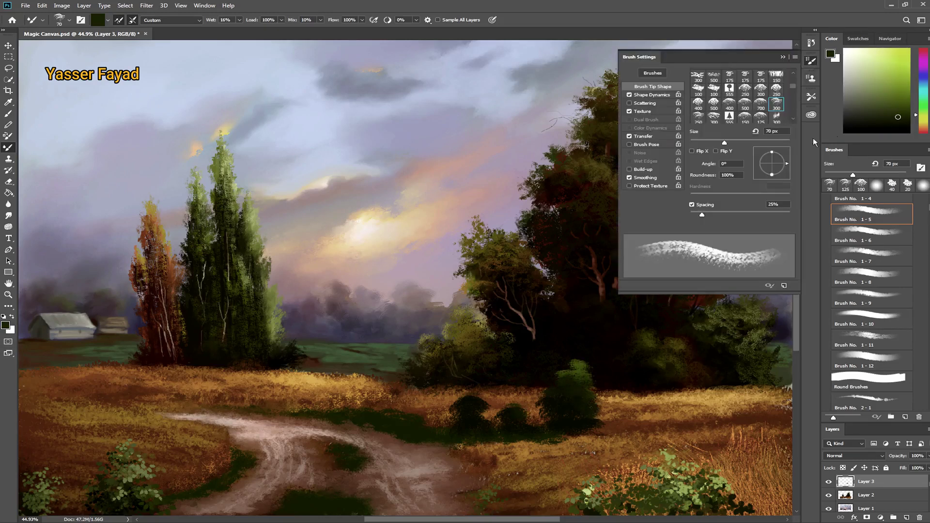
click(777, 116)
click(782, 57)
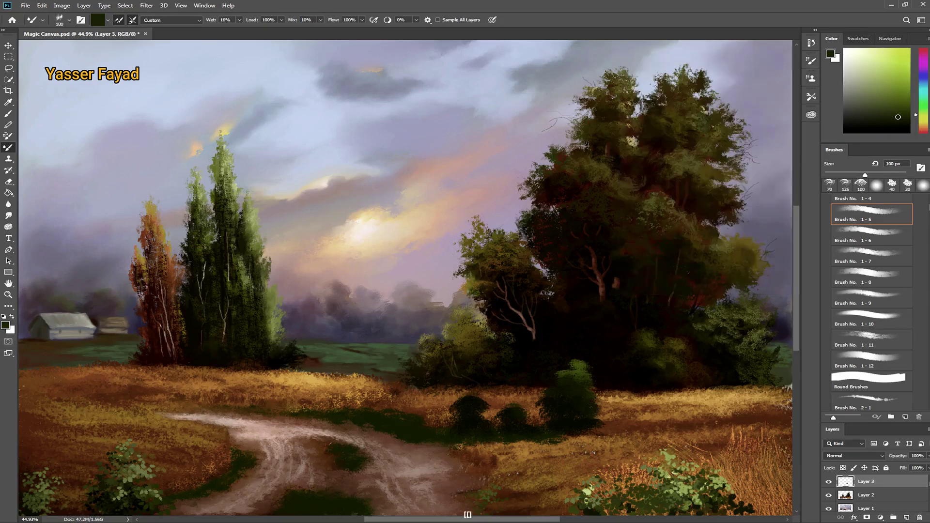
key(bracketleft)
key(bracketleft)
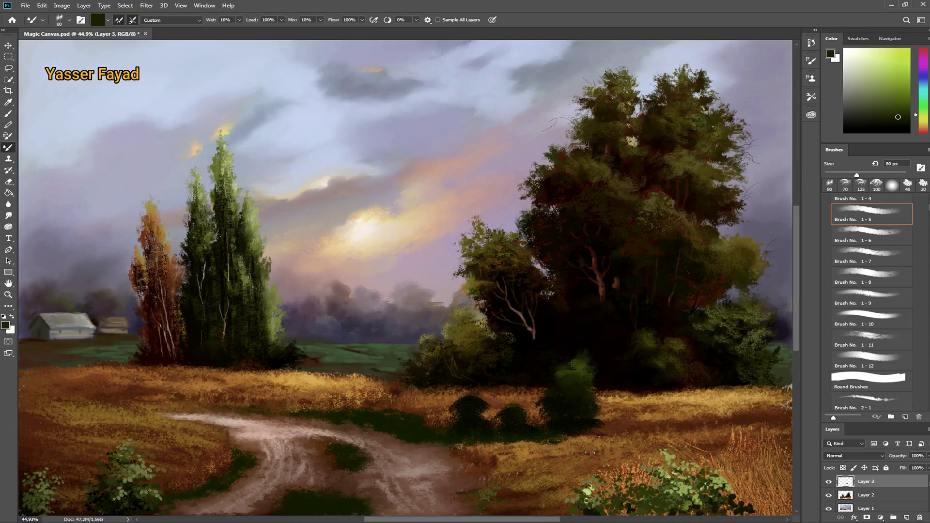
click(811, 60)
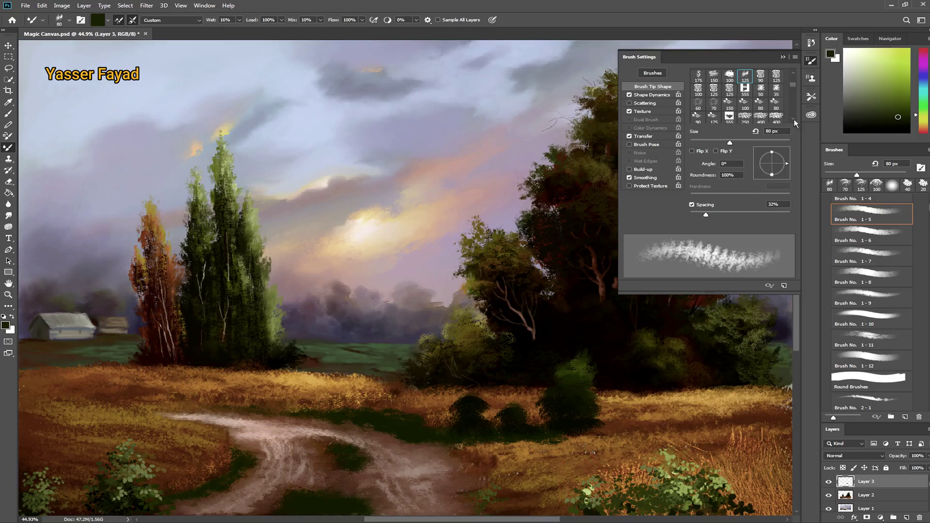
click(776, 89)
scroll(793, 117, up, 2)
scroll(793, 116, up, 2)
scroll(794, 116, up, 2)
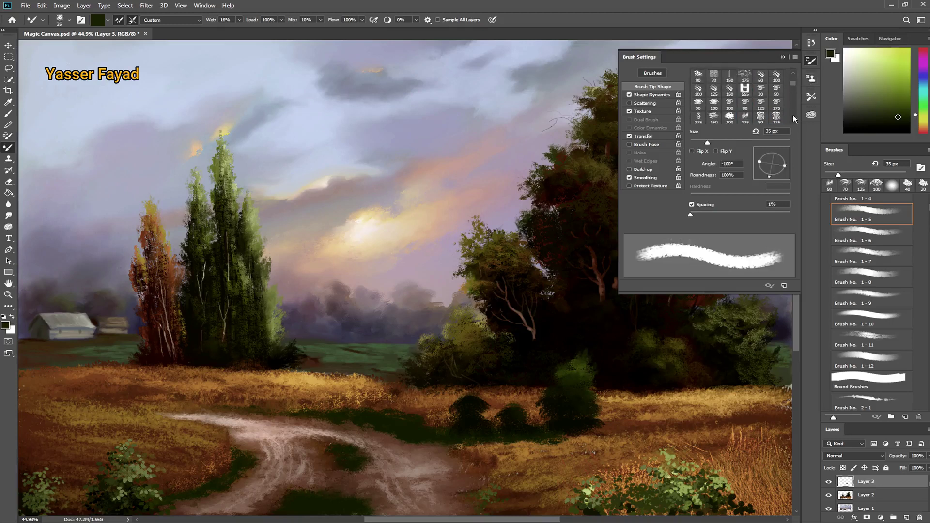
click(761, 78)
key(F5)
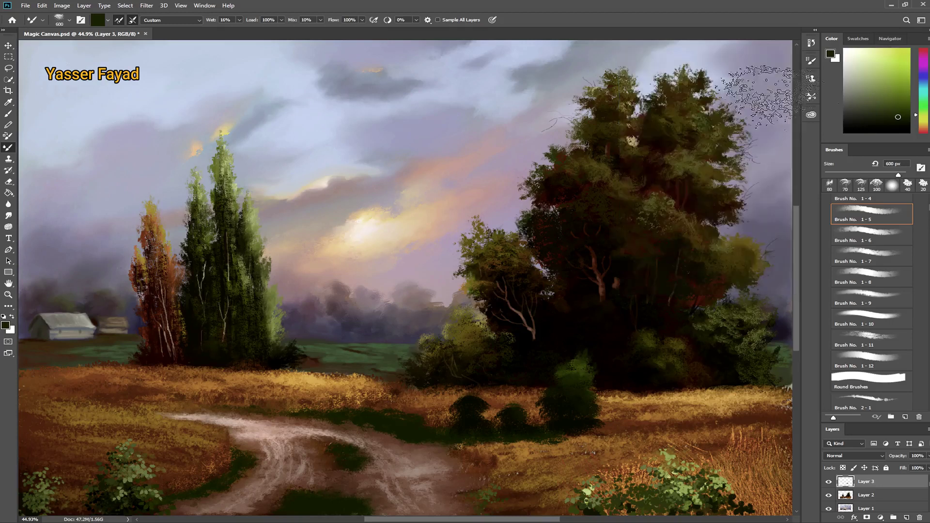
key(bracketleft)
key(bracketleft)
key(bracketleft)
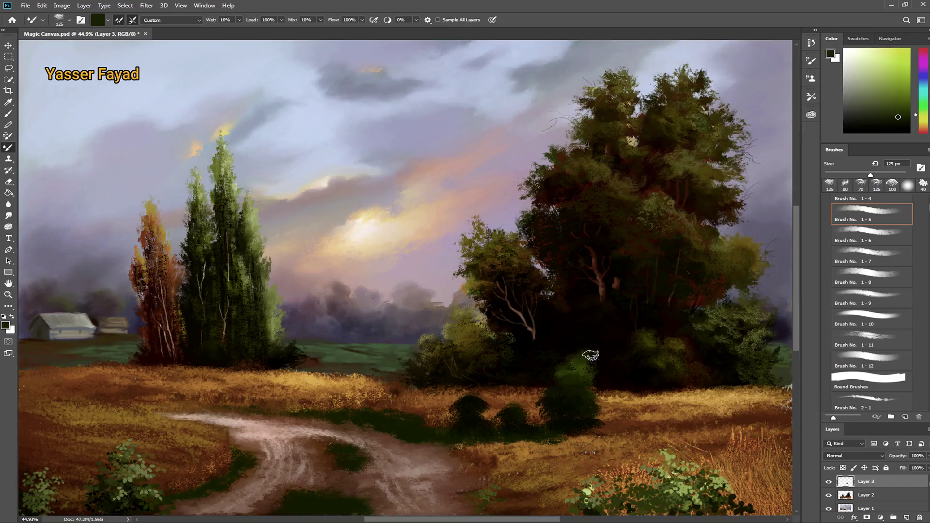
Brighten the bush below the big tree with sampled olive green and minimal paint mixing.
drag(590, 355, 565, 380)
drag(291, 20, 276, 22)
alt+click(680, 333)
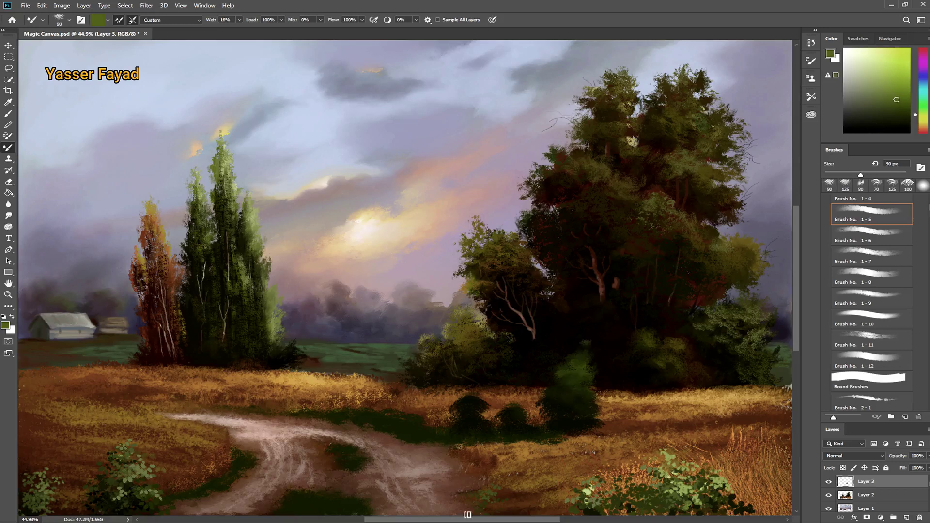
key(bracketleft)
key(bracketleft)
key(bracketleft)
key(bracketleft)
key(bracketleft)
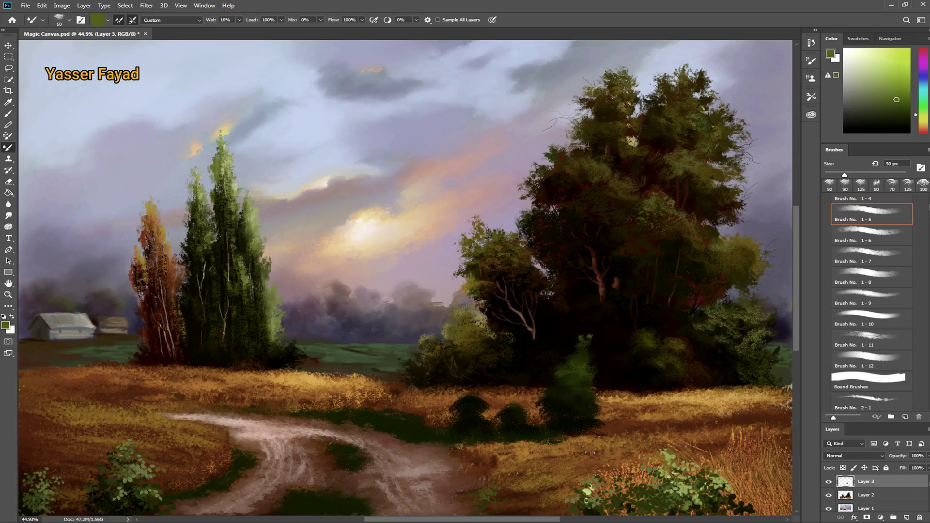
click(811, 60)
drag(706, 217, 716, 219)
click(810, 60)
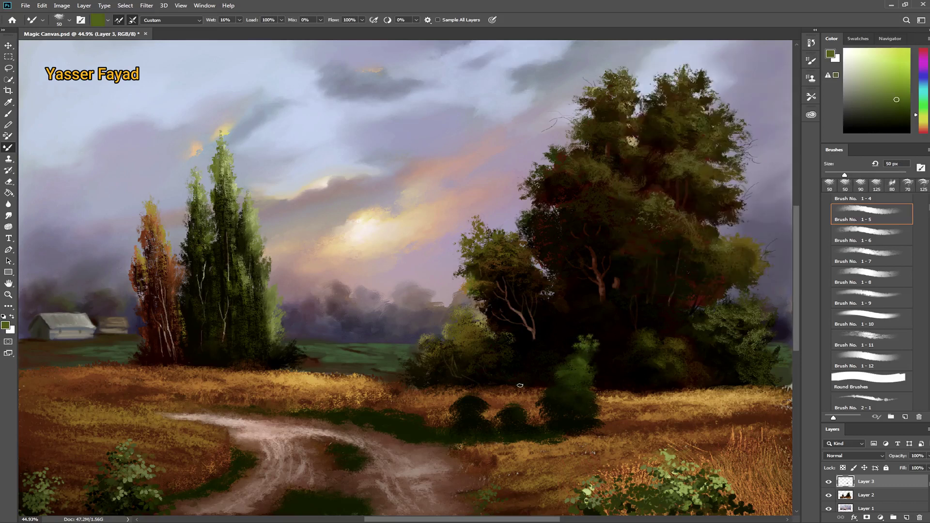
drag(292, 20, 296, 20)
drag(595, 389, 606, 379)
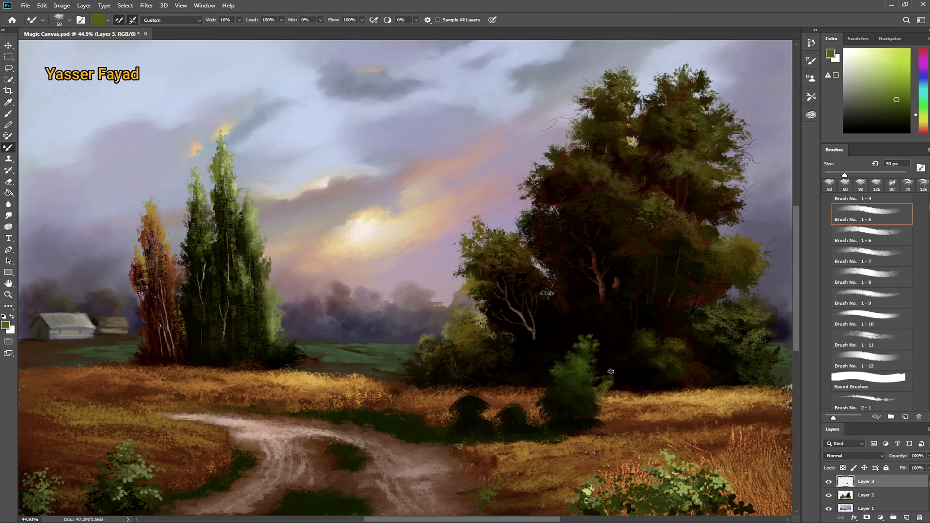
Sample tree-shadow greens and add brighter olive-green texture to the bush.
alt+click(644, 350)
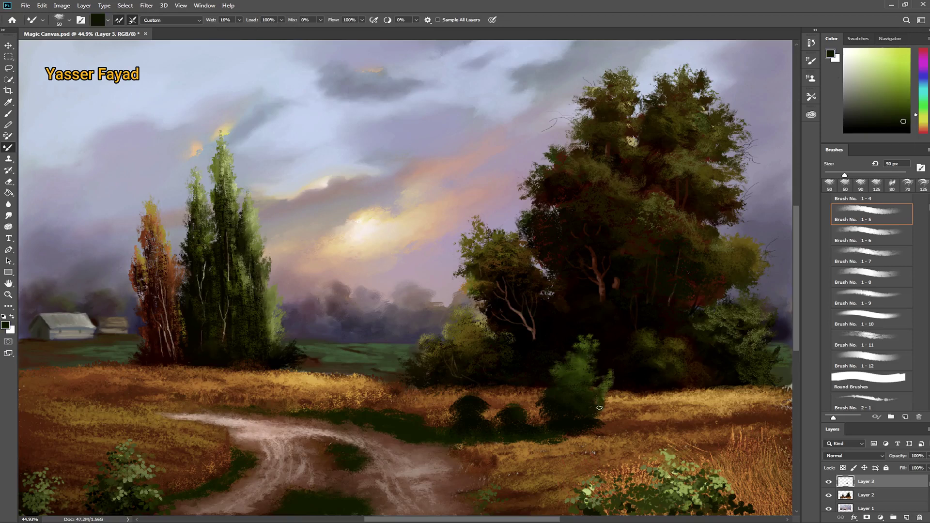
drag(903, 129, 910, 133)
key(bracketright)
key(bracketright)
key(bracketright)
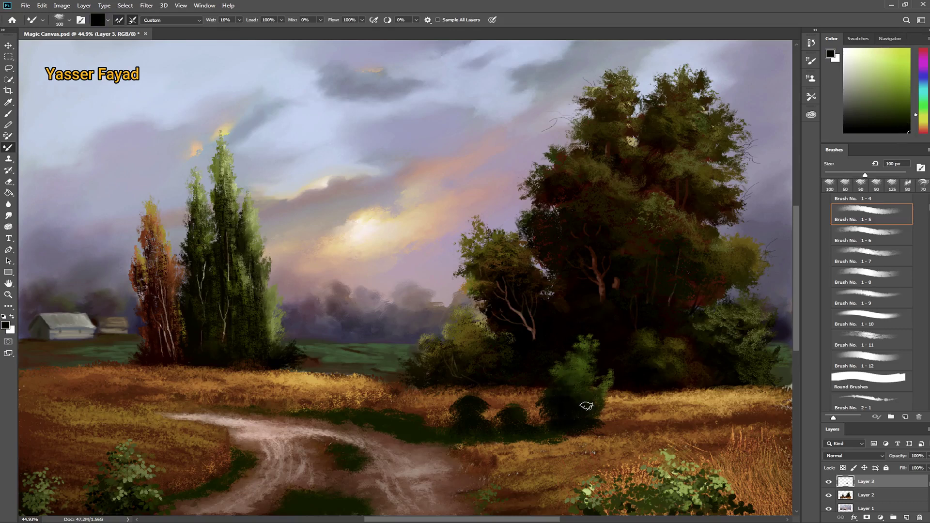
key(bracketleft)
key(bracketleft)
key(bracketleft)
alt+click(649, 376)
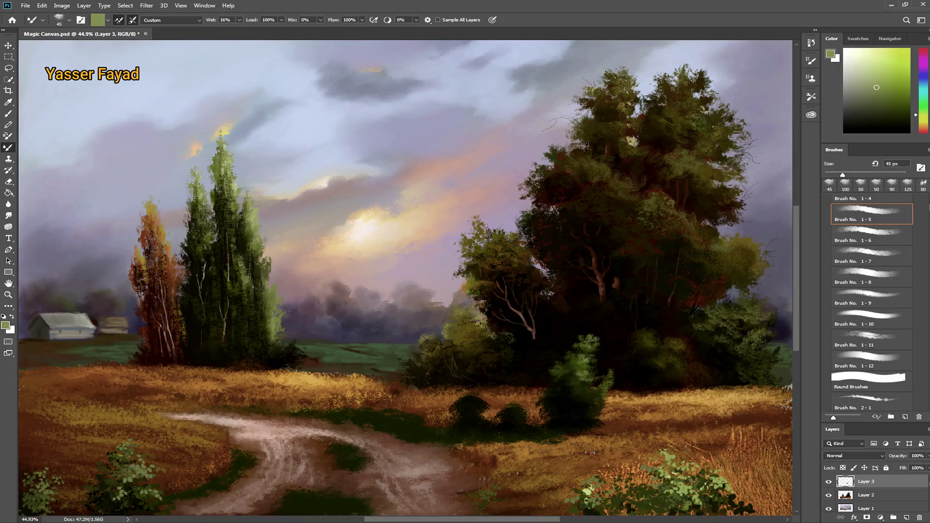
drag(579, 375, 591, 376)
Darken and texture the small dark bushes with near-black green strokes.
click(872, 78)
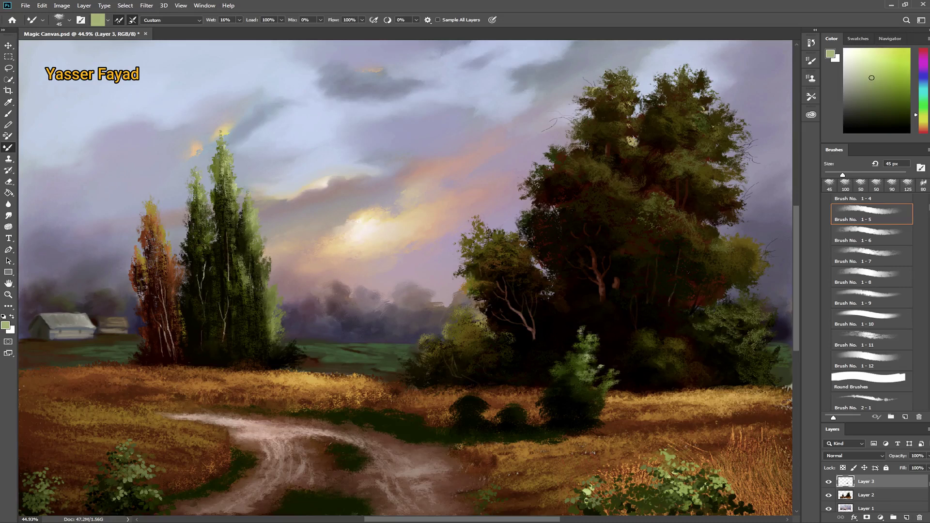
alt+click(596, 385)
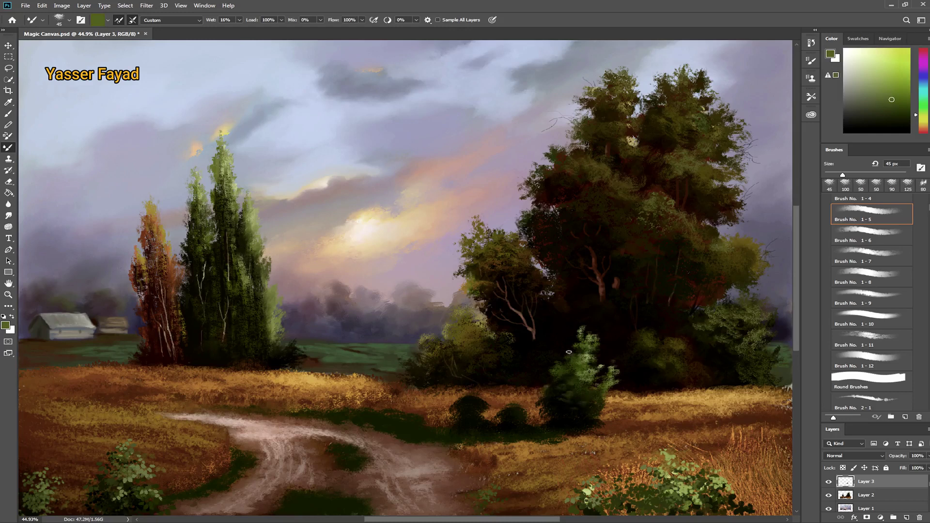
alt+click(515, 400)
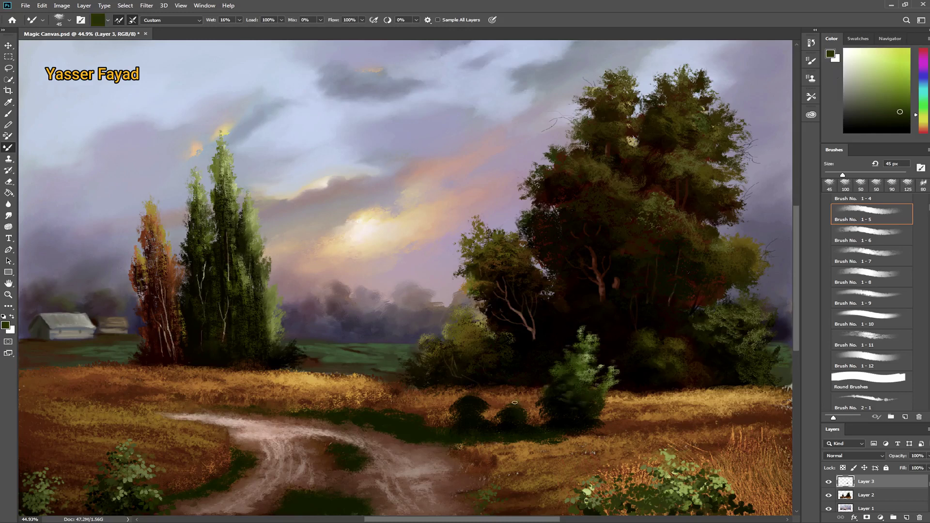
drag(514, 403, 520, 411)
alt+click(514, 422)
drag(500, 406, 504, 419)
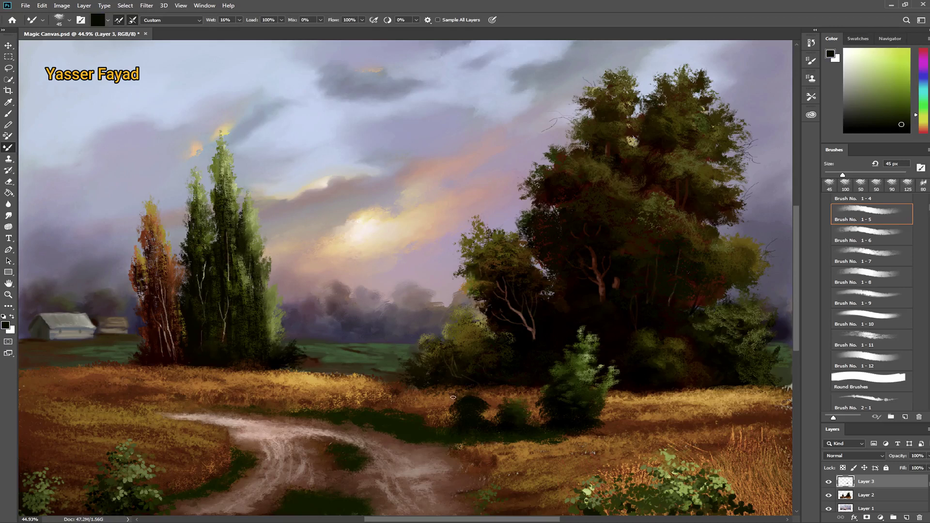
mouse_move(466, 394)
mouse_down()
mouse_move(457, 390)
mouse_move(487, 395)
mouse_up()
mouse_move(448, 418)
mouse_down()
mouse_move(440, 426)
mouse_move(486, 430)
mouse_up()
Dab light yellow-green leaf highlights onto the dark bush, then settle on a dark green.
click(898, 109)
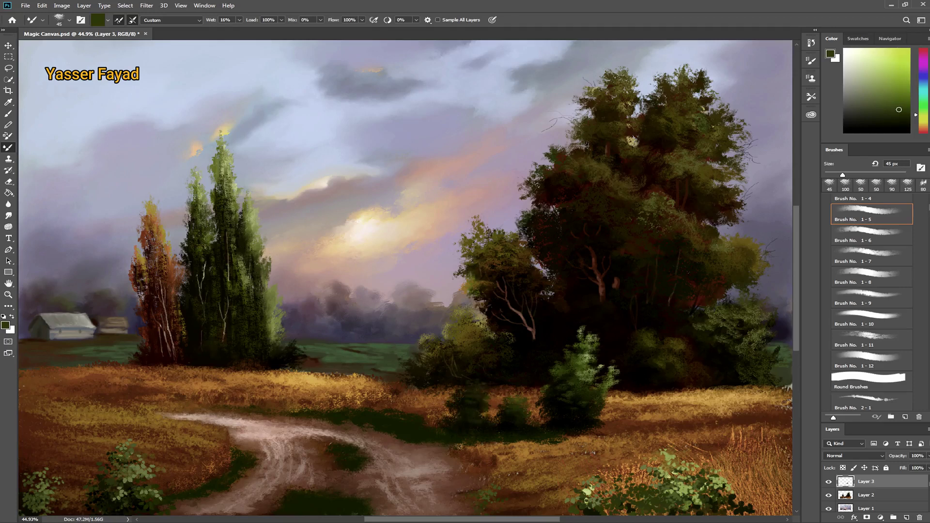
click(881, 66)
mouse_move(473, 374)
mouse_down()
mouse_move(489, 394)
mouse_move(472, 389)
mouse_move(519, 414)
mouse_move(523, 402)
mouse_up()
click(880, 99)
alt+click(519, 412)
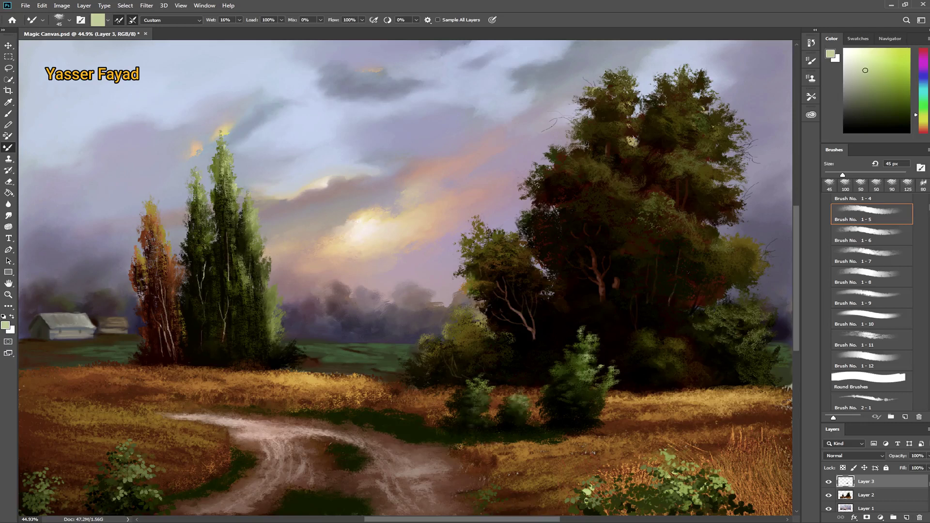
alt+click(511, 400)
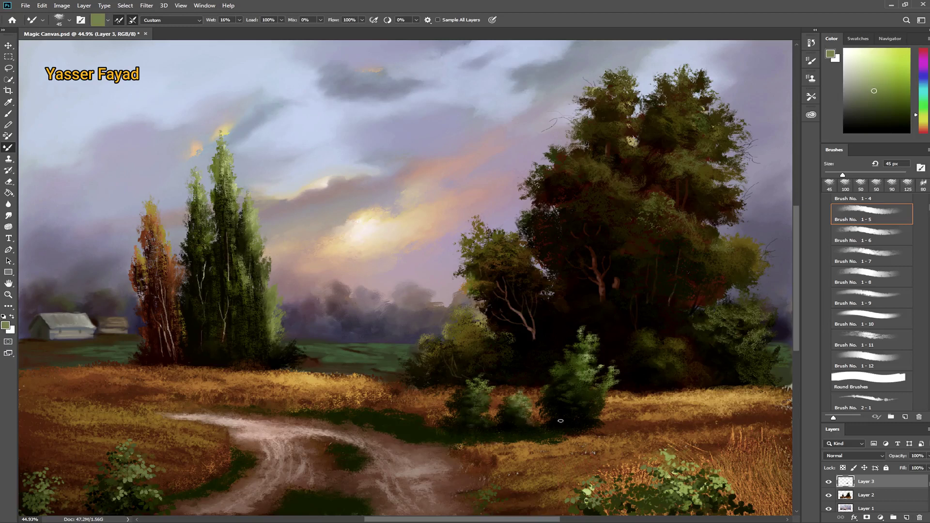
click(923, 109)
click(882, 106)
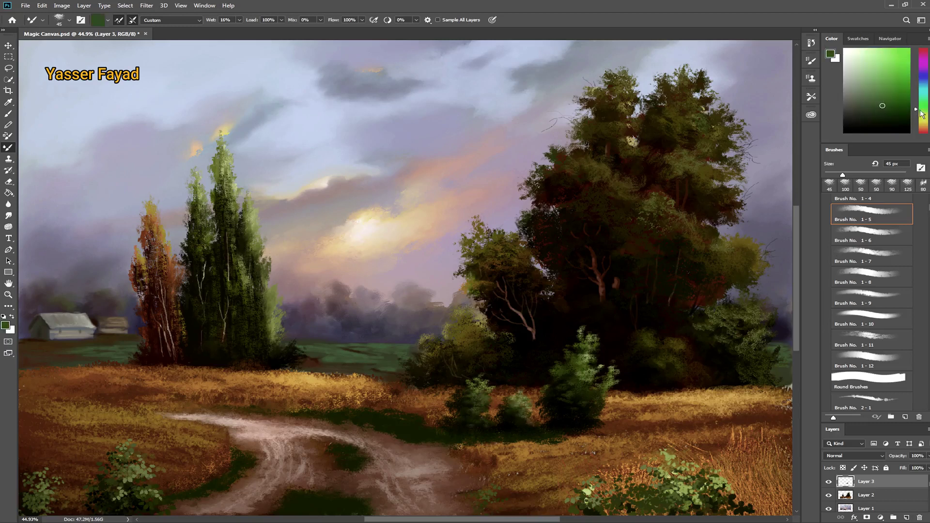
click(923, 111)
Paint a dark green grass strip across the field with increased paint mixing.
drag(508, 435, 579, 434)
drag(494, 434, 419, 438)
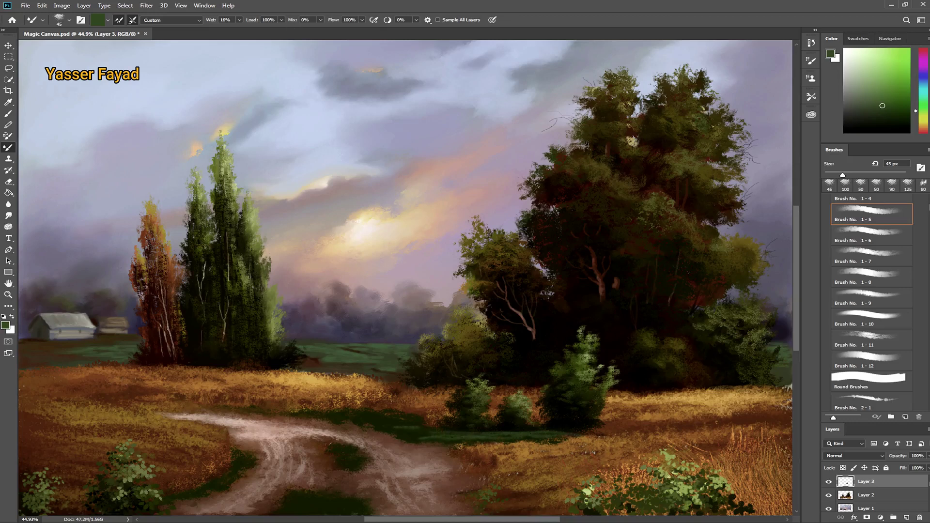
drag(292, 20, 305, 20)
drag(416, 422, 375, 421)
drag(291, 19, 307, 20)
Enlarge the brush slightly and brighten the grass strips and patches beside the path.
key(bracketright)
key(bracketright)
mouse_move(398, 436)
mouse_down()
mouse_move(430, 435)
mouse_move(334, 416)
mouse_move(418, 420)
mouse_move(325, 415)
mouse_up()
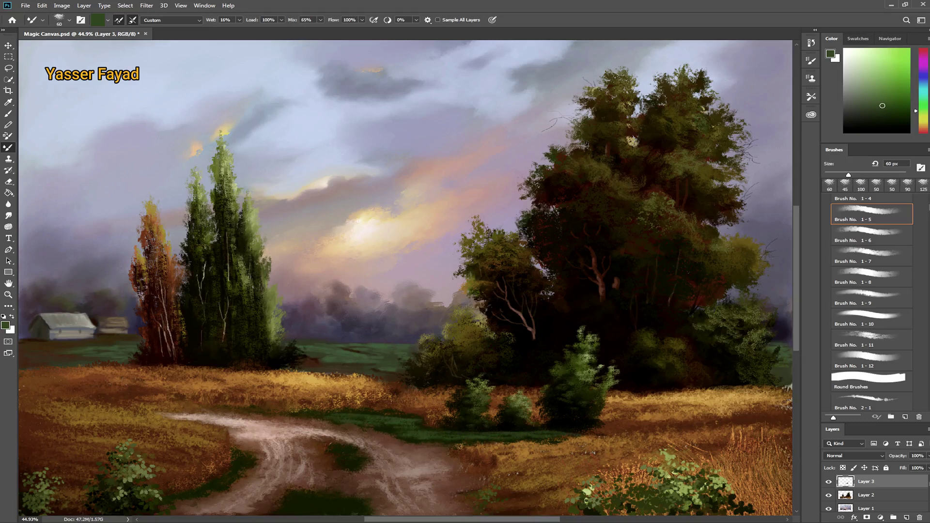
drag(400, 429, 380, 429)
mouse_move(330, 448)
mouse_down()
mouse_move(363, 450)
mouse_move(347, 460)
mouse_up()
mouse_move(359, 499)
mouse_down()
mouse_move(327, 490)
mouse_move(298, 498)
mouse_move(361, 505)
mouse_move(379, 482)
mouse_up()
With a new green and a wetter, lower-flow brush, paint grass along the left path edges.
click(892, 108)
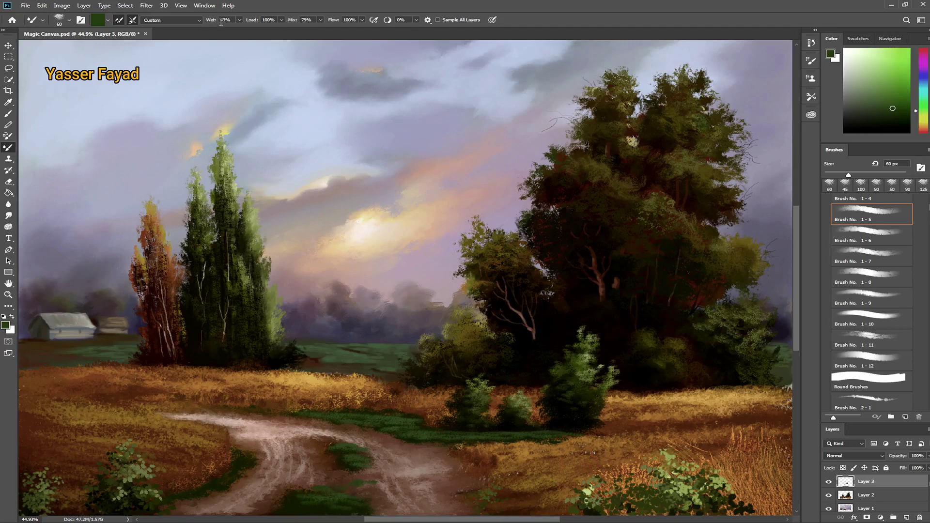
drag(211, 20, 224, 20)
drag(292, 20, 324, 20)
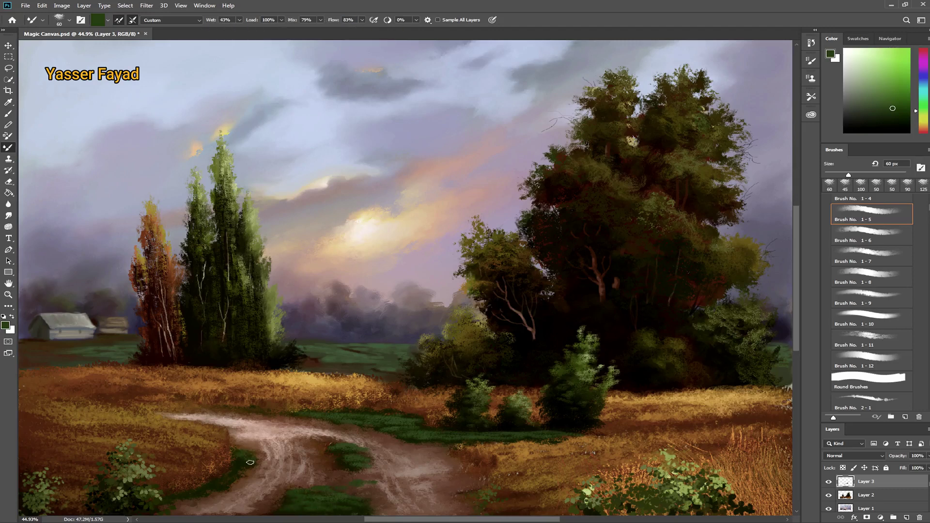
mouse_move(238, 457)
mouse_down()
mouse_move(271, 454)
mouse_move(193, 497)
mouse_up()
drag(206, 409, 145, 407)
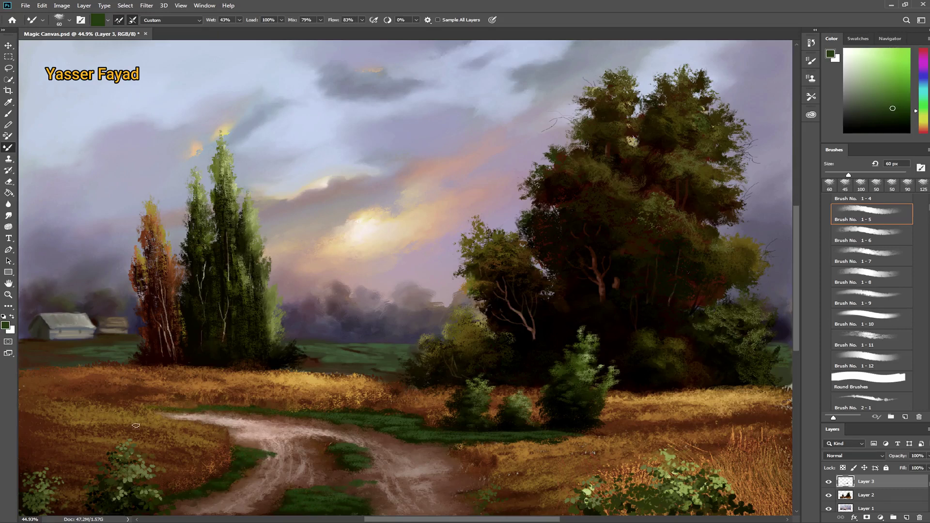
Add near-black grass marks along the path and grass edges, then switch to dark green.
drag(892, 108, 906, 124)
drag(358, 485, 382, 485)
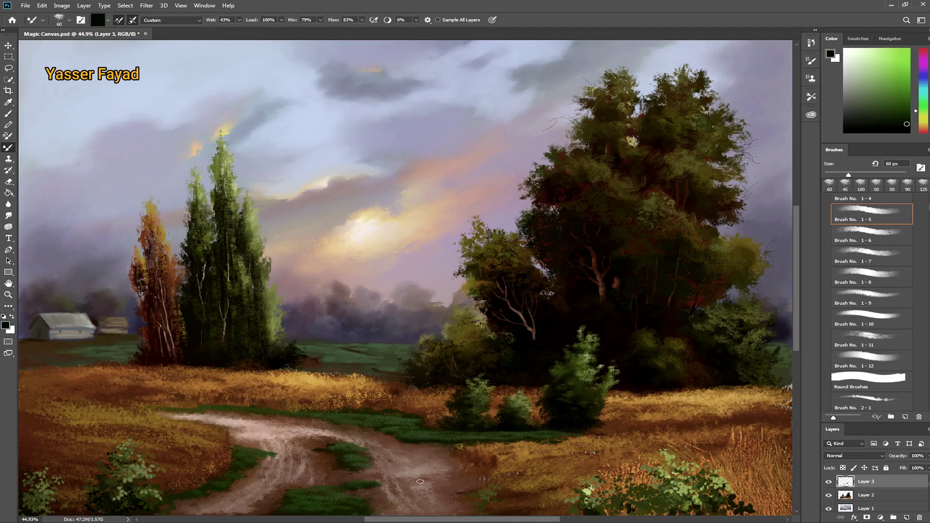
key(bracketleft)
key(bracketleft)
right_click(337, 422)
key(Escape)
drag(439, 444, 447, 445)
drag(259, 456, 271, 457)
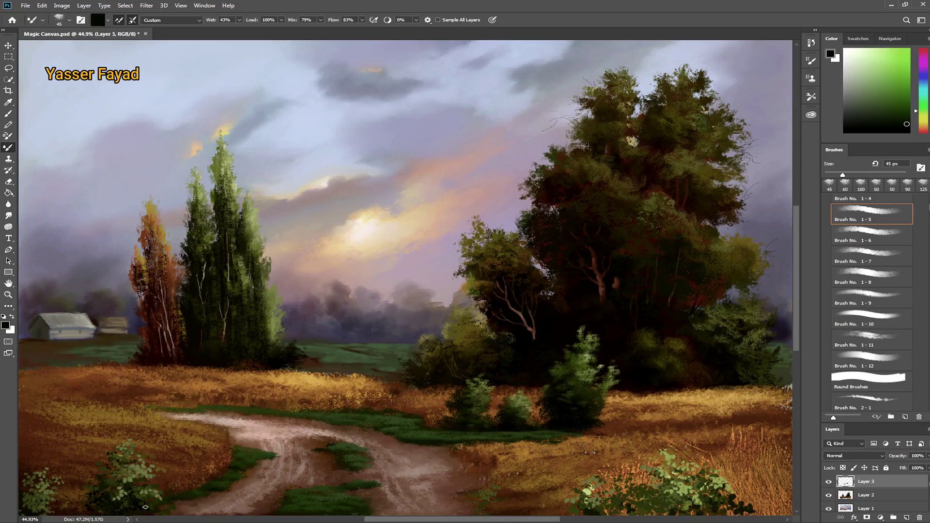
click(864, 106)
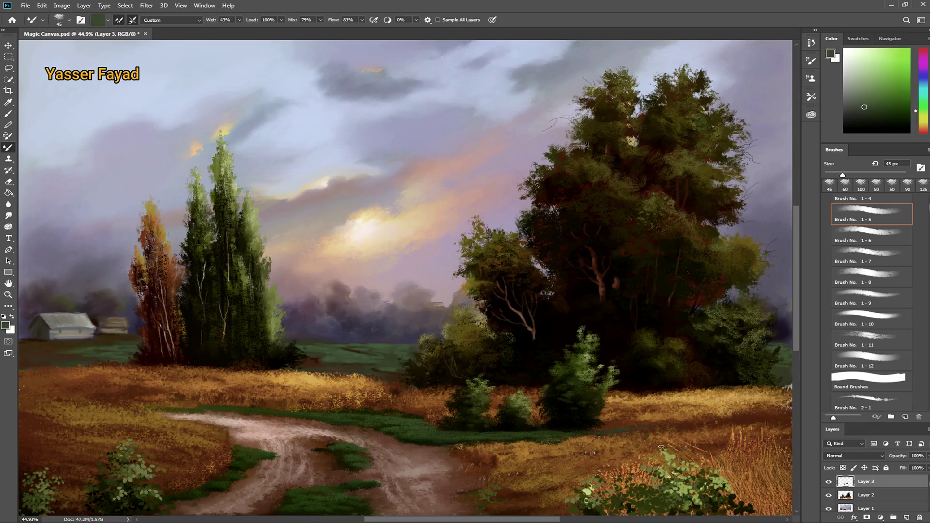
click(811, 60)
Choose the large 500 px bristle tip, shrink it, and pick a golden ochre colour.
click(727, 123)
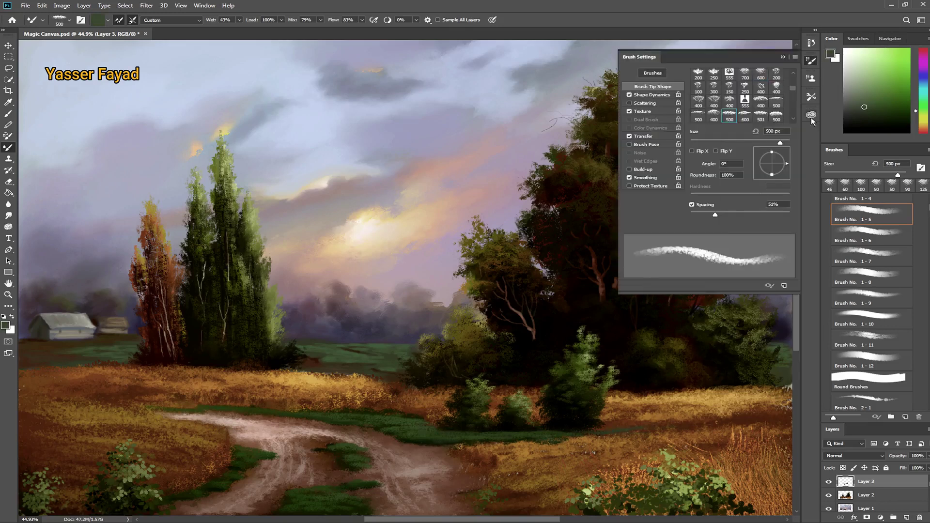
click(811, 60)
key(bracketleft)
key(bracketleft)
key(bracketleft)
drag(916, 111, 915, 121)
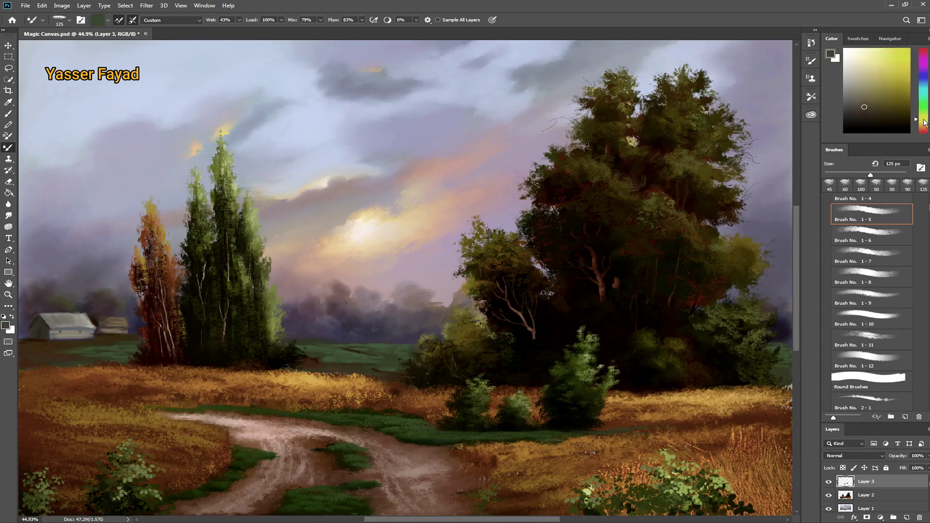
click(893, 79)
key(bracketleft)
key(bracketleft)
key(bracketleft)
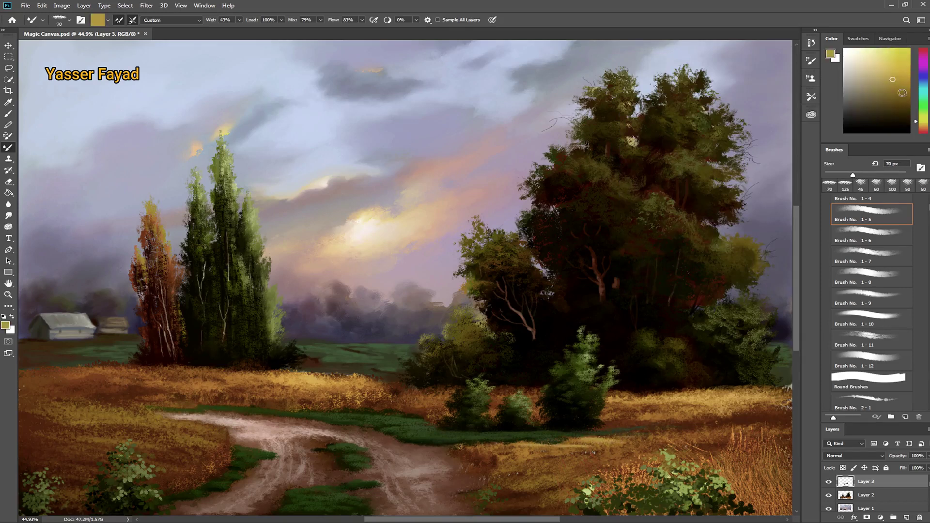
click(902, 92)
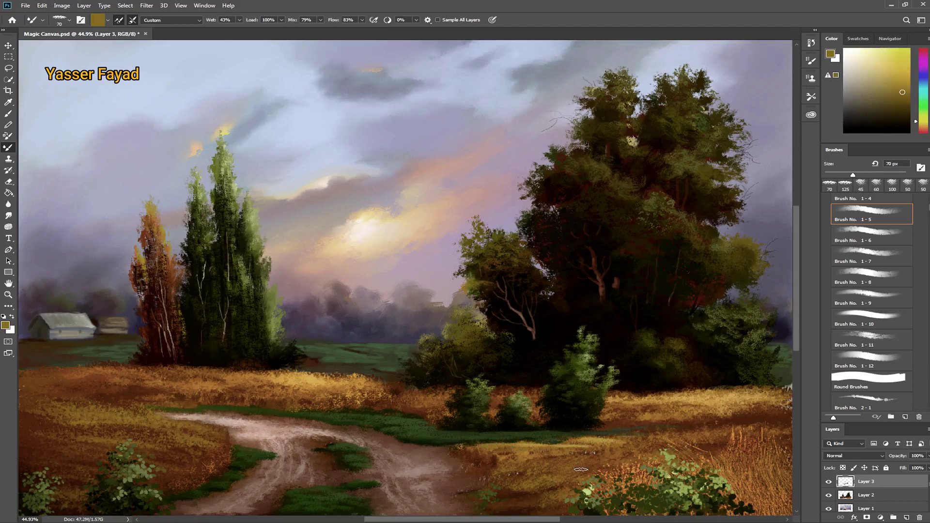
Pick a lighter yellow, set the brush to 200 px, and add a new highlight layer.
key(F5)
key(F5)
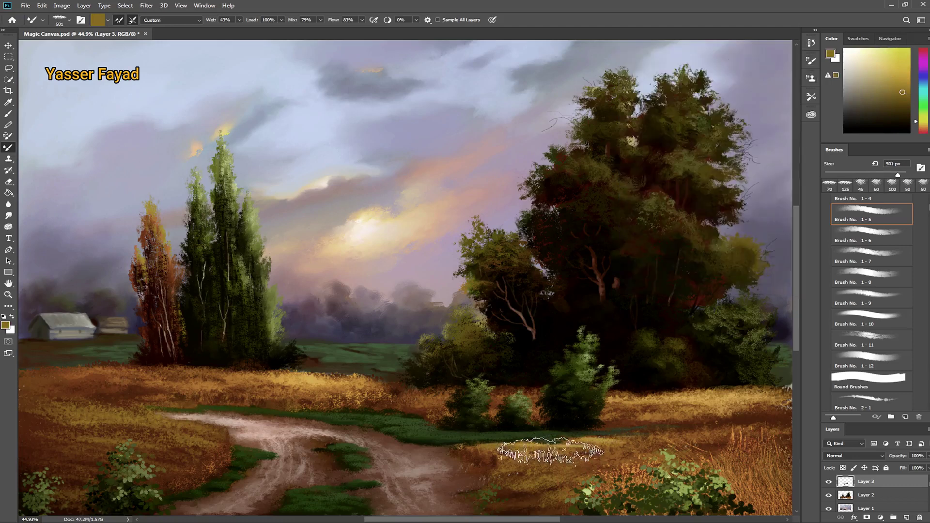
click(900, 72)
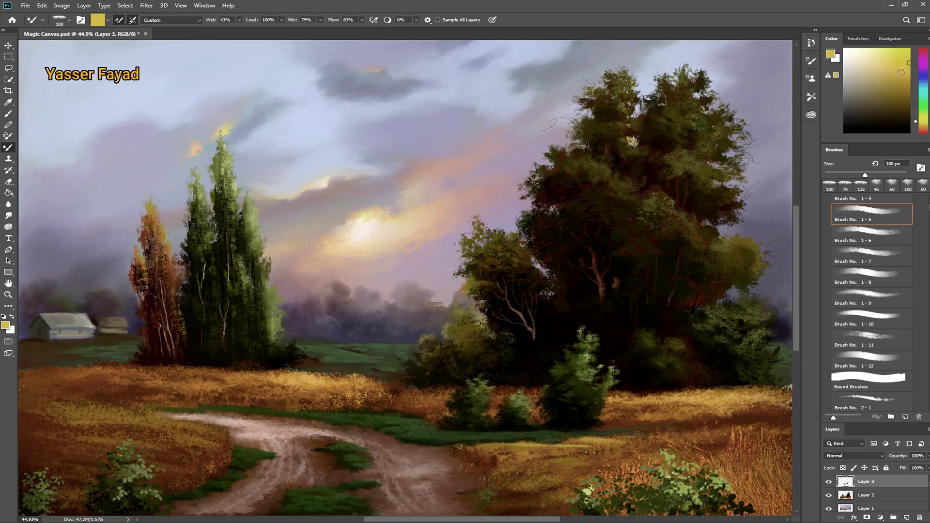
key(bracketright)
key(bracketright)
key(bracketright)
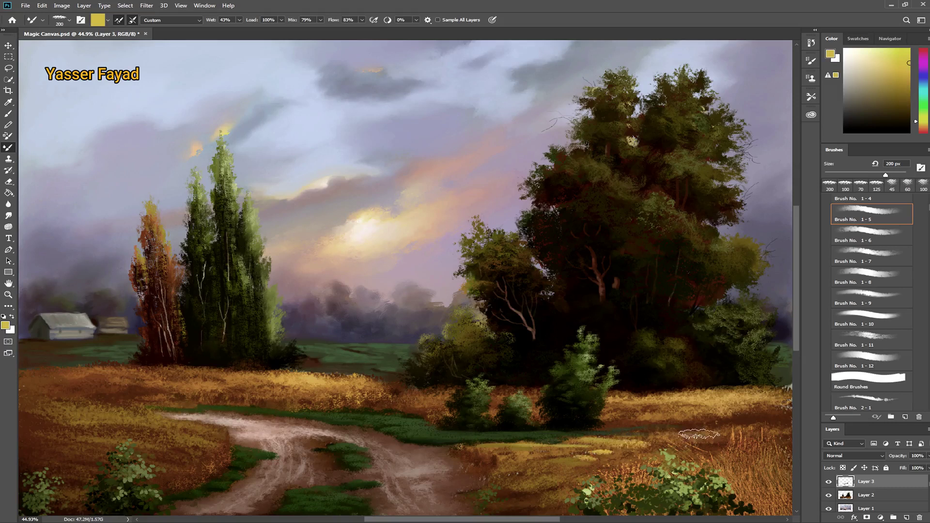
click(905, 517)
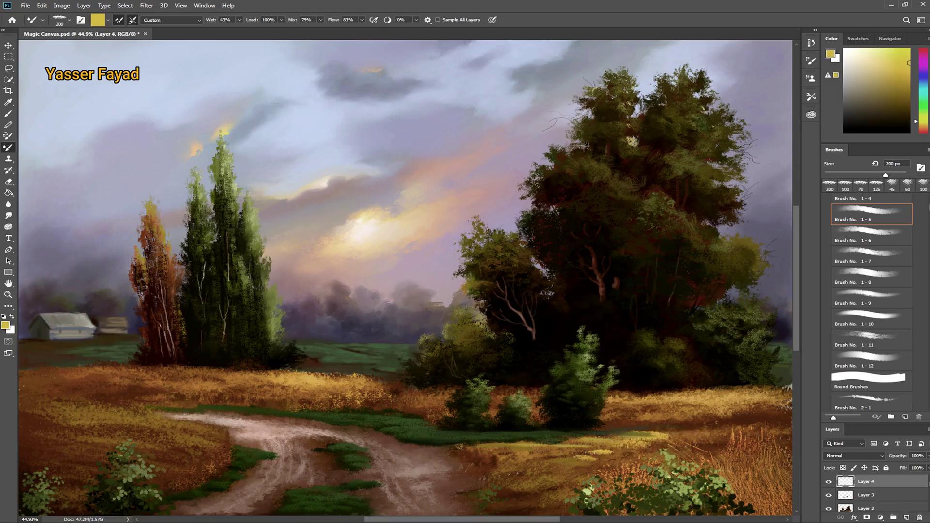
Paint warm yellow light across the right and left field grass with a wetter mix.
drag(623, 435, 738, 430)
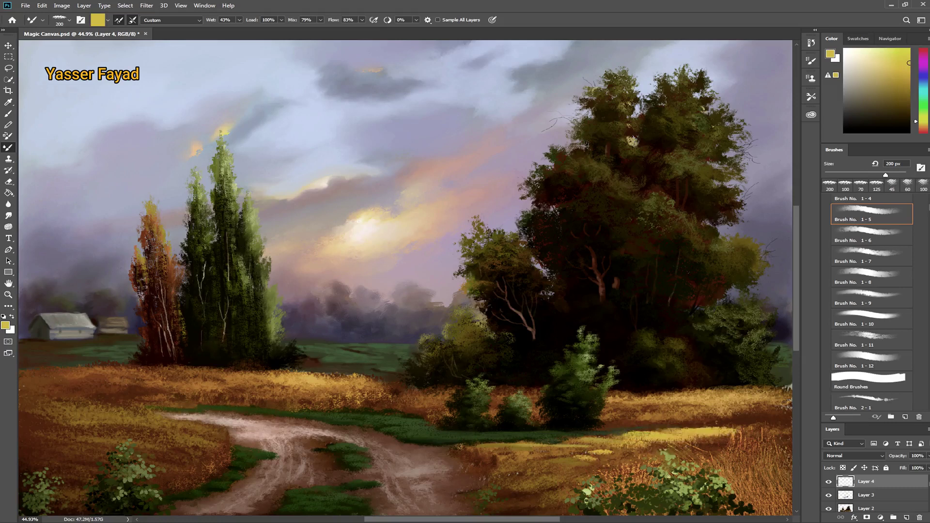
drag(279, 374, 189, 377)
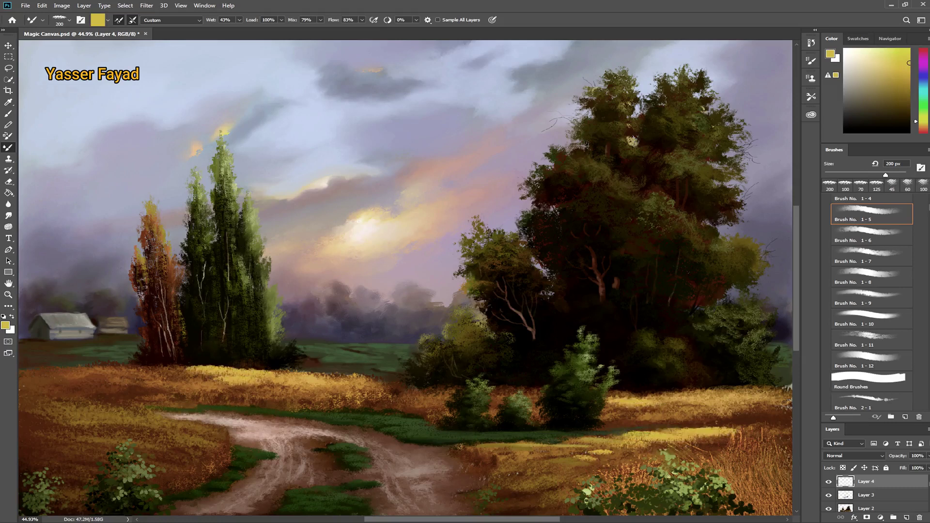
drag(293, 20, 327, 20)
drag(209, 20, 230, 20)
drag(203, 371, 140, 371)
drag(223, 388, 150, 387)
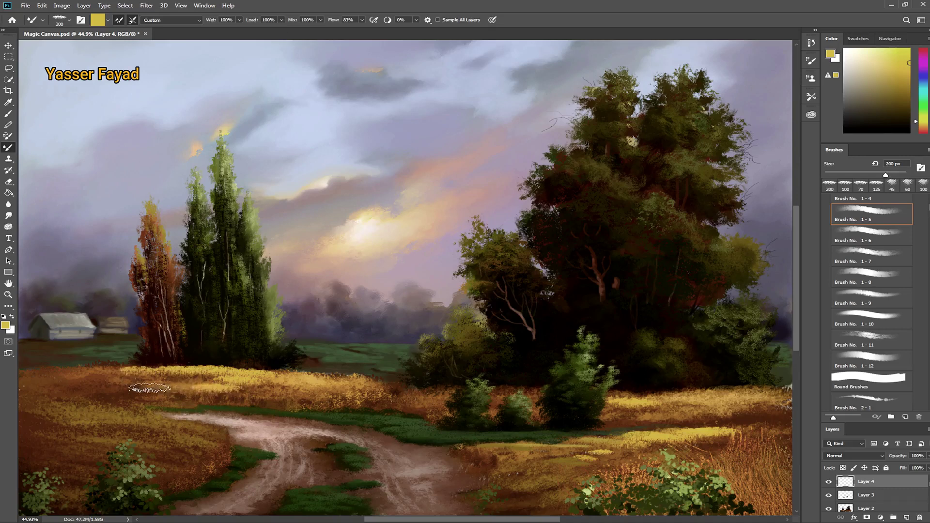
Paint orange over the lower-left field and blend it with the yellow across the field band.
drag(916, 122, 916, 126)
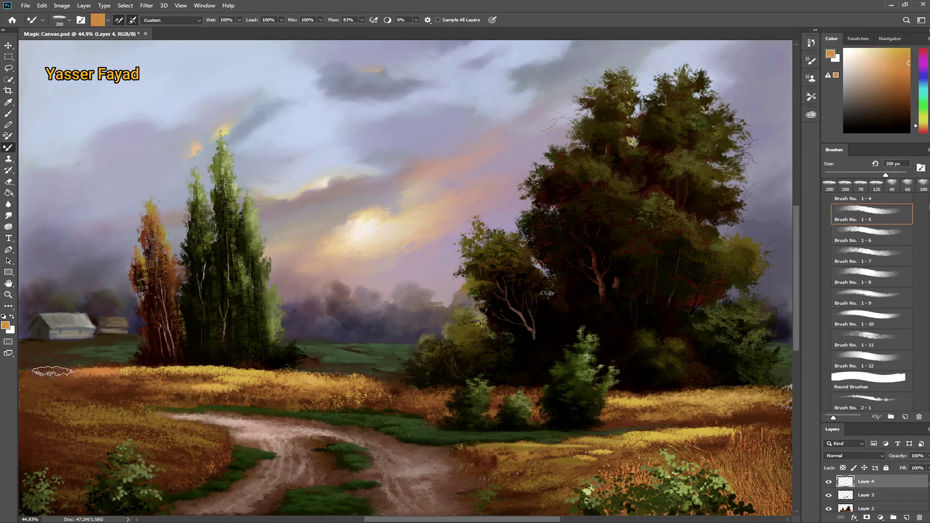
mouse_move(52, 371)
mouse_down()
mouse_move(107, 368)
mouse_move(22, 367)
mouse_up()
drag(133, 387, 101, 388)
drag(334, 19, 304, 23)
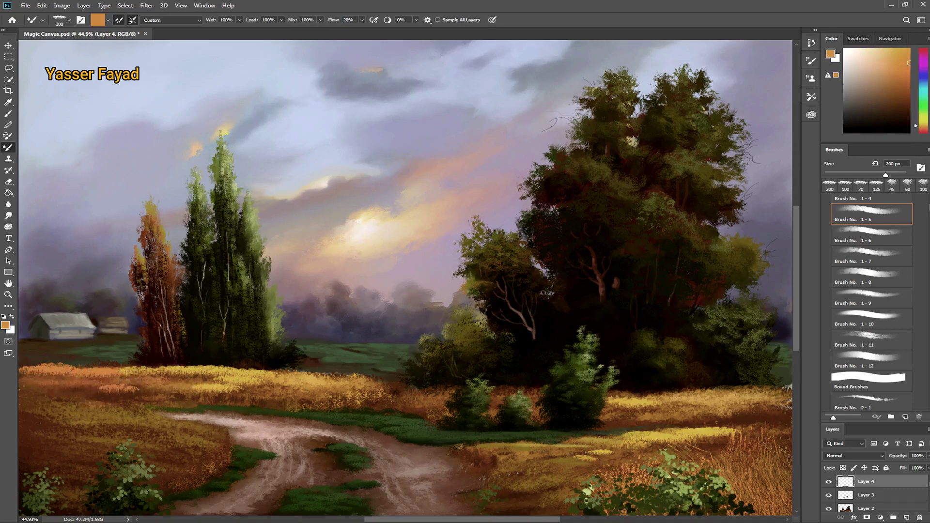
mouse_move(101, 402)
mouse_down()
mouse_move(22, 413)
mouse_move(68, 441)
mouse_up()
drag(7, 433, 77, 460)
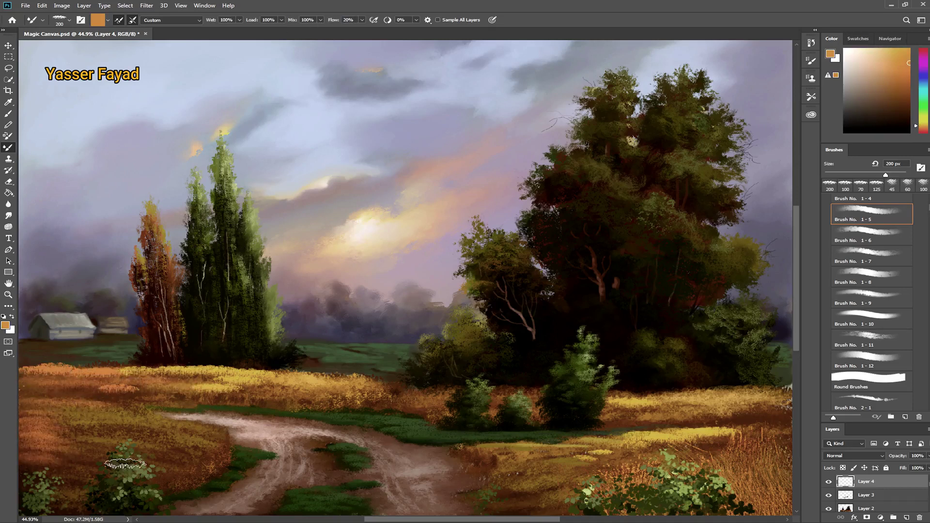
mouse_move(285, 387)
mouse_down()
mouse_move(235, 396)
mouse_move(63, 385)
mouse_up()
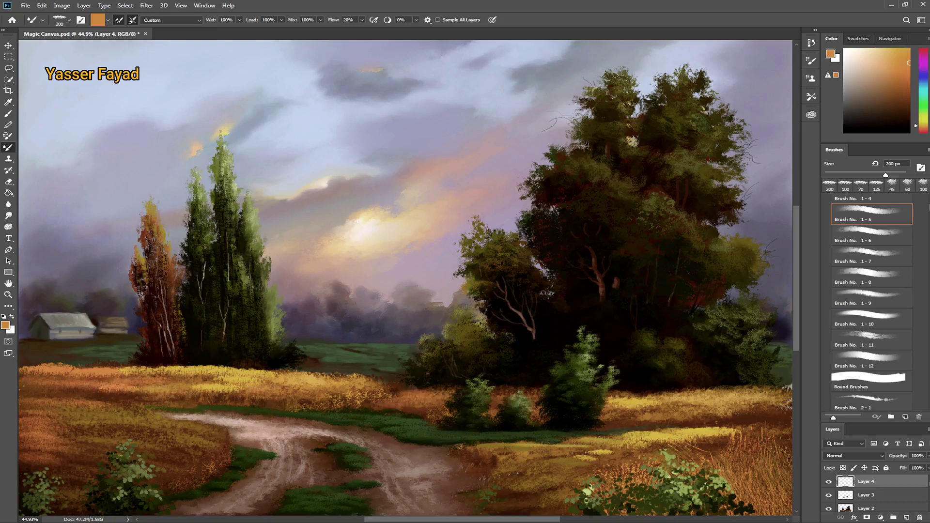
scroll(871, 300, down, 5)
drag(928, 215, 927, 305)
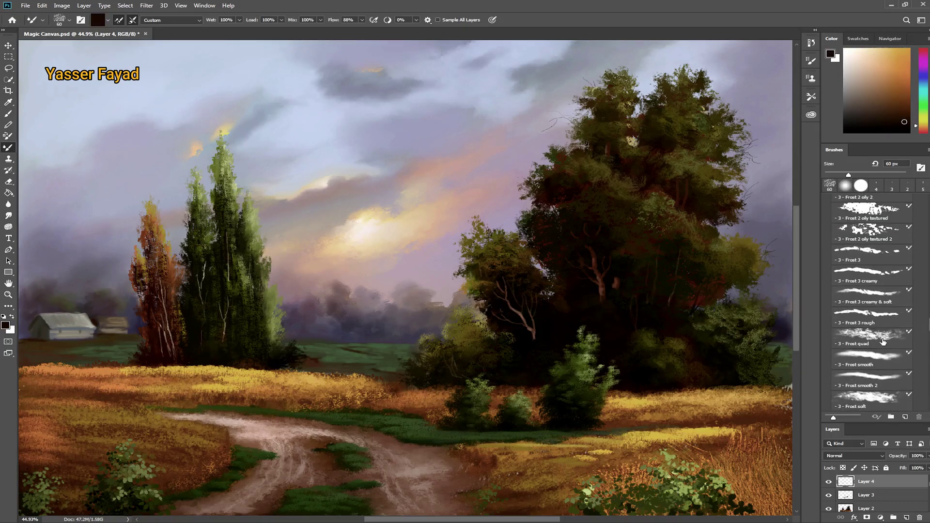
Switch to a smaller Frost quad brush and dab dark paint along the big tree's left edge.
click(872, 337)
key(bracketleft)
key(bracketleft)
key(bracketleft)
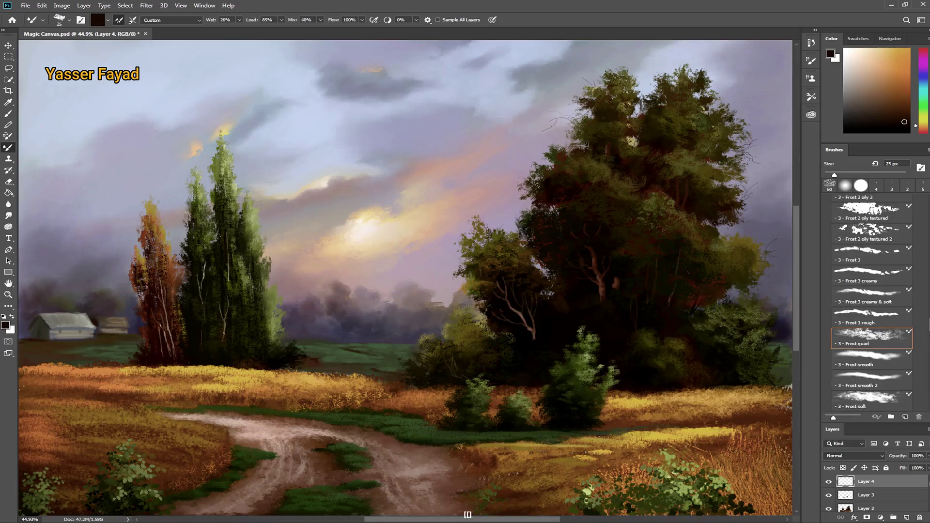
click(924, 118)
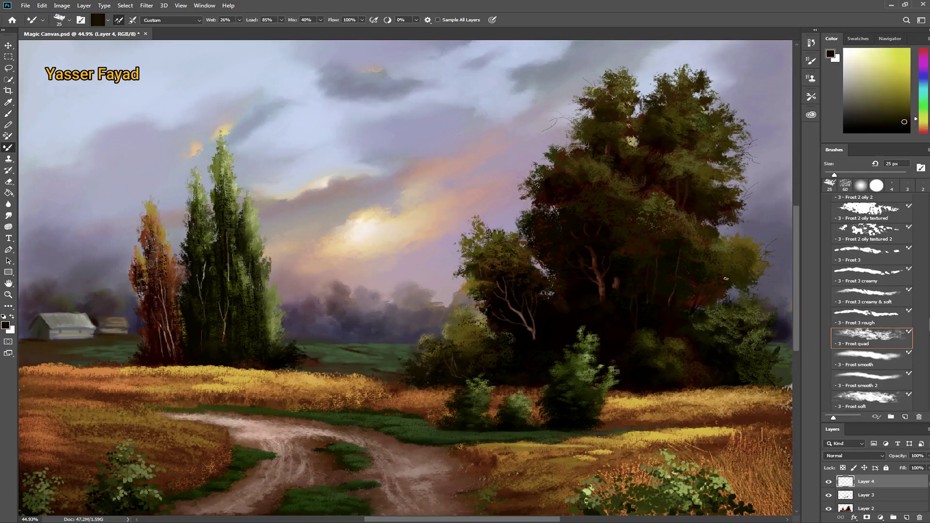
drag(729, 291, 733, 295)
drag(903, 121, 908, 127)
drag(529, 198, 551, 209)
Paint olive-green leaves onto the big oak's foliage using dark and bright olive tones.
click(908, 112)
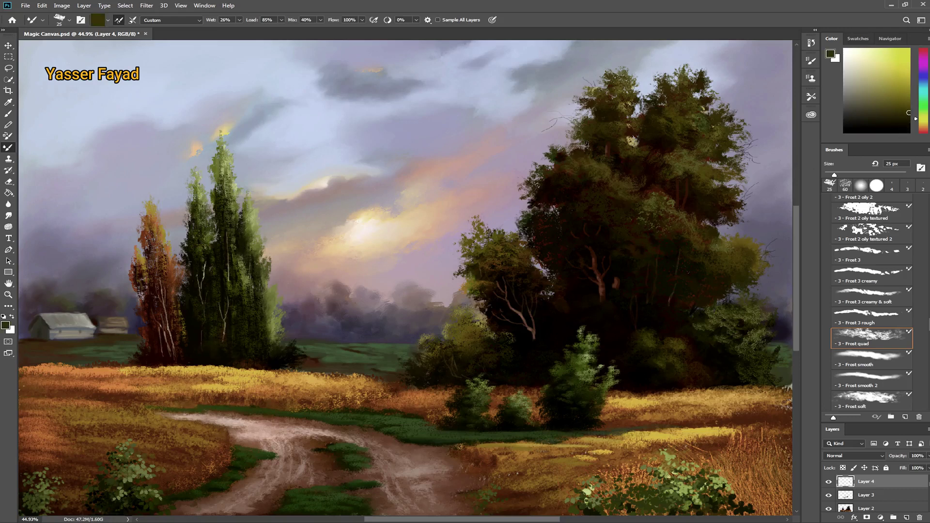
click(905, 98)
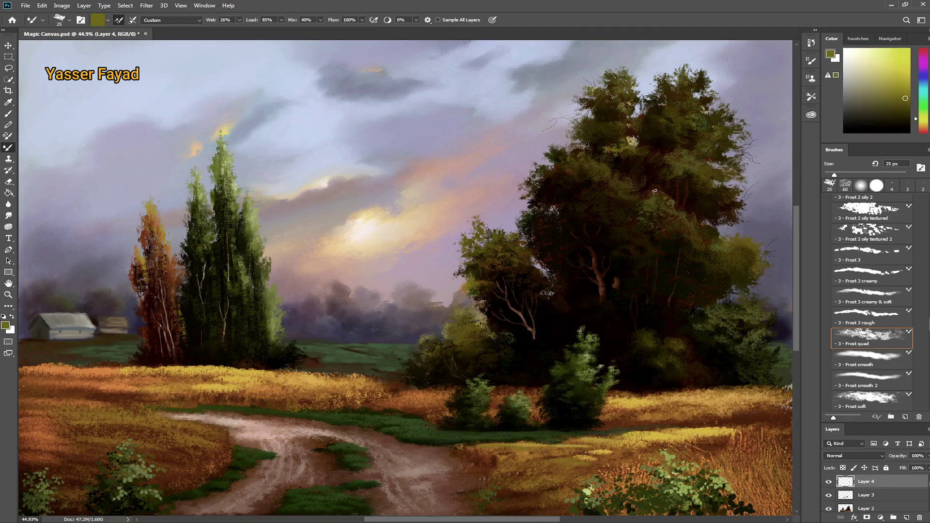
key(bracketright)
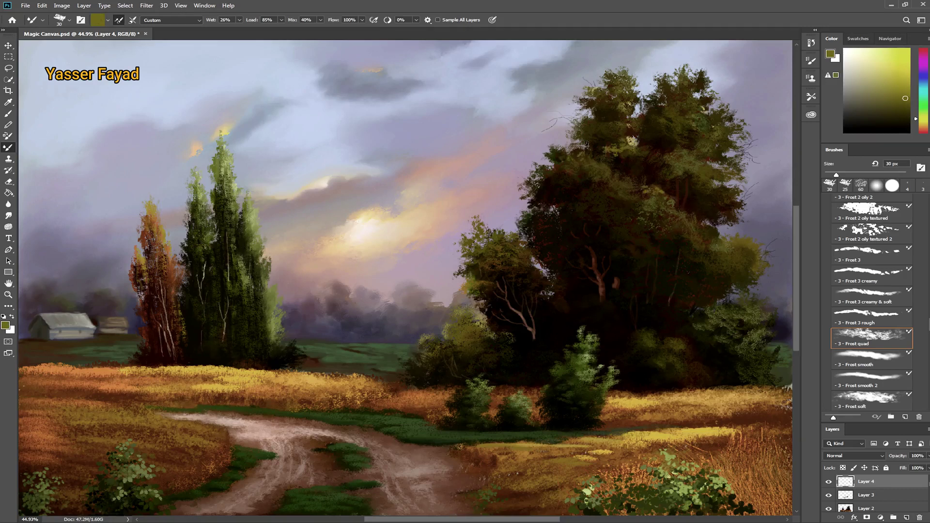
mouse_move(654, 192)
mouse_down()
mouse_move(695, 215)
mouse_move(687, 223)
mouse_move(697, 228)
mouse_up()
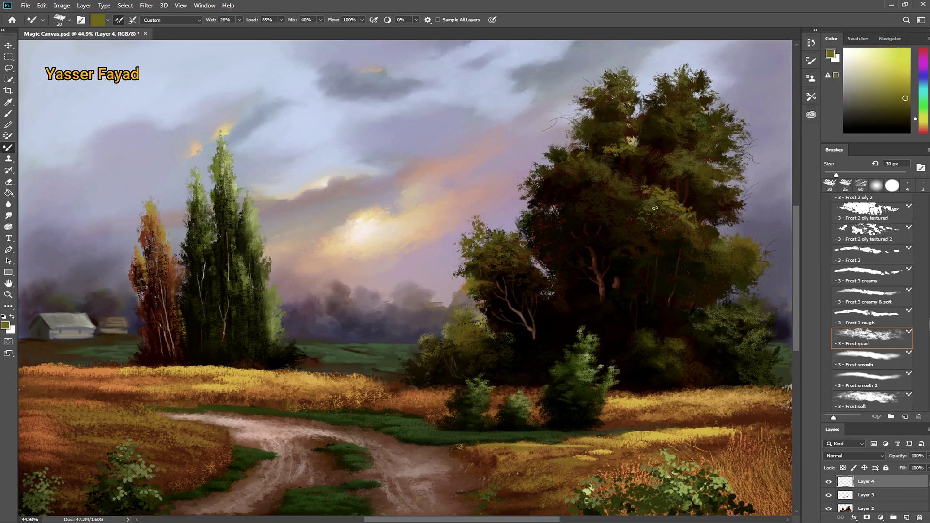
click(909, 117)
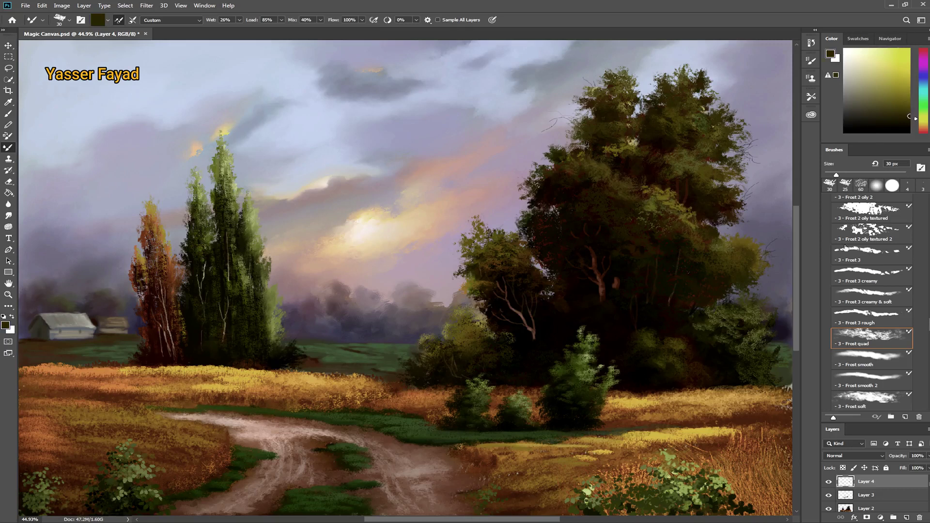
click(906, 100)
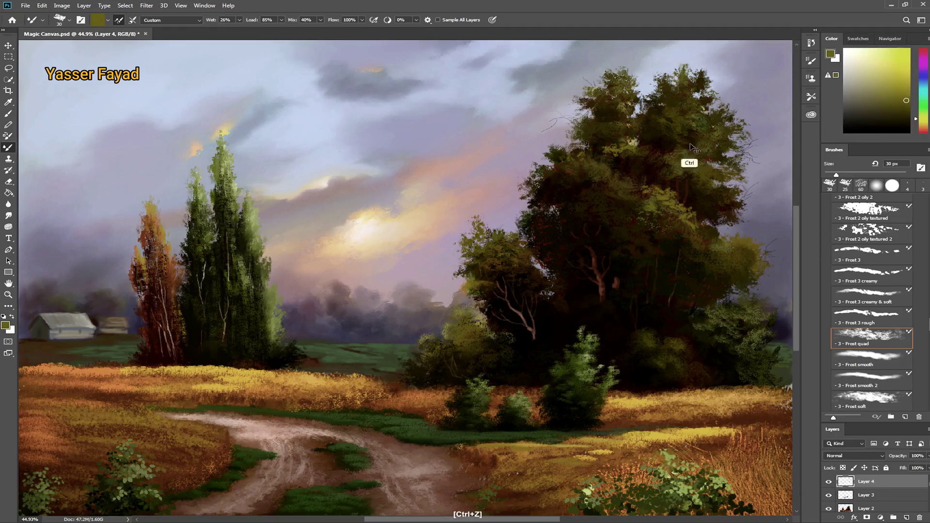
Extend and refine the leafy foliage at the oak's treetop, then pick a very dark green.
click(811, 61)
click(782, 57)
mouse_move(700, 82)
mouse_down()
mouse_move(715, 74)
mouse_move(697, 83)
mouse_move(691, 58)
mouse_up()
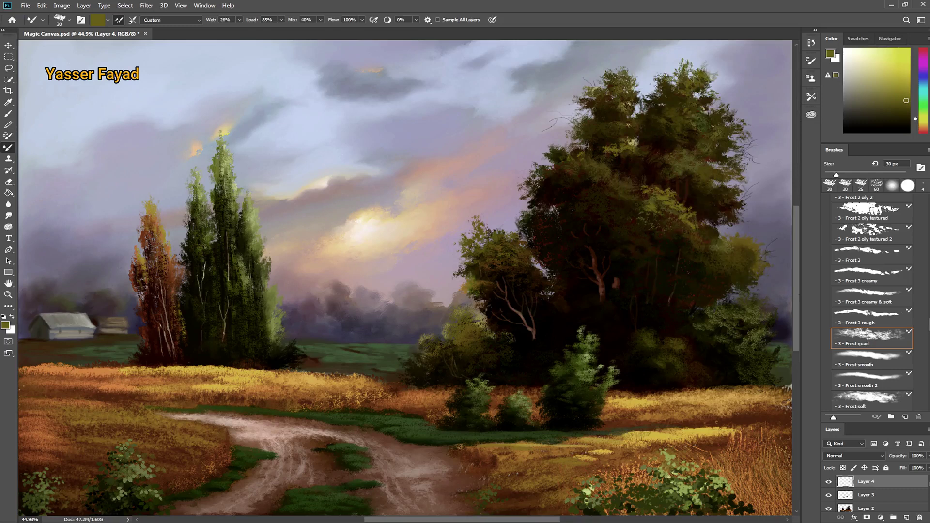
drag(712, 115, 714, 99)
click(909, 120)
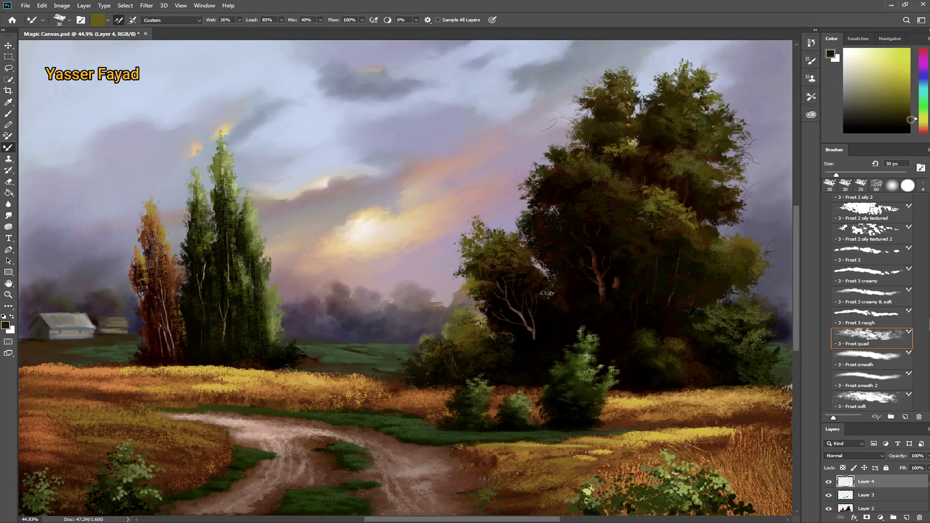
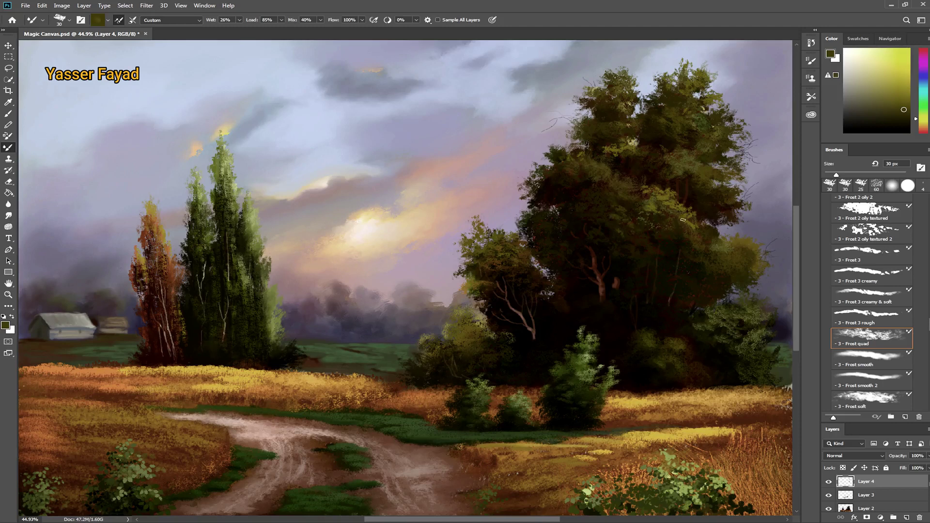
Paint small dark birds in the sky with the 3 px Oilbrush xPainter 1 softer brush.
alt+click(754, 303)
alt+click(707, 305)
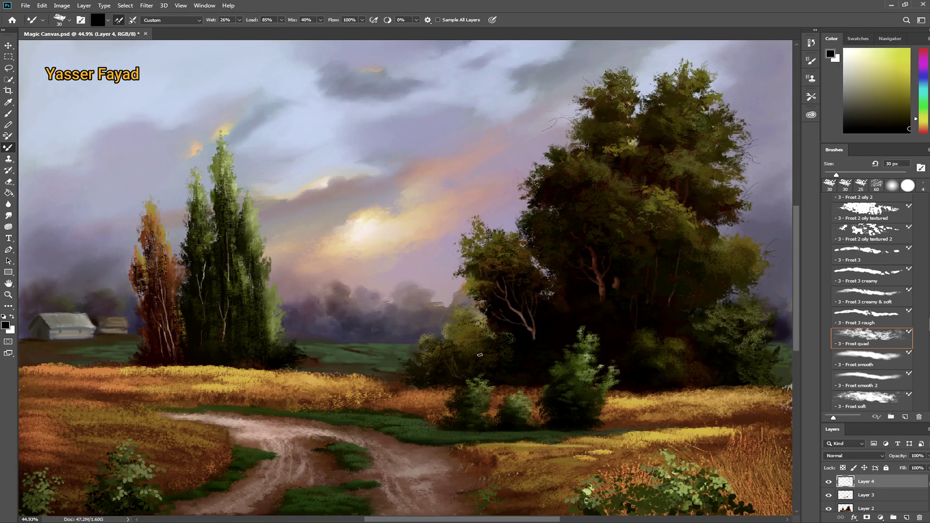
scroll(867, 300, up, 5)
scroll(867, 300, up, 5)
scroll(866, 339, down, 2)
click(869, 312)
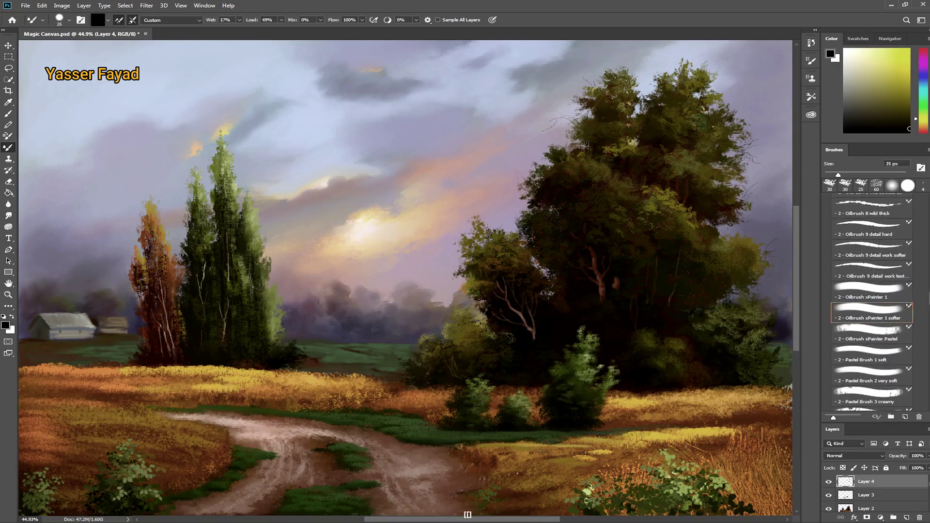
alt+click(361, 203)
key(bracketleft)
key(bracketleft)
key(bracketleft)
drag(326, 222, 334, 222)
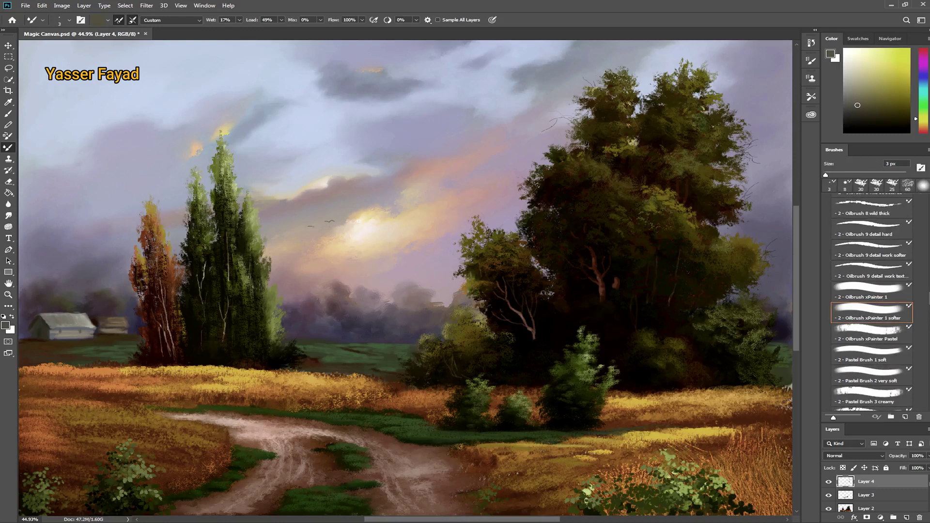
alt+click(280, 274)
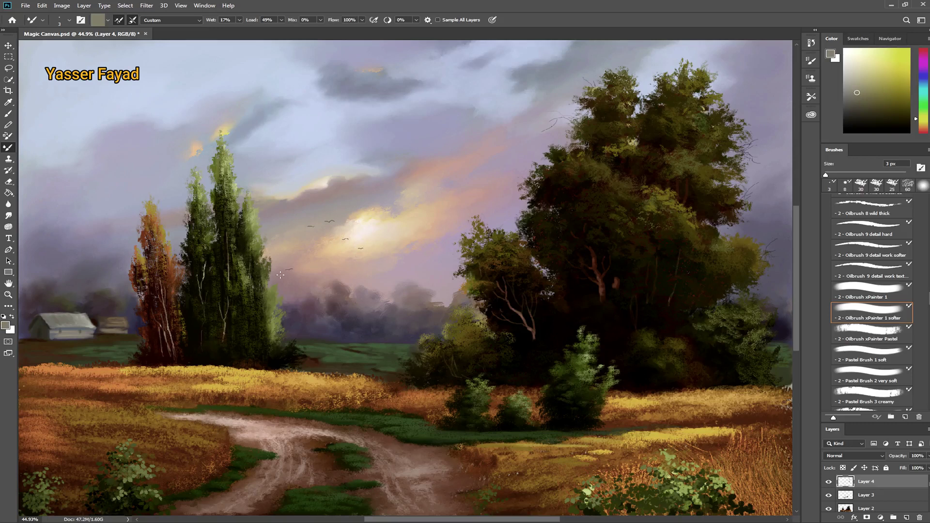
alt+click(555, 229)
Sign the painting in black at 6 px in the lower-right corner.
key(d)
key(bracketright)
key(bracketright)
key(bracketright)
mouse_move(722, 455)
mouse_down()
mouse_move(753, 460)
mouse_move(710, 470)
mouse_up()
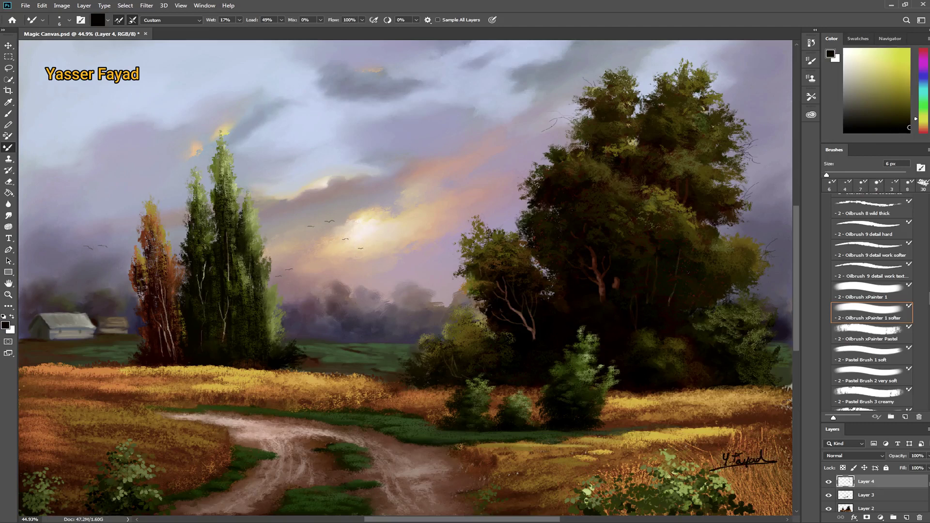
scroll(895, 298, down, 2)
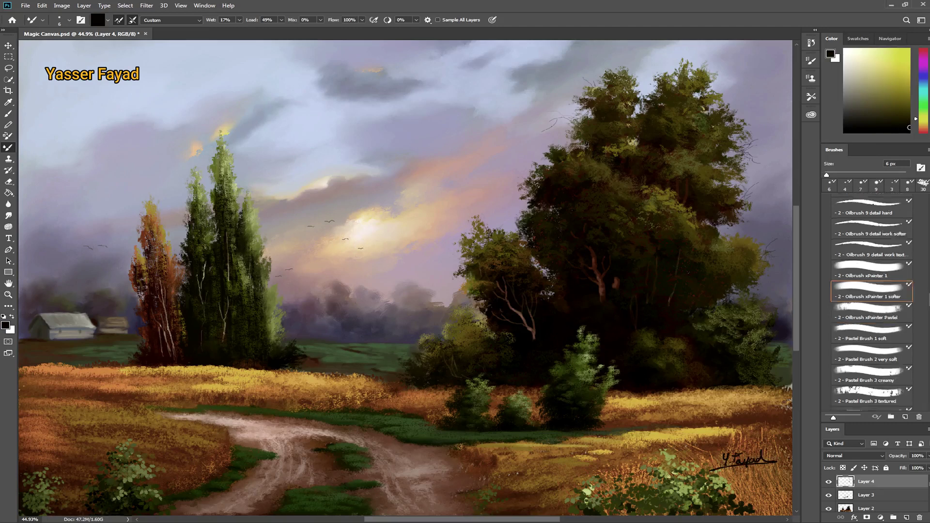
scroll(896, 297, down, 5)
Set up the Frost 2 oily textured 2 brush at 30 px with a yellow-green colour.
scroll(895, 298, down, 5)
click(866, 265)
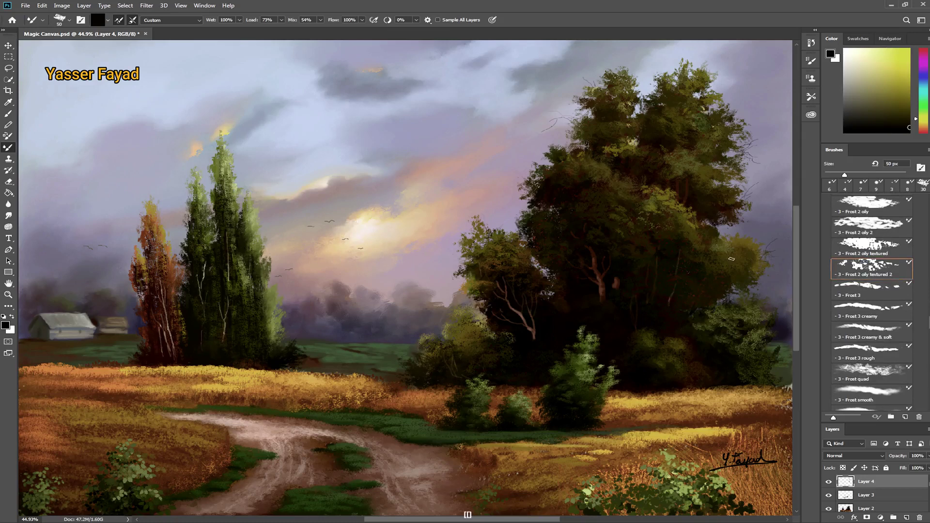
click(892, 97)
key(F5)
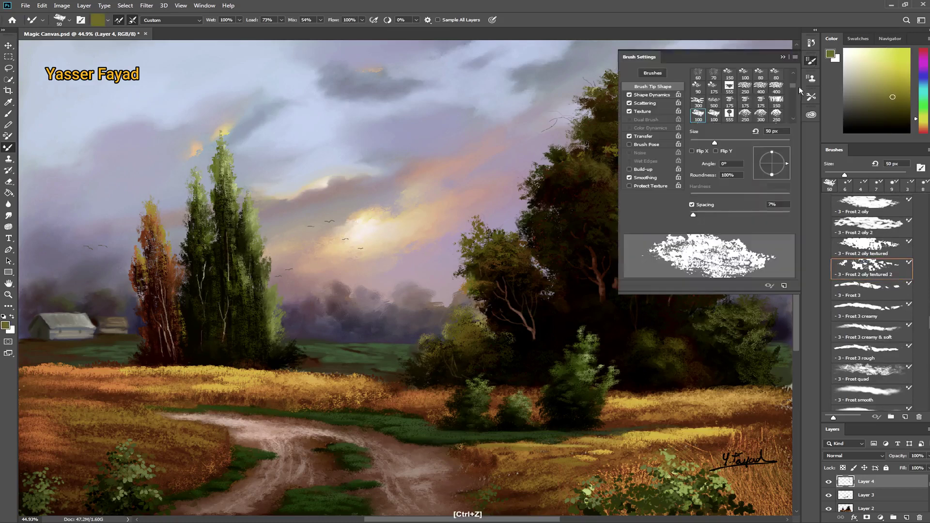
click(811, 60)
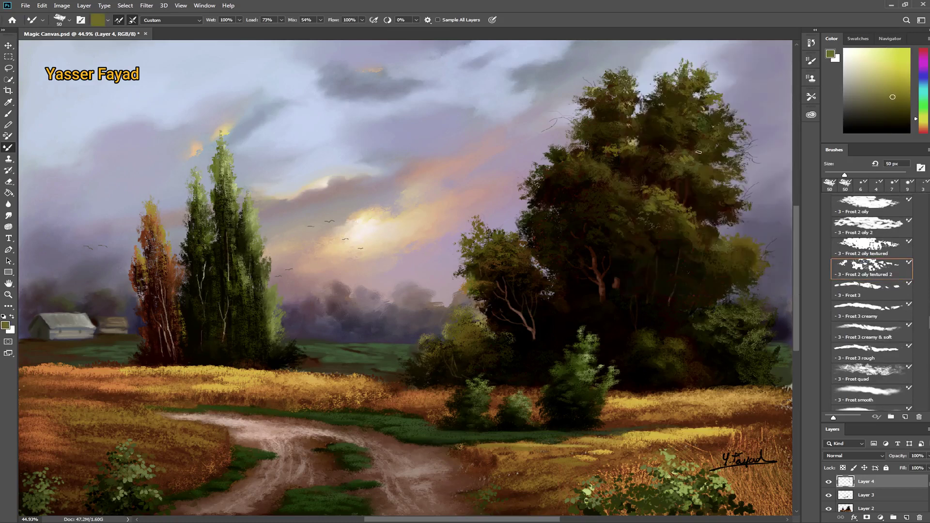
key(bracketleft)
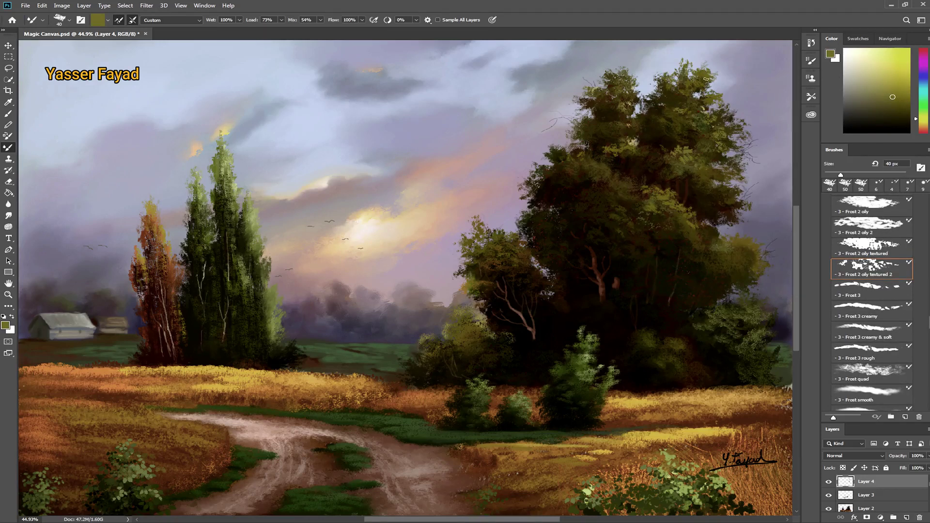
alt+click(707, 73)
key(bracketleft)
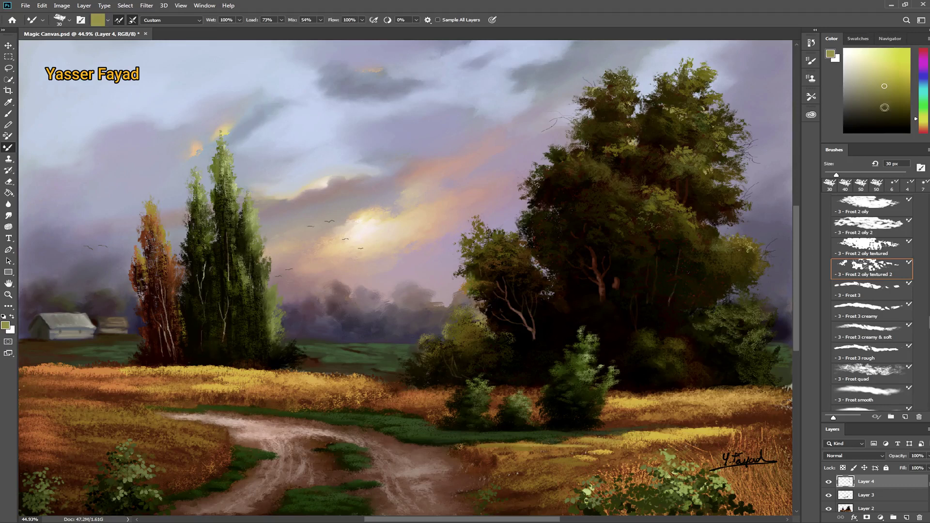
Dab light yellow-green highlights across the right tree's crown.
alt+click(754, 260)
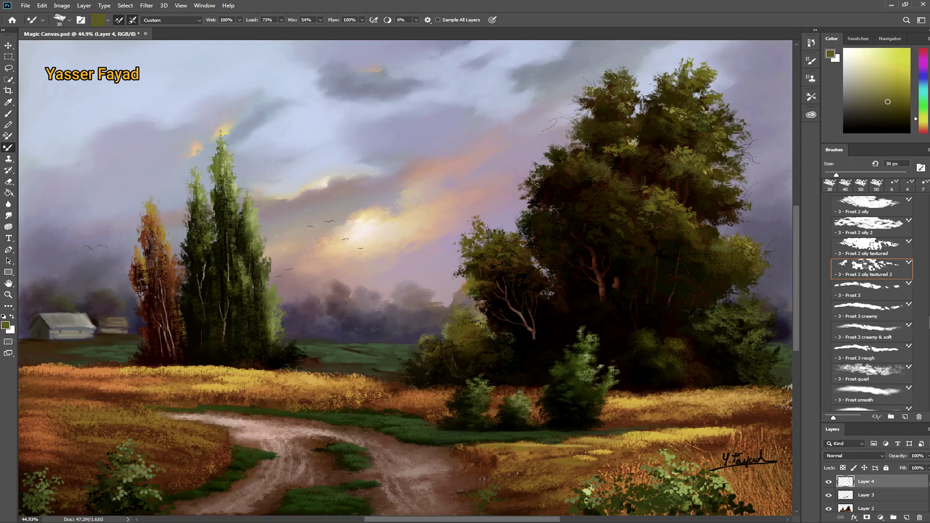
alt+click(623, 77)
mouse_move(621, 71)
mouse_down()
mouse_move(700, 77)
mouse_move(673, 69)
mouse_move(688, 90)
mouse_up()
alt+click(680, 101)
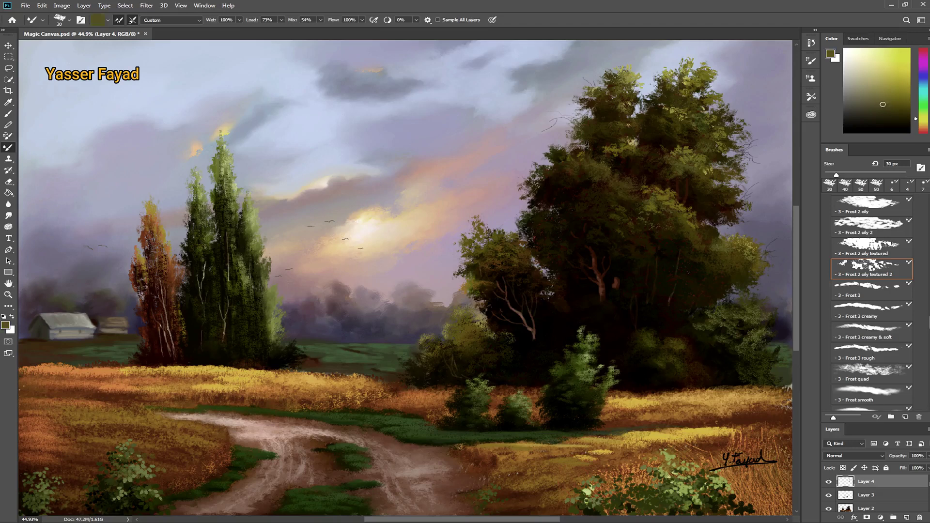
alt+click(698, 98)
alt+click(623, 119)
alt+click(630, 120)
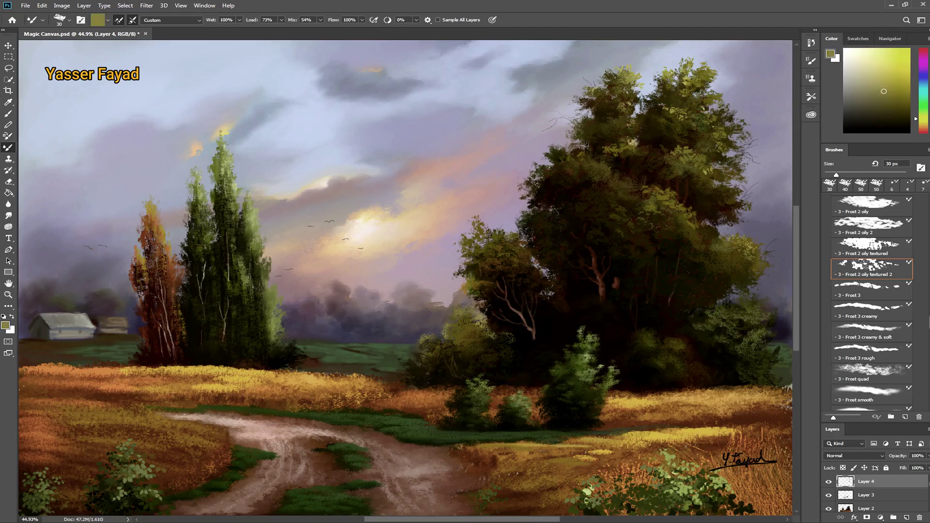
Sample dark olive and near-black greens from the tree for shadow tones.
alt+click(625, 181)
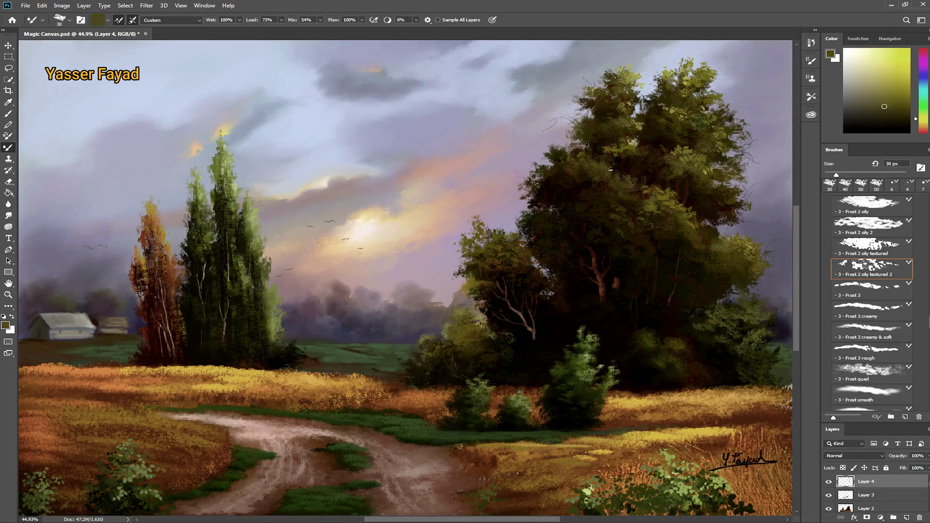
alt+click(606, 196)
alt+click(678, 242)
alt+click(601, 163)
alt+click(608, 166)
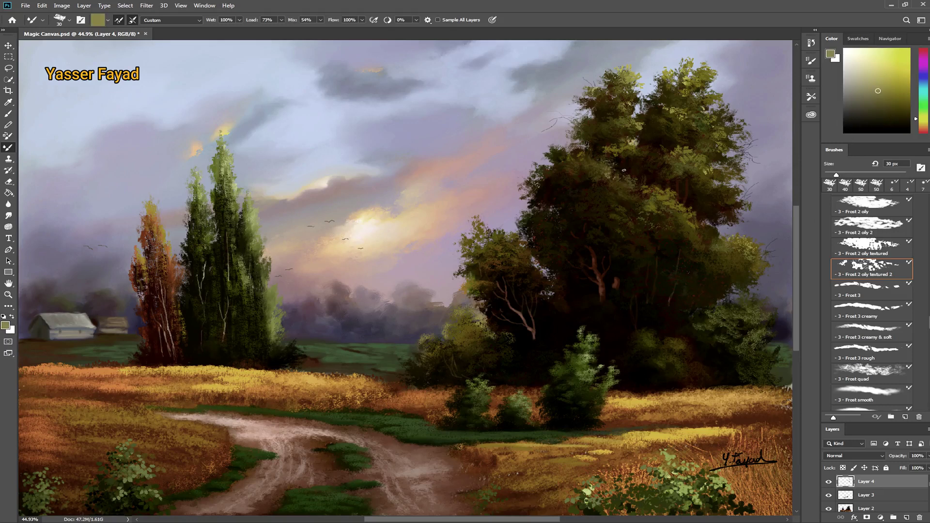
alt+click(668, 125)
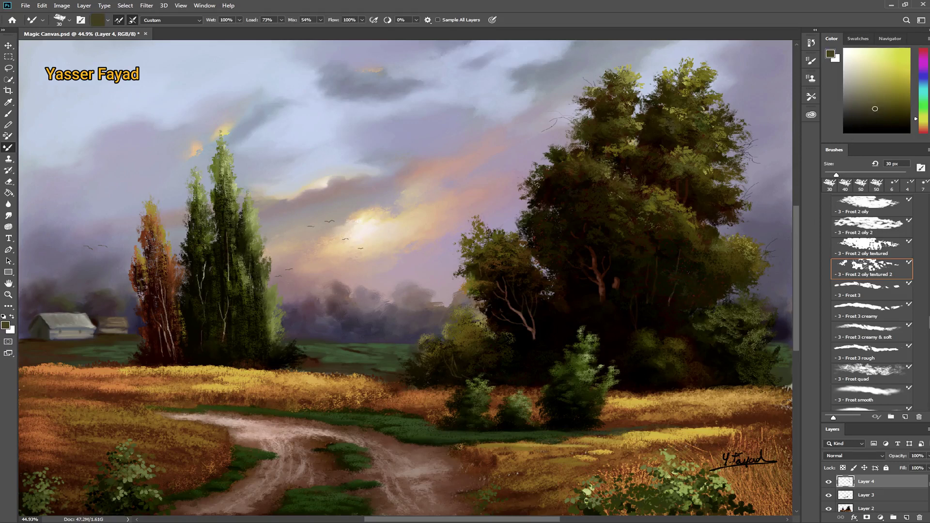
alt+click(653, 89)
At 10 px, undo a stroke, then add lighter green inside and dark foliage on the left edge.
key(bracketleft)
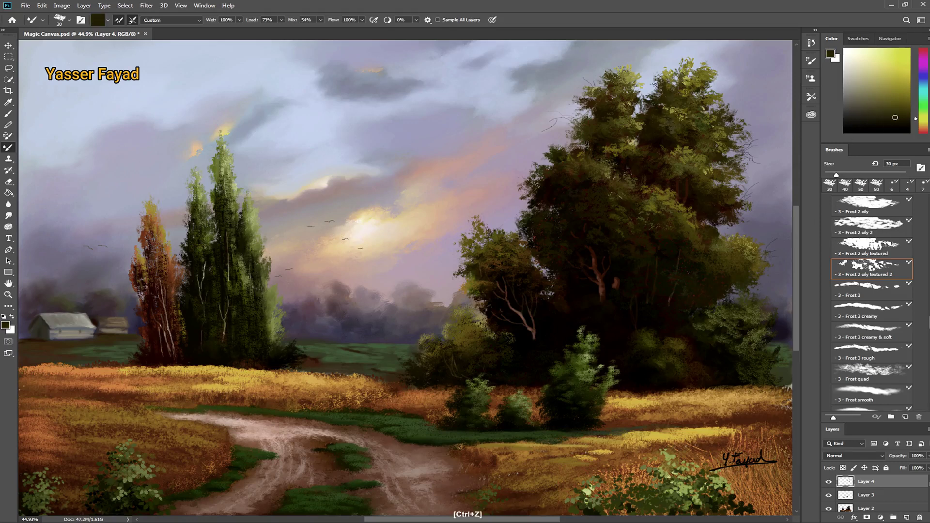
key(bracketleft)
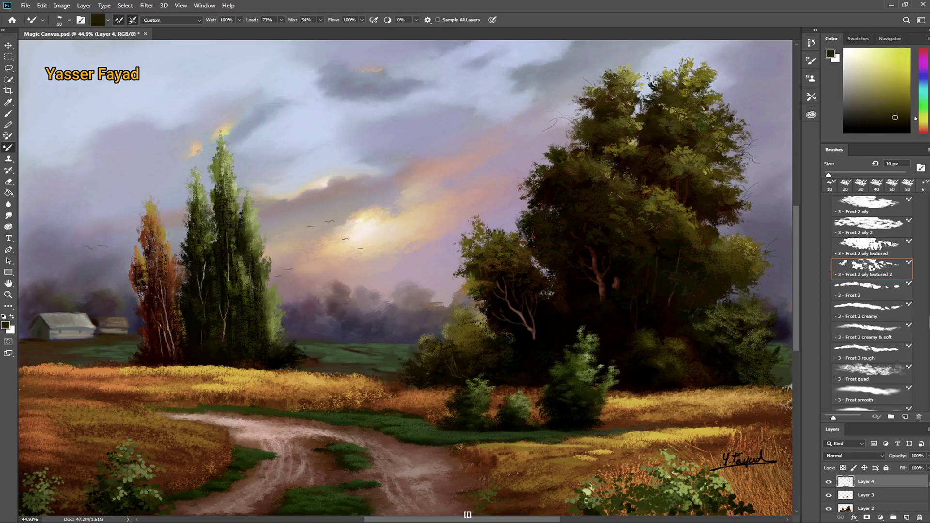
key(ctrl+z)
alt+click(686, 300)
drag(665, 267, 648, 256)
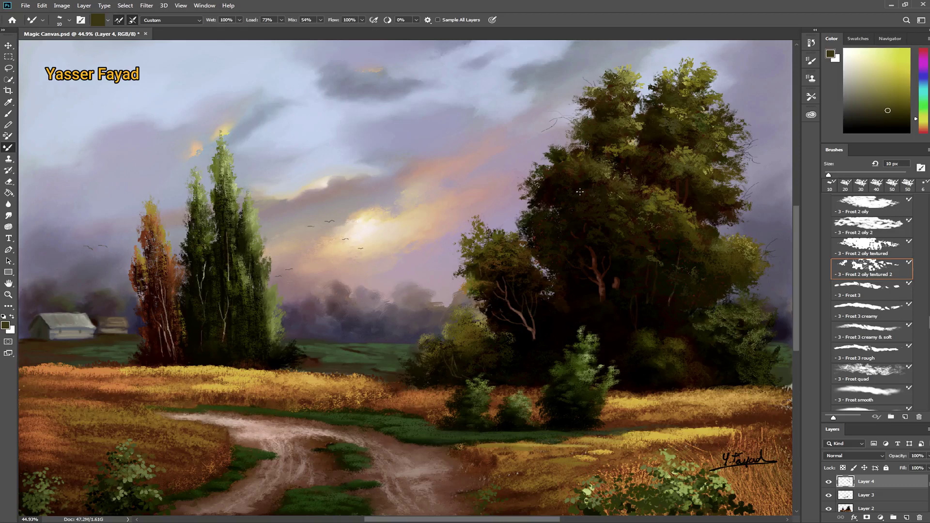
drag(529, 166, 521, 172)
Sample very dark olive and near-black colours to deepen shadows around the trunk.
click(883, 99)
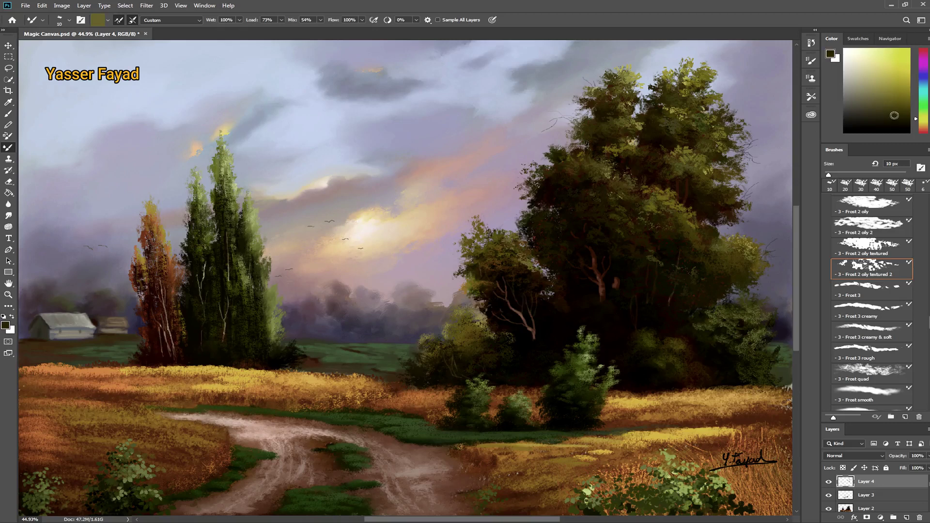
alt+click(517, 264)
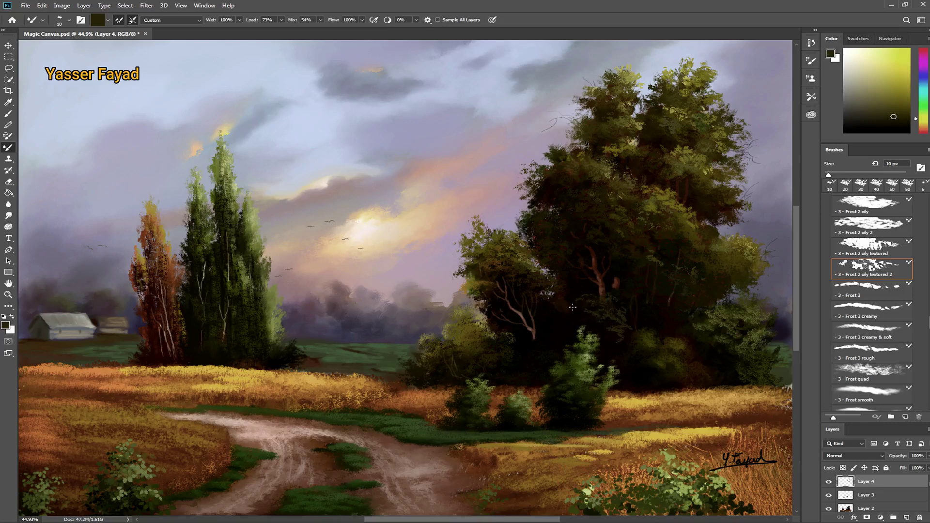
alt+click(559, 317)
alt+click(546, 351)
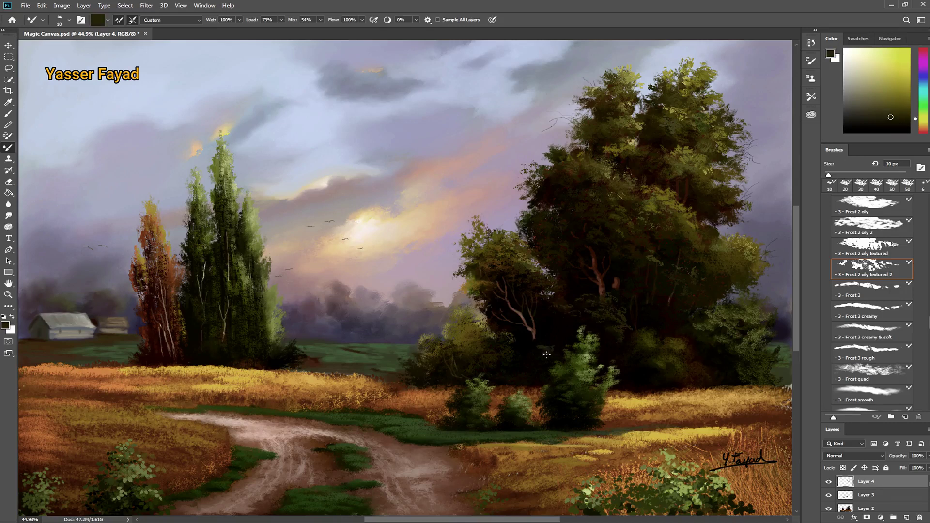